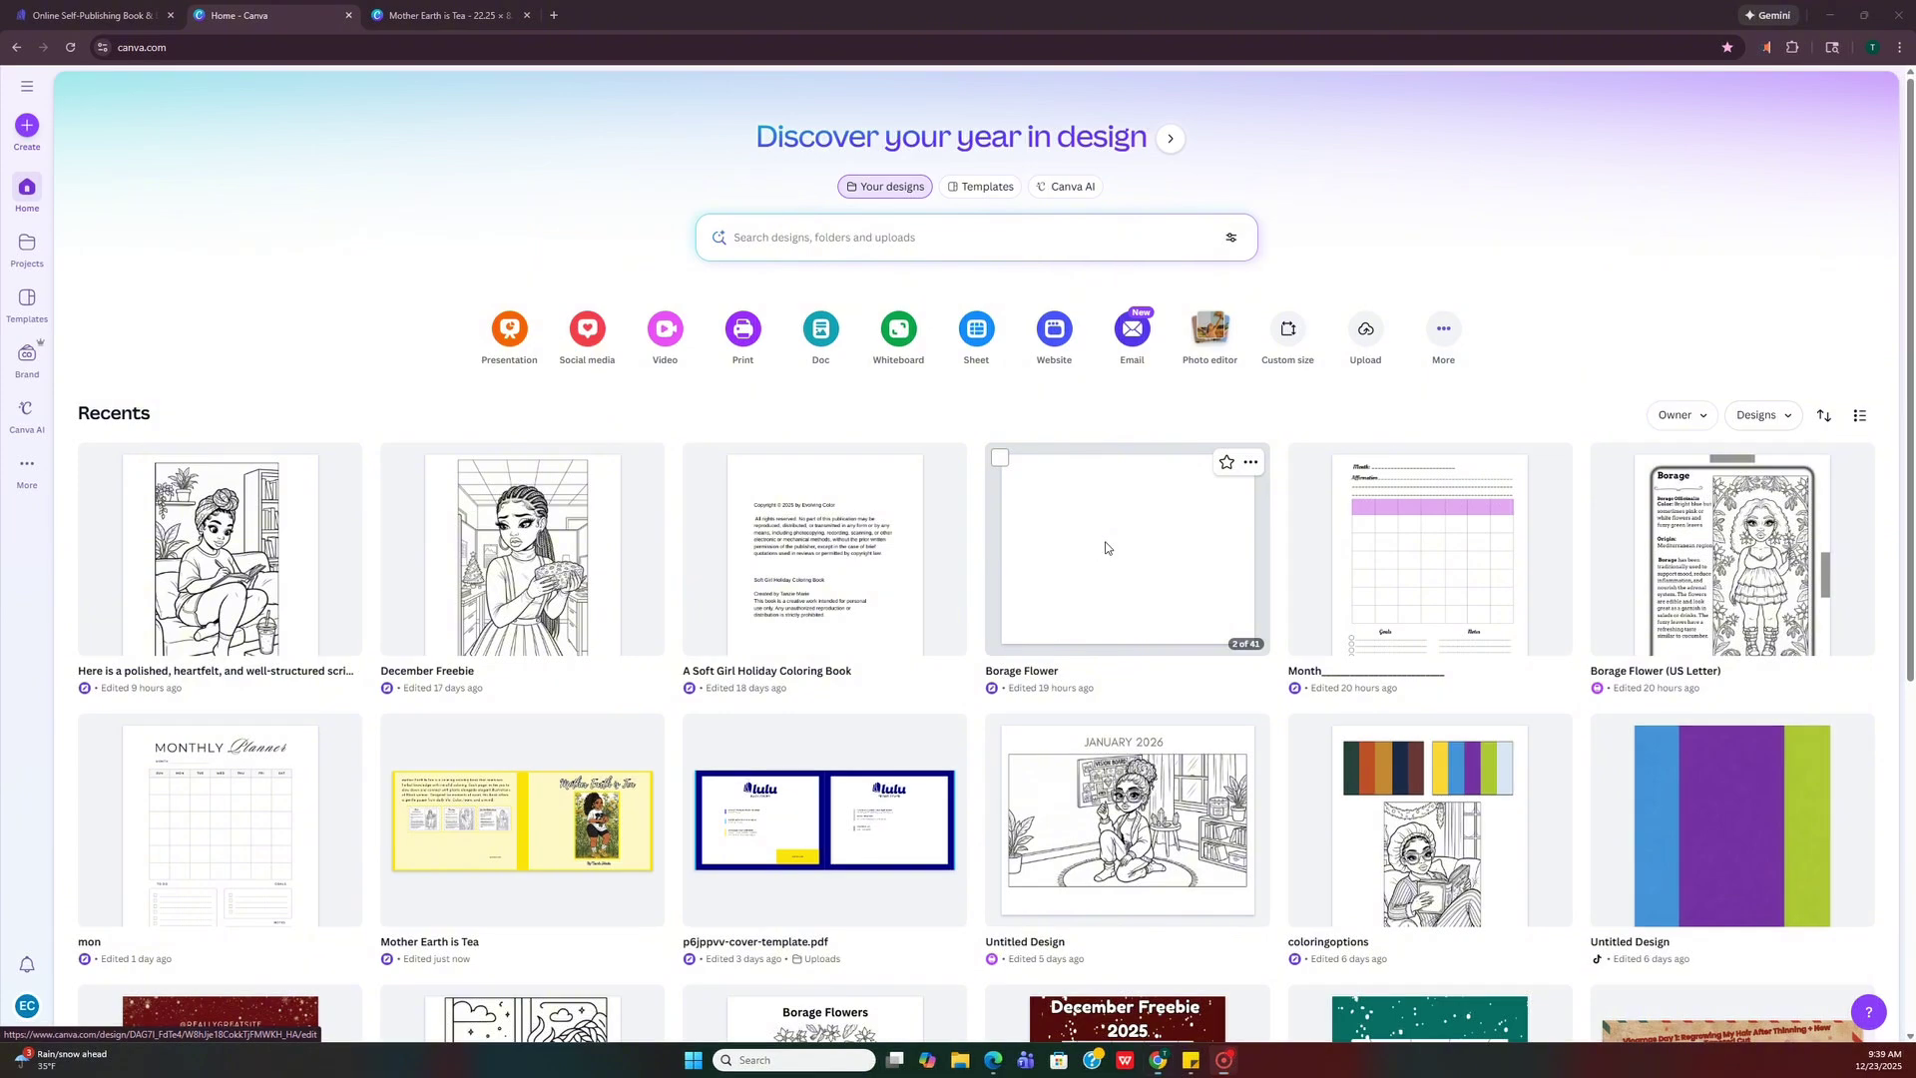
Open the Borage Flower design and look through its first interior pages.
click(1105, 548)
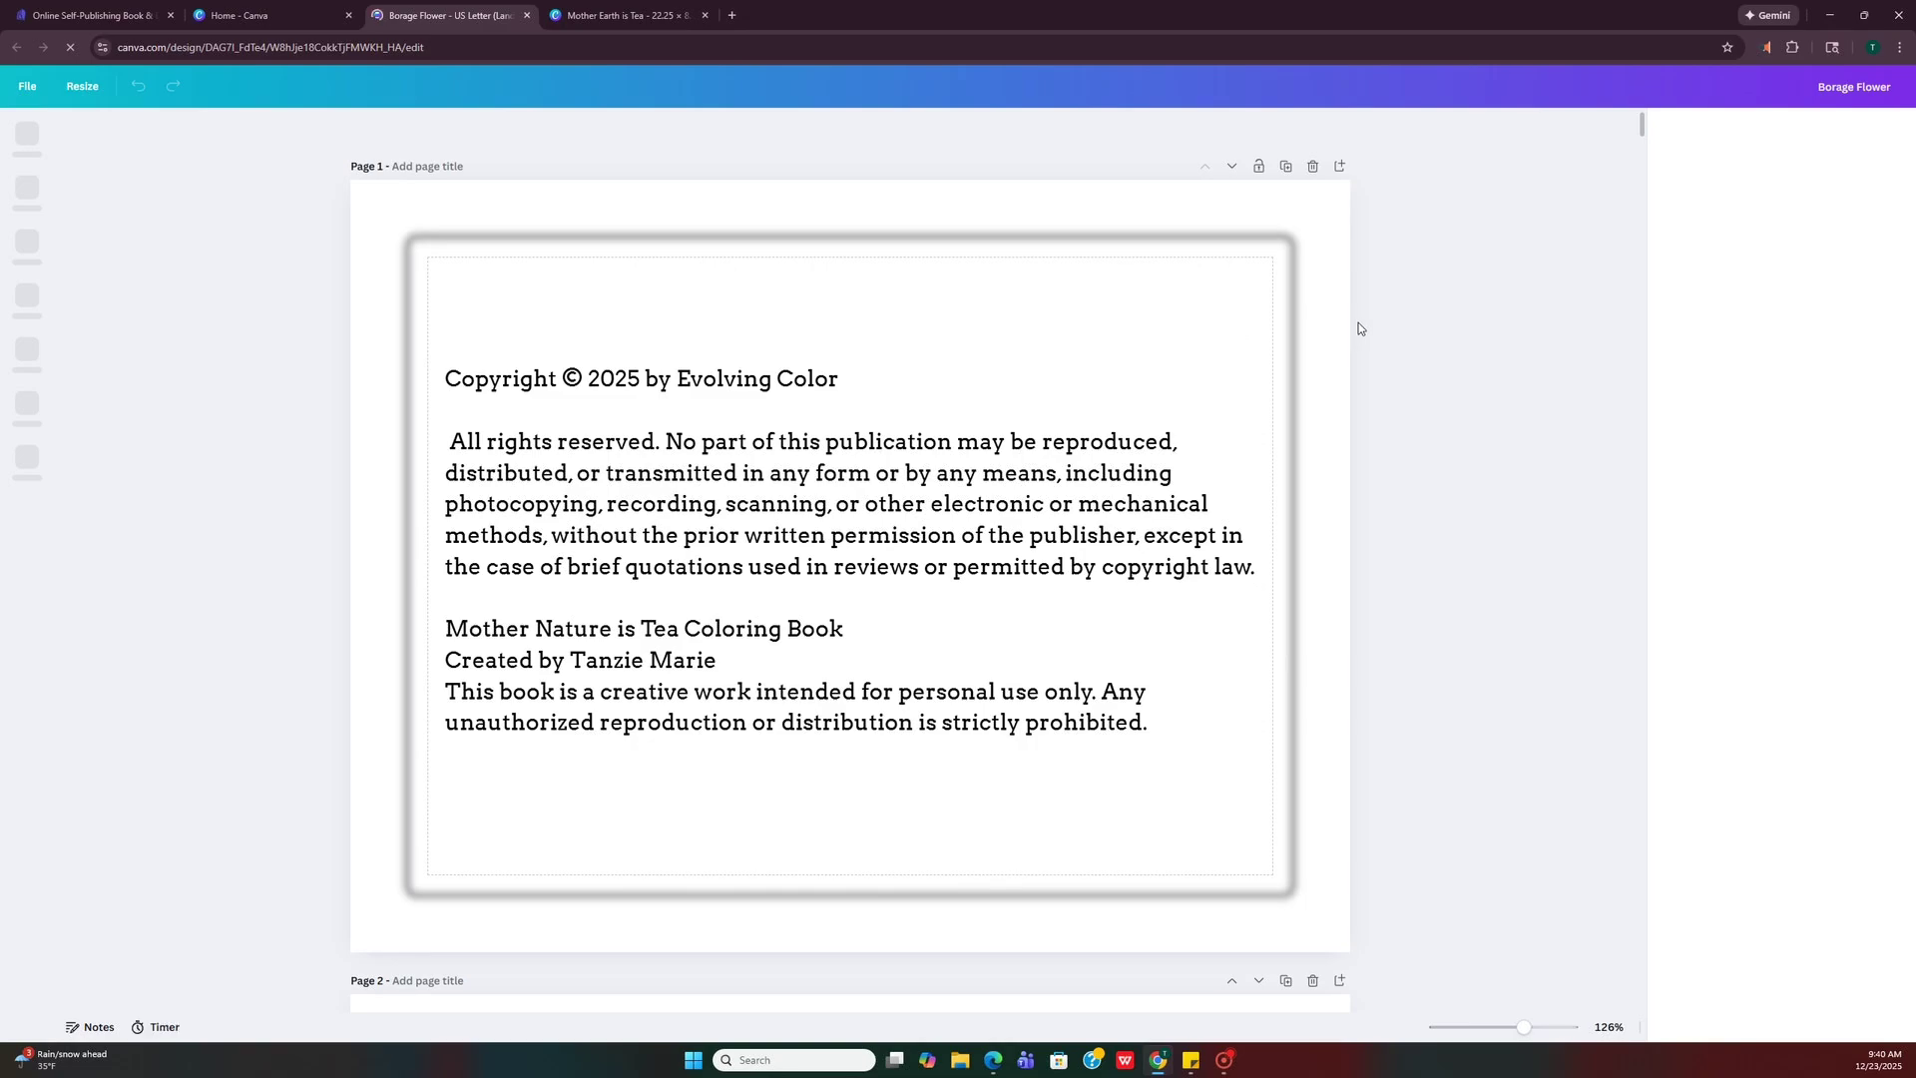
scroll(1399, 380, down, 10)
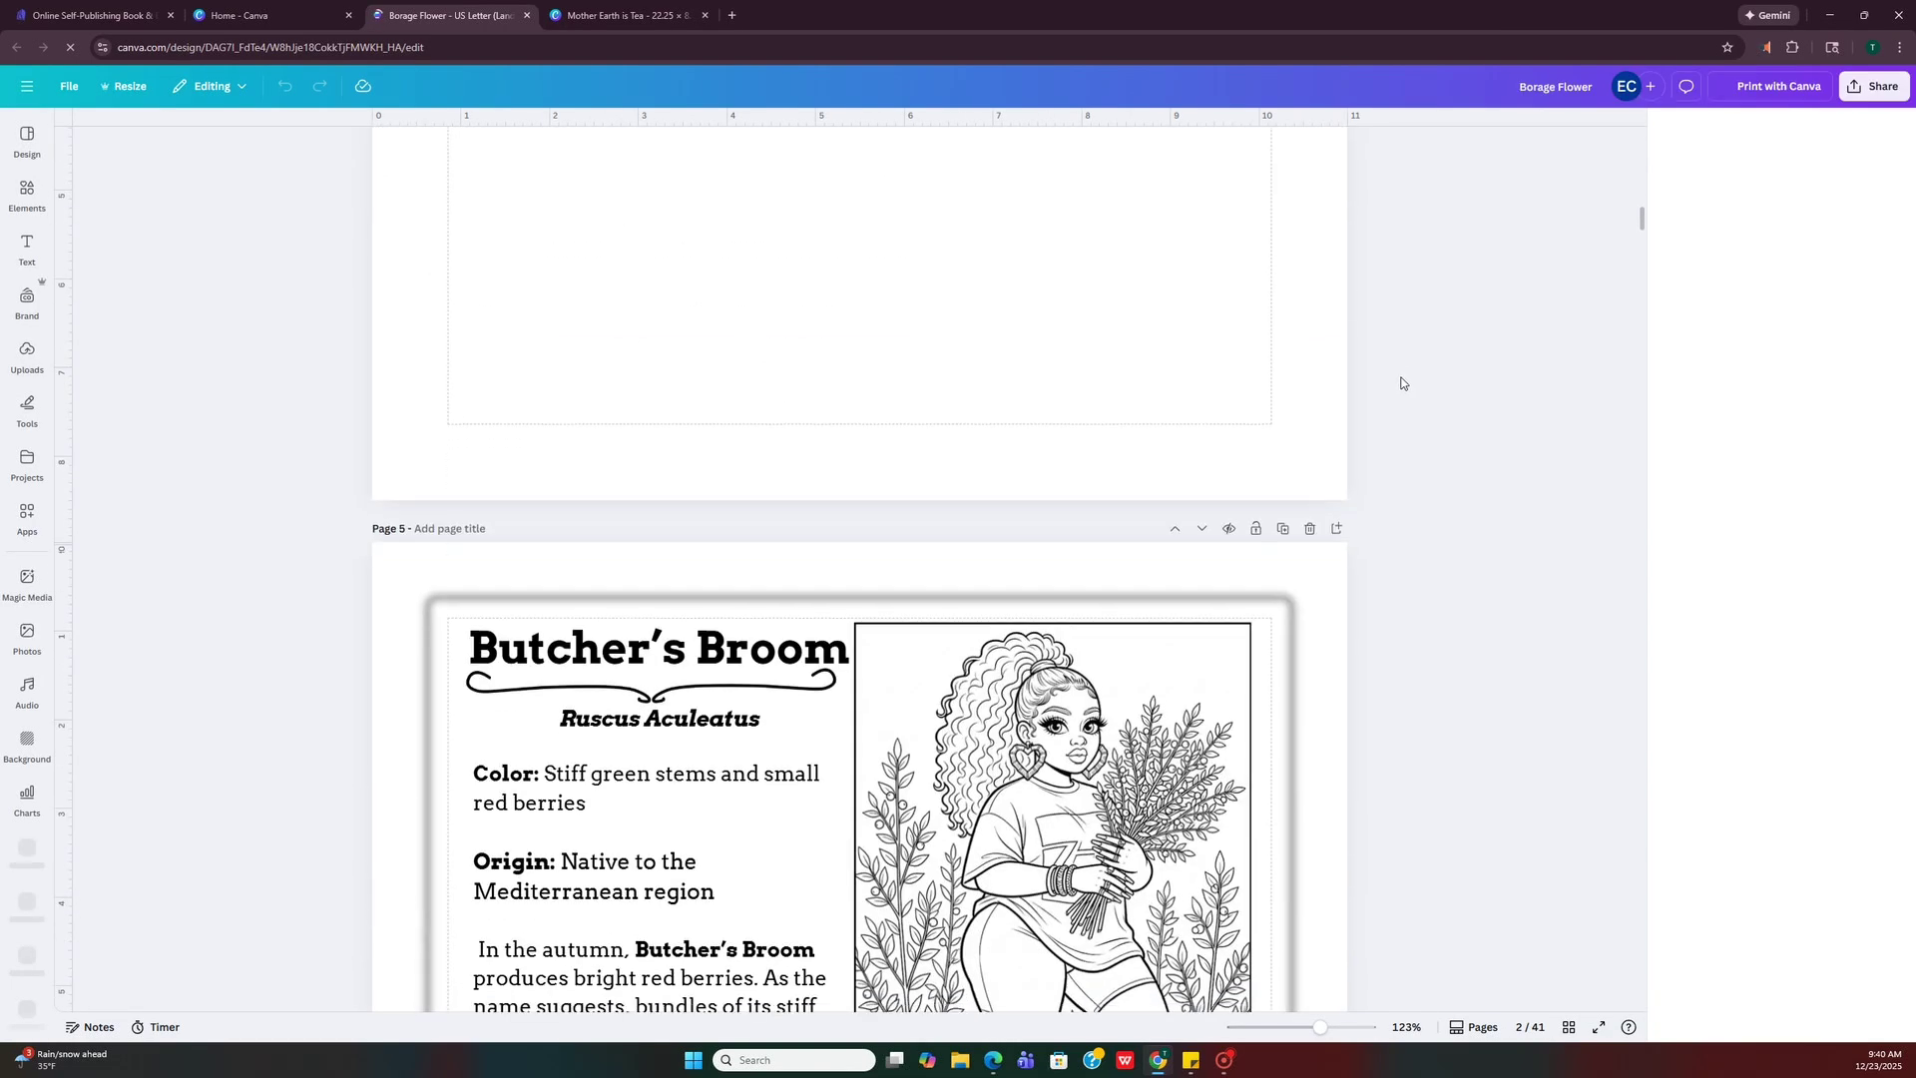
scroll(1400, 382, down, 20)
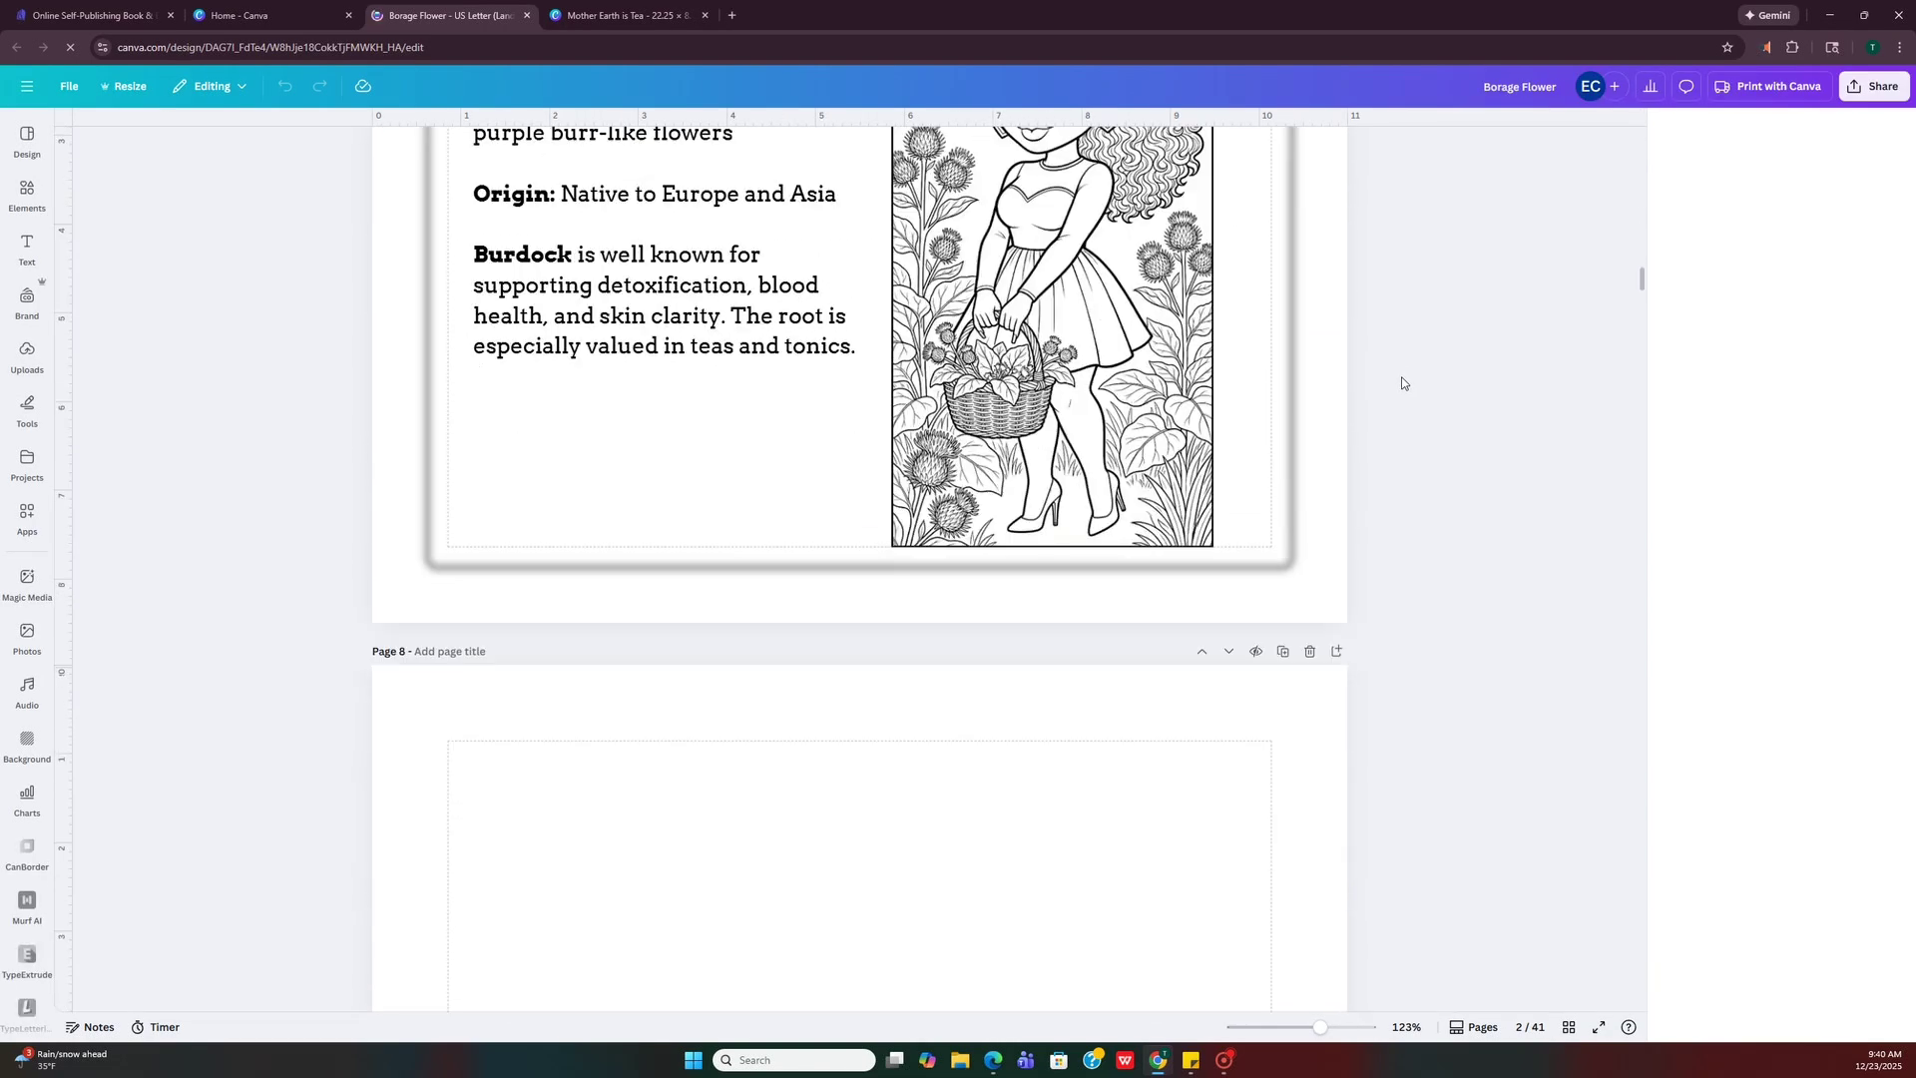
scroll(1400, 383, down, 12)
Switch to the open book cover design and rename it "Mother Earth is Tea Cover".
key(ctrl+Tab)
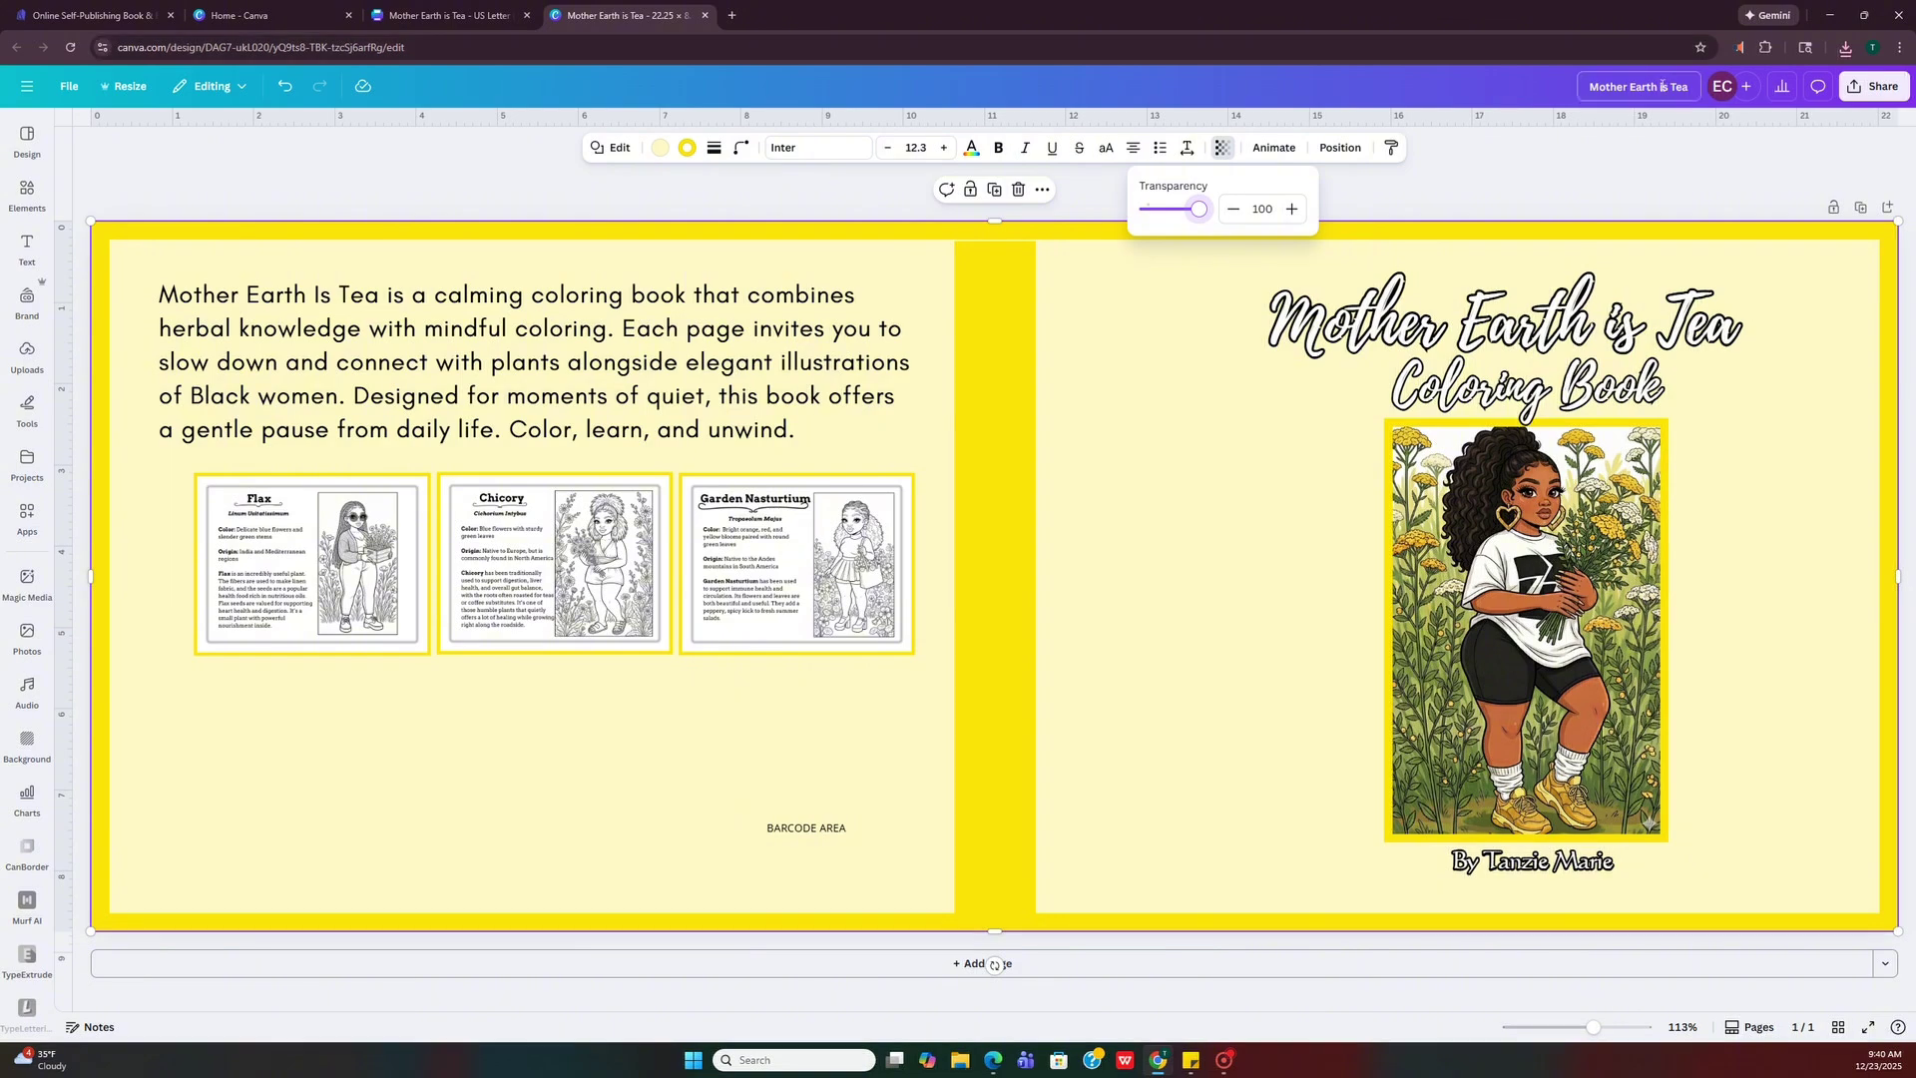
click(1661, 87)
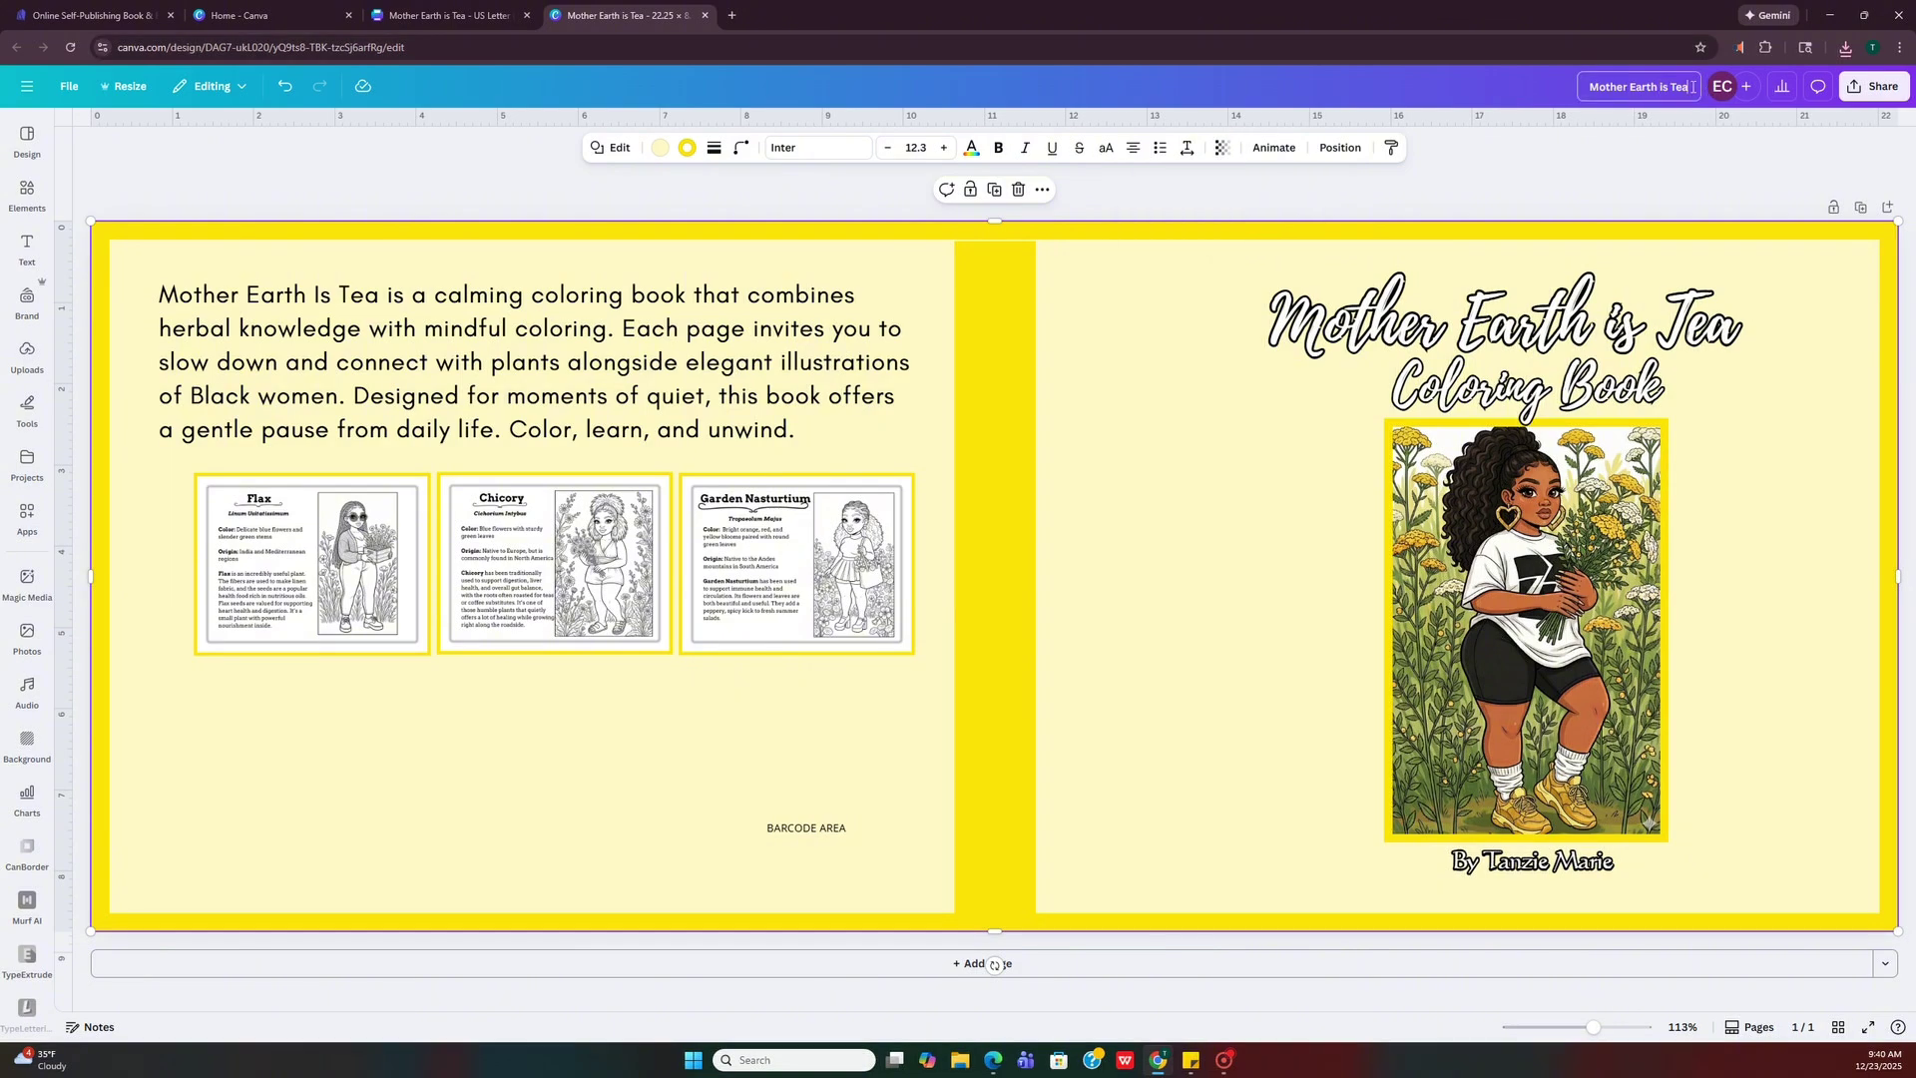
text(Cover)
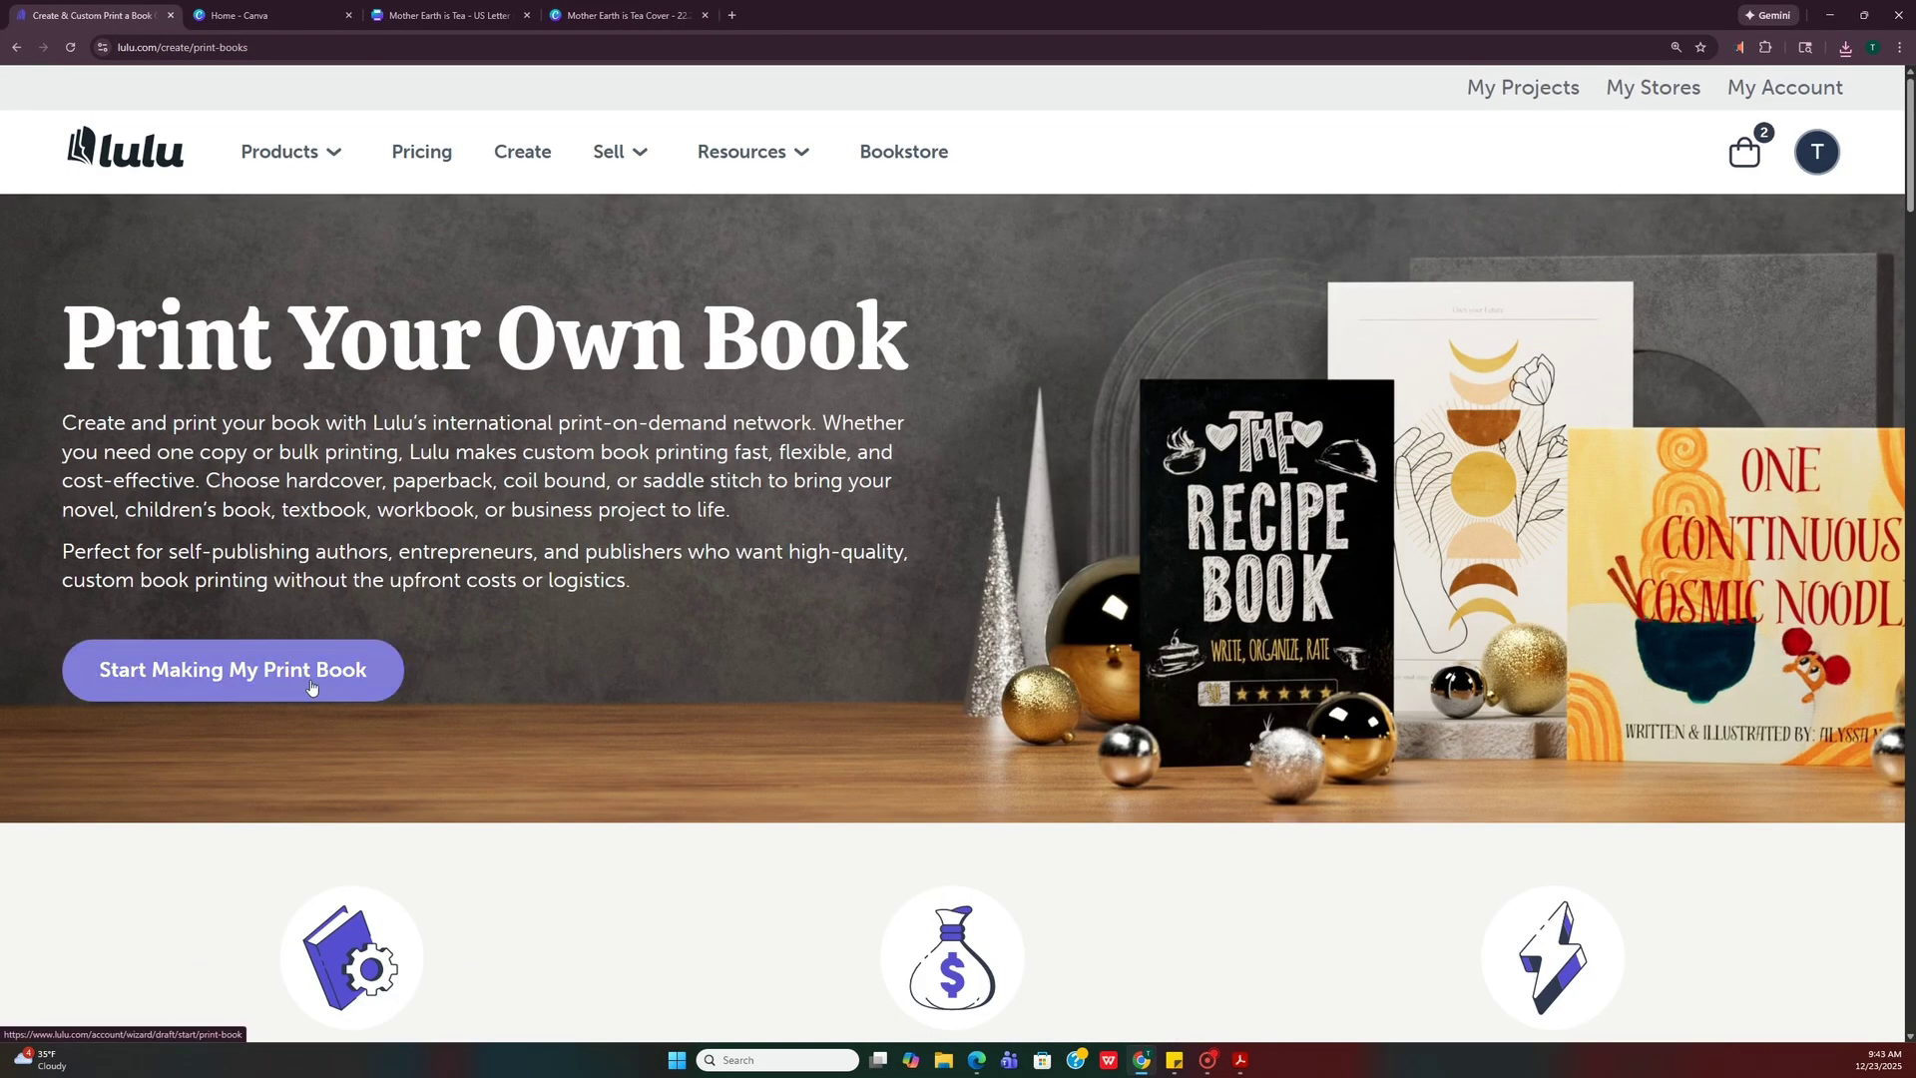
On the Lulu website, start a new print book project and choose Publish Your Book as its goal.
click(312, 687)
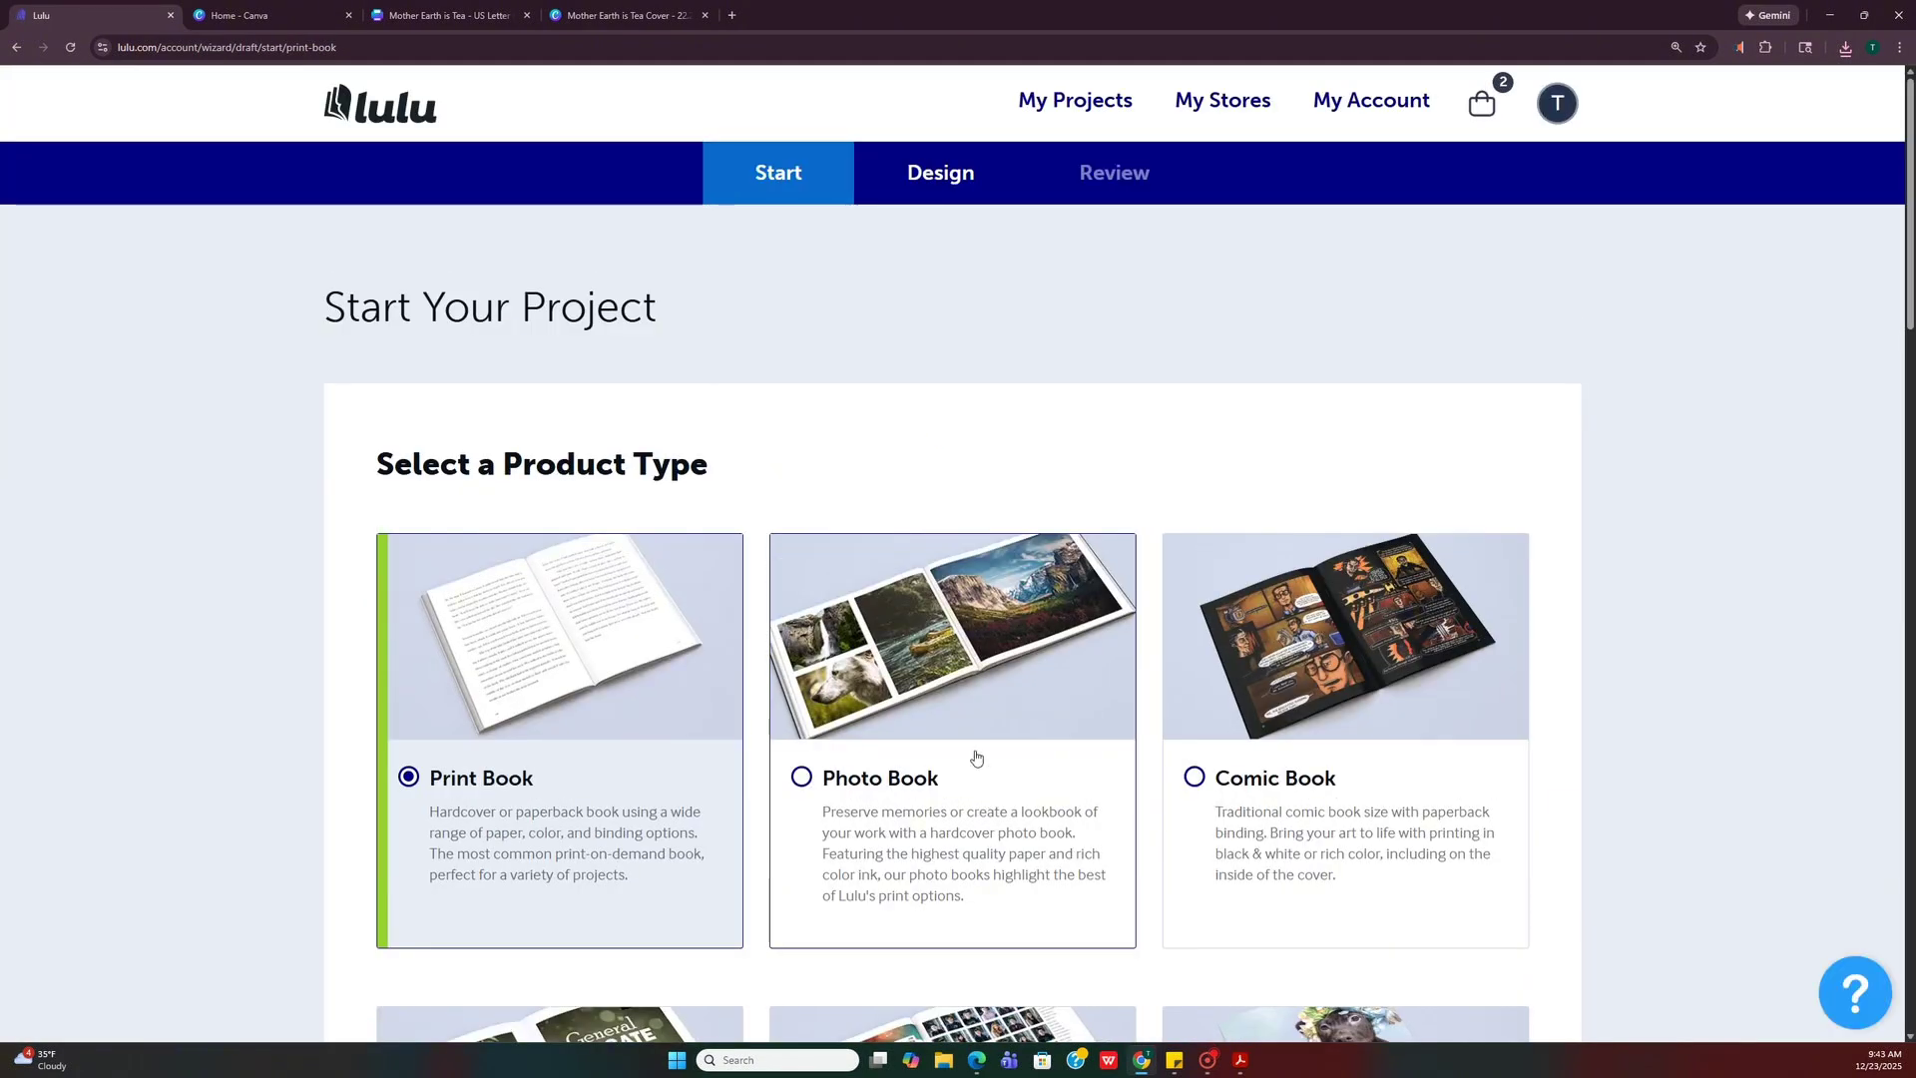
scroll(514, 692, down, 5)
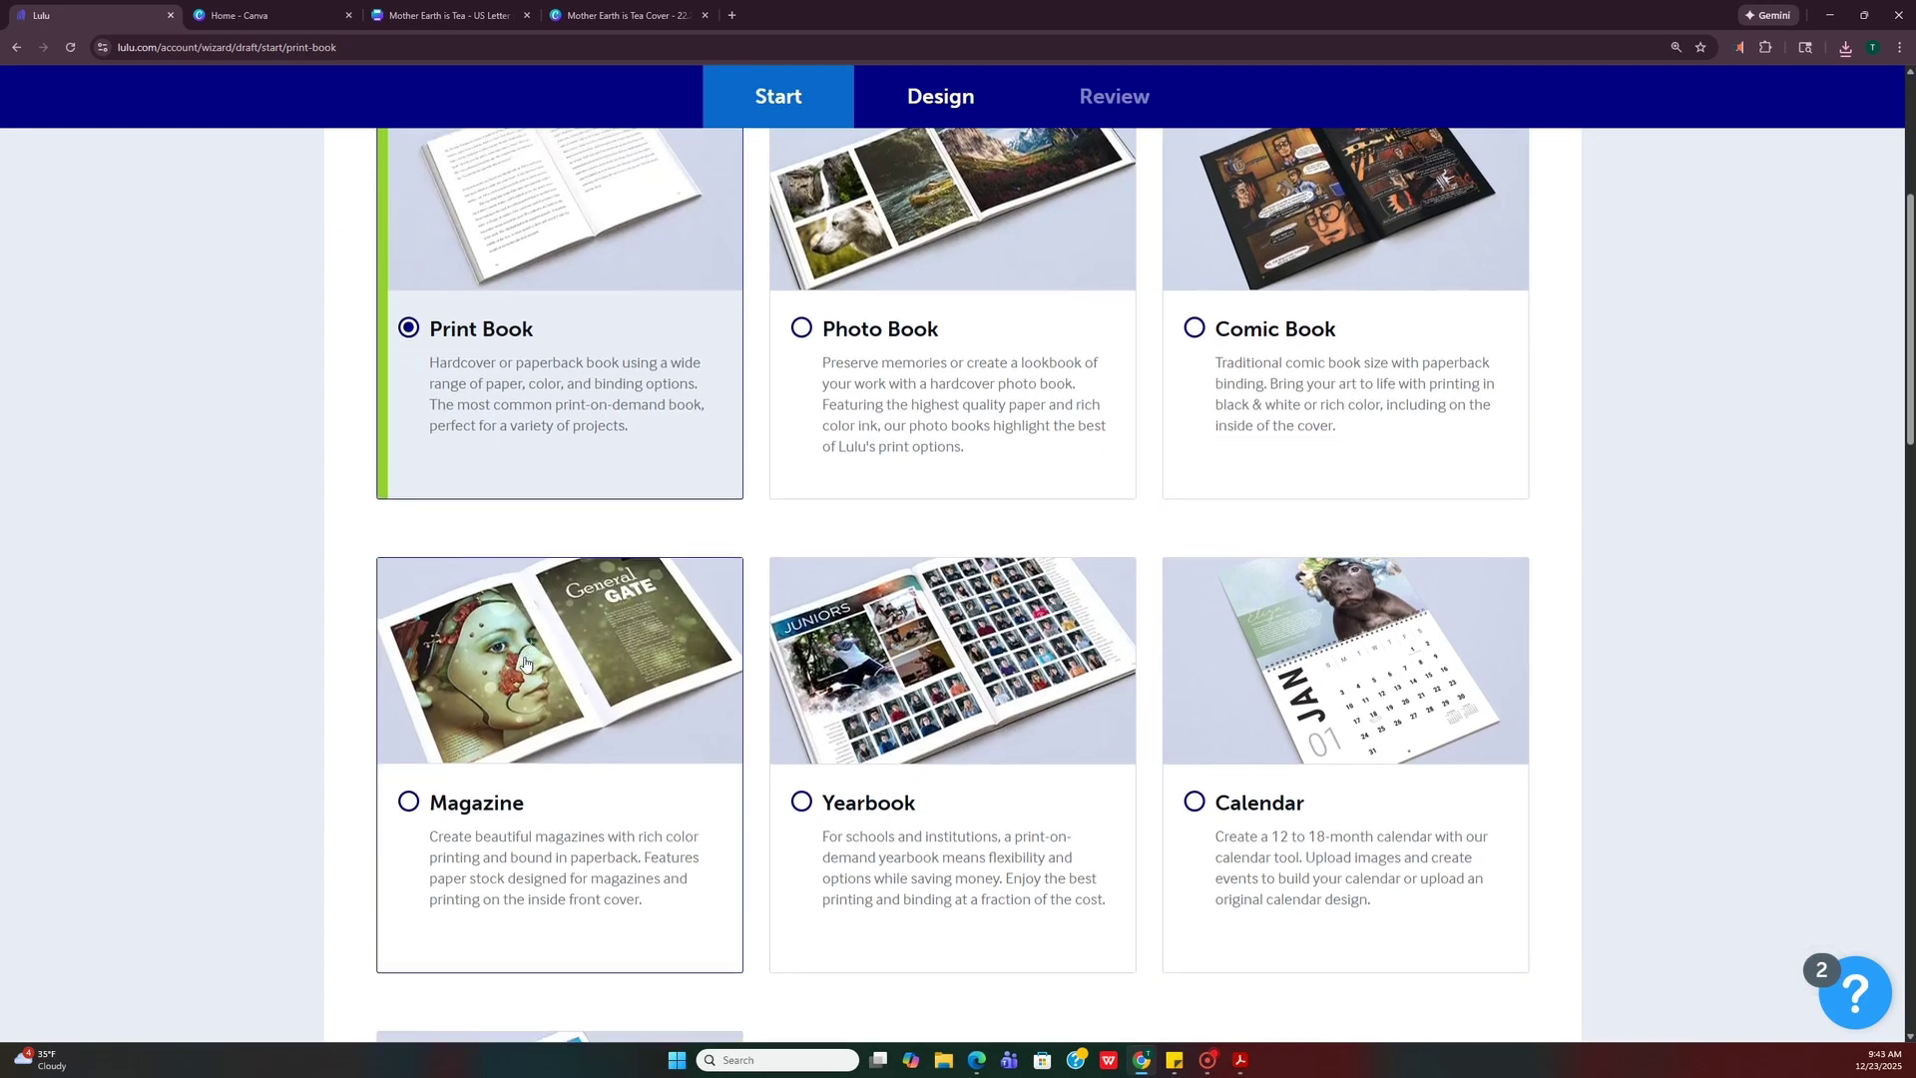
scroll(524, 664, down, 7)
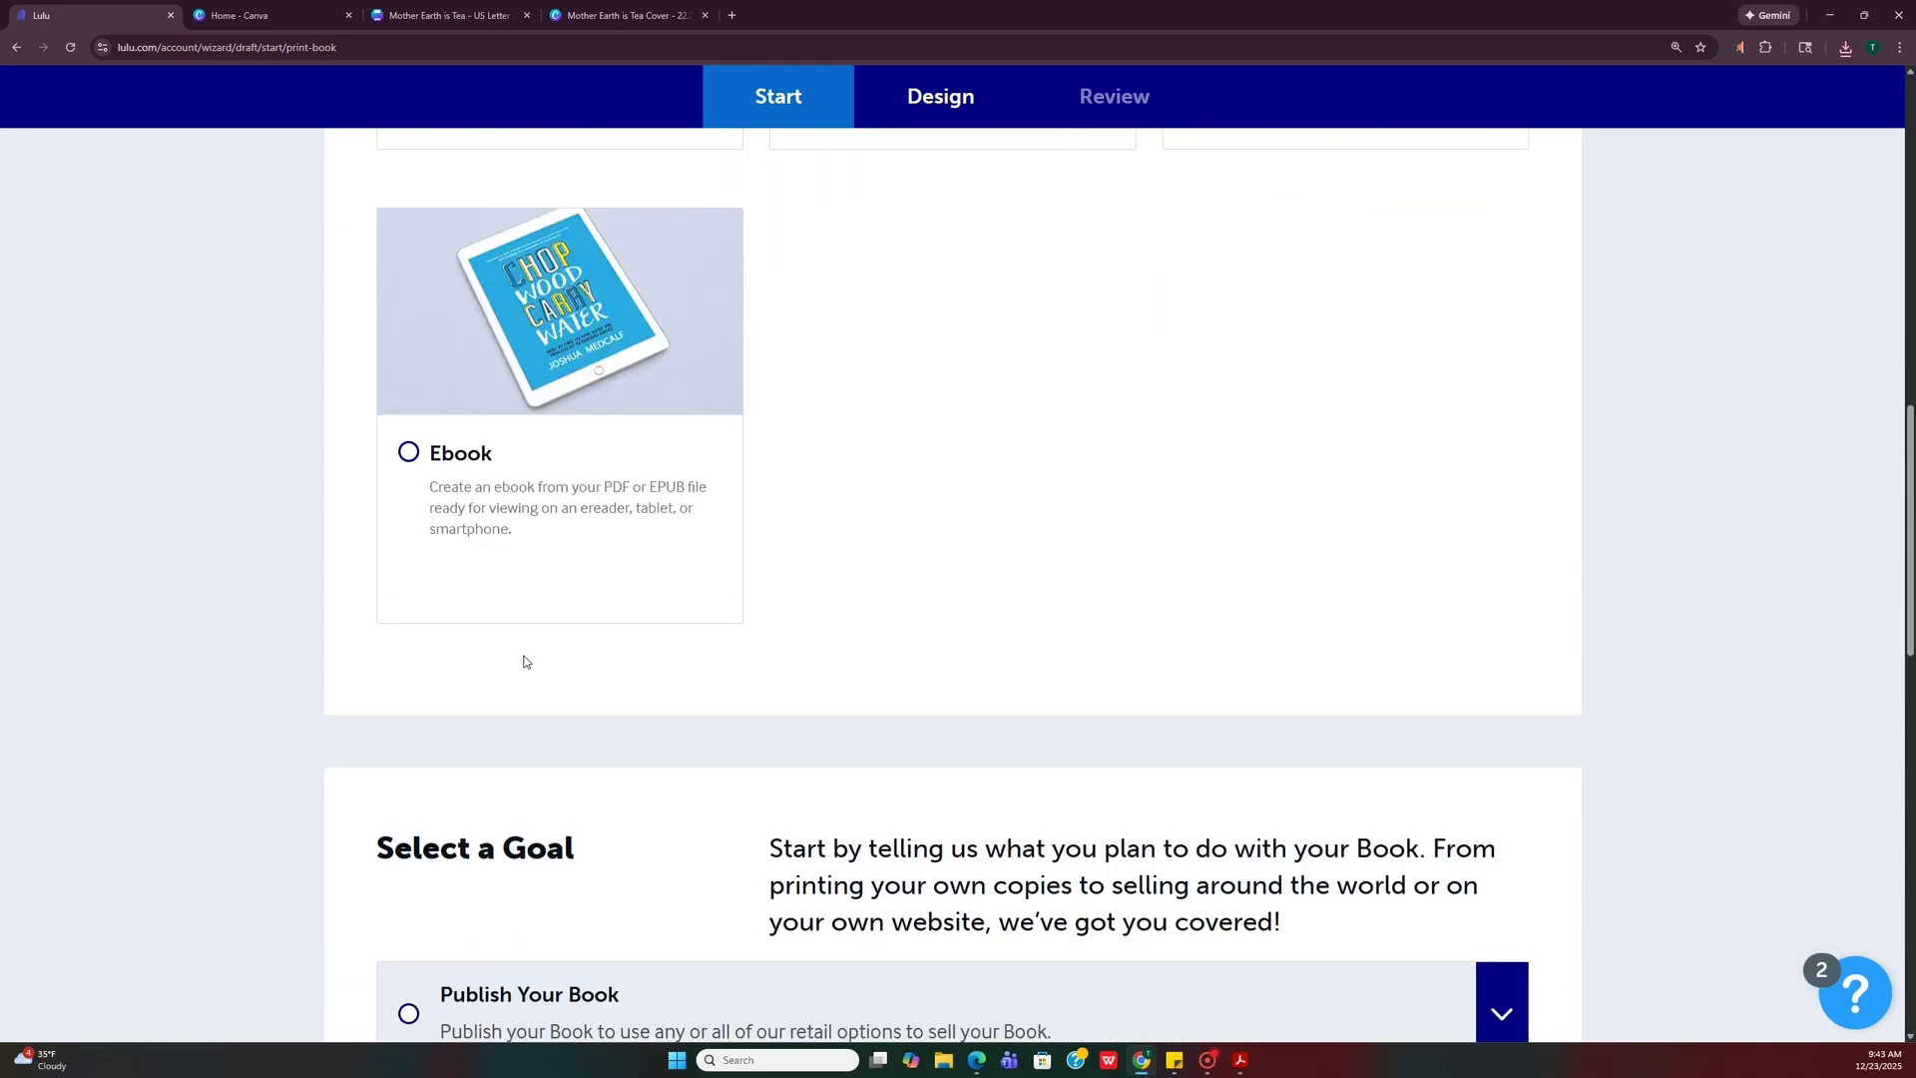
scroll(526, 660, down, 6)
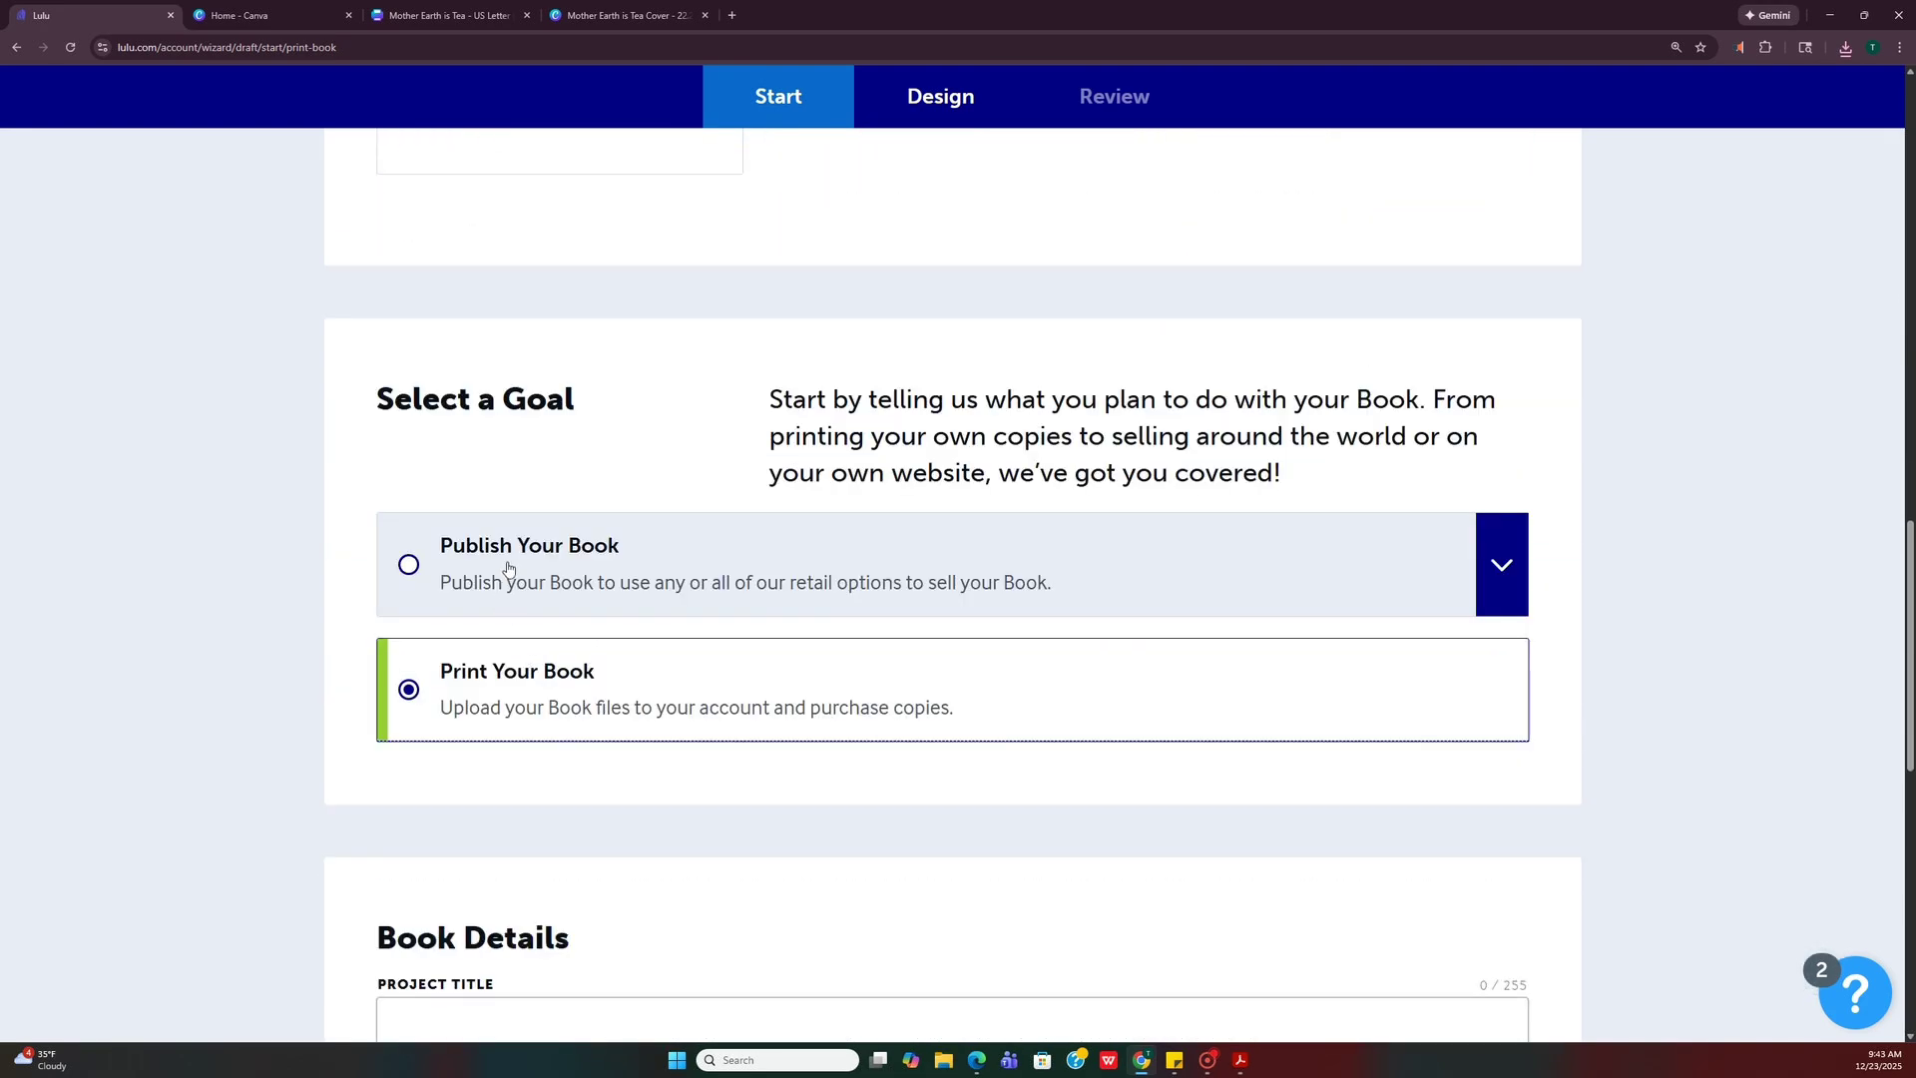
click(509, 568)
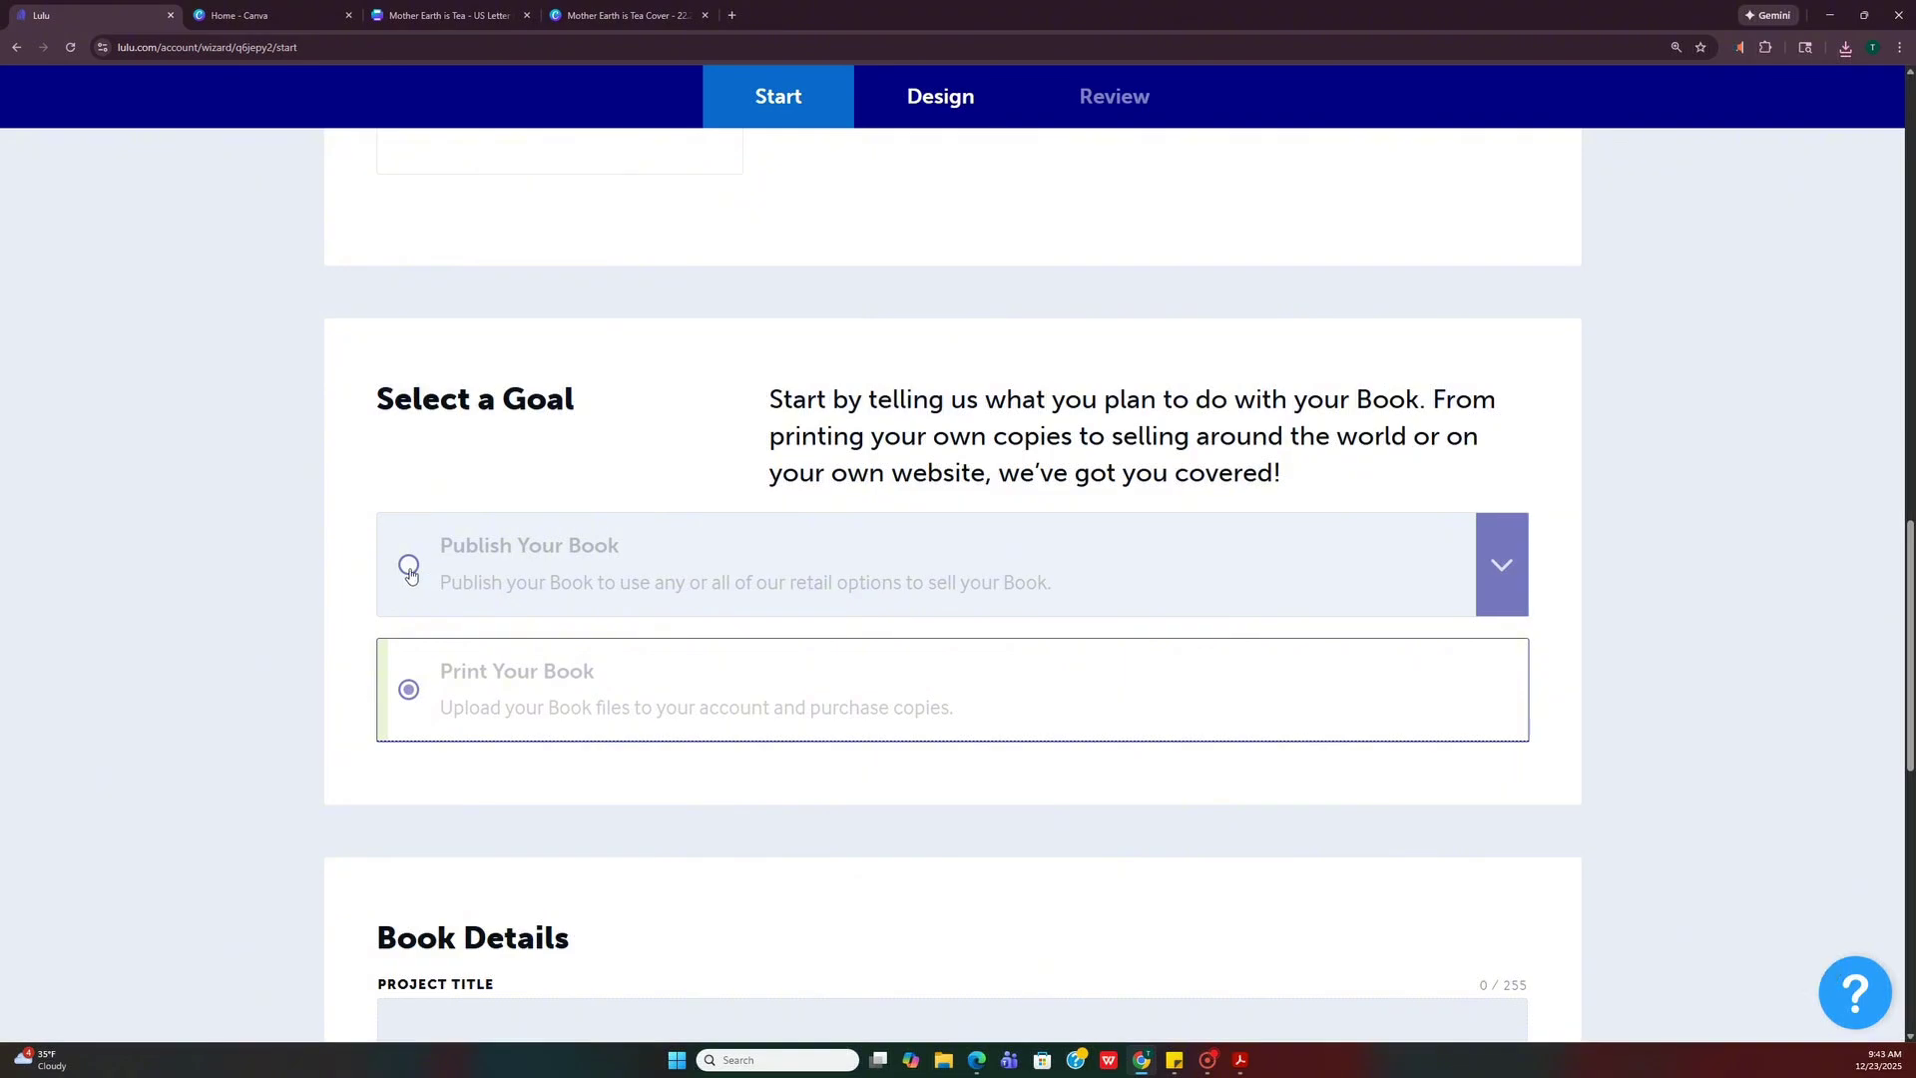
Deselect Global Distribution and enable Lulu Direct as a sales option for the book.
scroll(452, 571, down, 3)
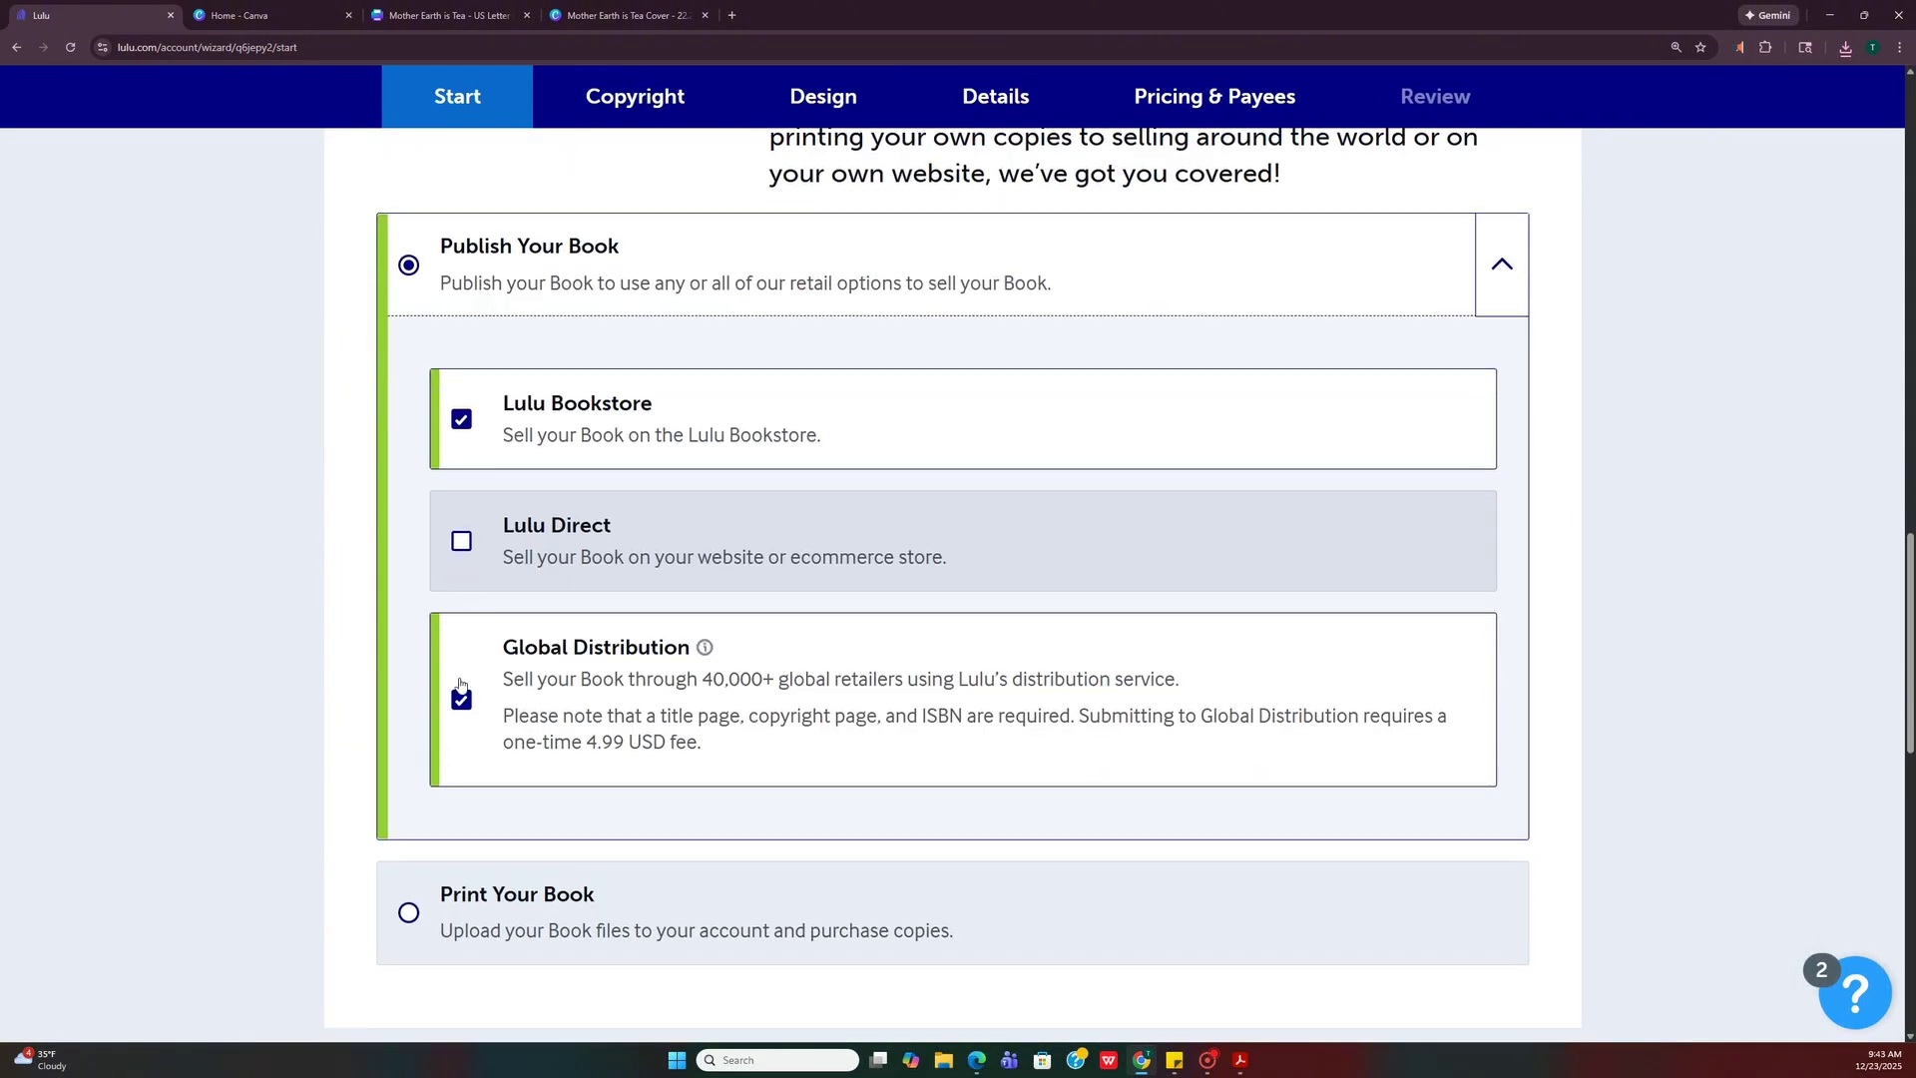
click(464, 703)
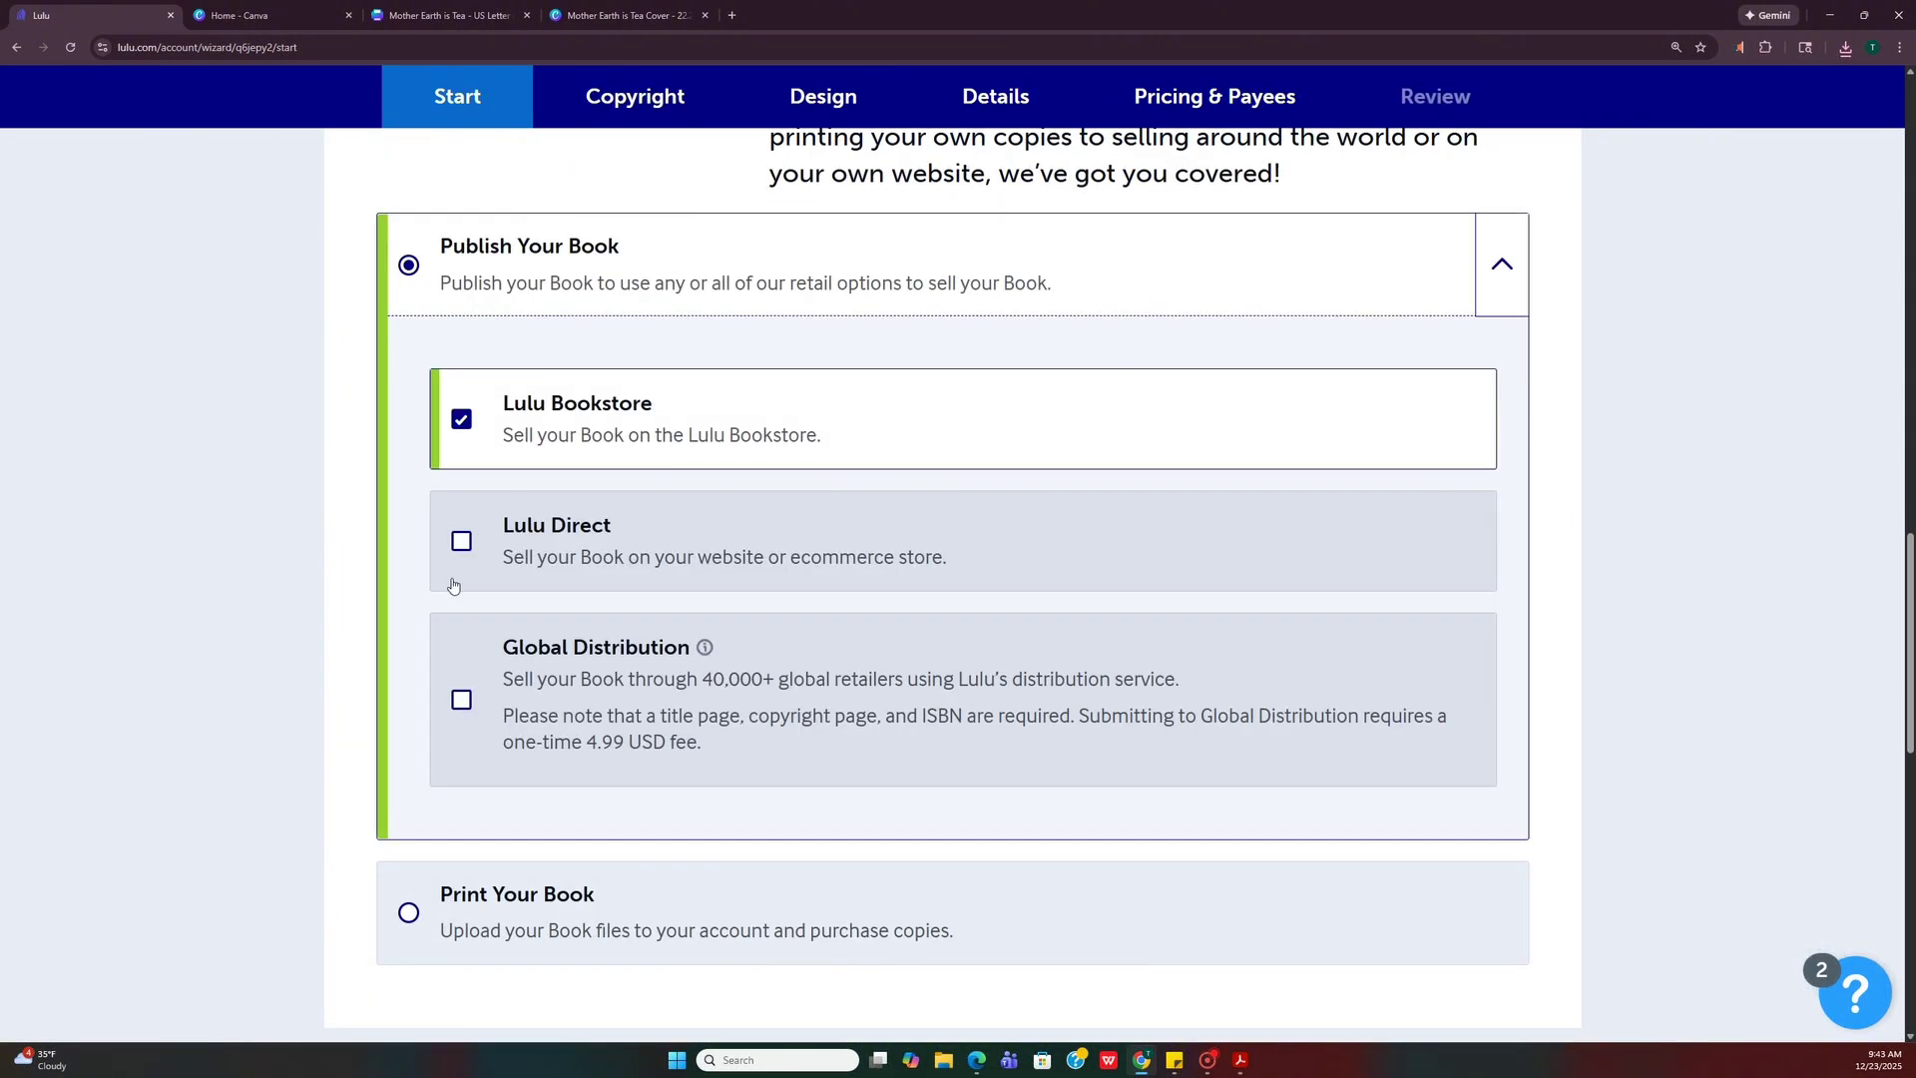
click(460, 542)
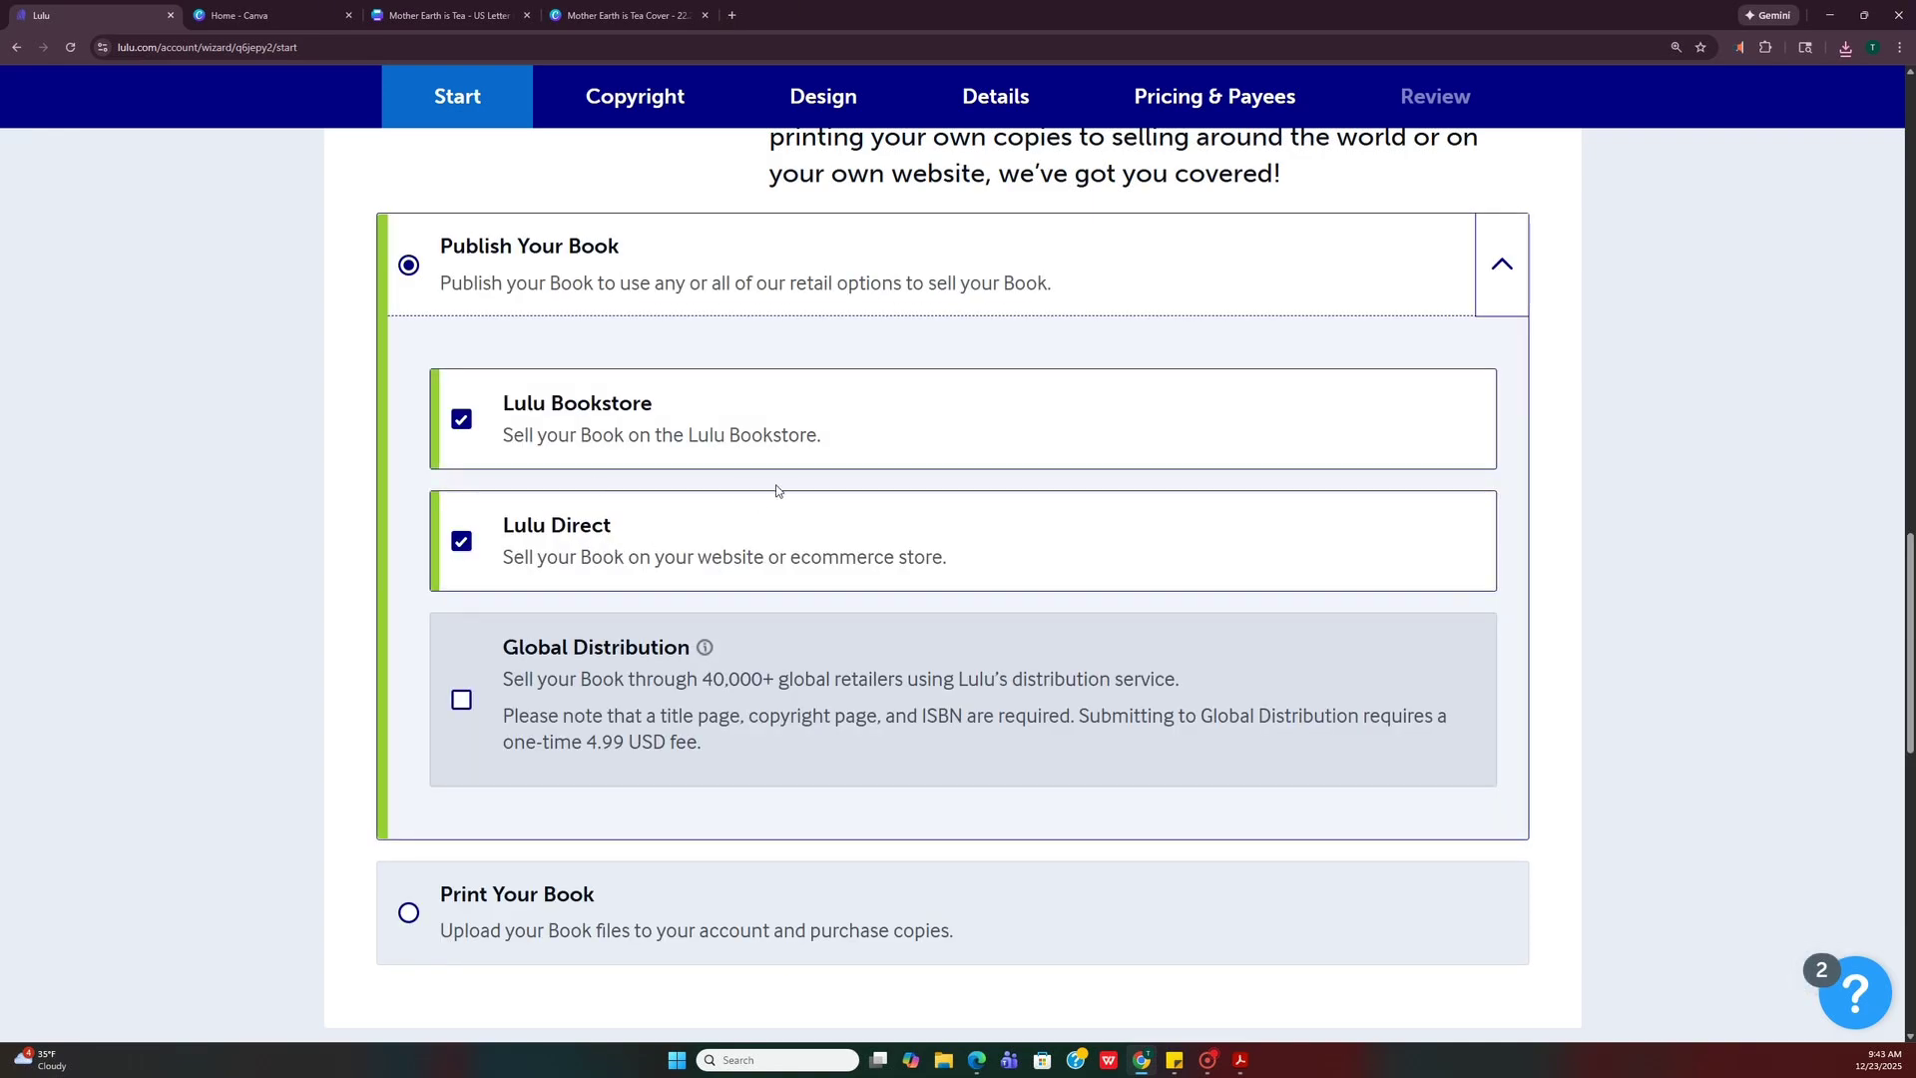
Enter "Mother Earth is Tea Coloring Book" as the project title in the book details.
scroll(774, 507, down, 6)
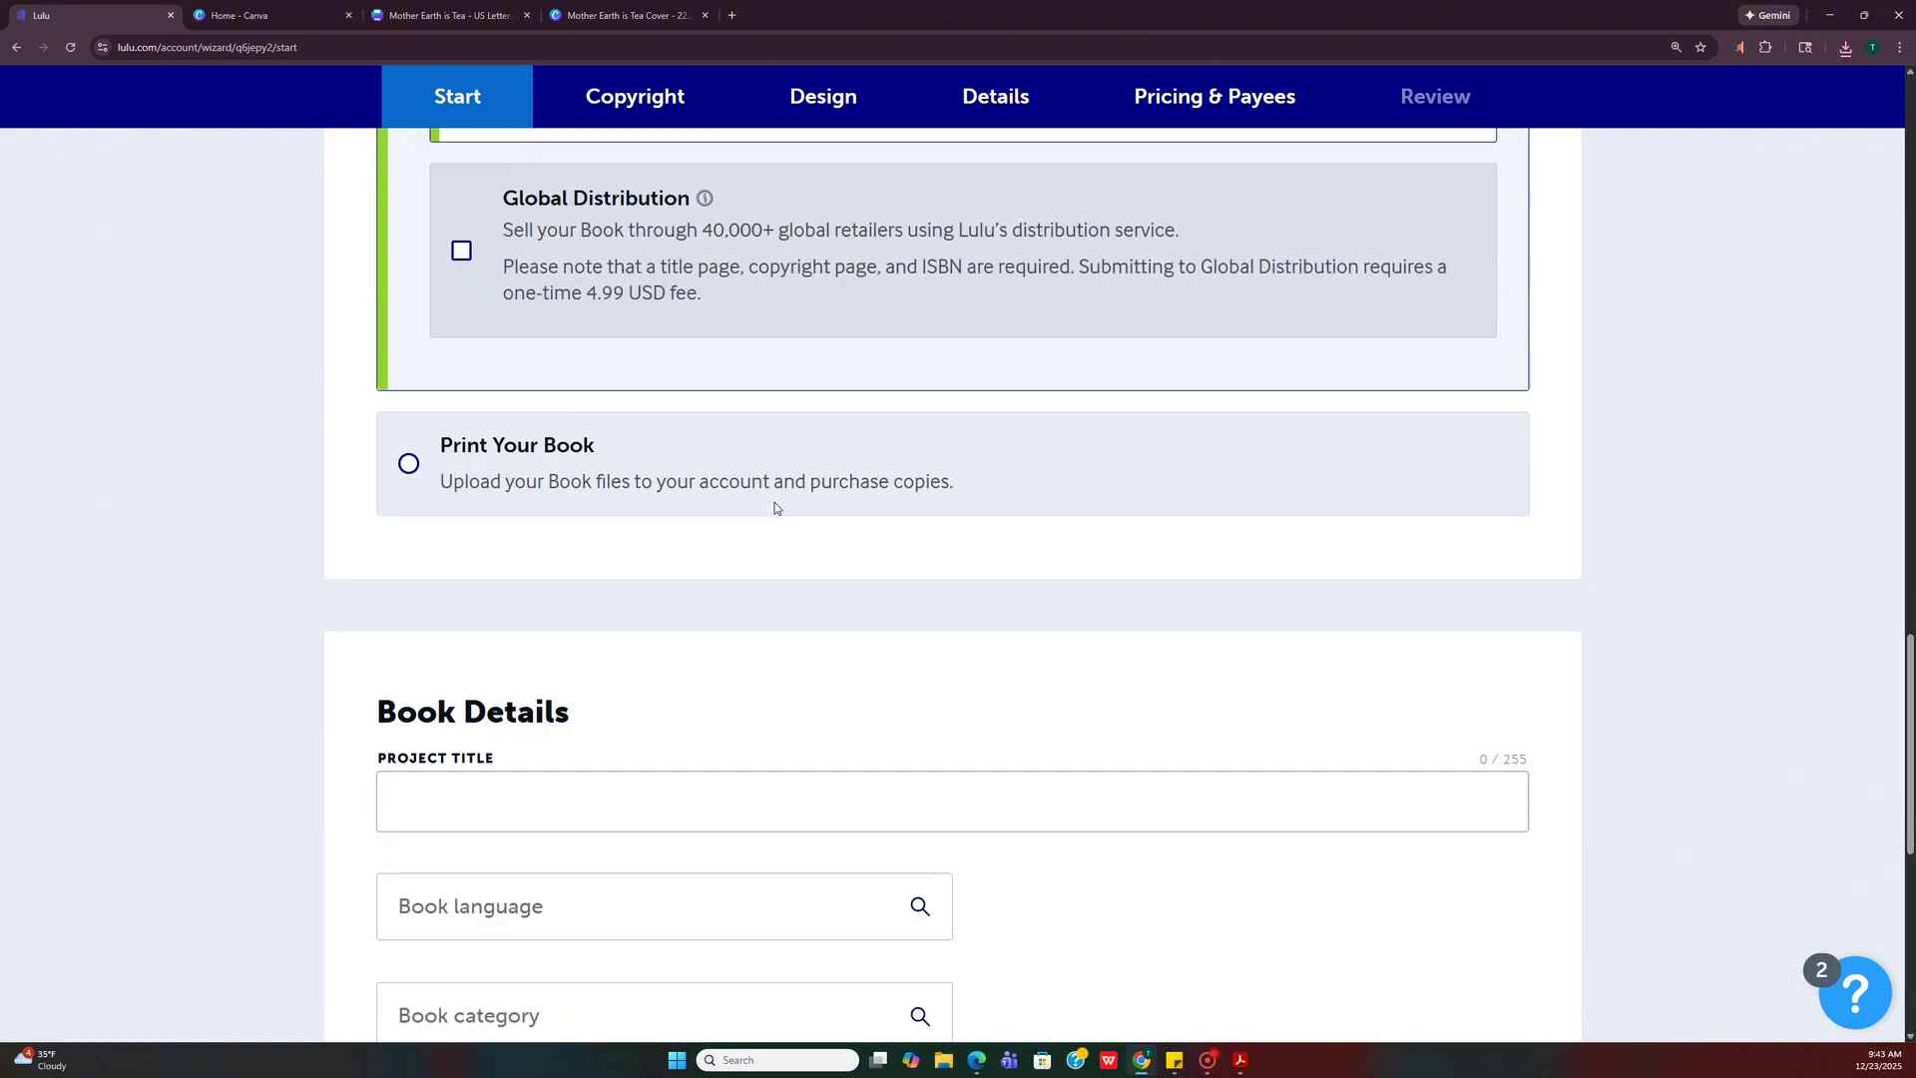
click(466, 651)
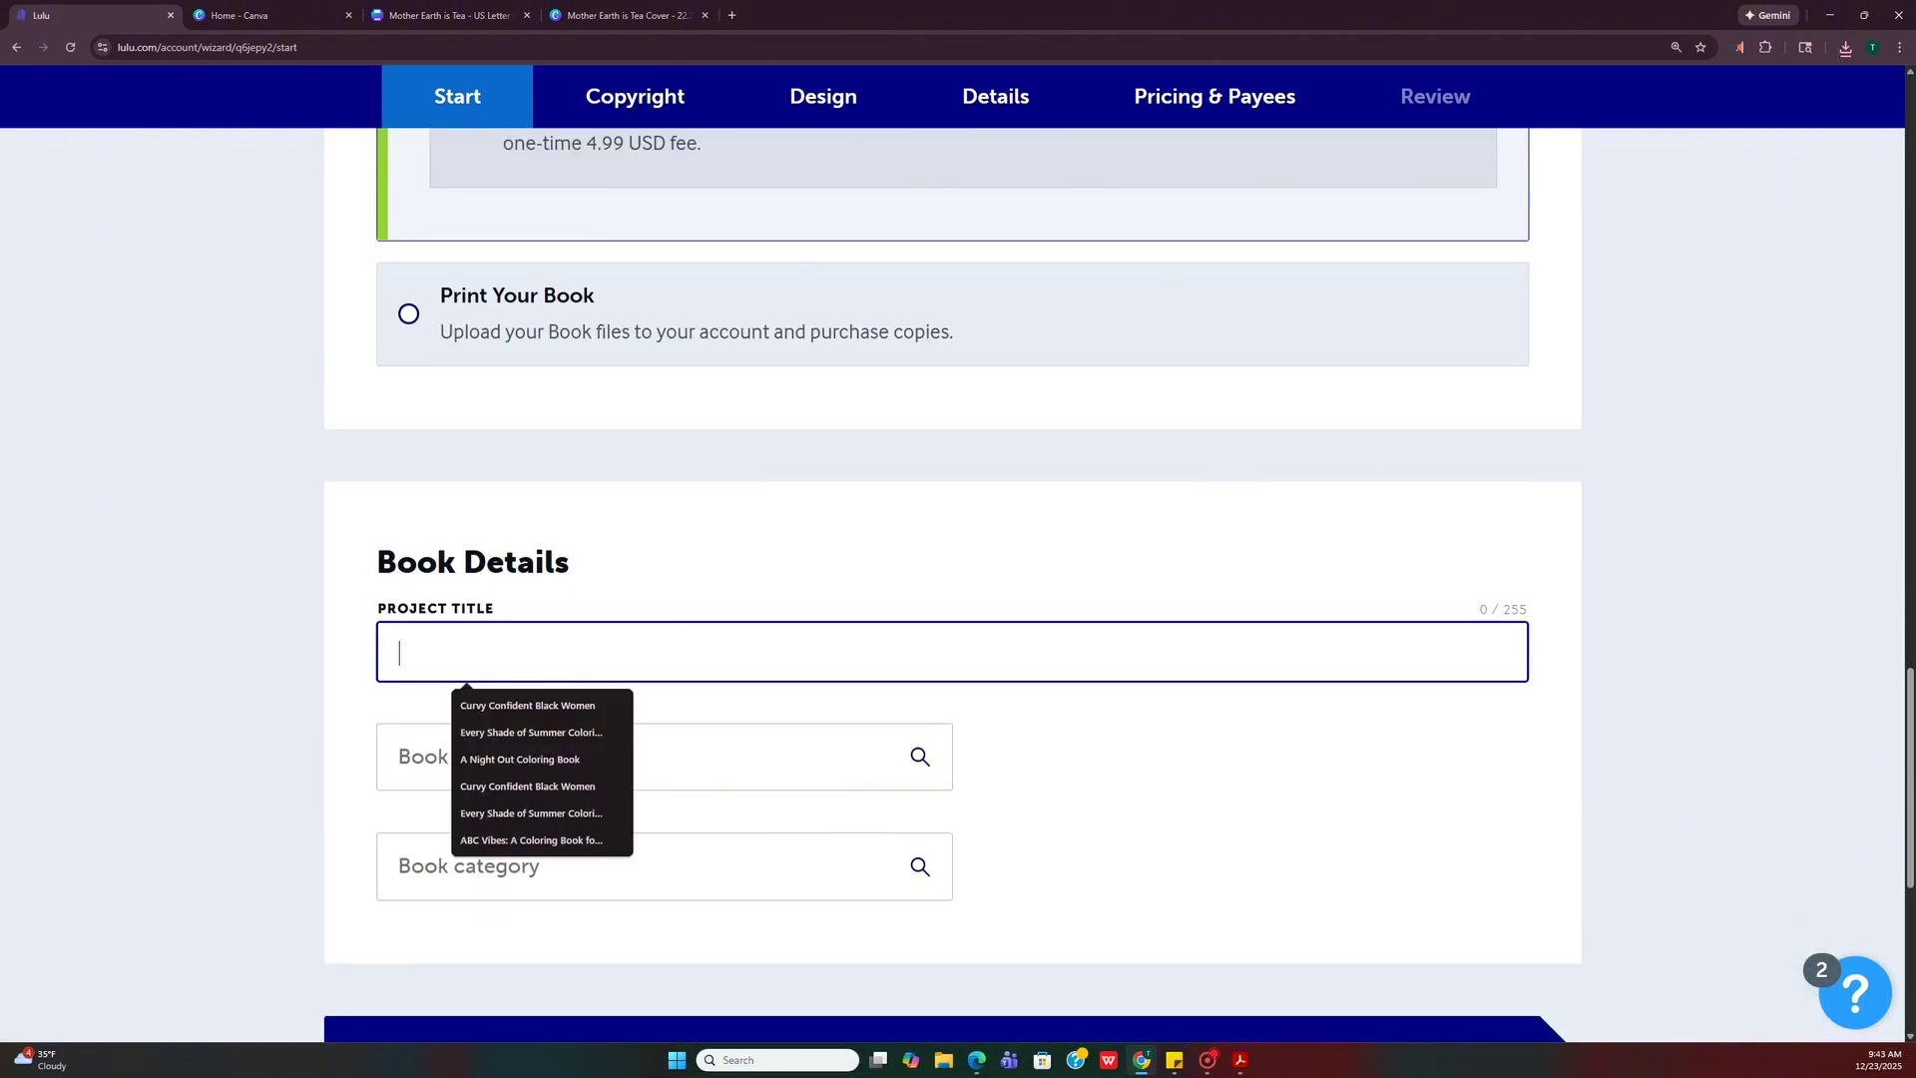
text(Mother )
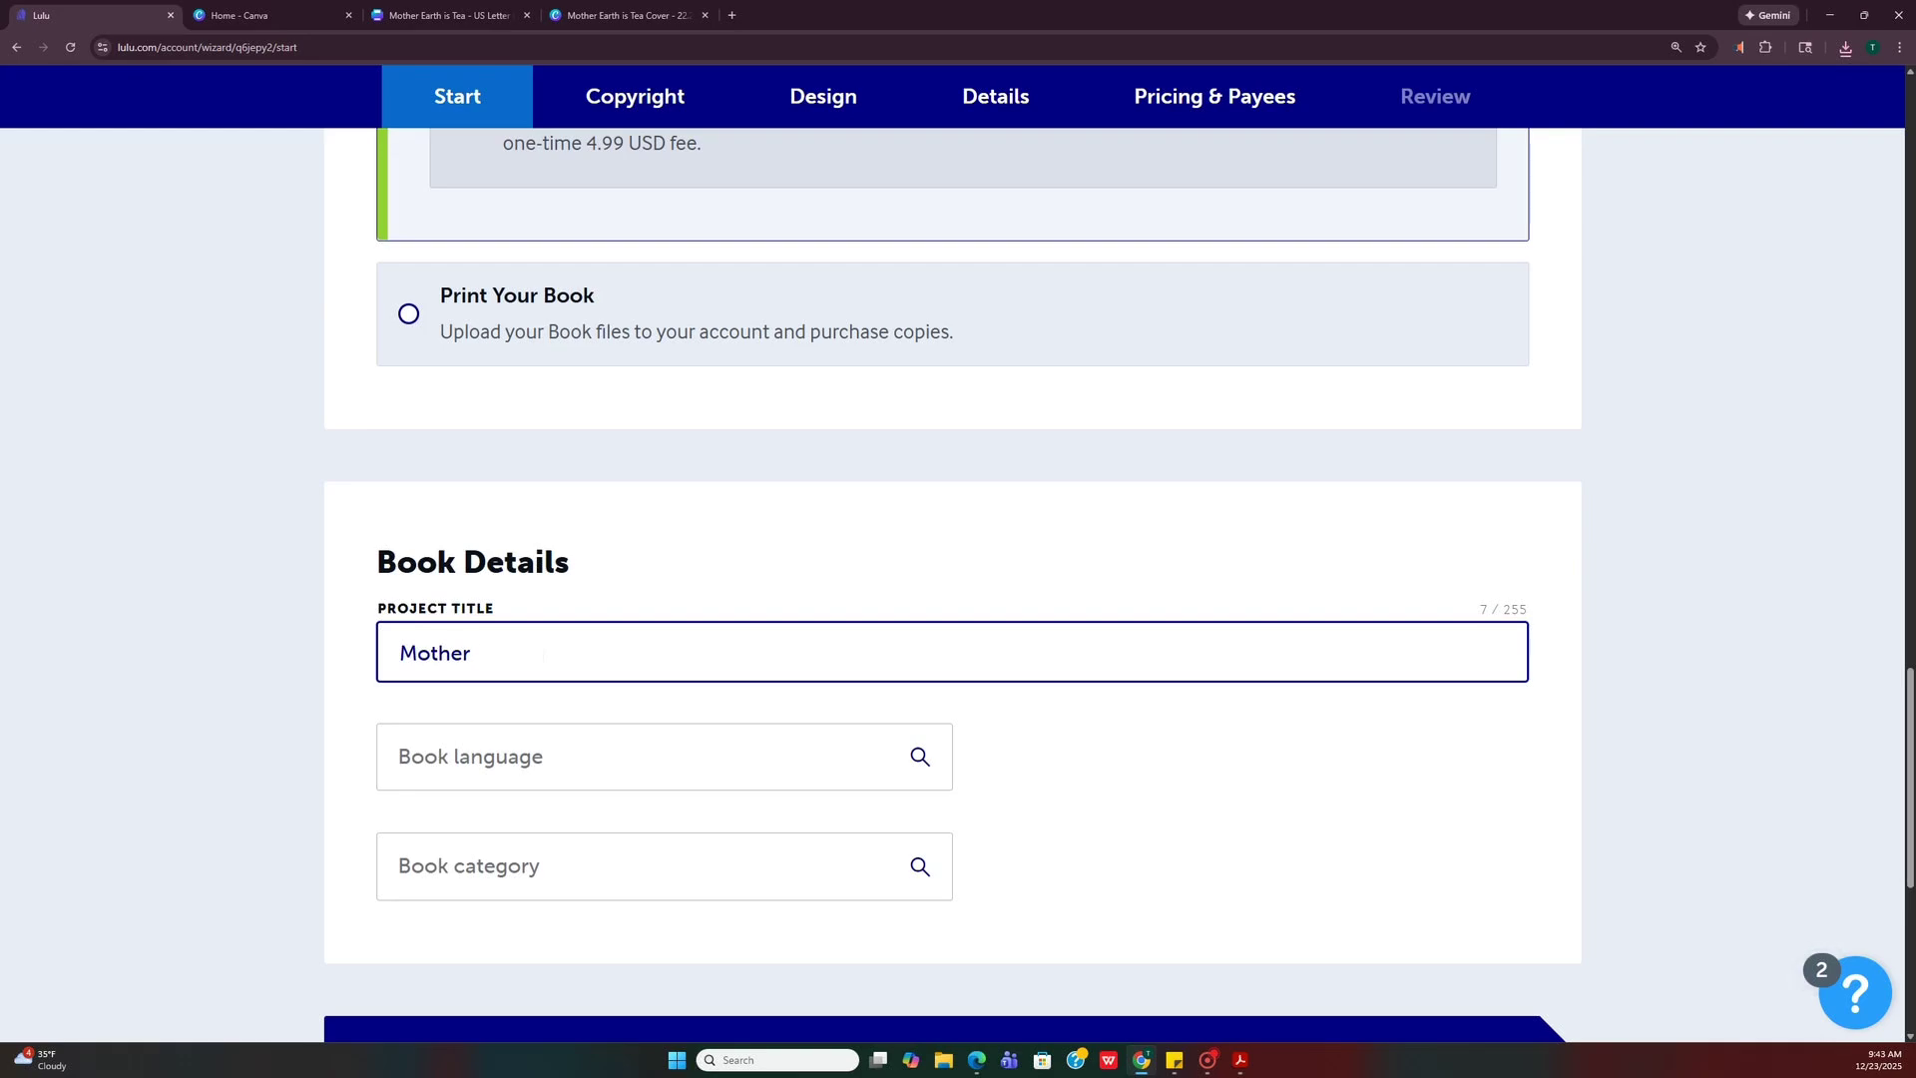
text(Earth )
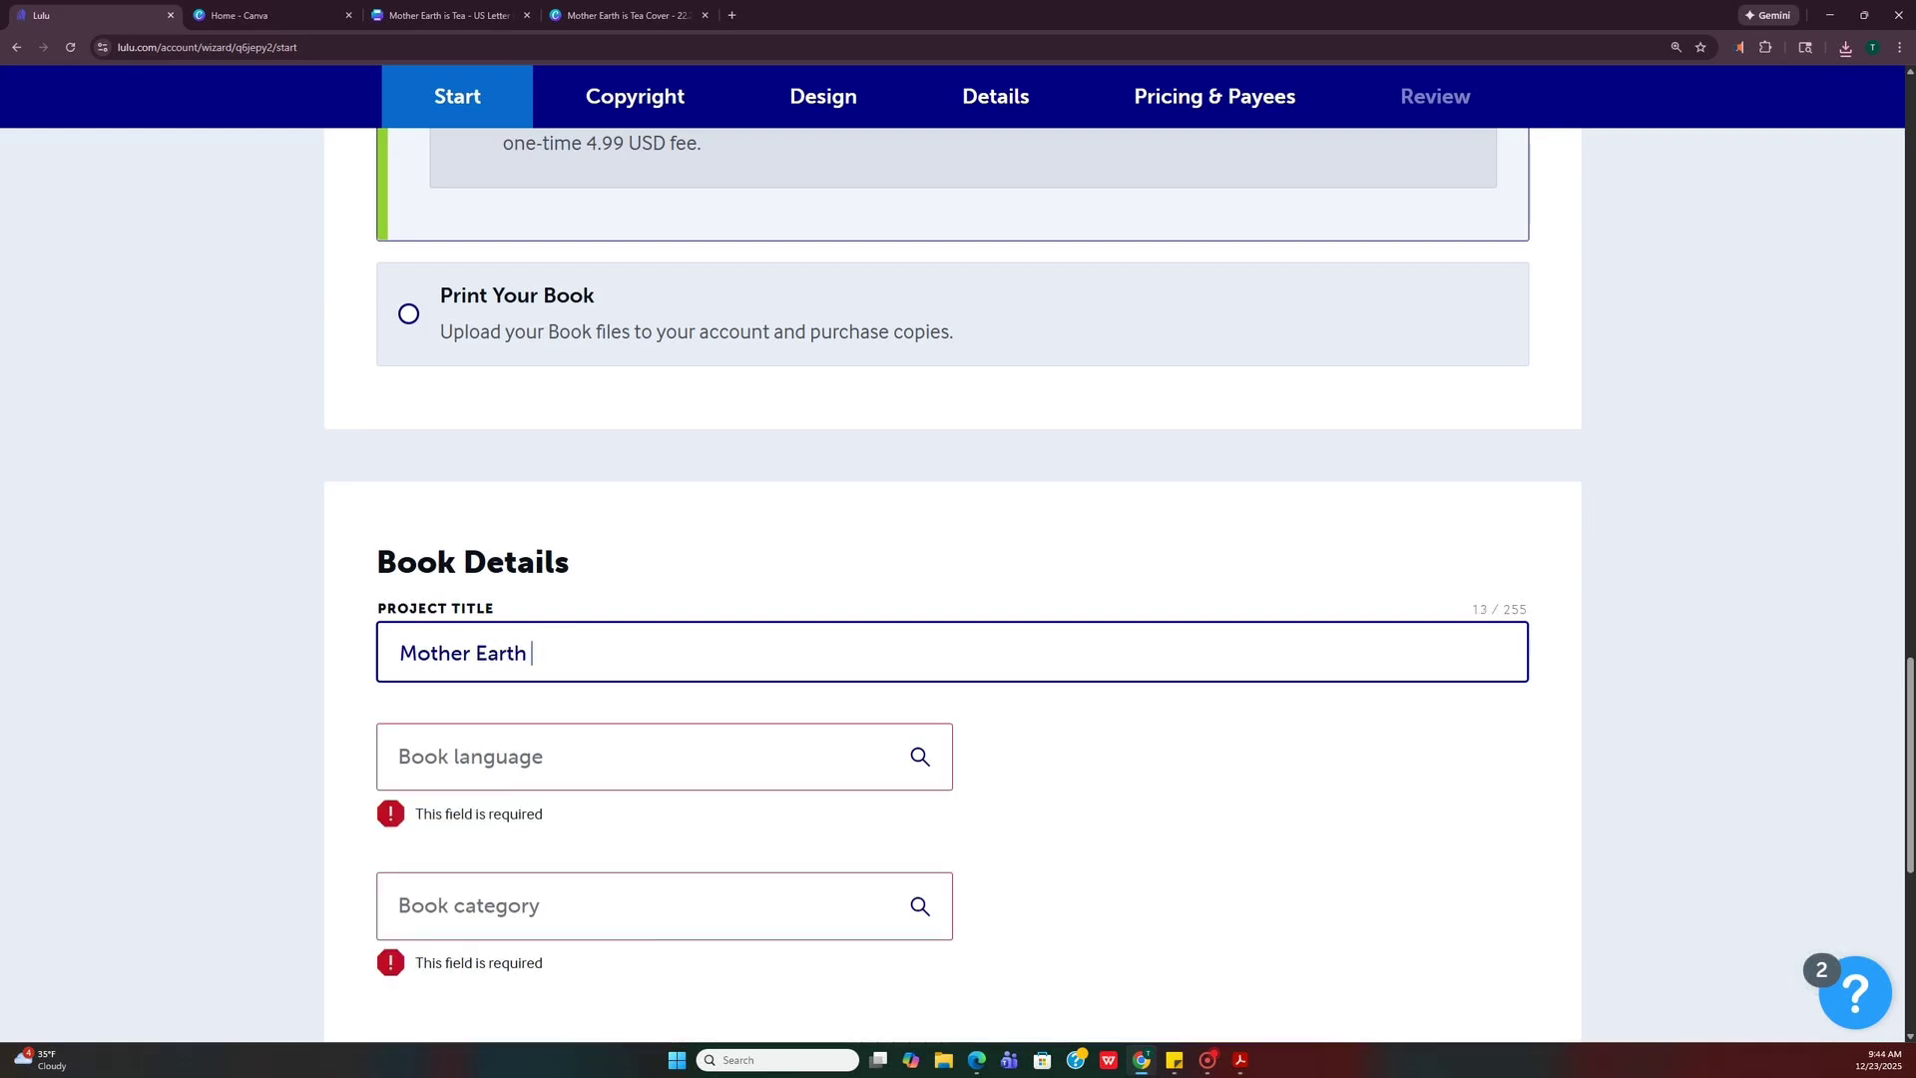
text(is Tea Coloring Book)
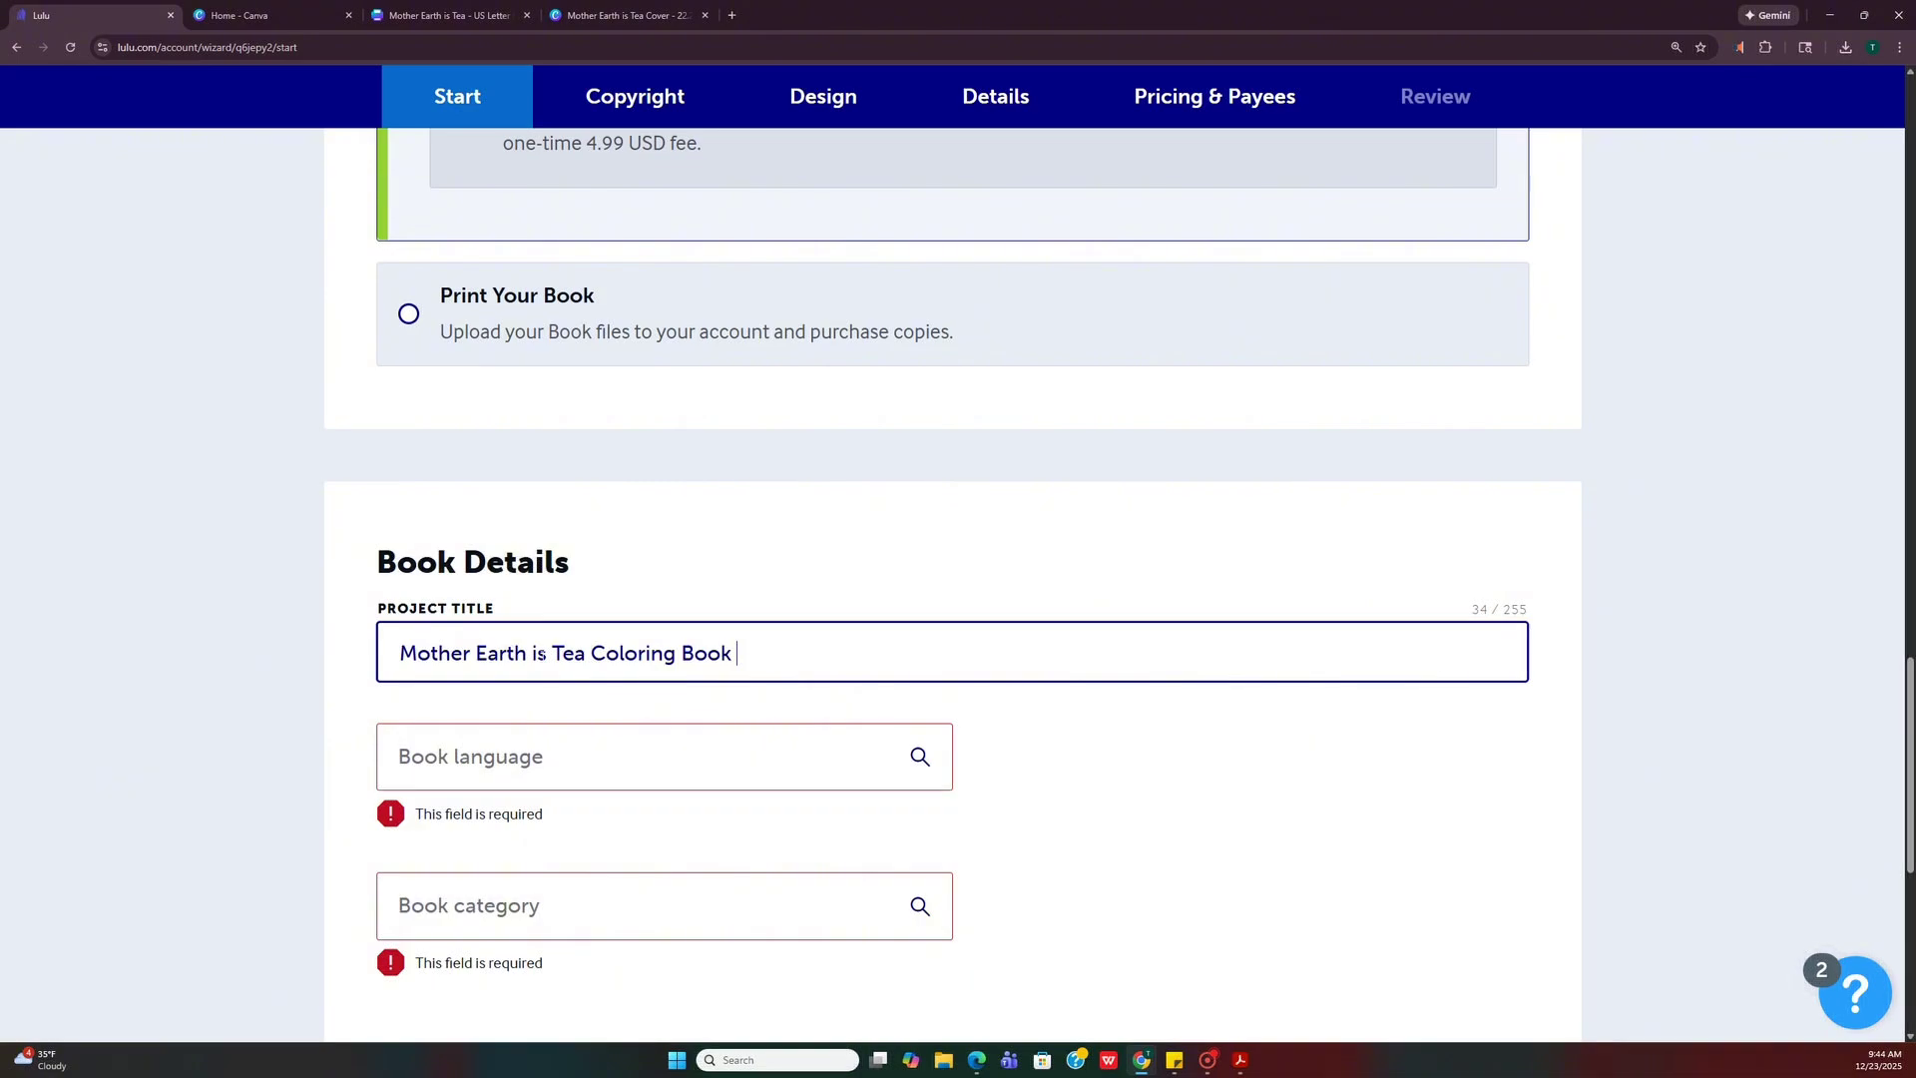
Set the book language to English and the category to Crafts & Hobbies, and continue to the copyright information.
key(Tab)
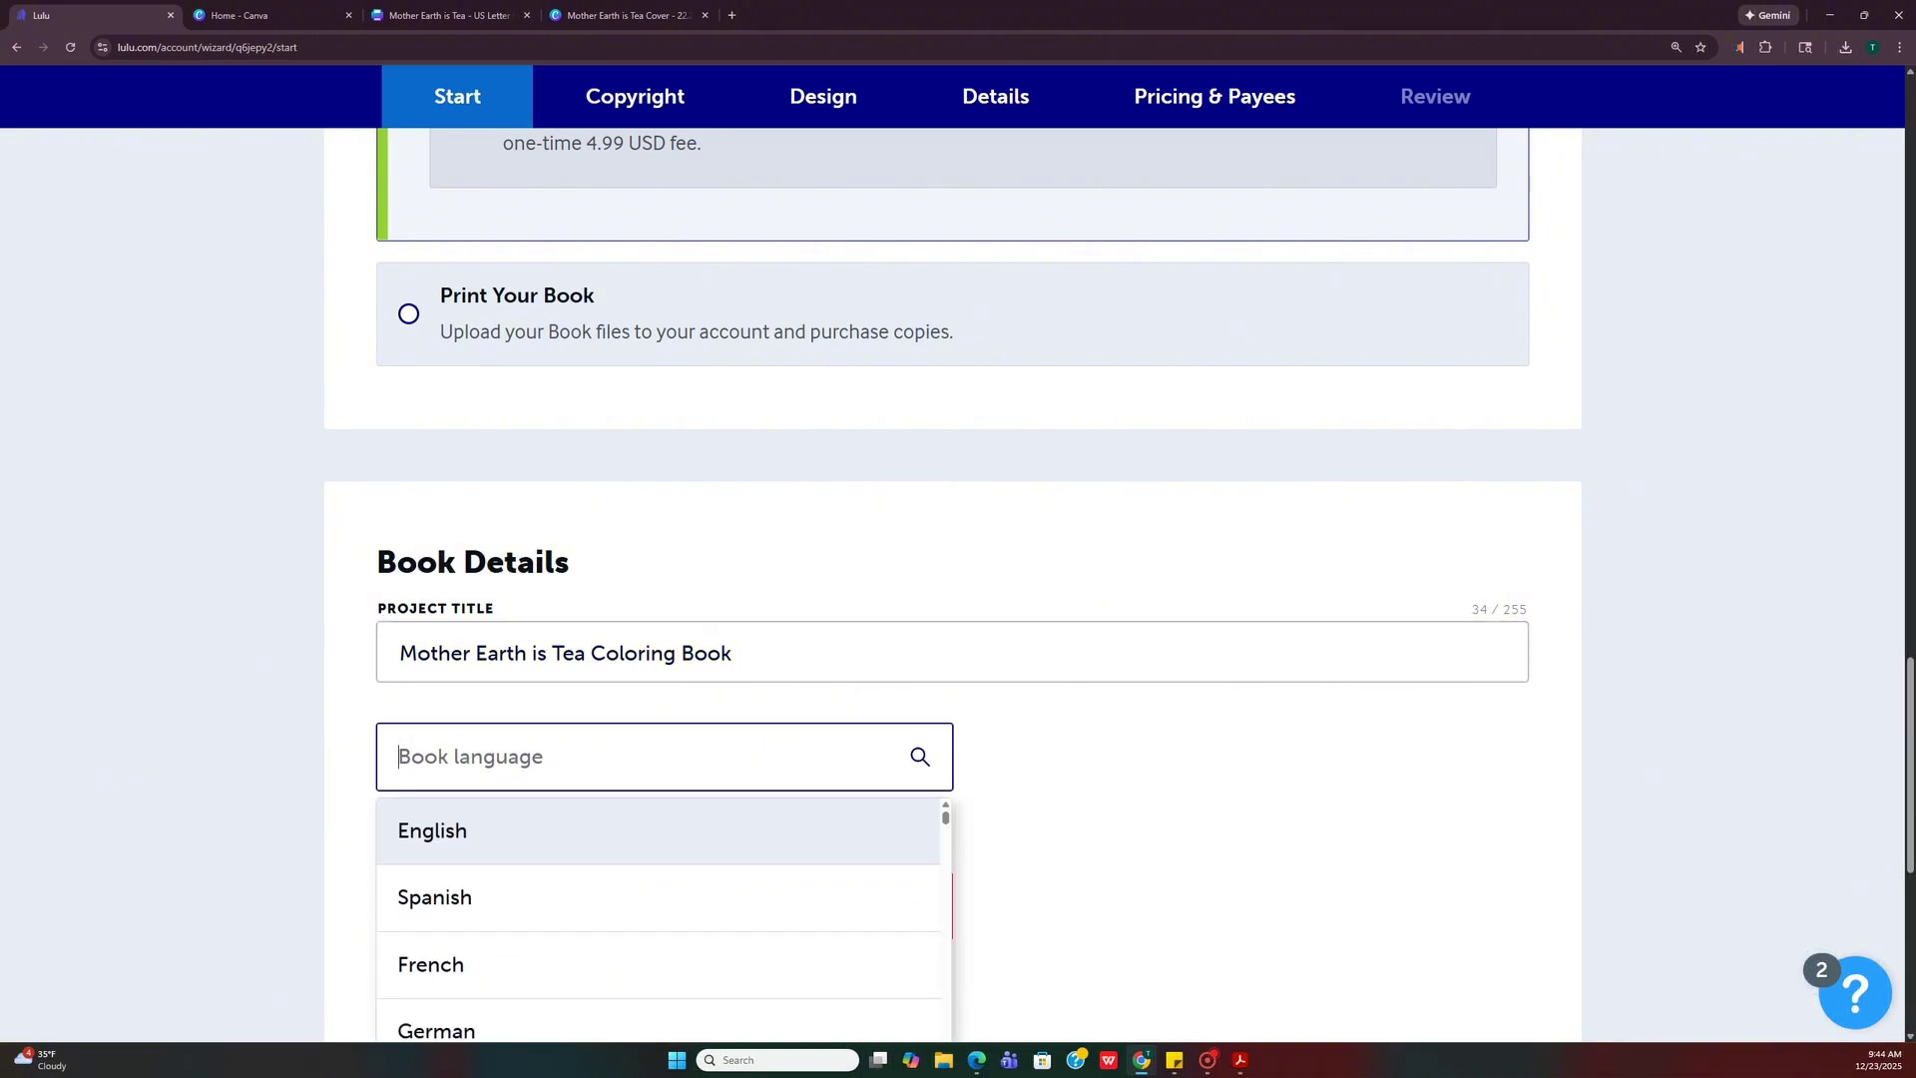
click(559, 824)
scroll(920, 769, down, 2)
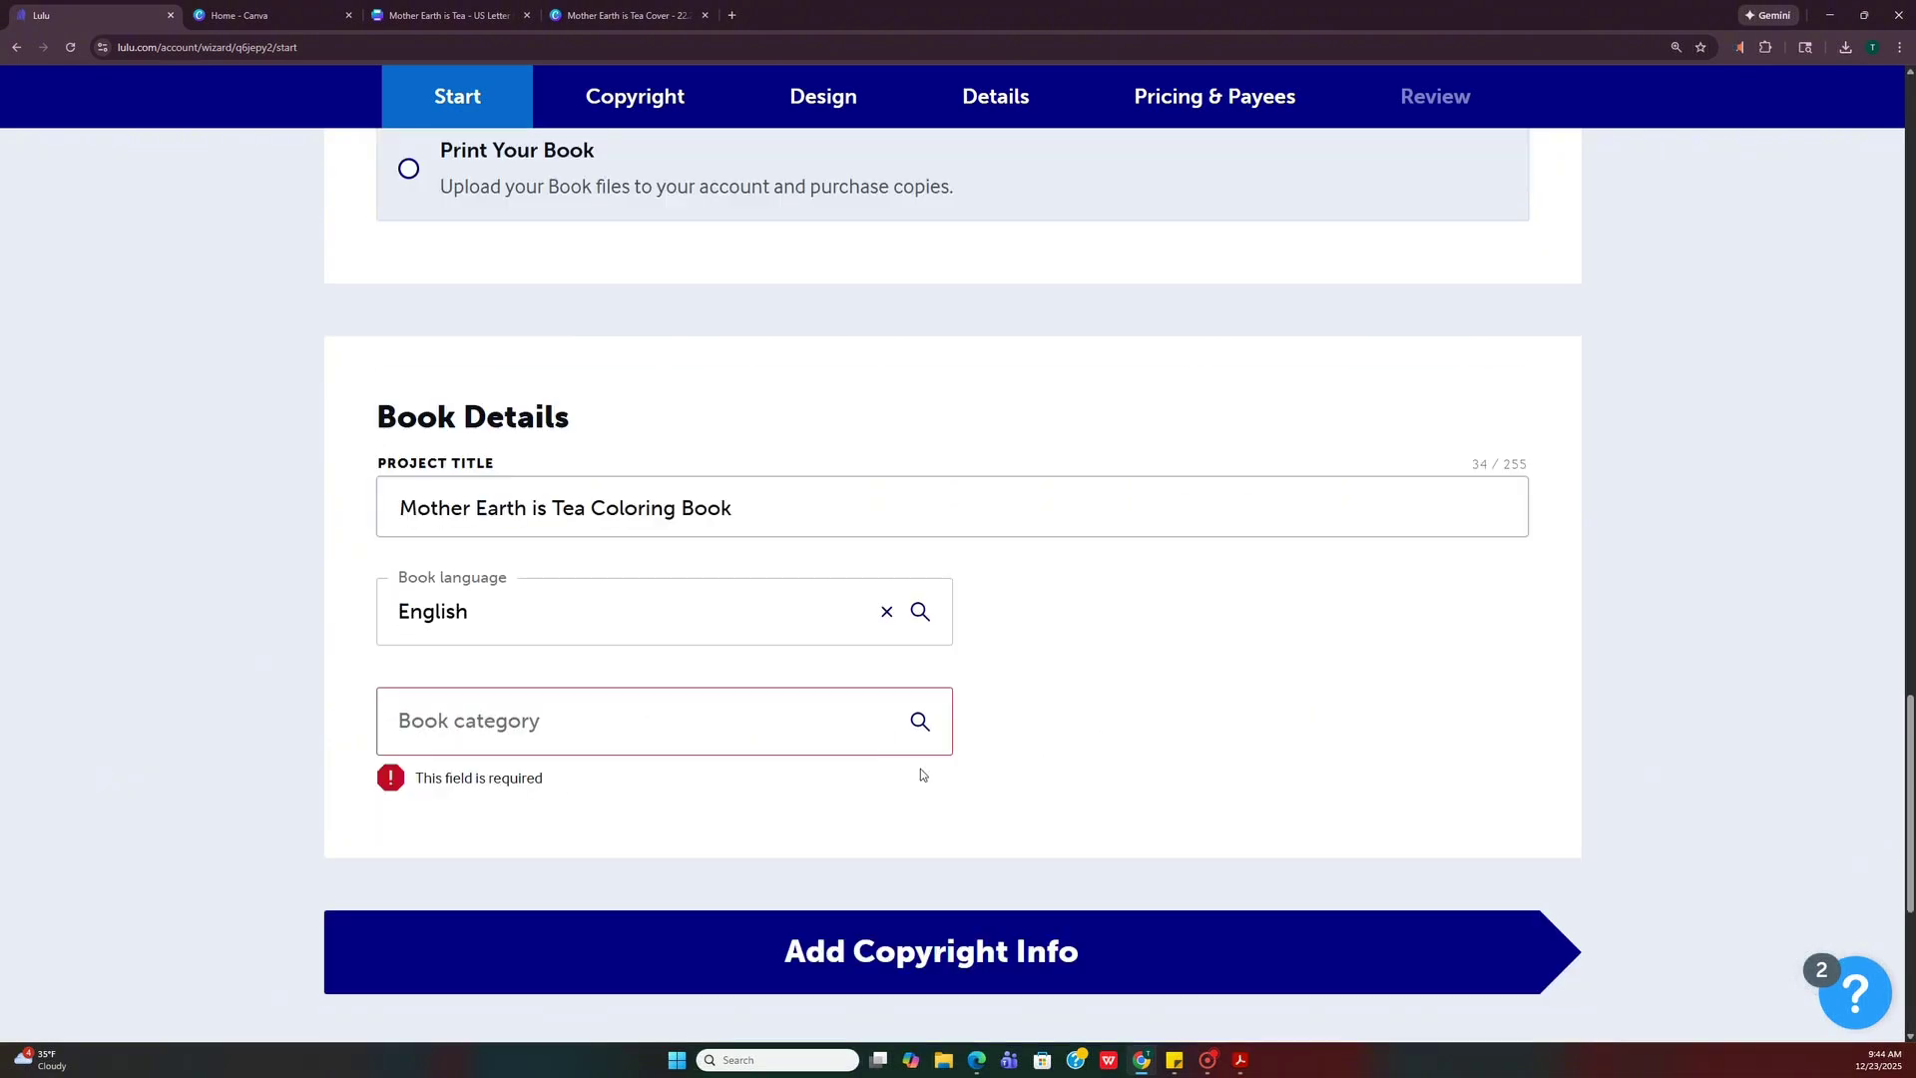
click(699, 642)
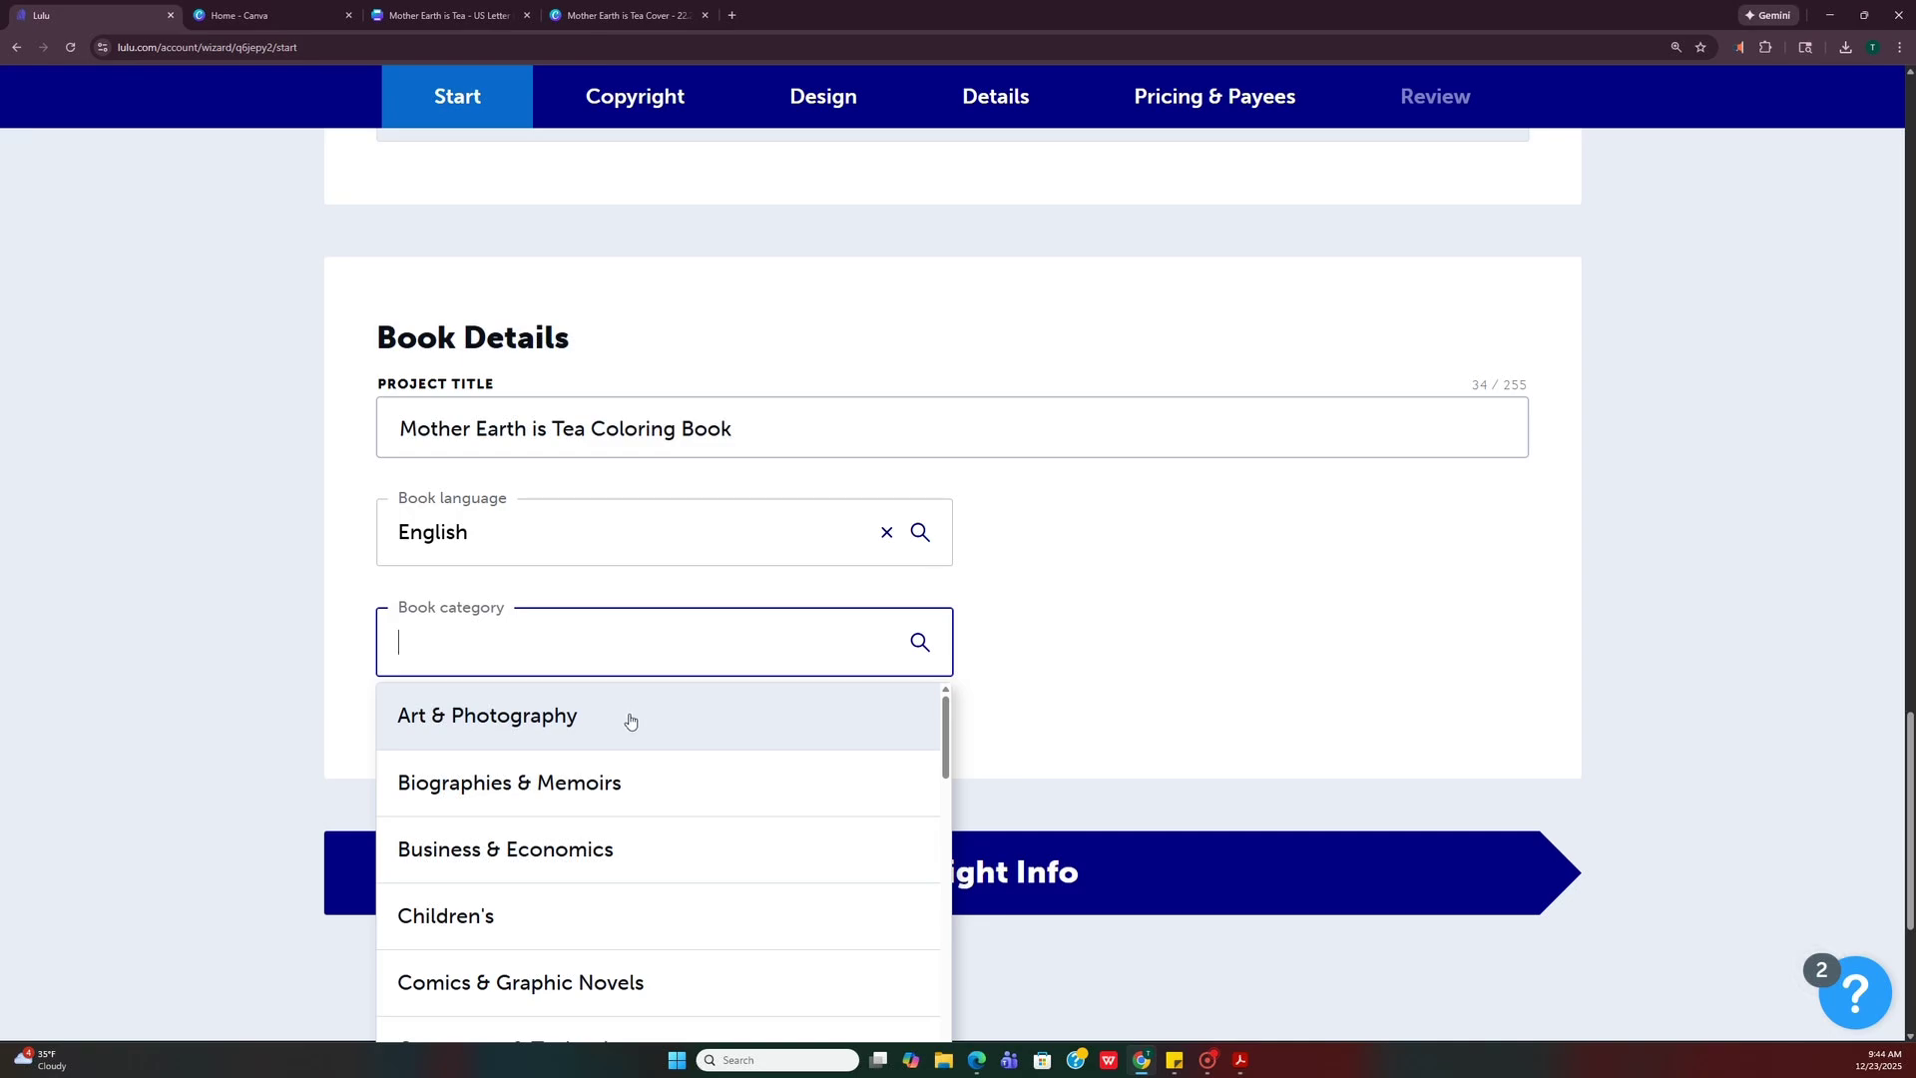
scroll(644, 750, down, 2)
scroll(643, 750, down, 2)
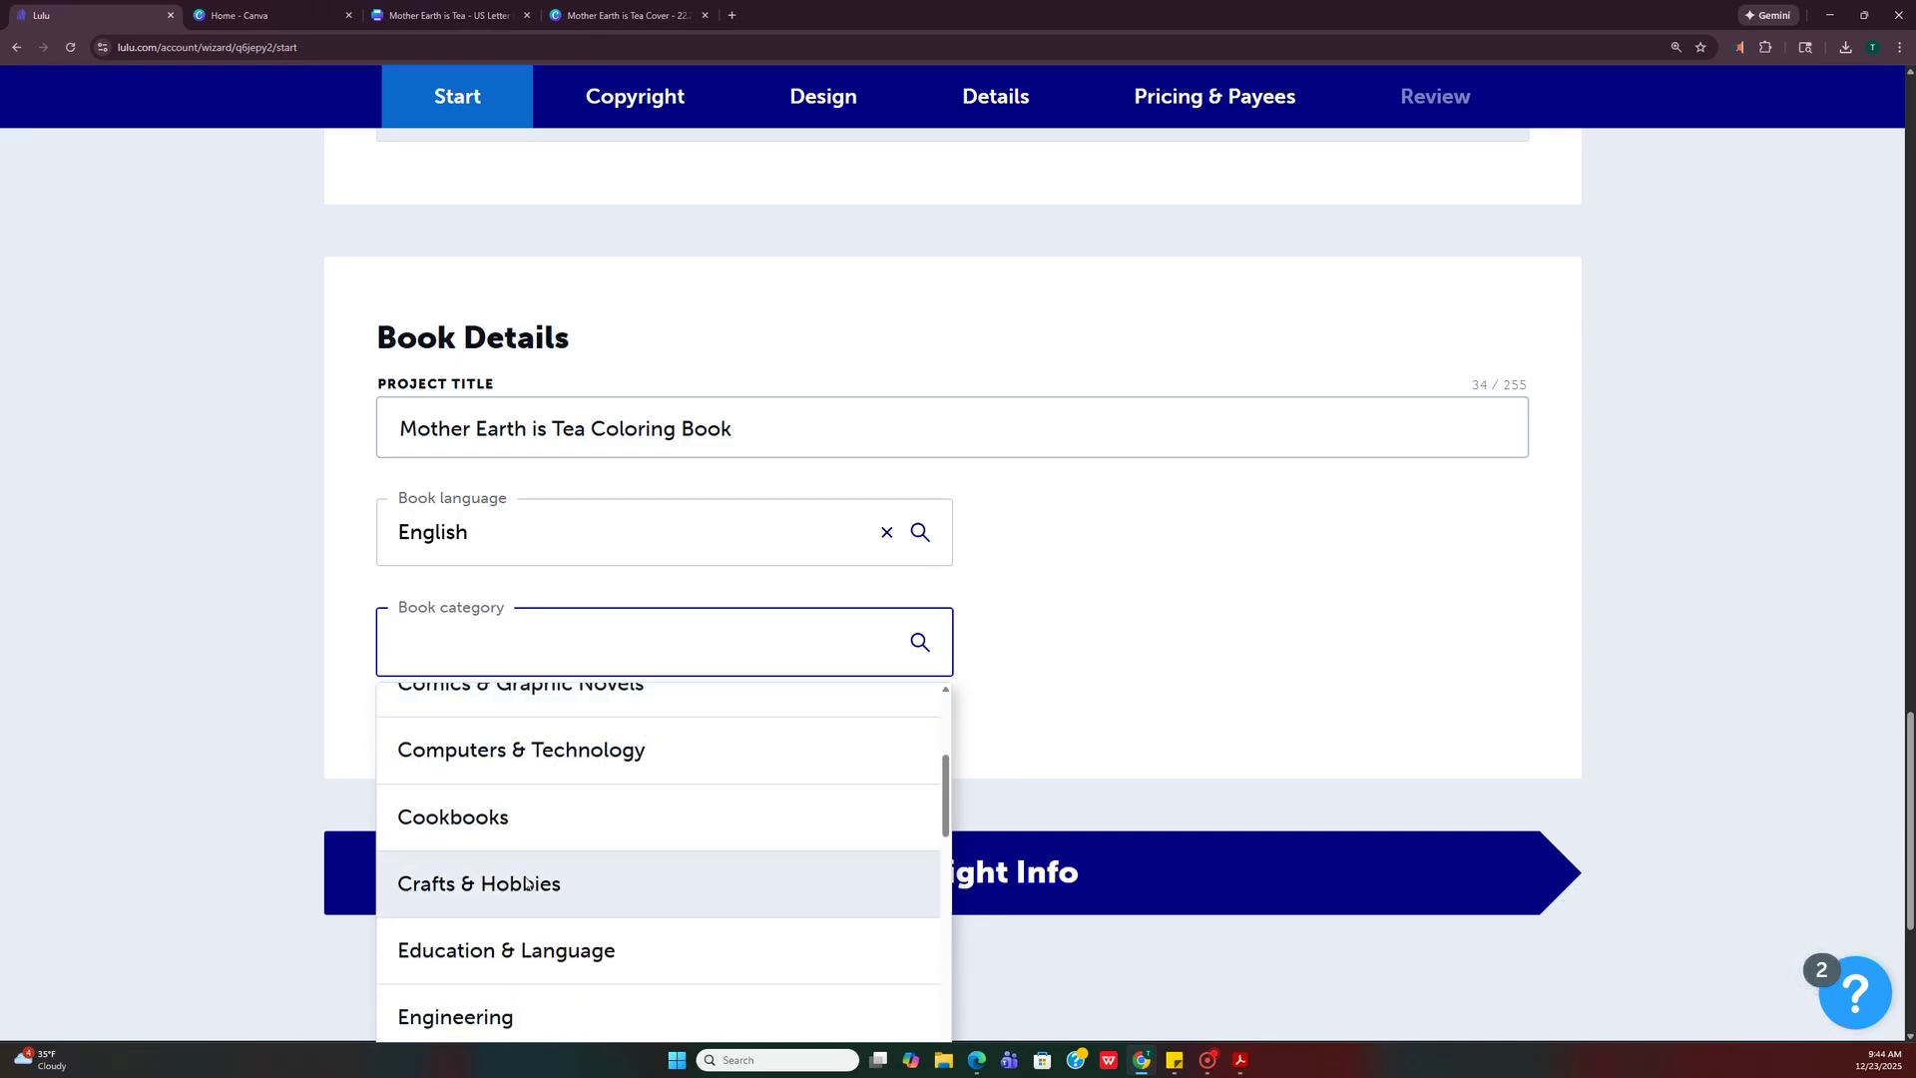
click(530, 883)
click(938, 931)
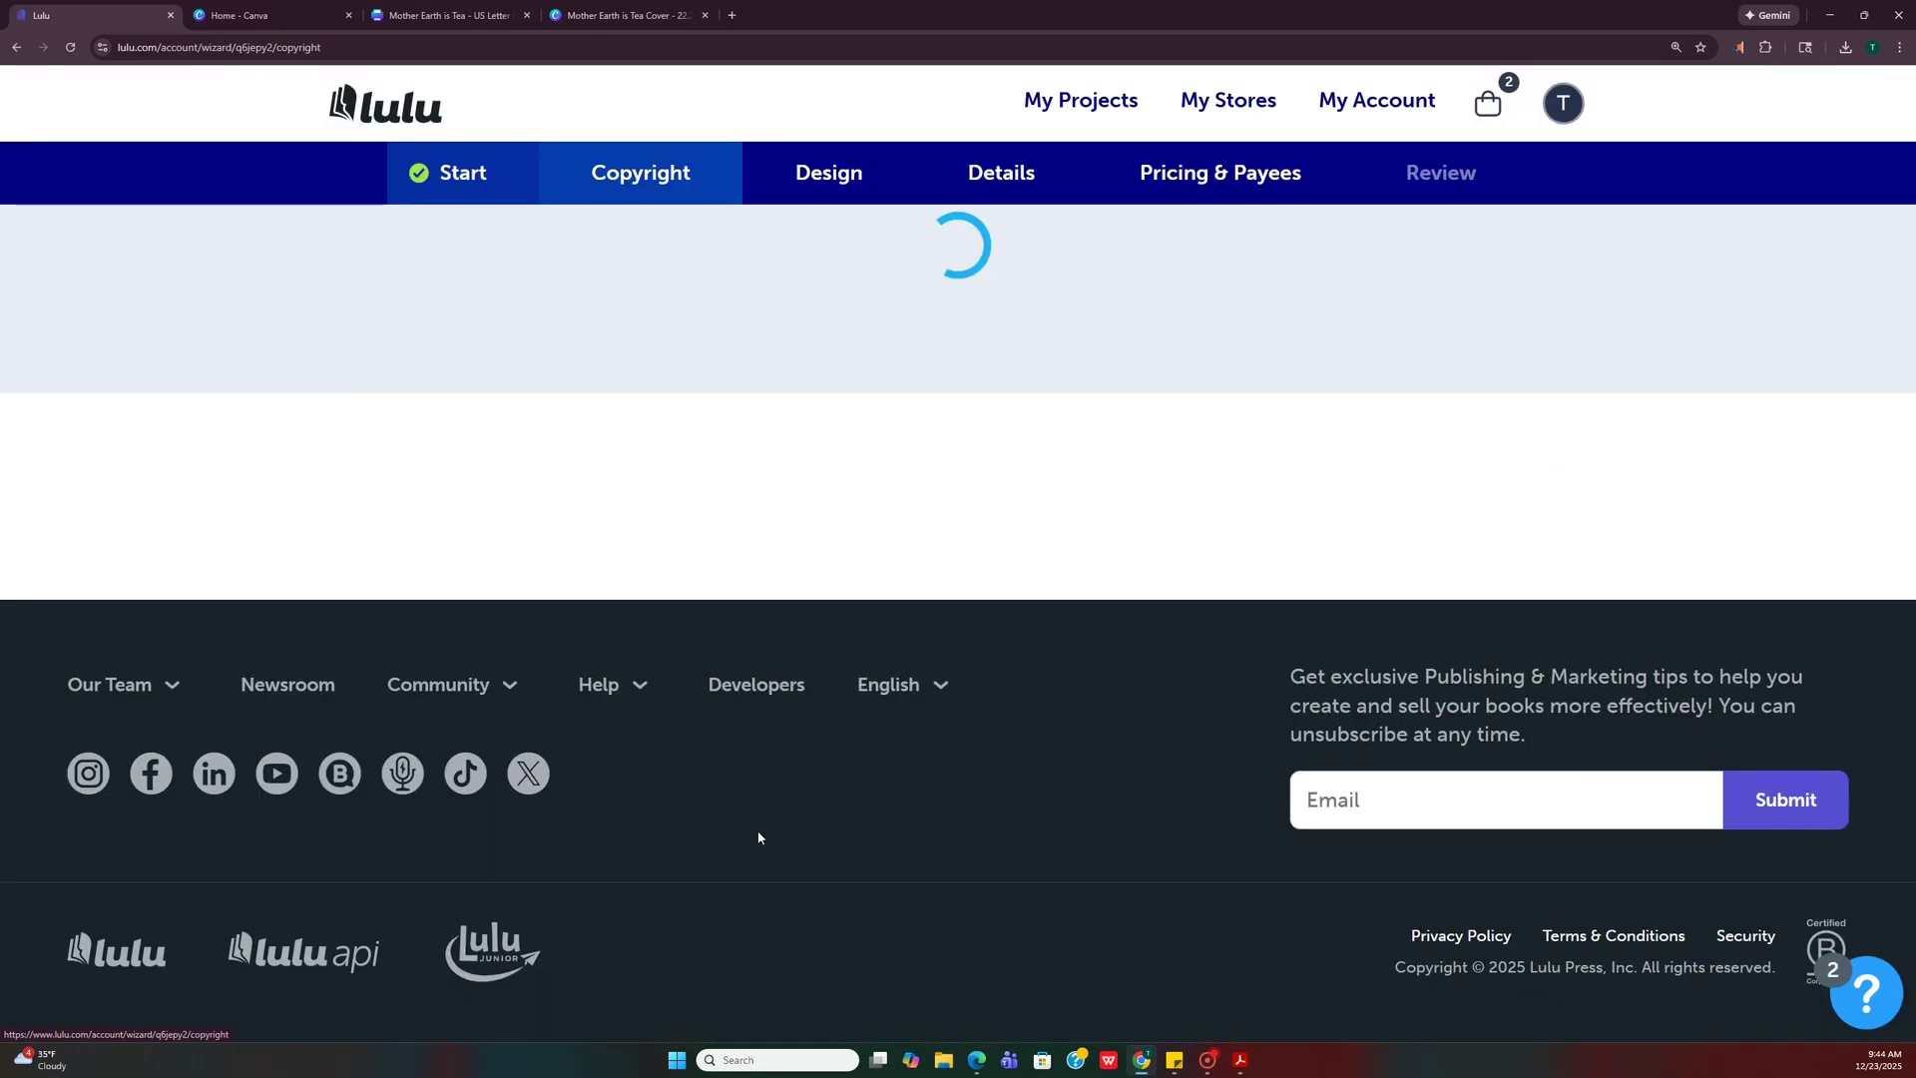
Fill in the author's first and last name, and set the copyright holder to Evolving Color with the year 2025.
scroll(689, 492, down, 1)
scroll(689, 492, down, 2)
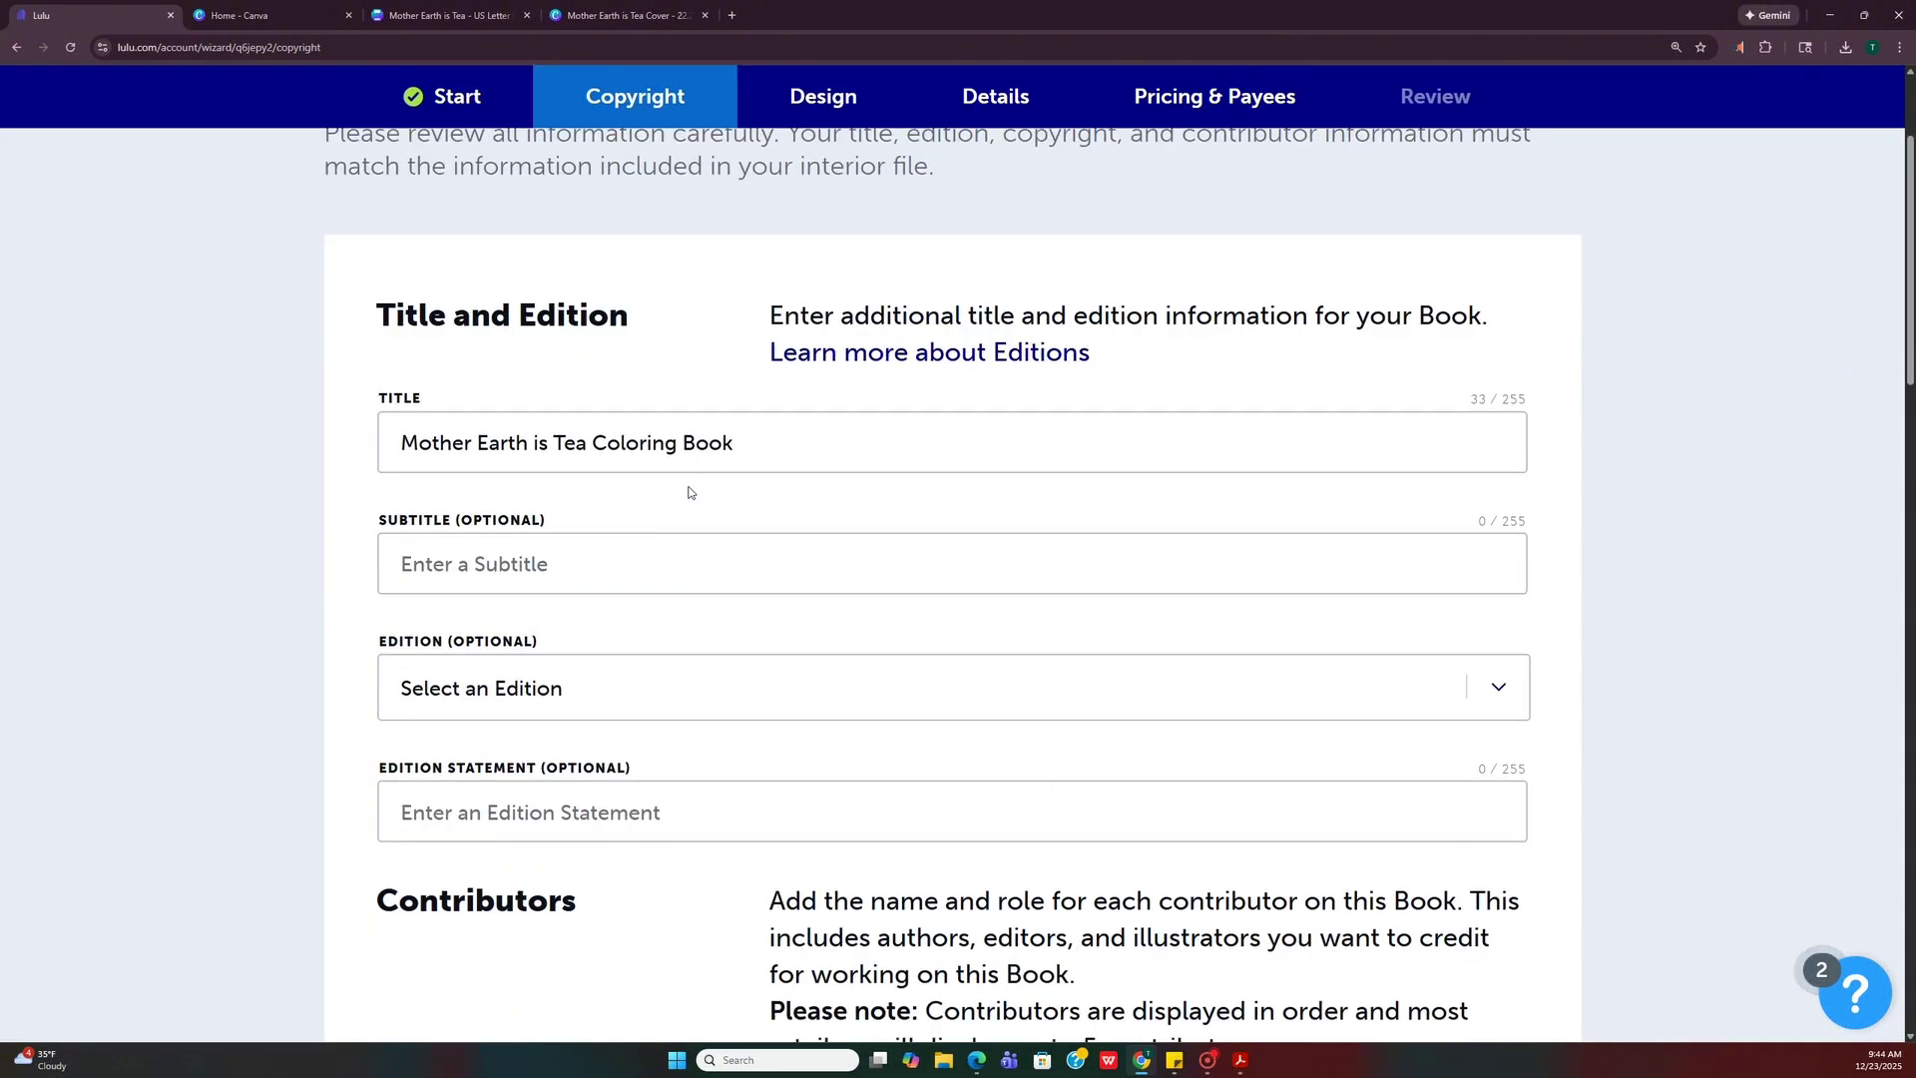
scroll(689, 492, down, 5)
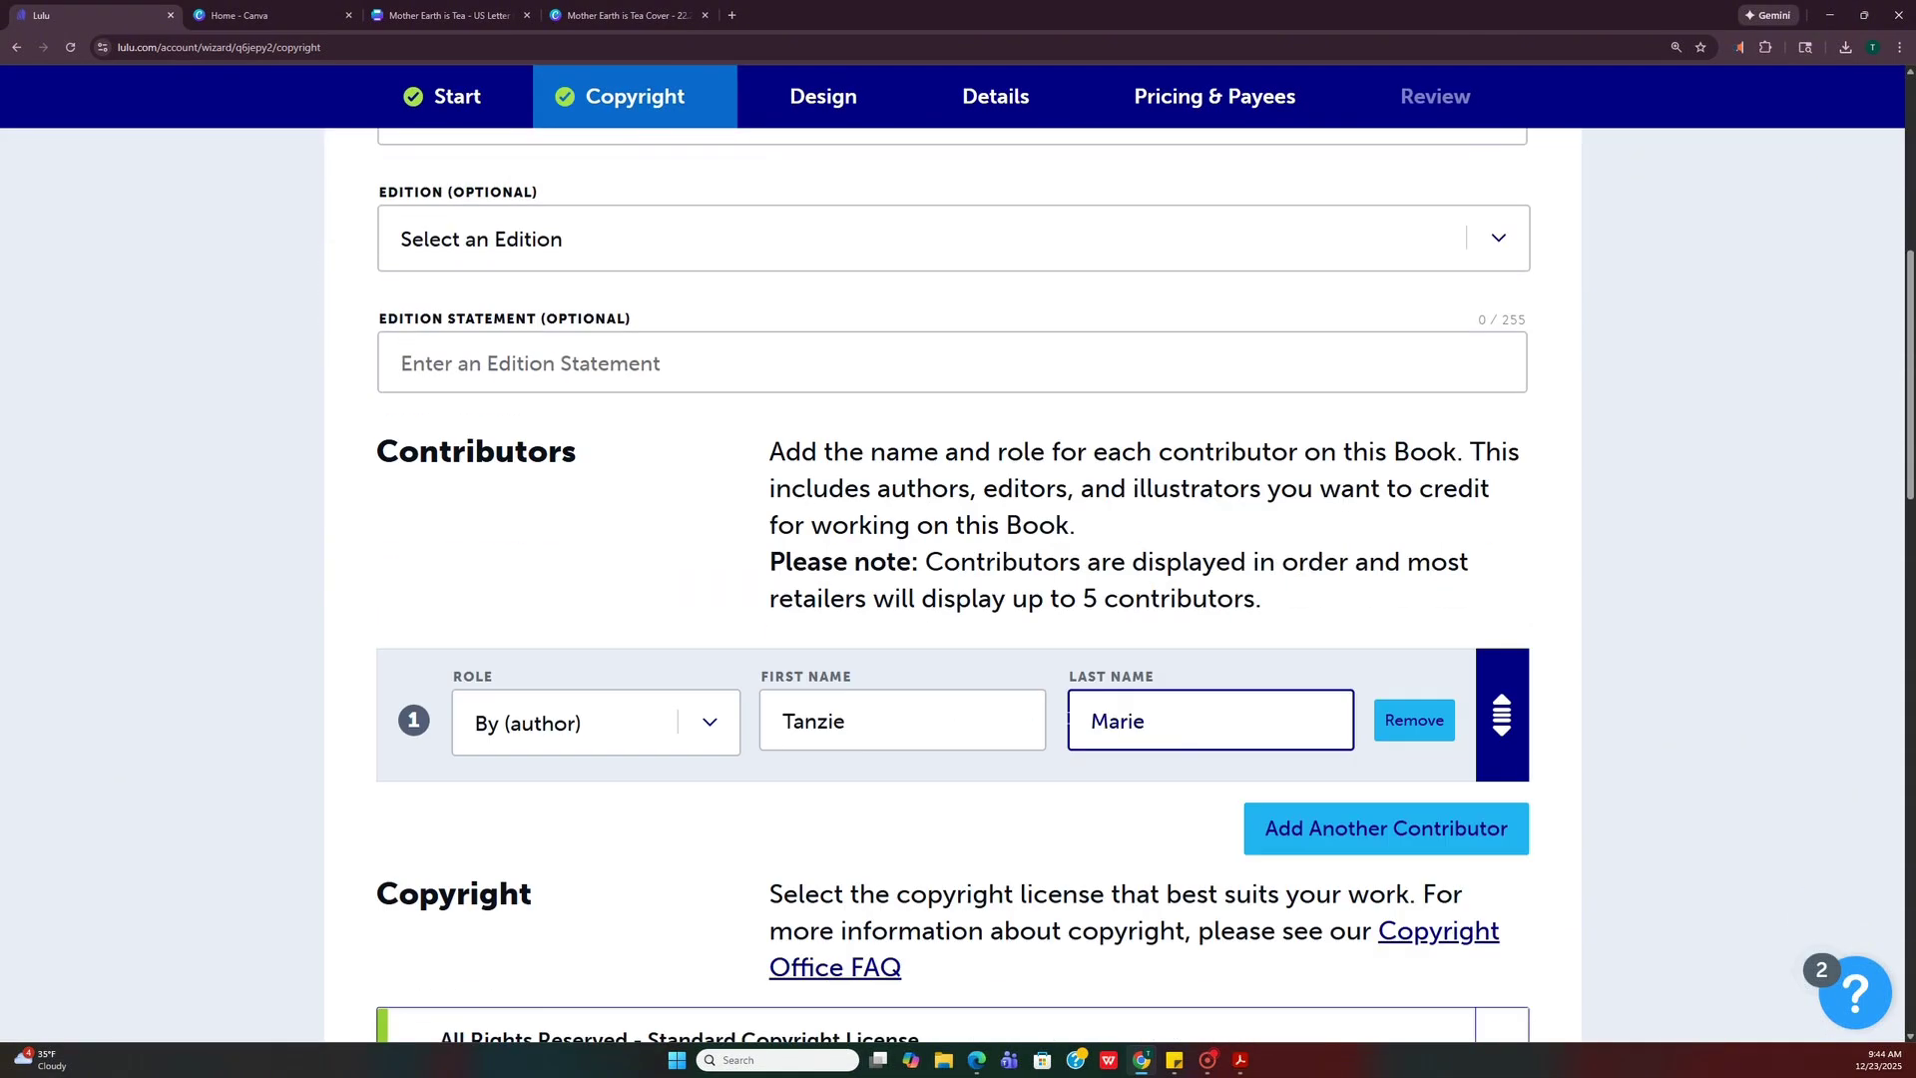
click(633, 556)
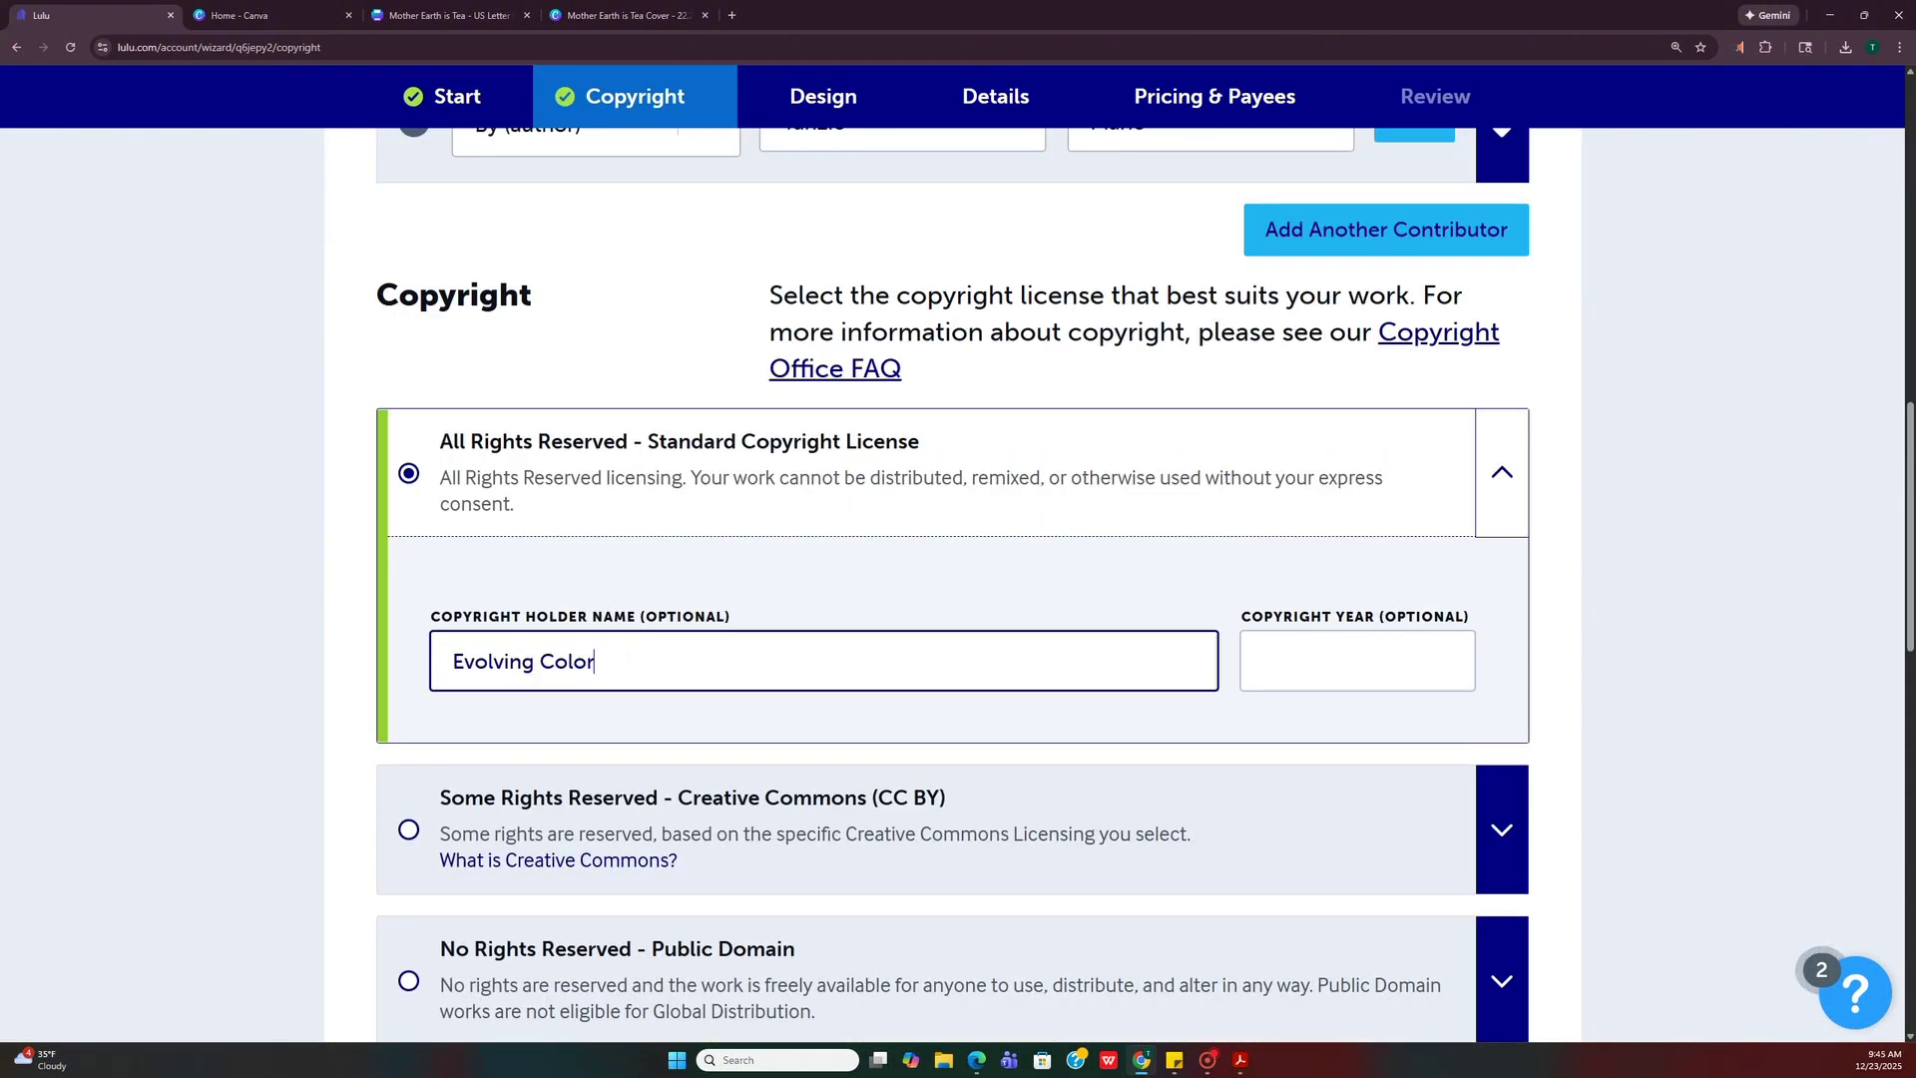
click(1352, 676)
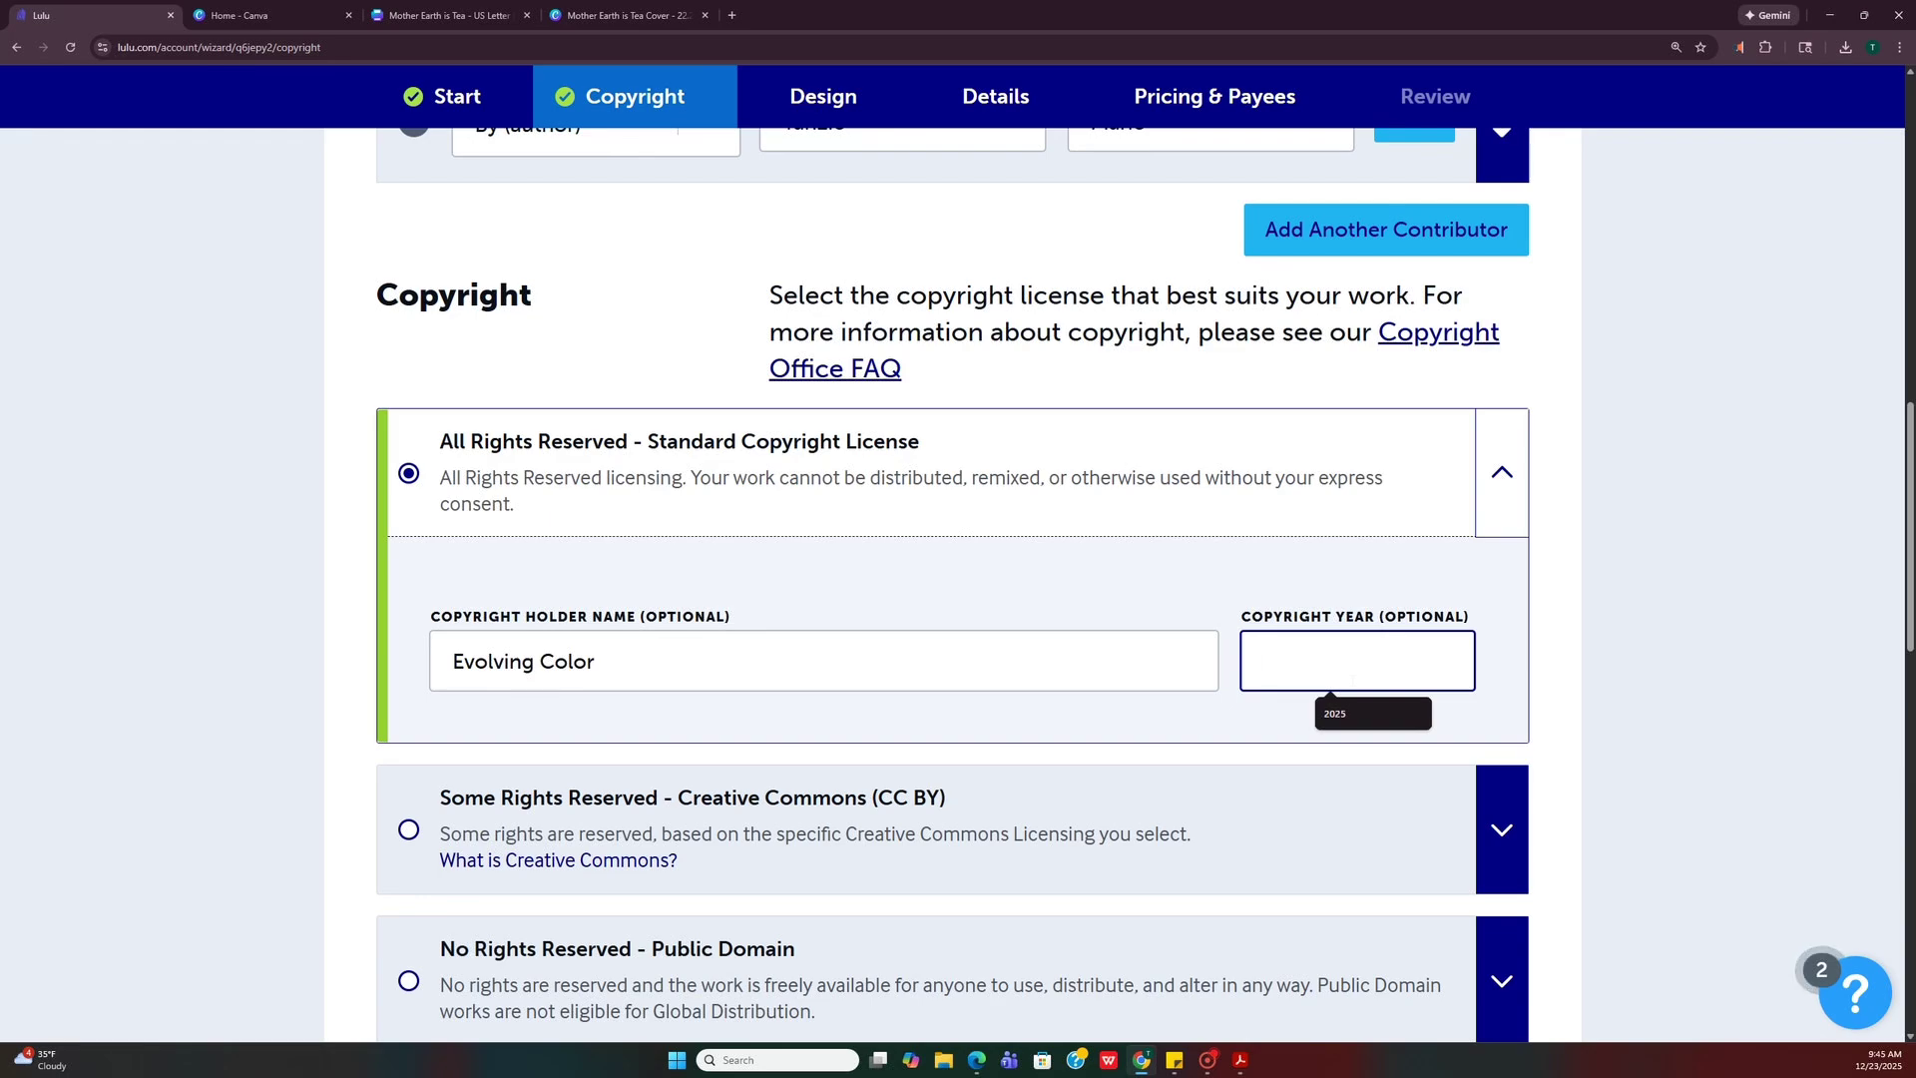
click(1357, 715)
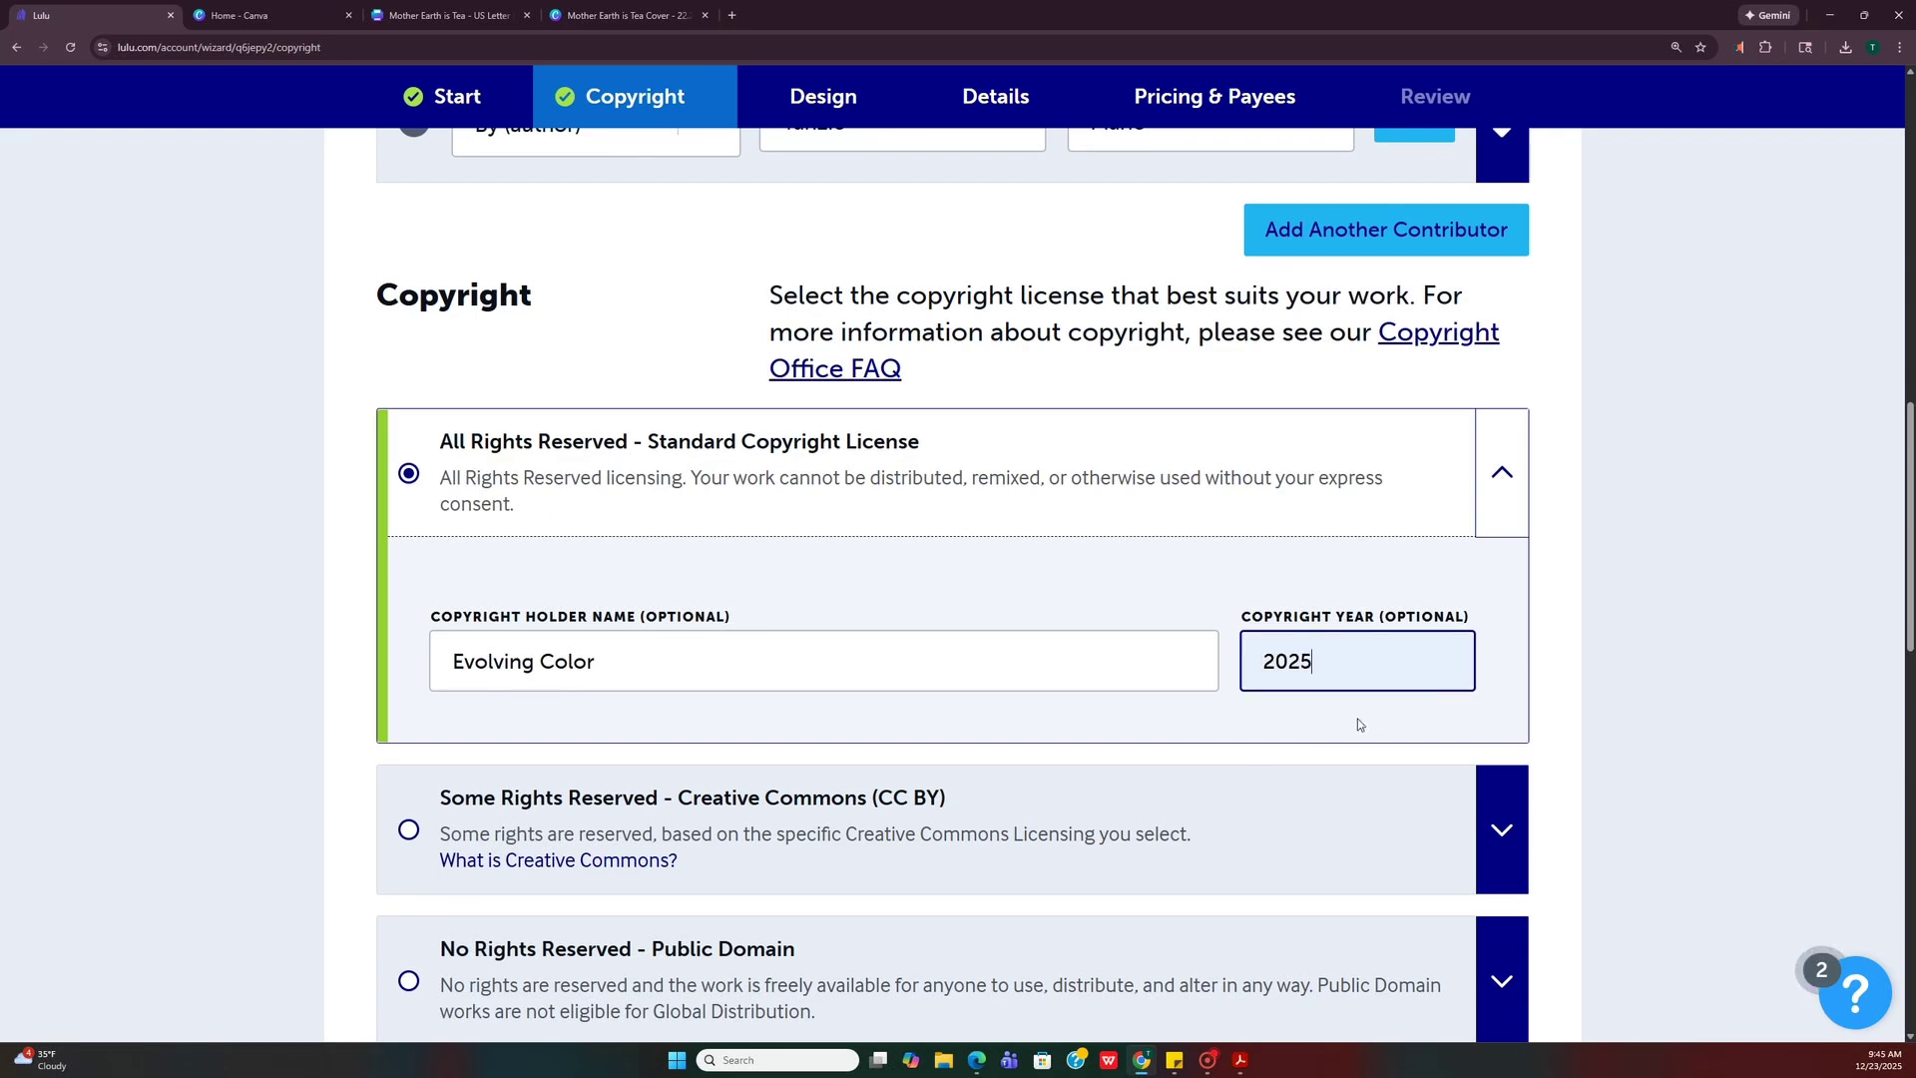
Keep the Proceed without ISBN option and continue to the book design stage.
scroll(1173, 820, down, 2)
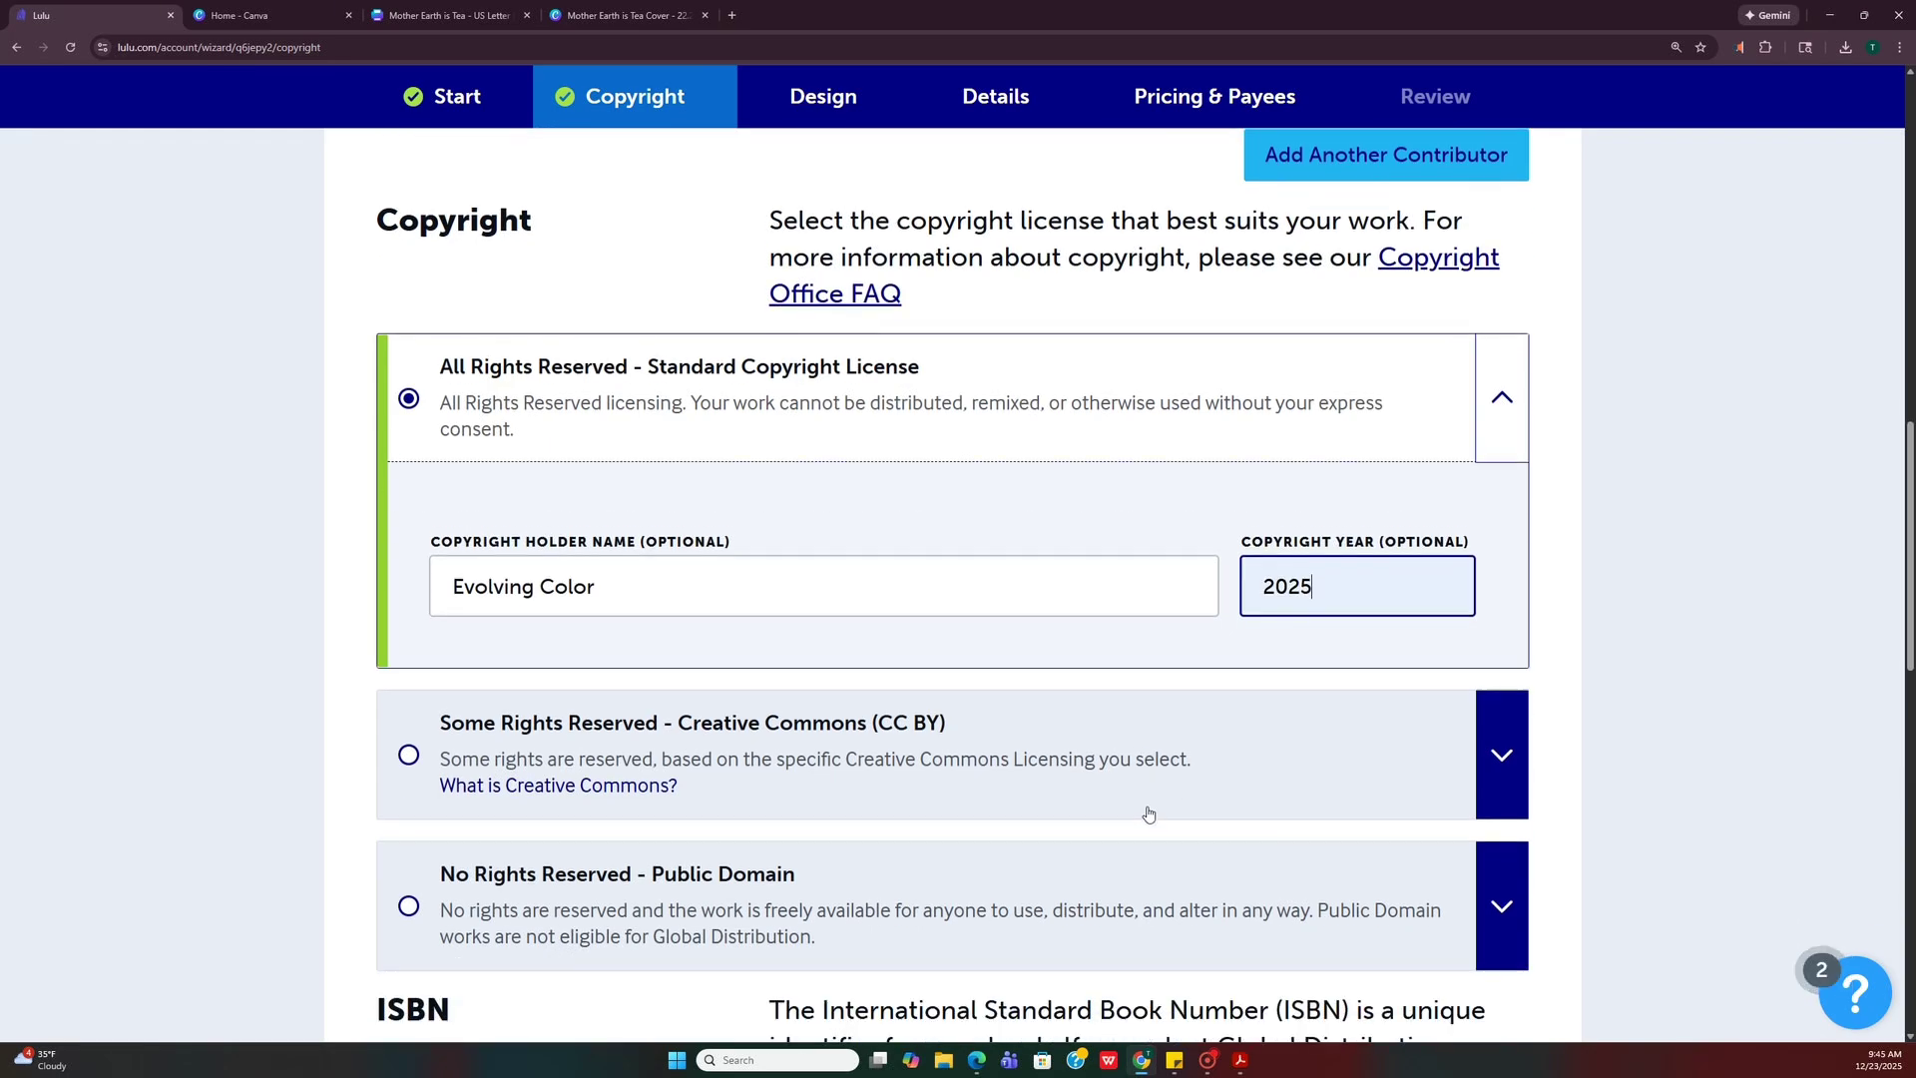
scroll(1148, 814, down, 4)
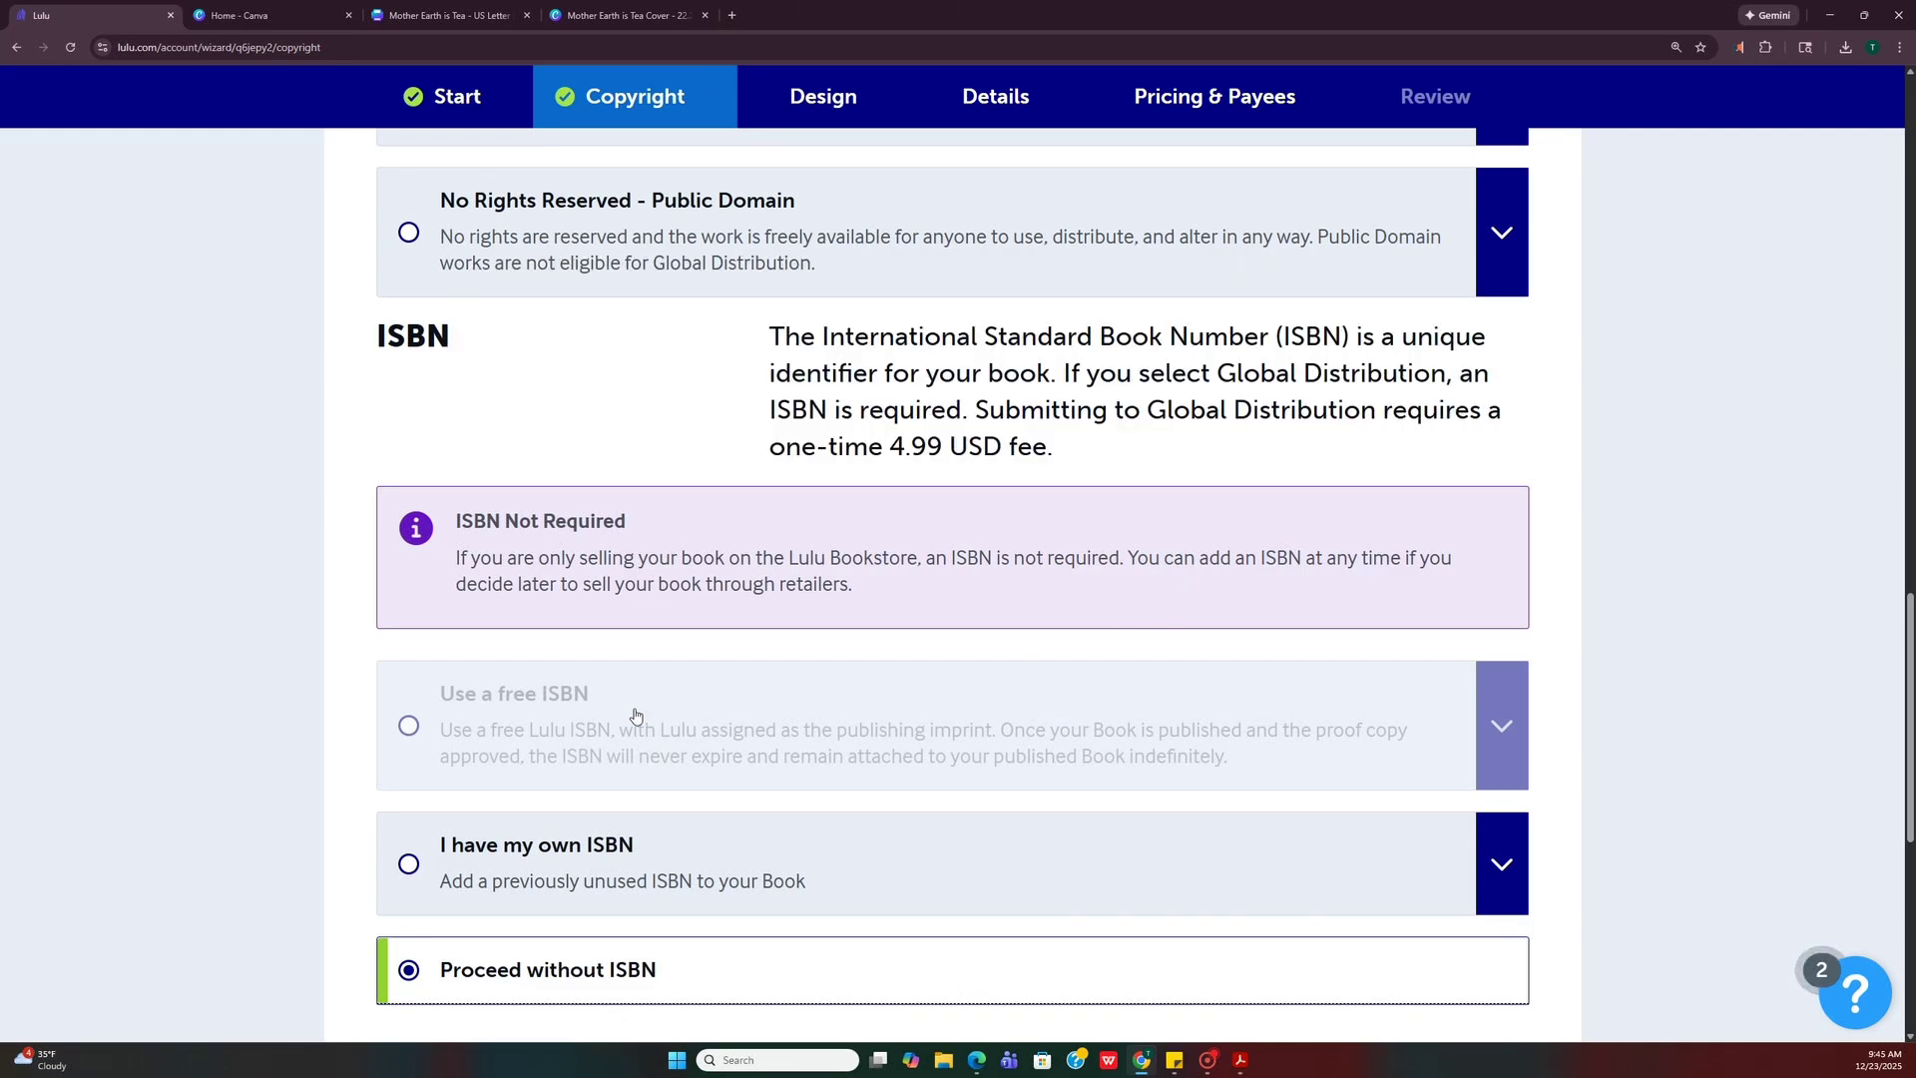
scroll(678, 692, down, 1)
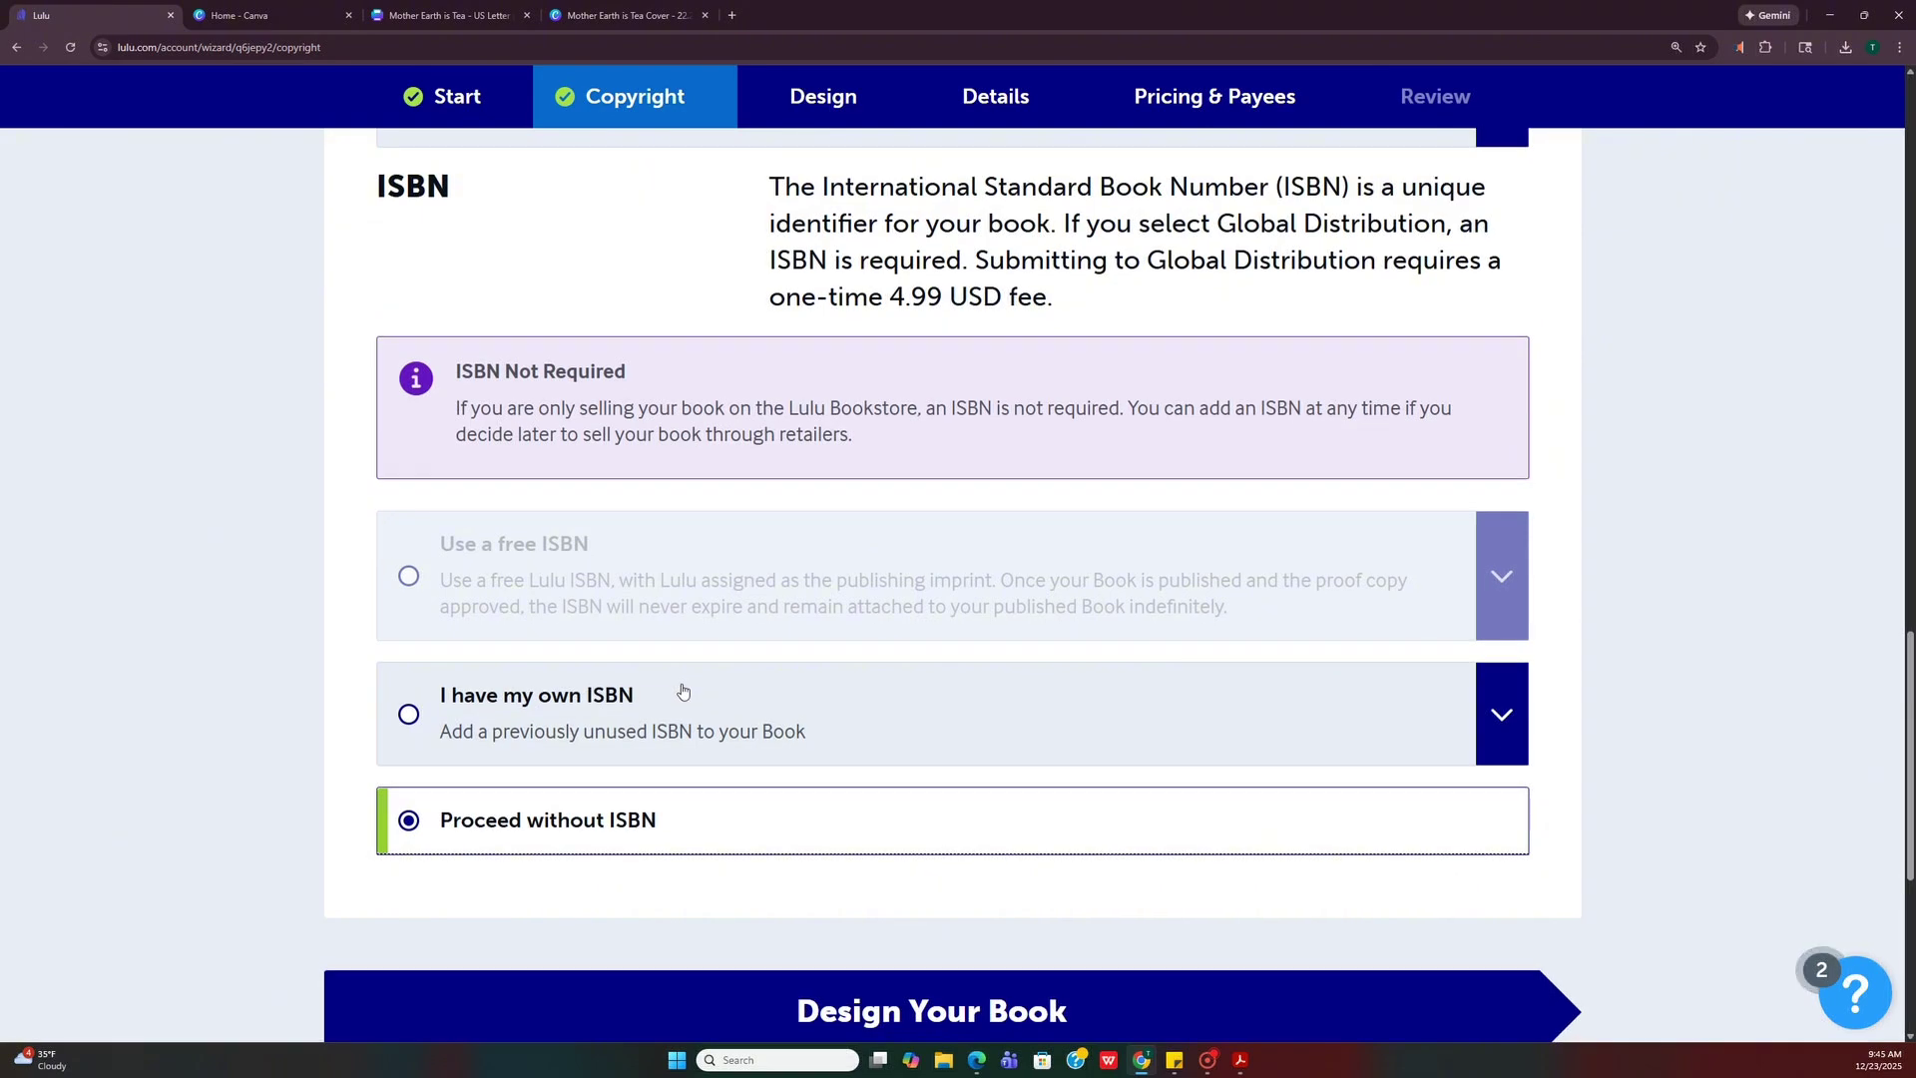
scroll(683, 692, down, 1)
click(855, 881)
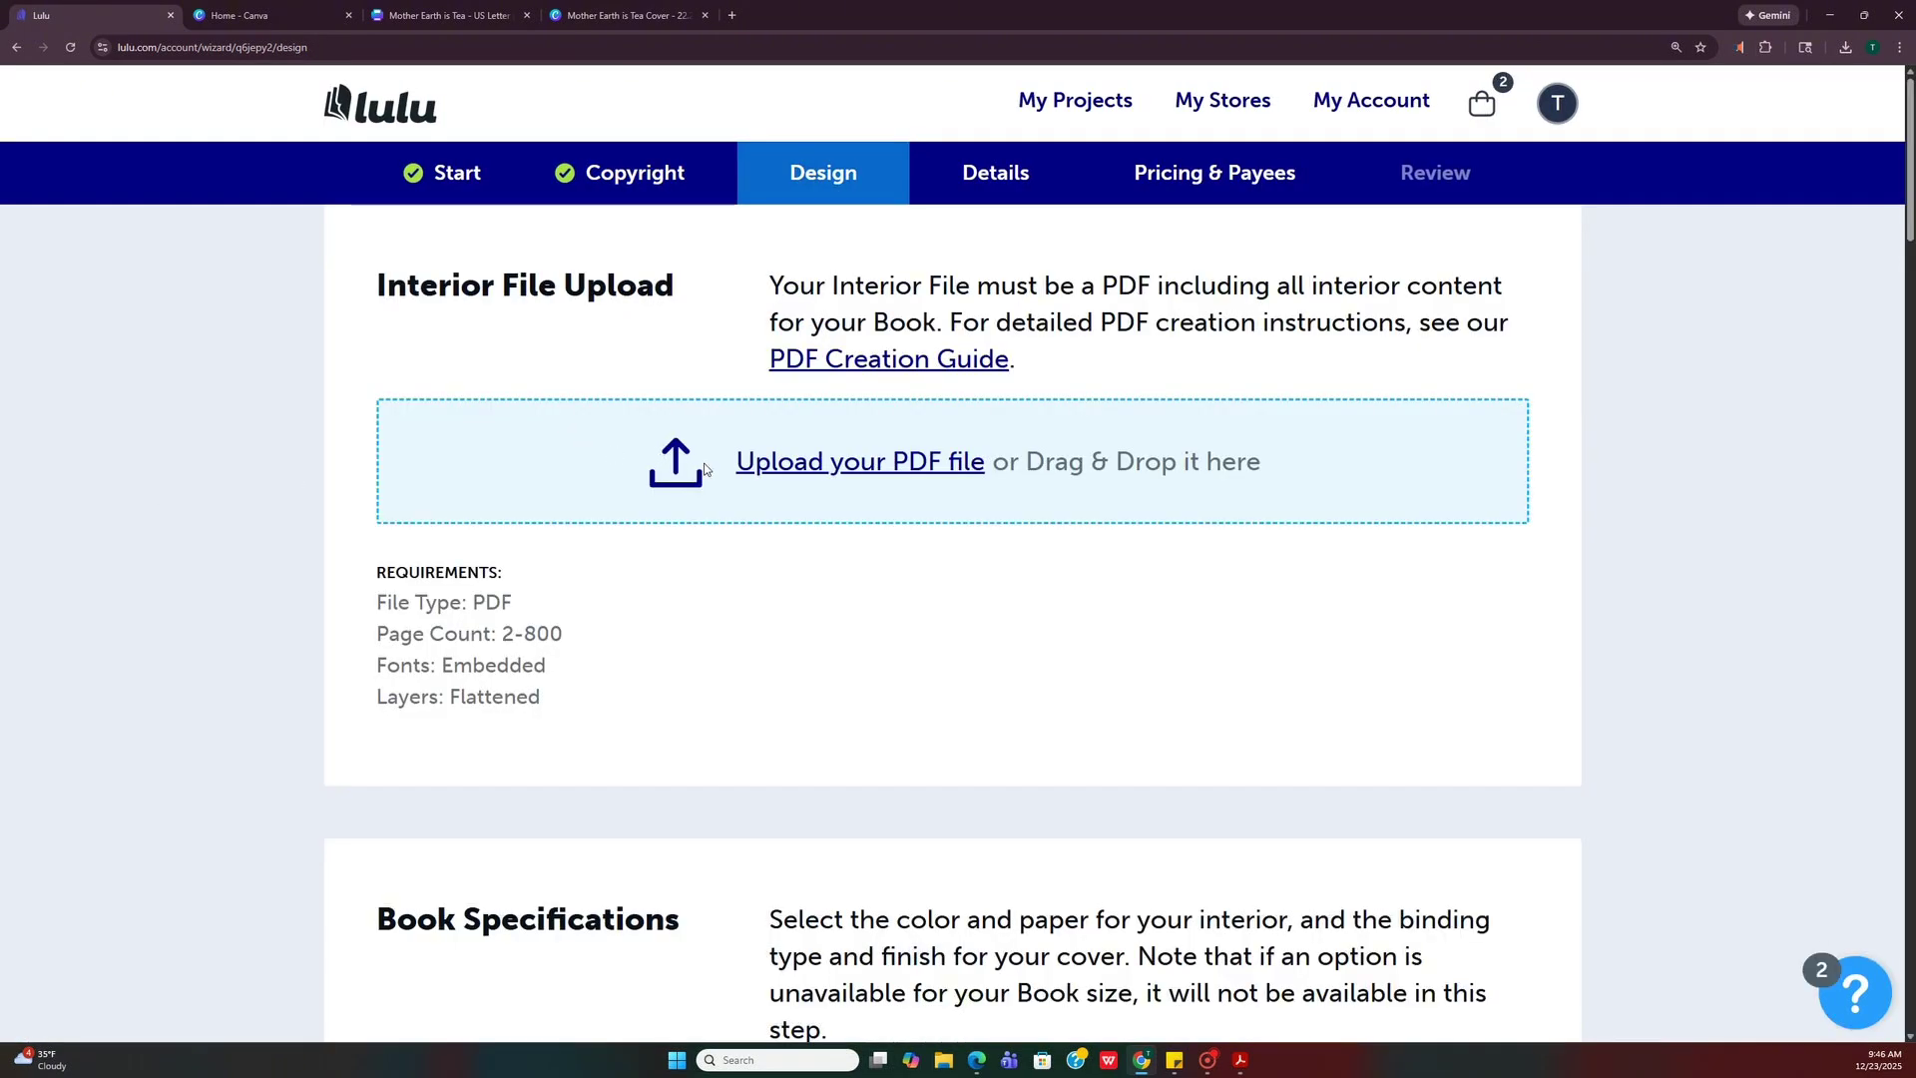
Upload "Mother Earth is Tea.pdf" as the book's interior file and go to the book specifications.
click(833, 476)
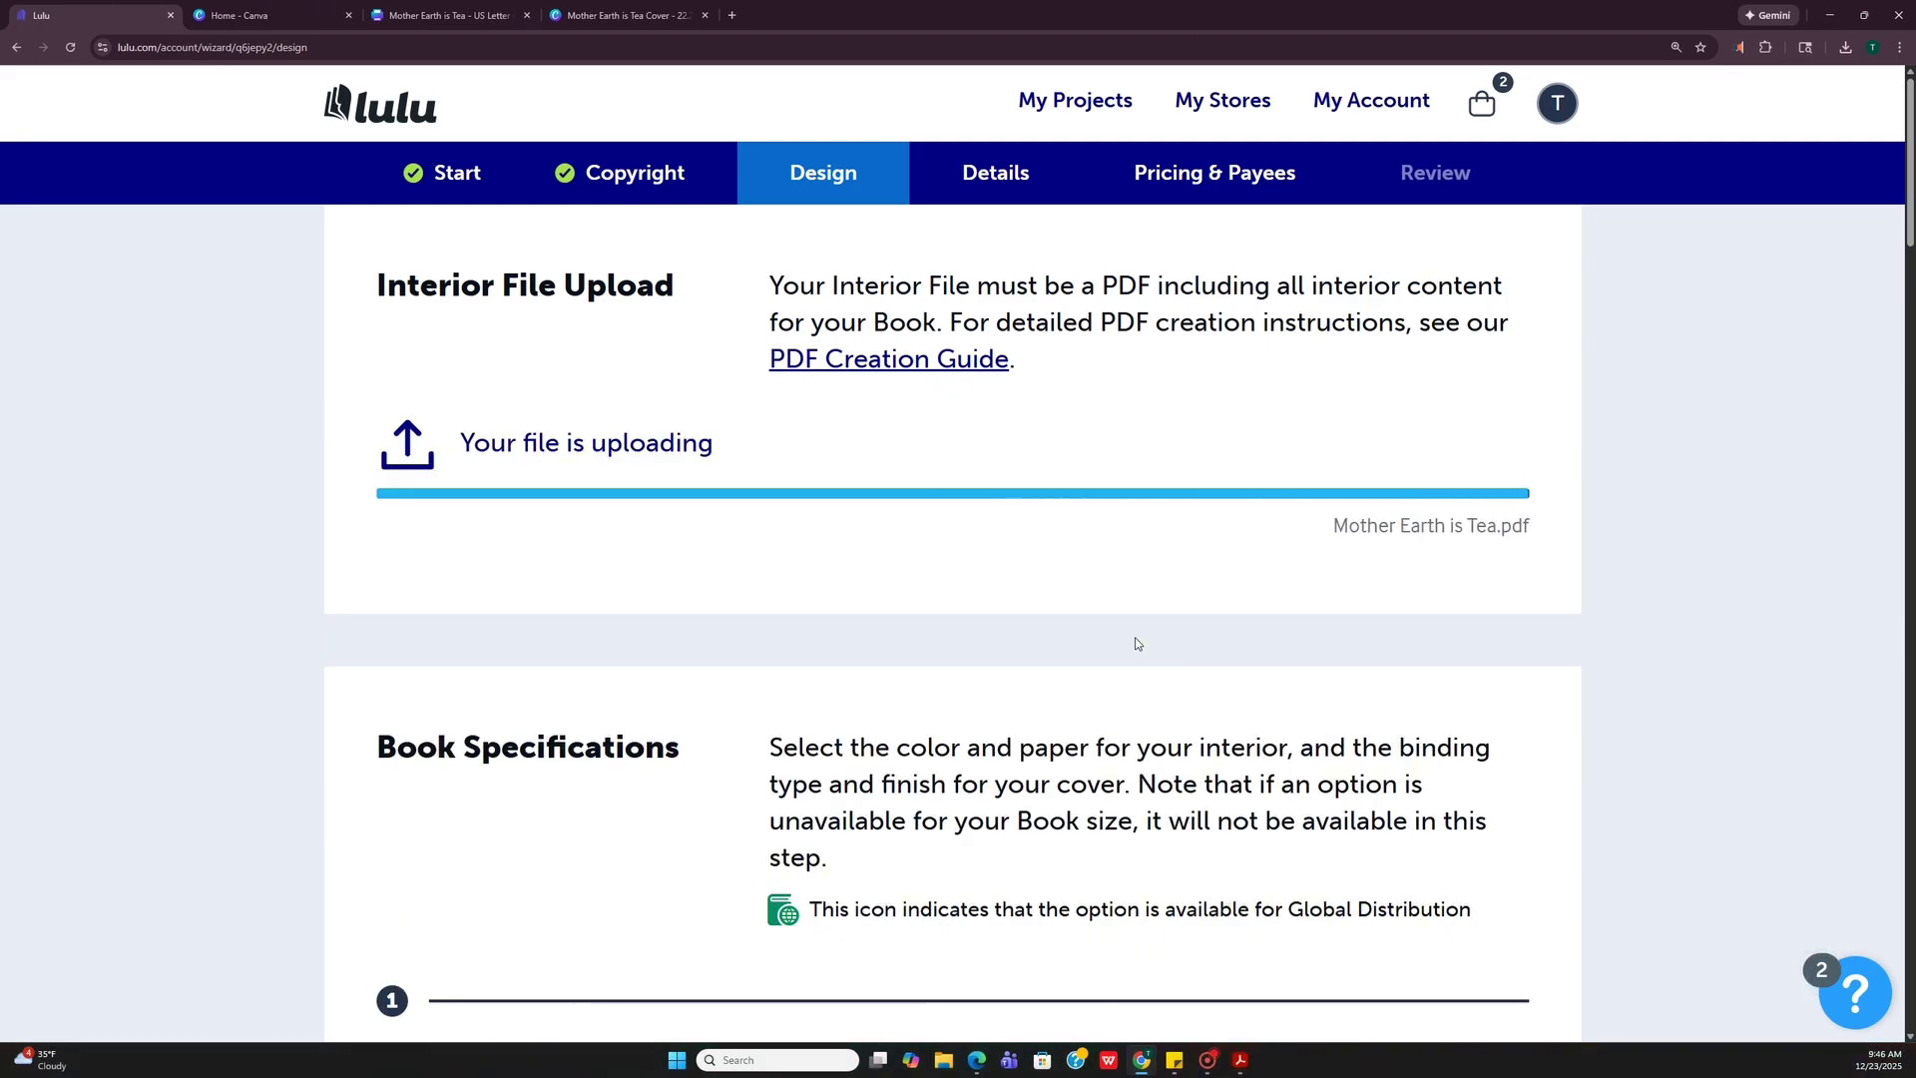
scroll(1135, 639, down, 4)
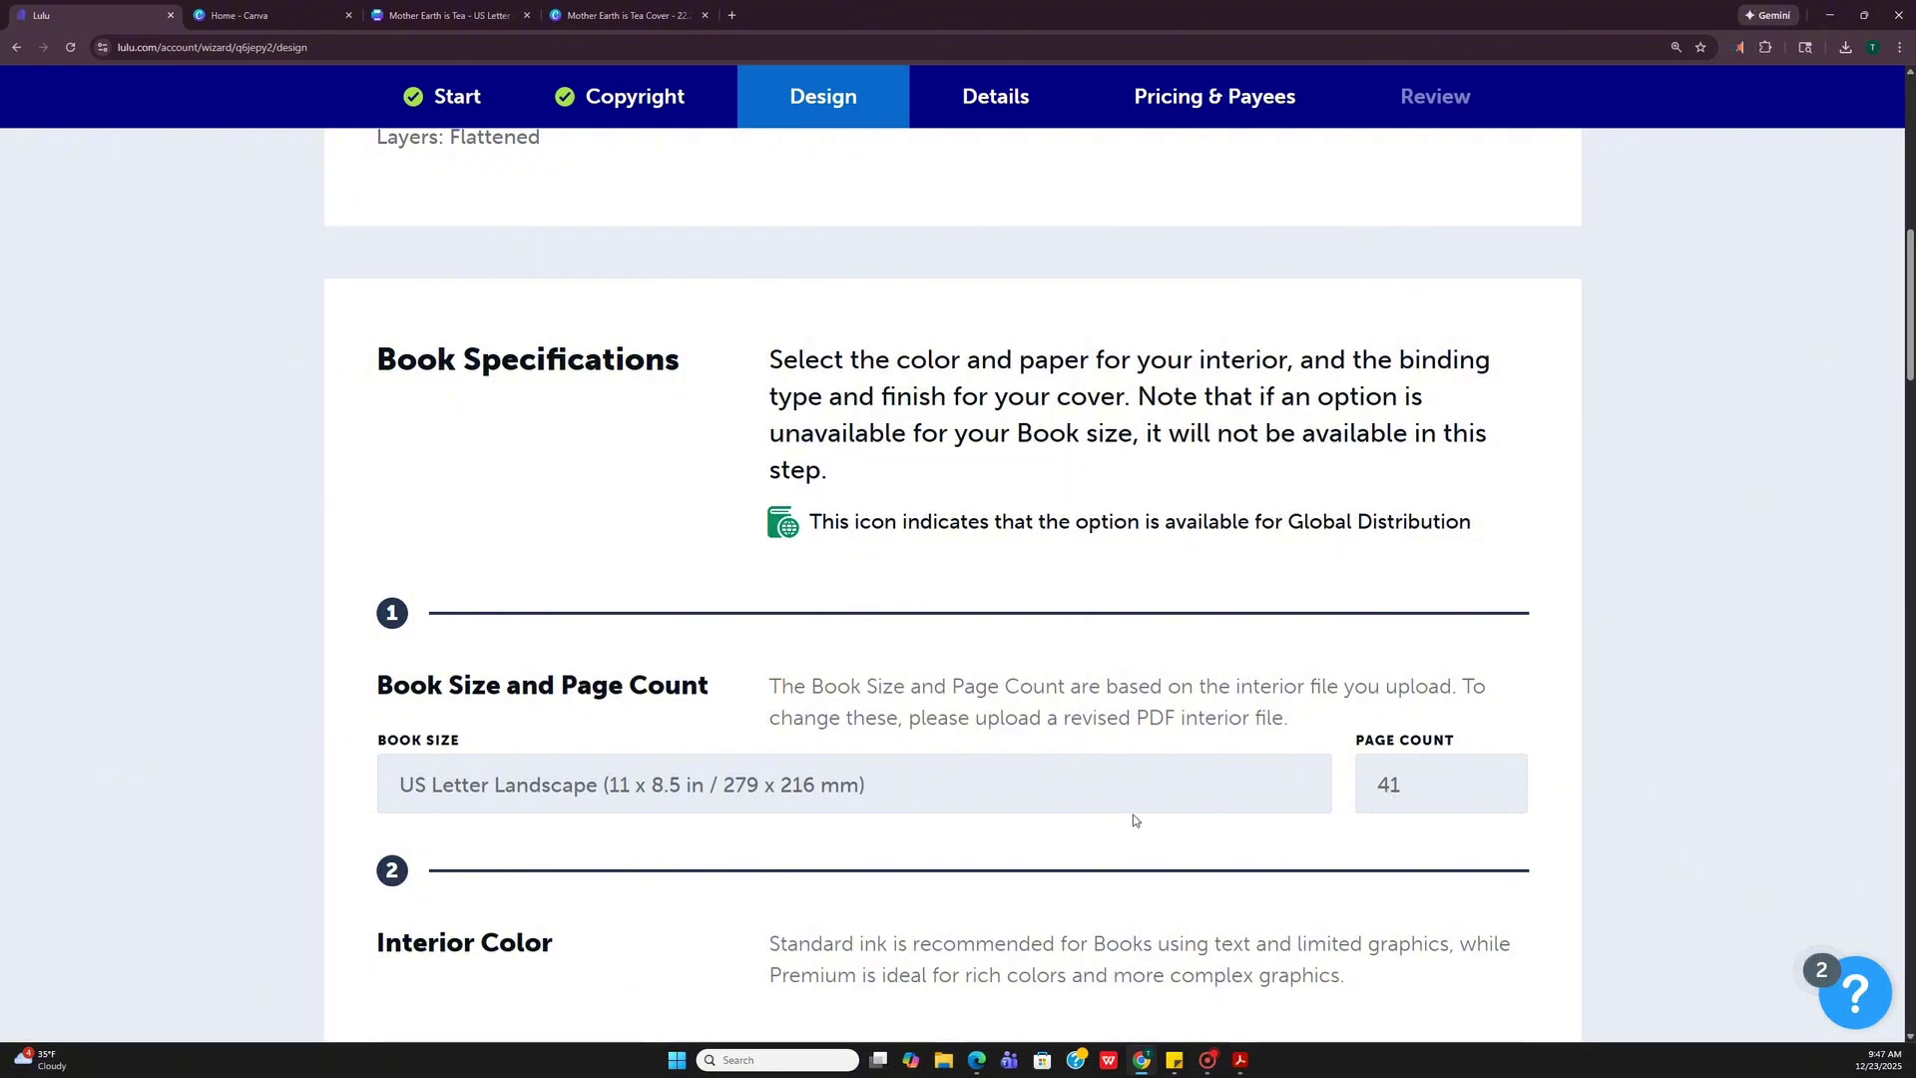
Set the interior color to Standard Black & White and the paper type to 60# White — Uncoated.
scroll(1134, 820, down, 6)
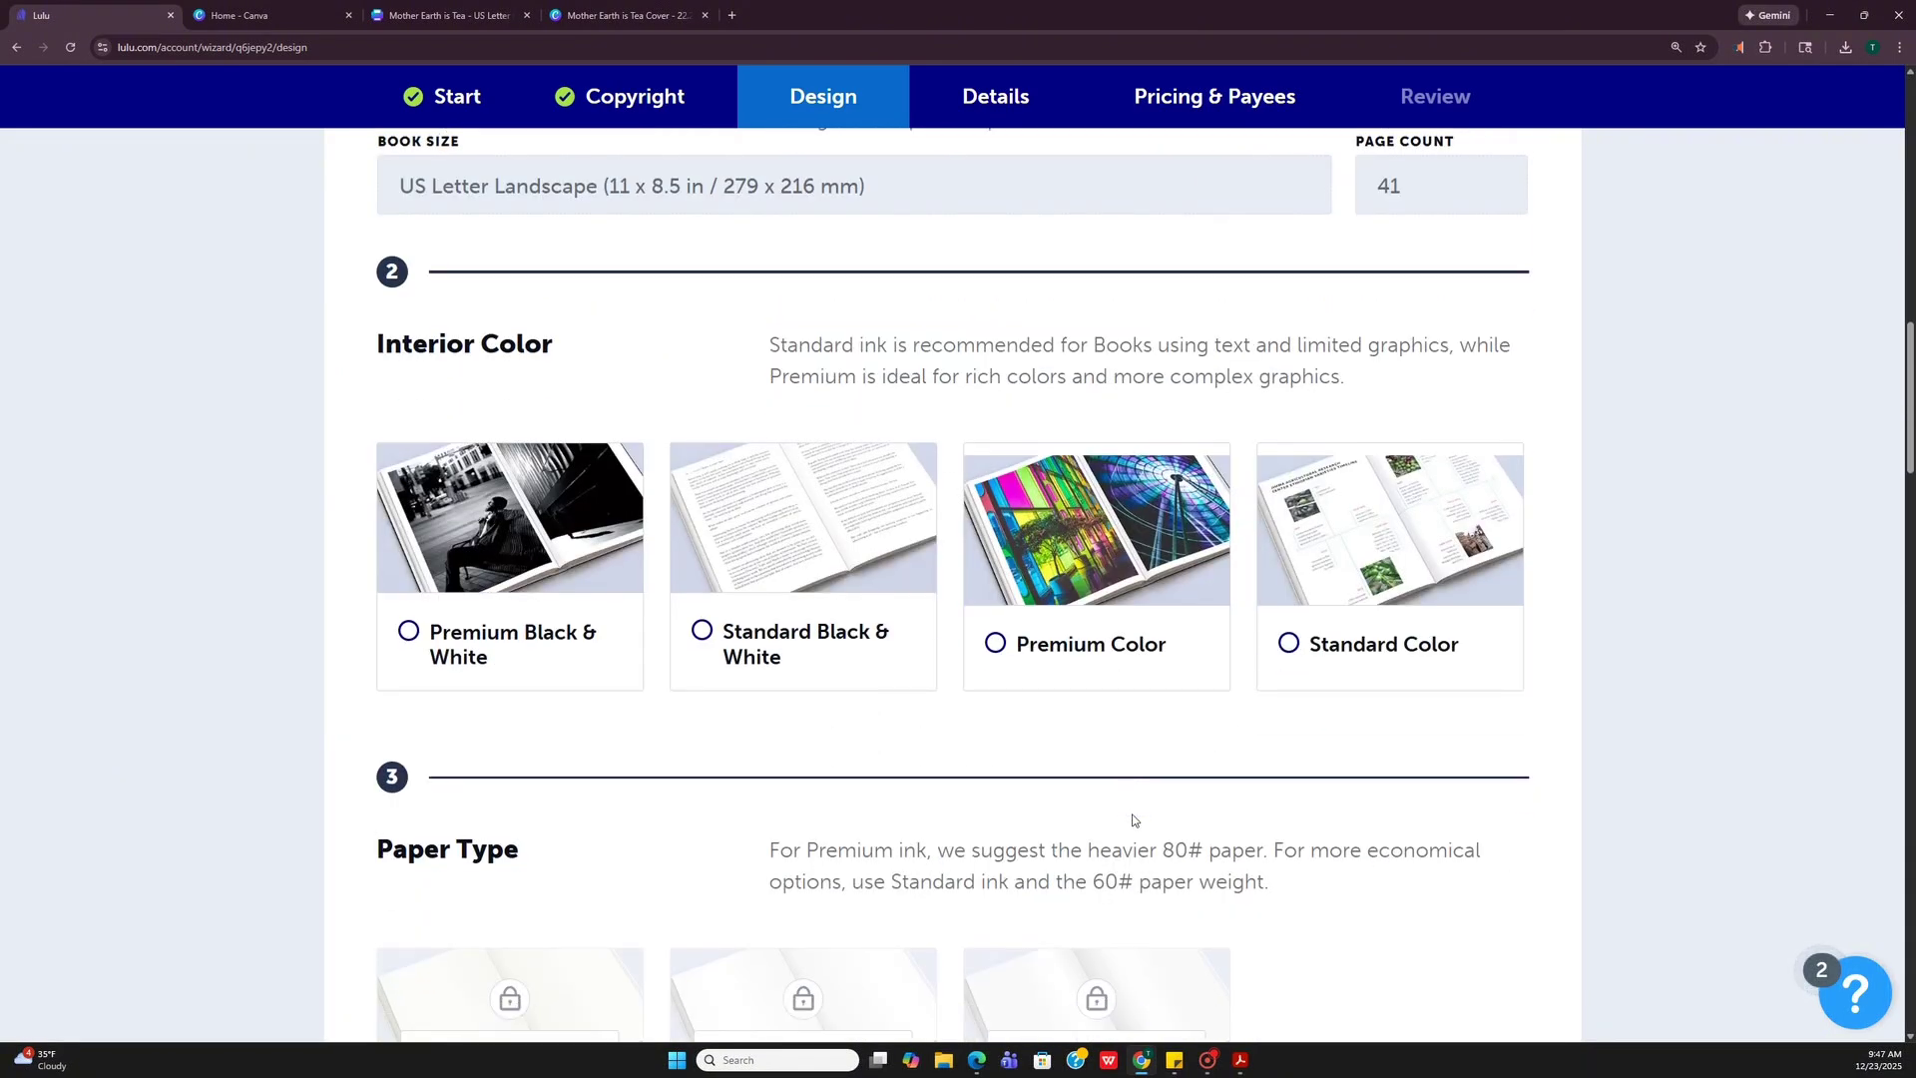
scroll(1135, 820, down, 1)
scroll(1134, 820, down, 2)
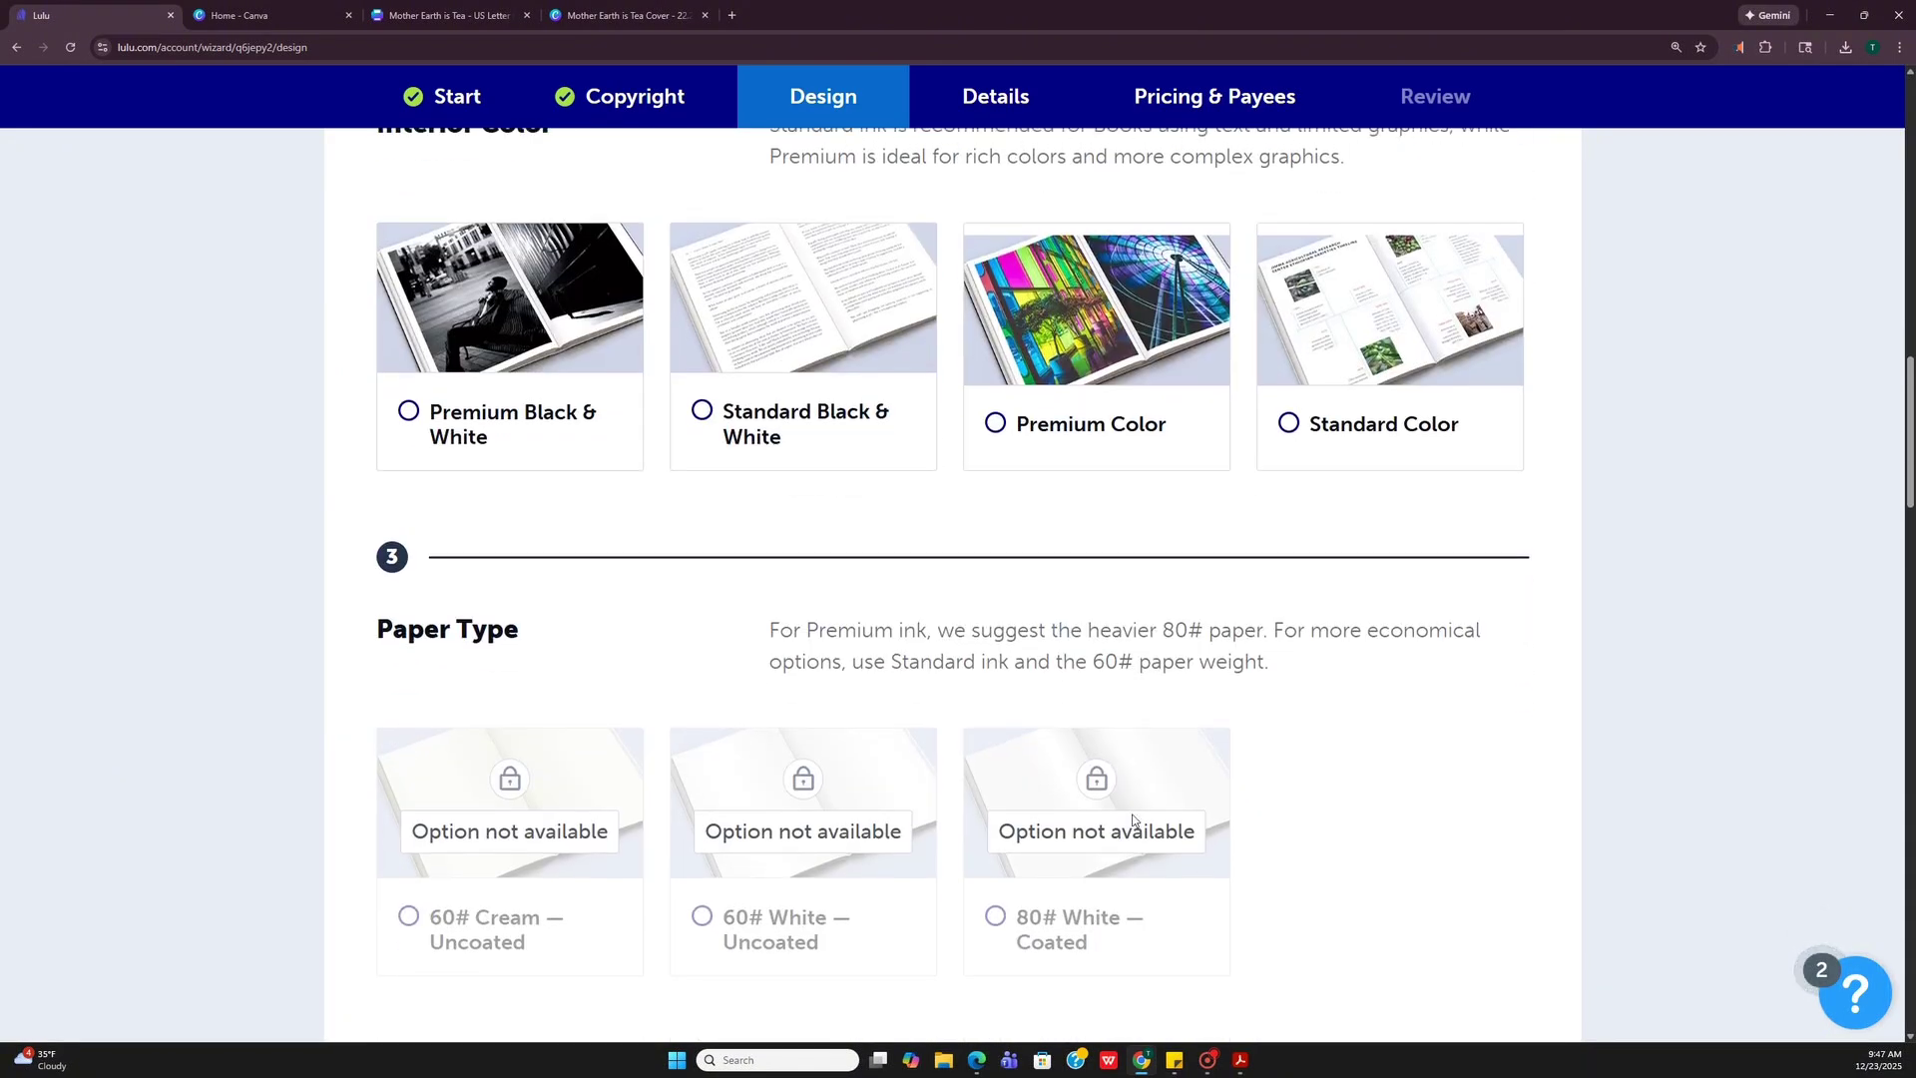
scroll(1135, 820, up, 2)
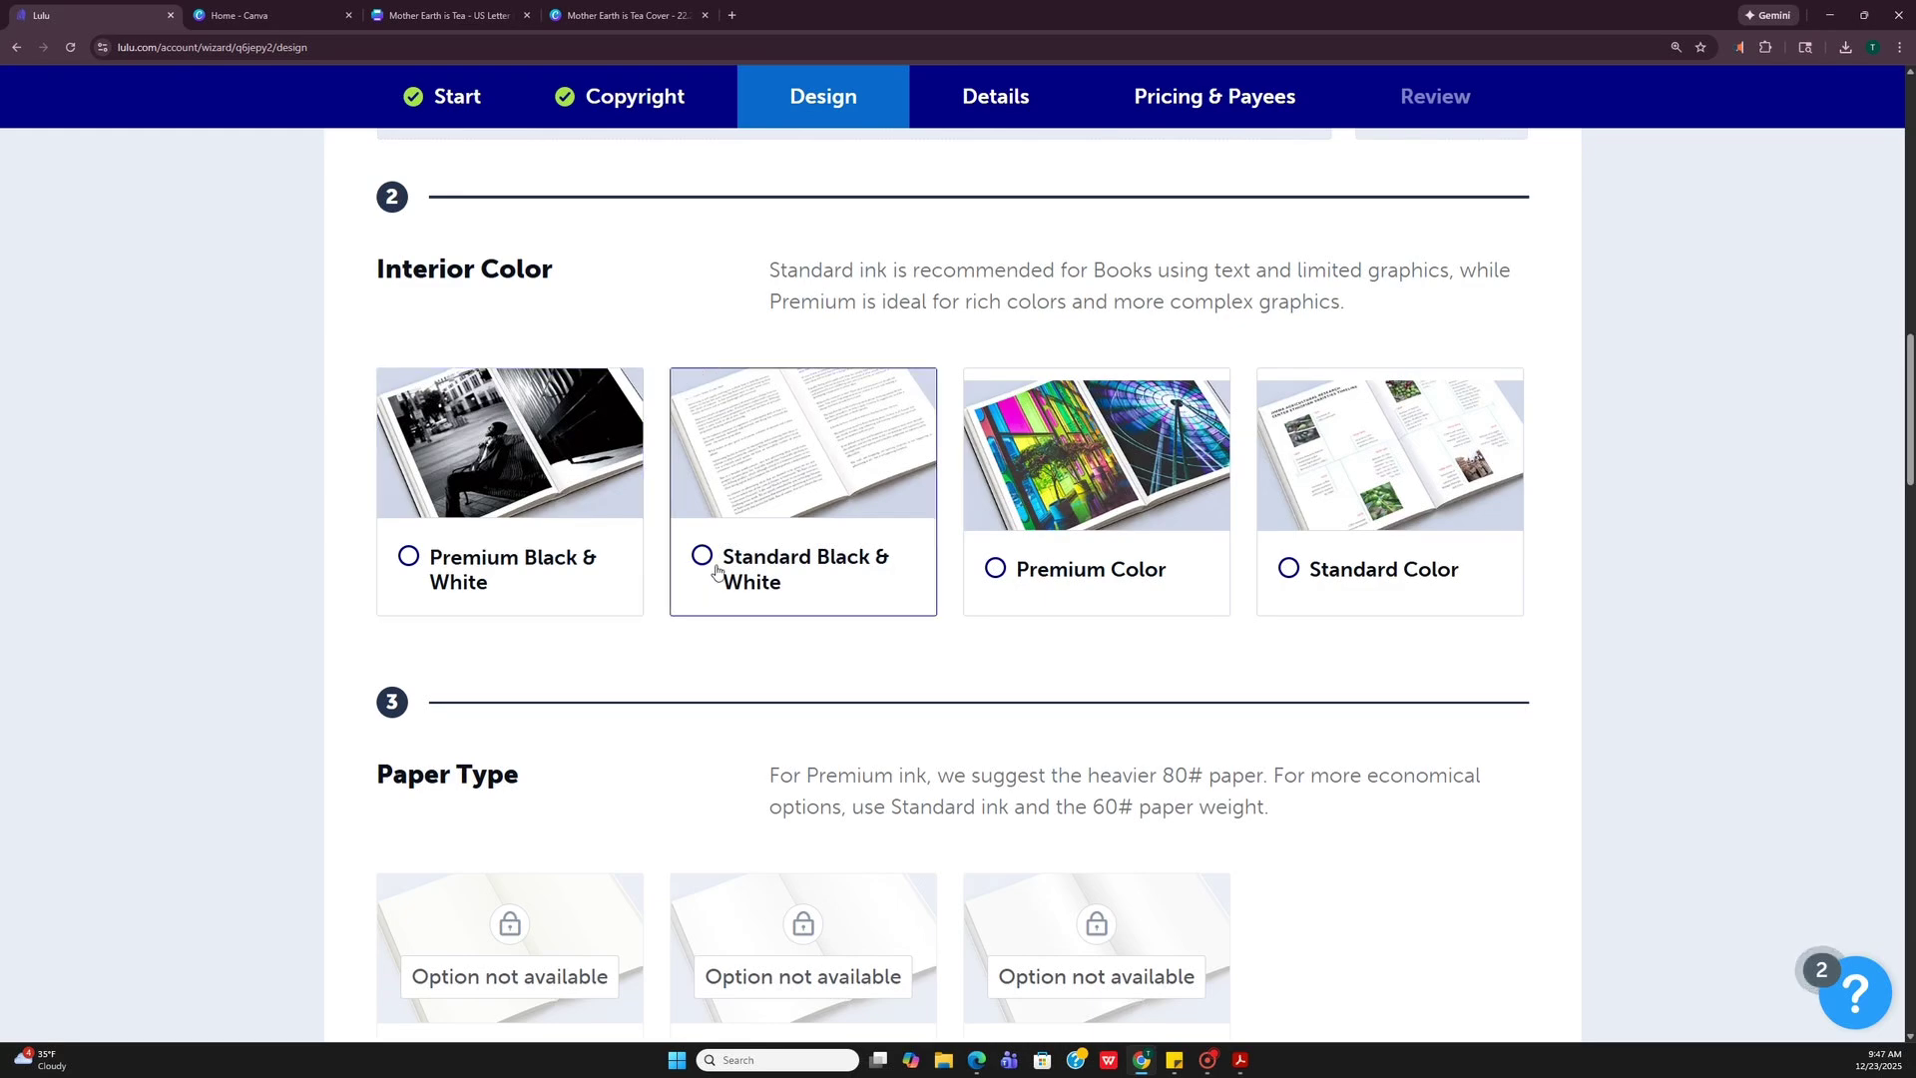
click(716, 571)
scroll(788, 597, down, 2)
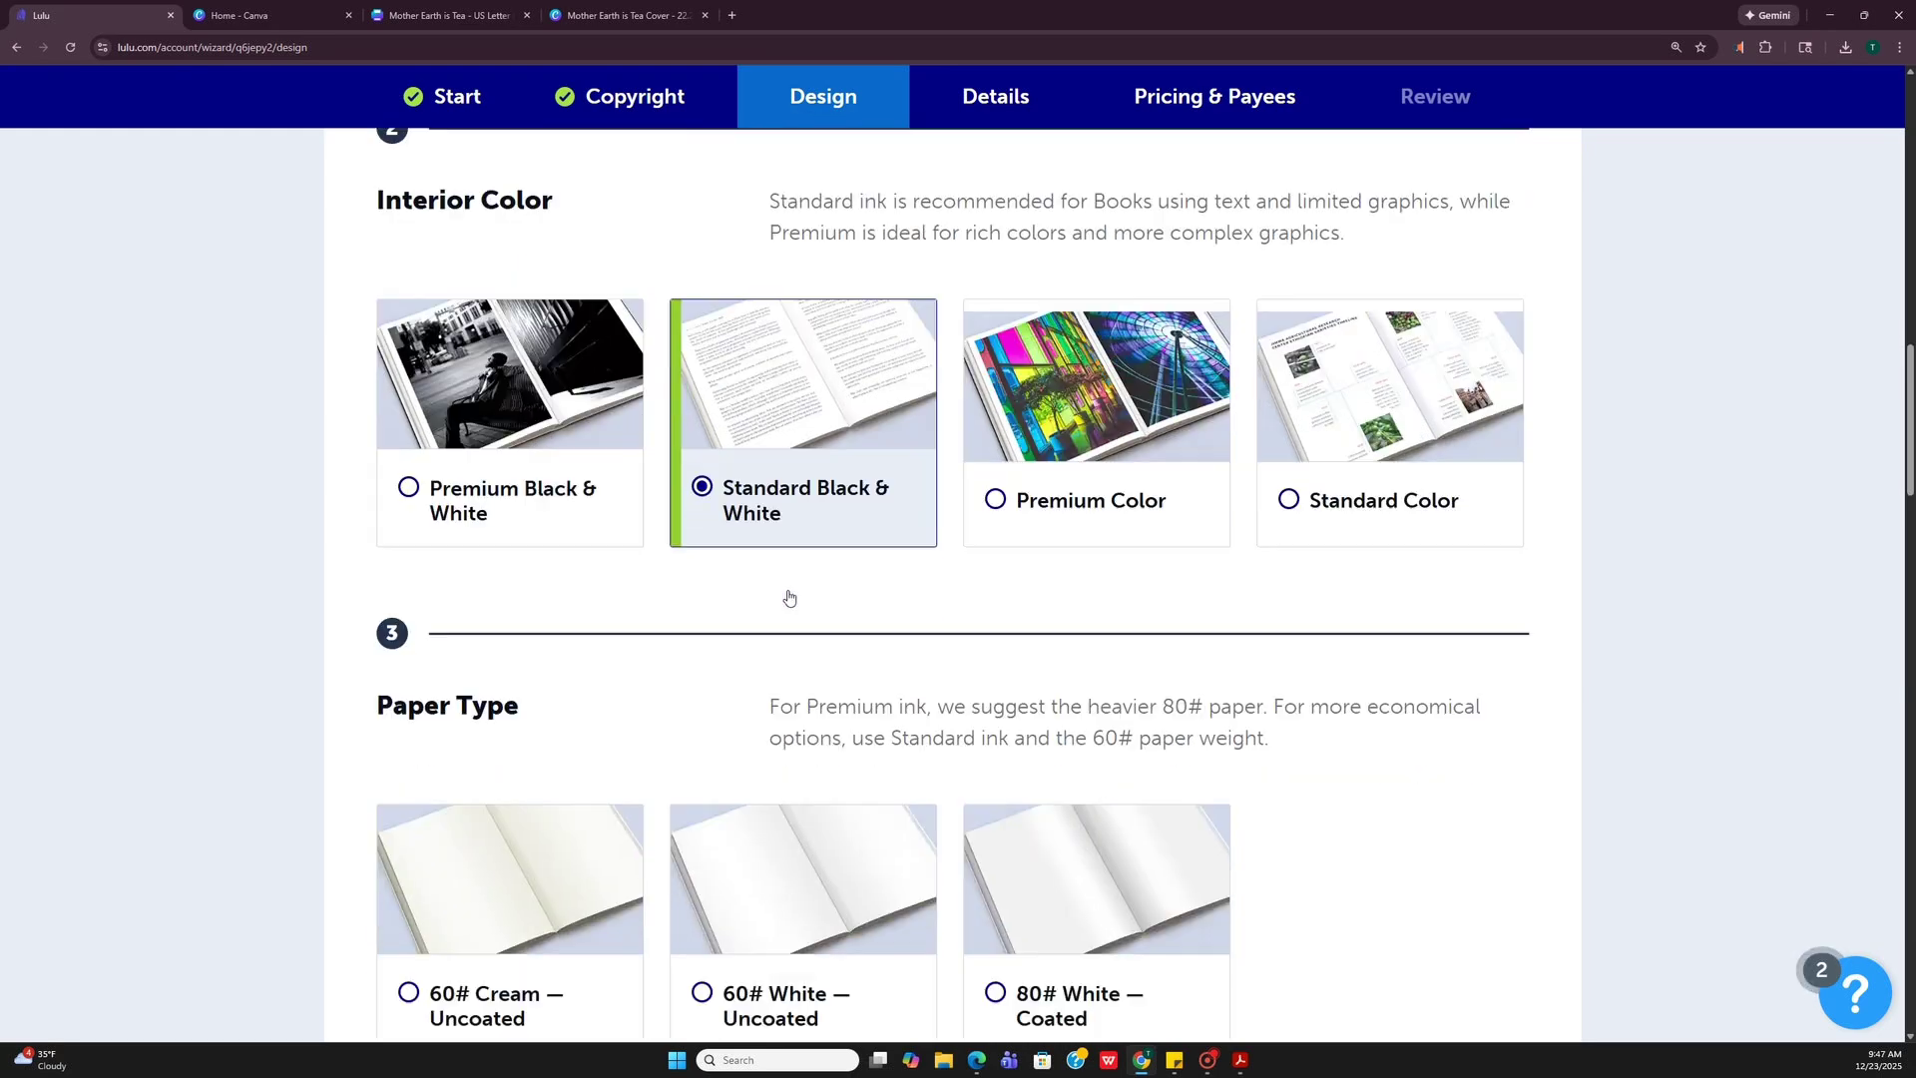
scroll(788, 597, down, 1)
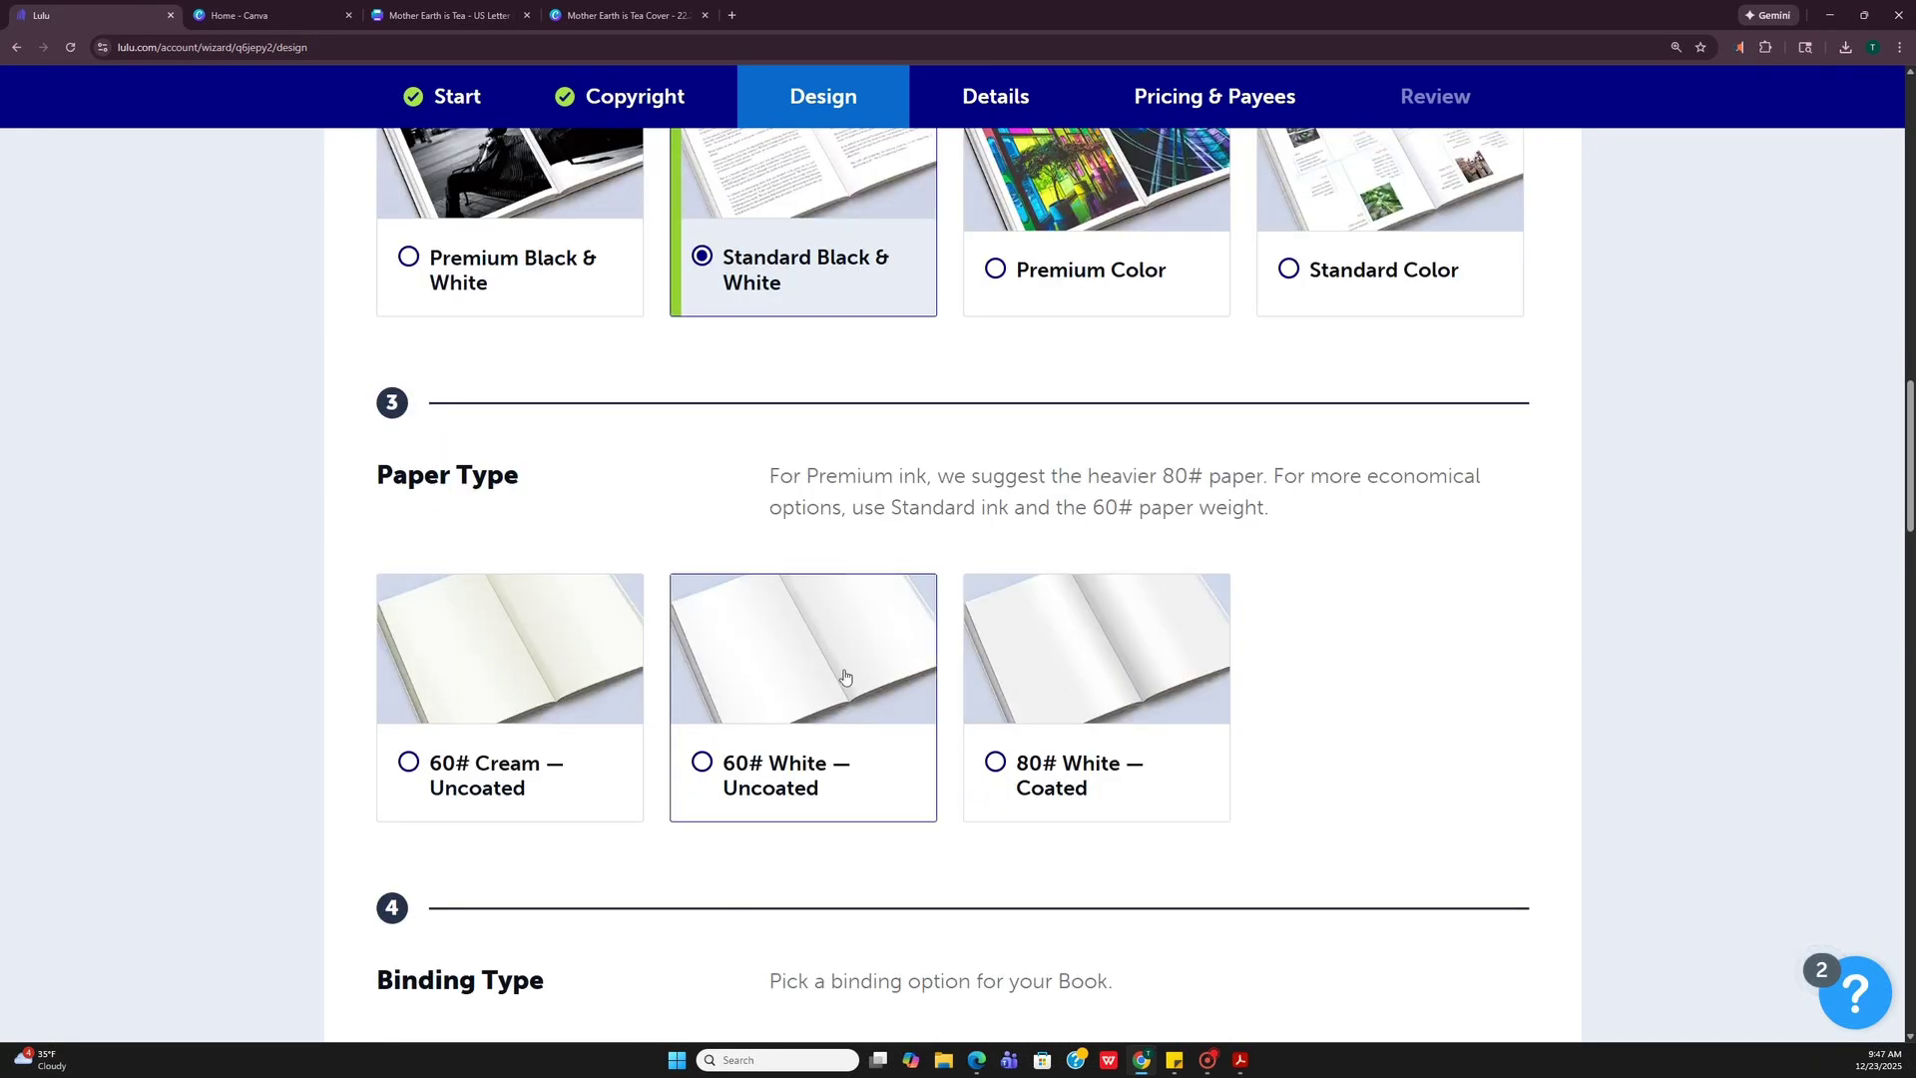
click(761, 779)
Choose Paperback Coil Bound binding with a Matte cover finish, and go to the book cover design.
scroll(764, 776, down, 5)
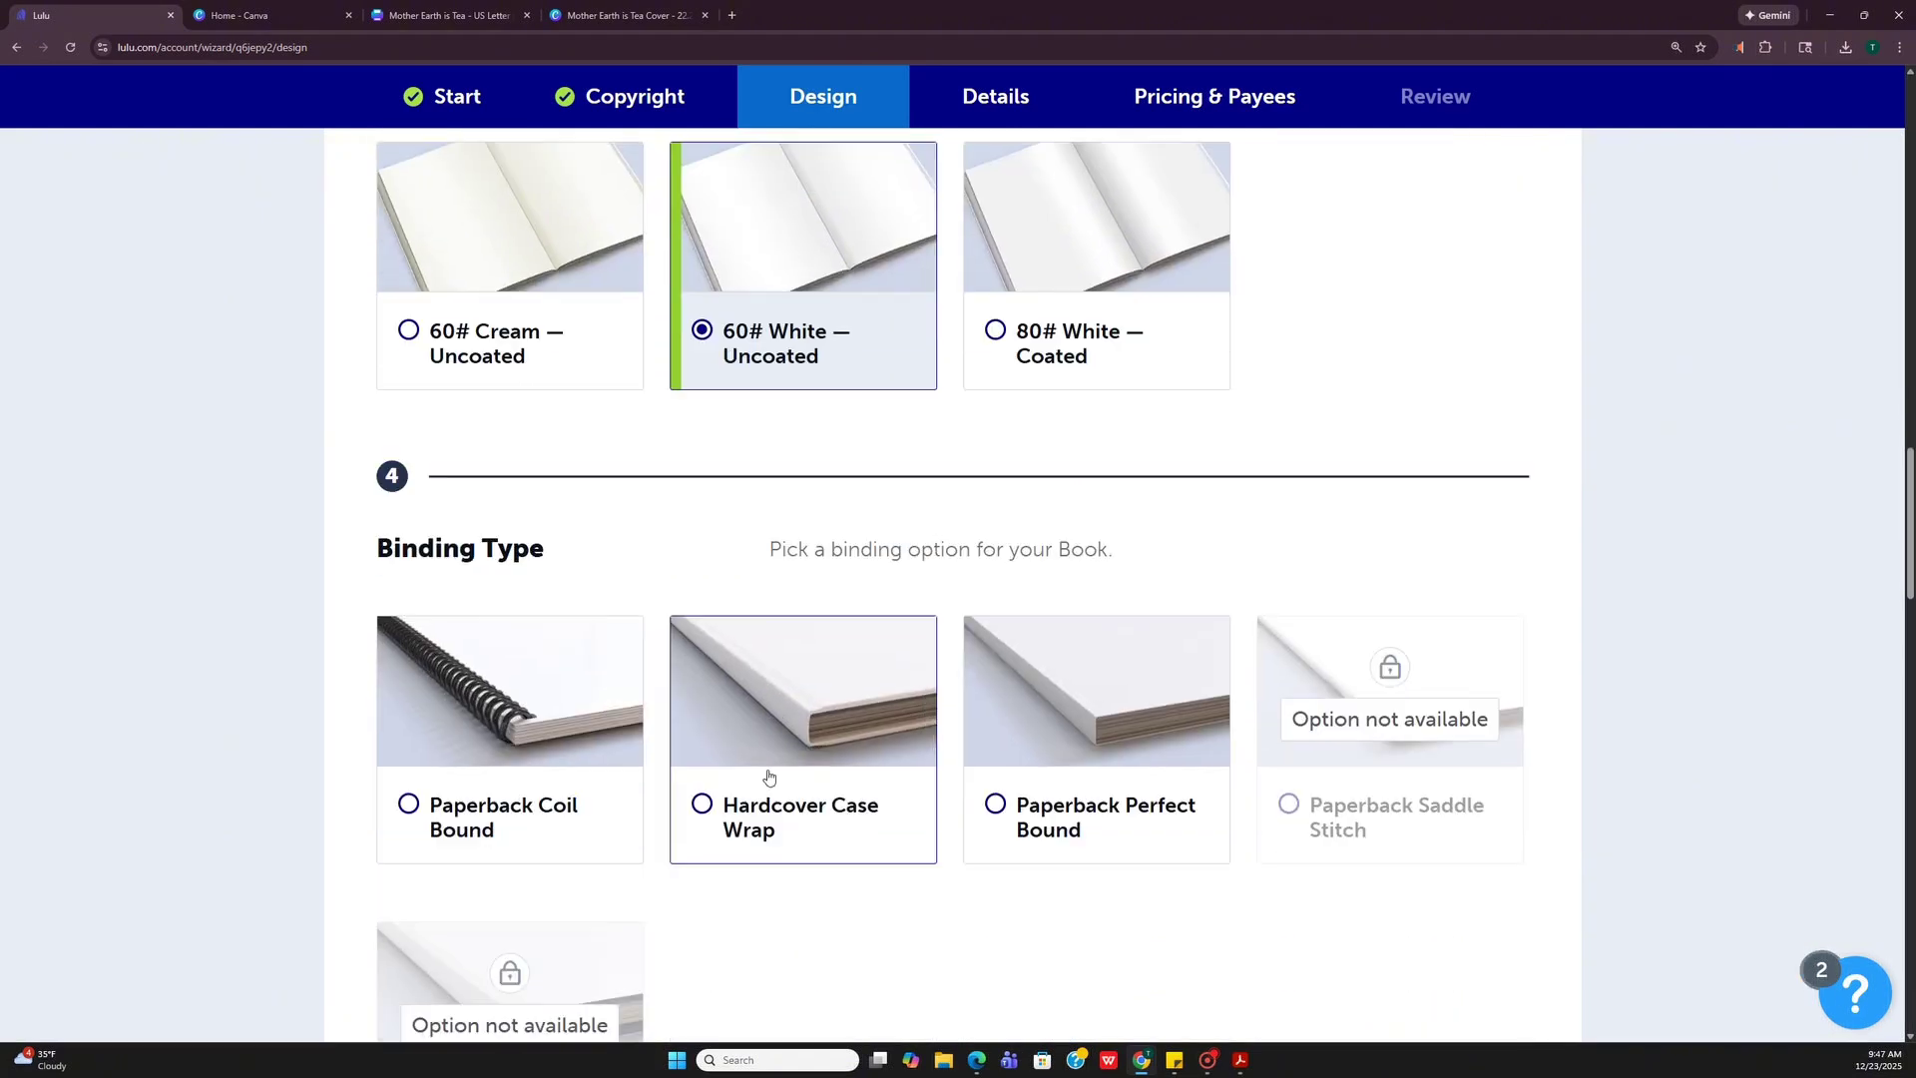
click(423, 730)
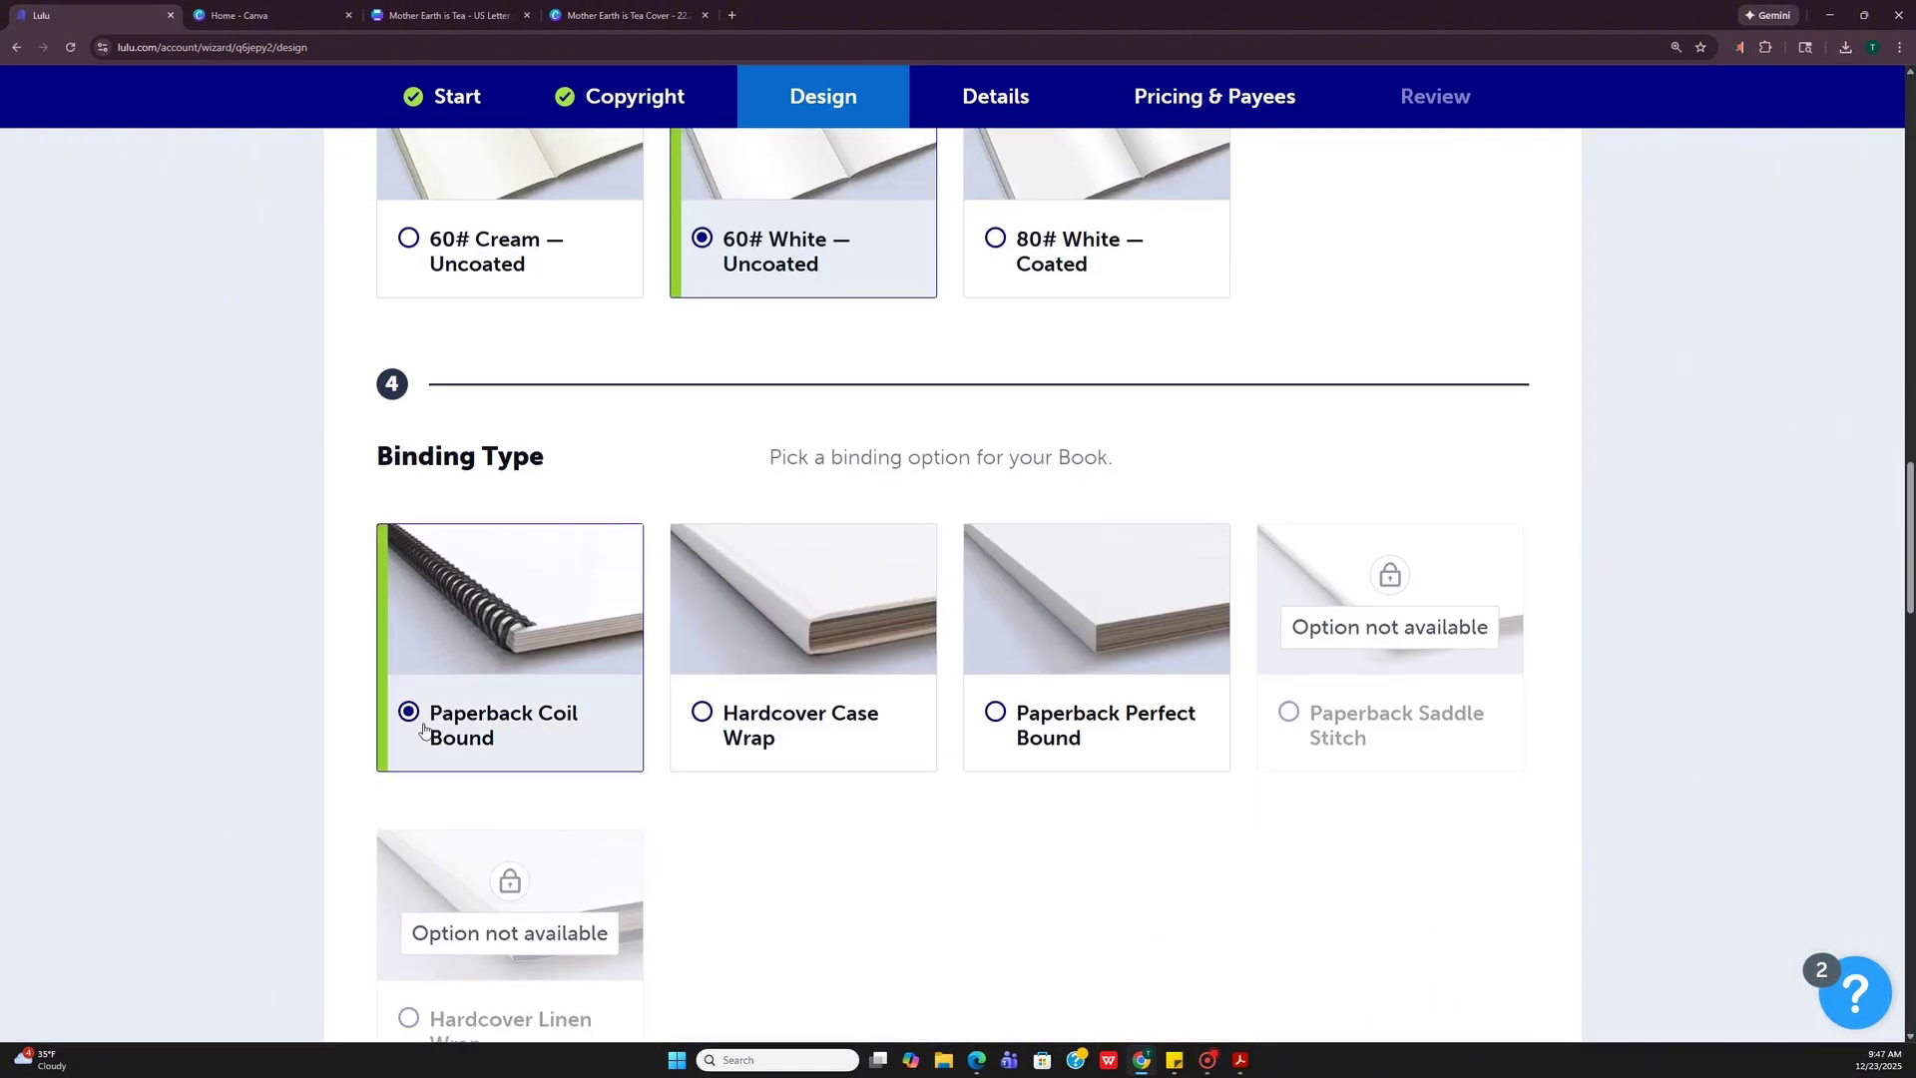
scroll(930, 828, down, 2)
scroll(933, 828, down, 6)
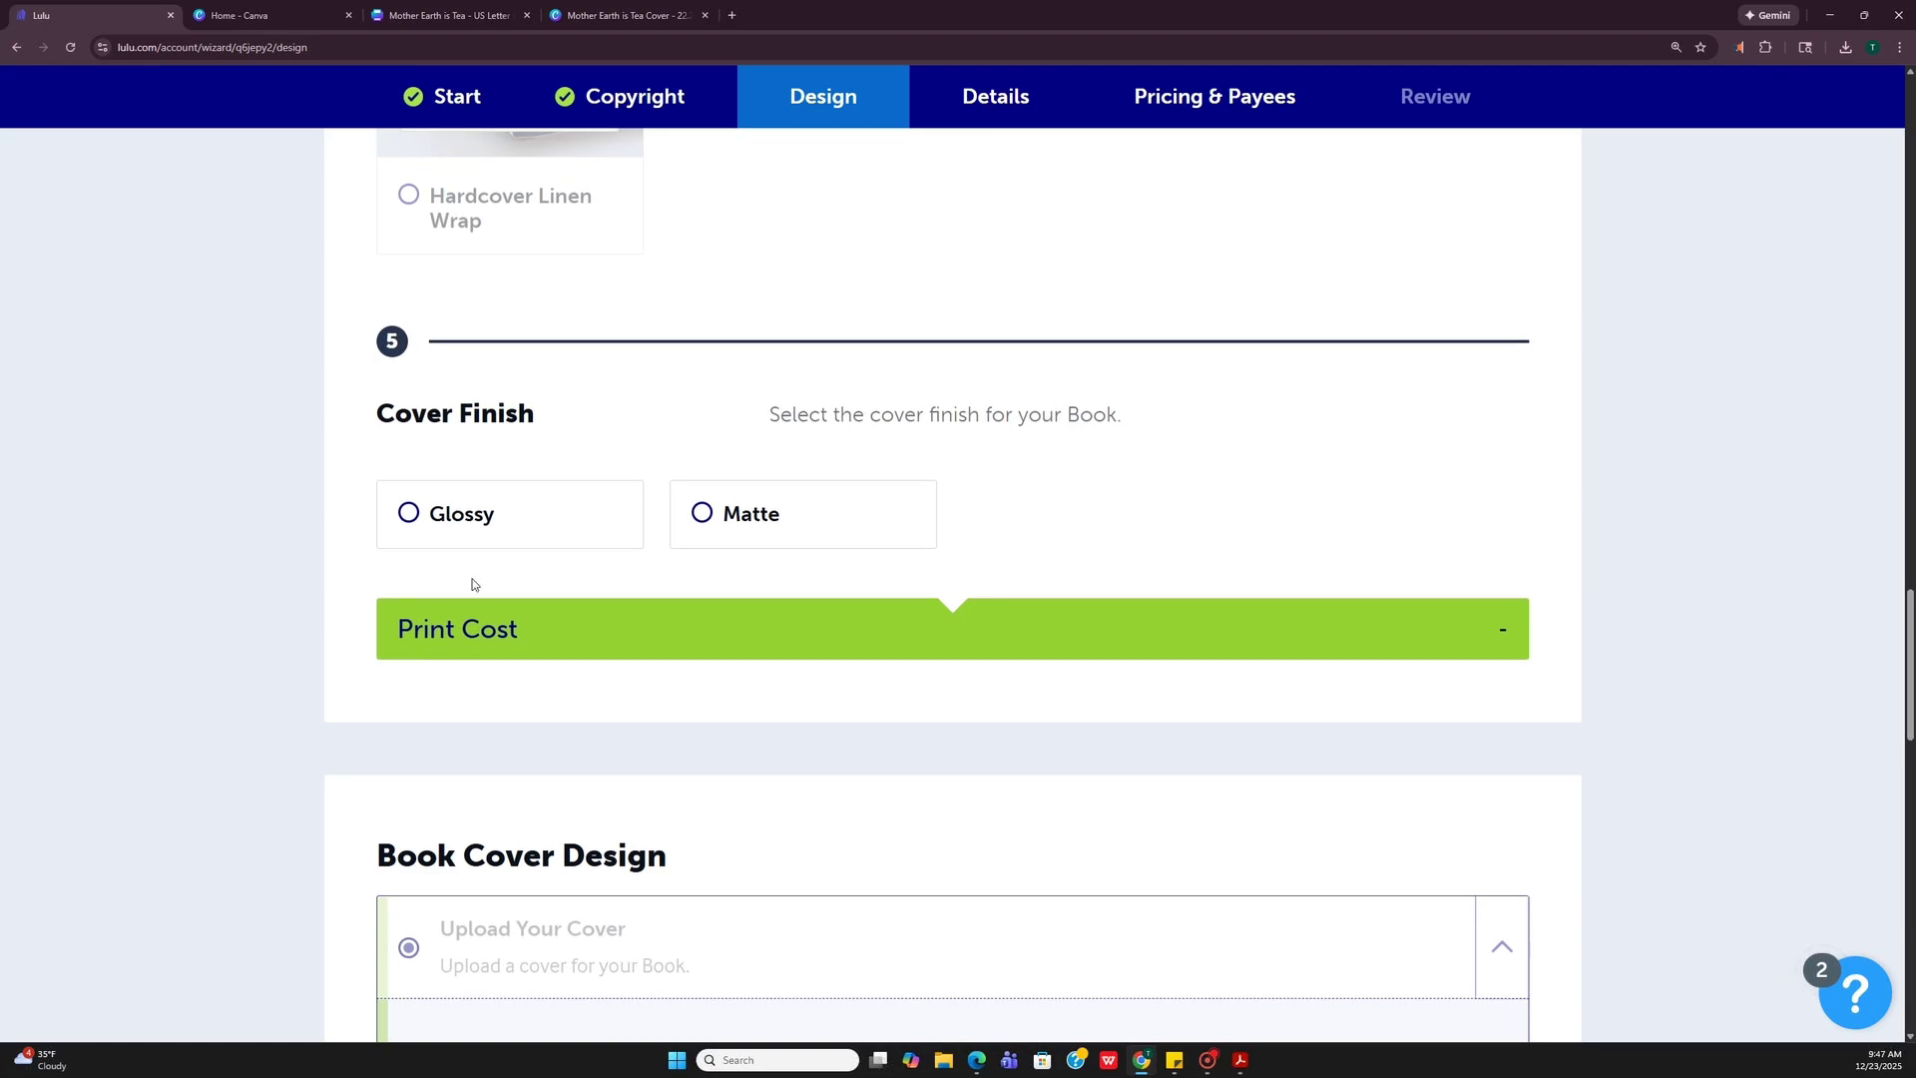
click(717, 529)
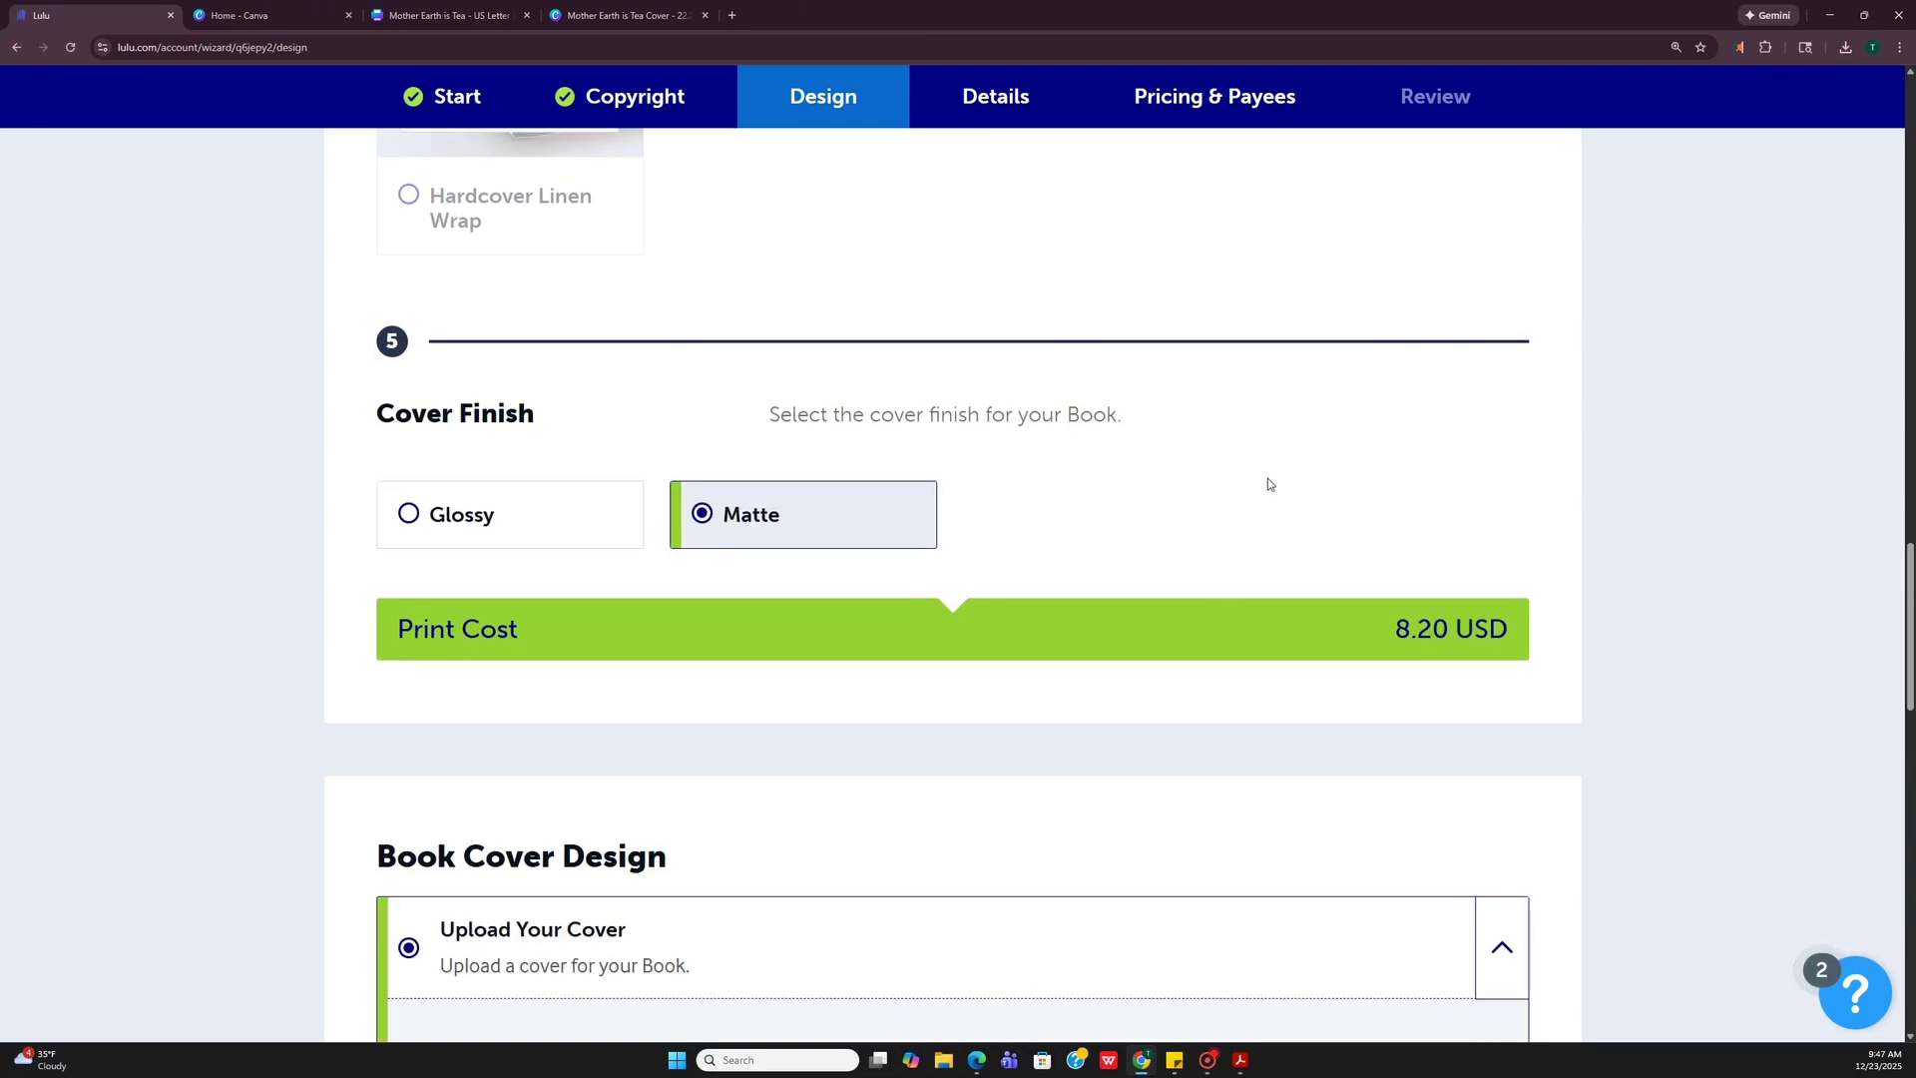
scroll(1061, 596, down, 5)
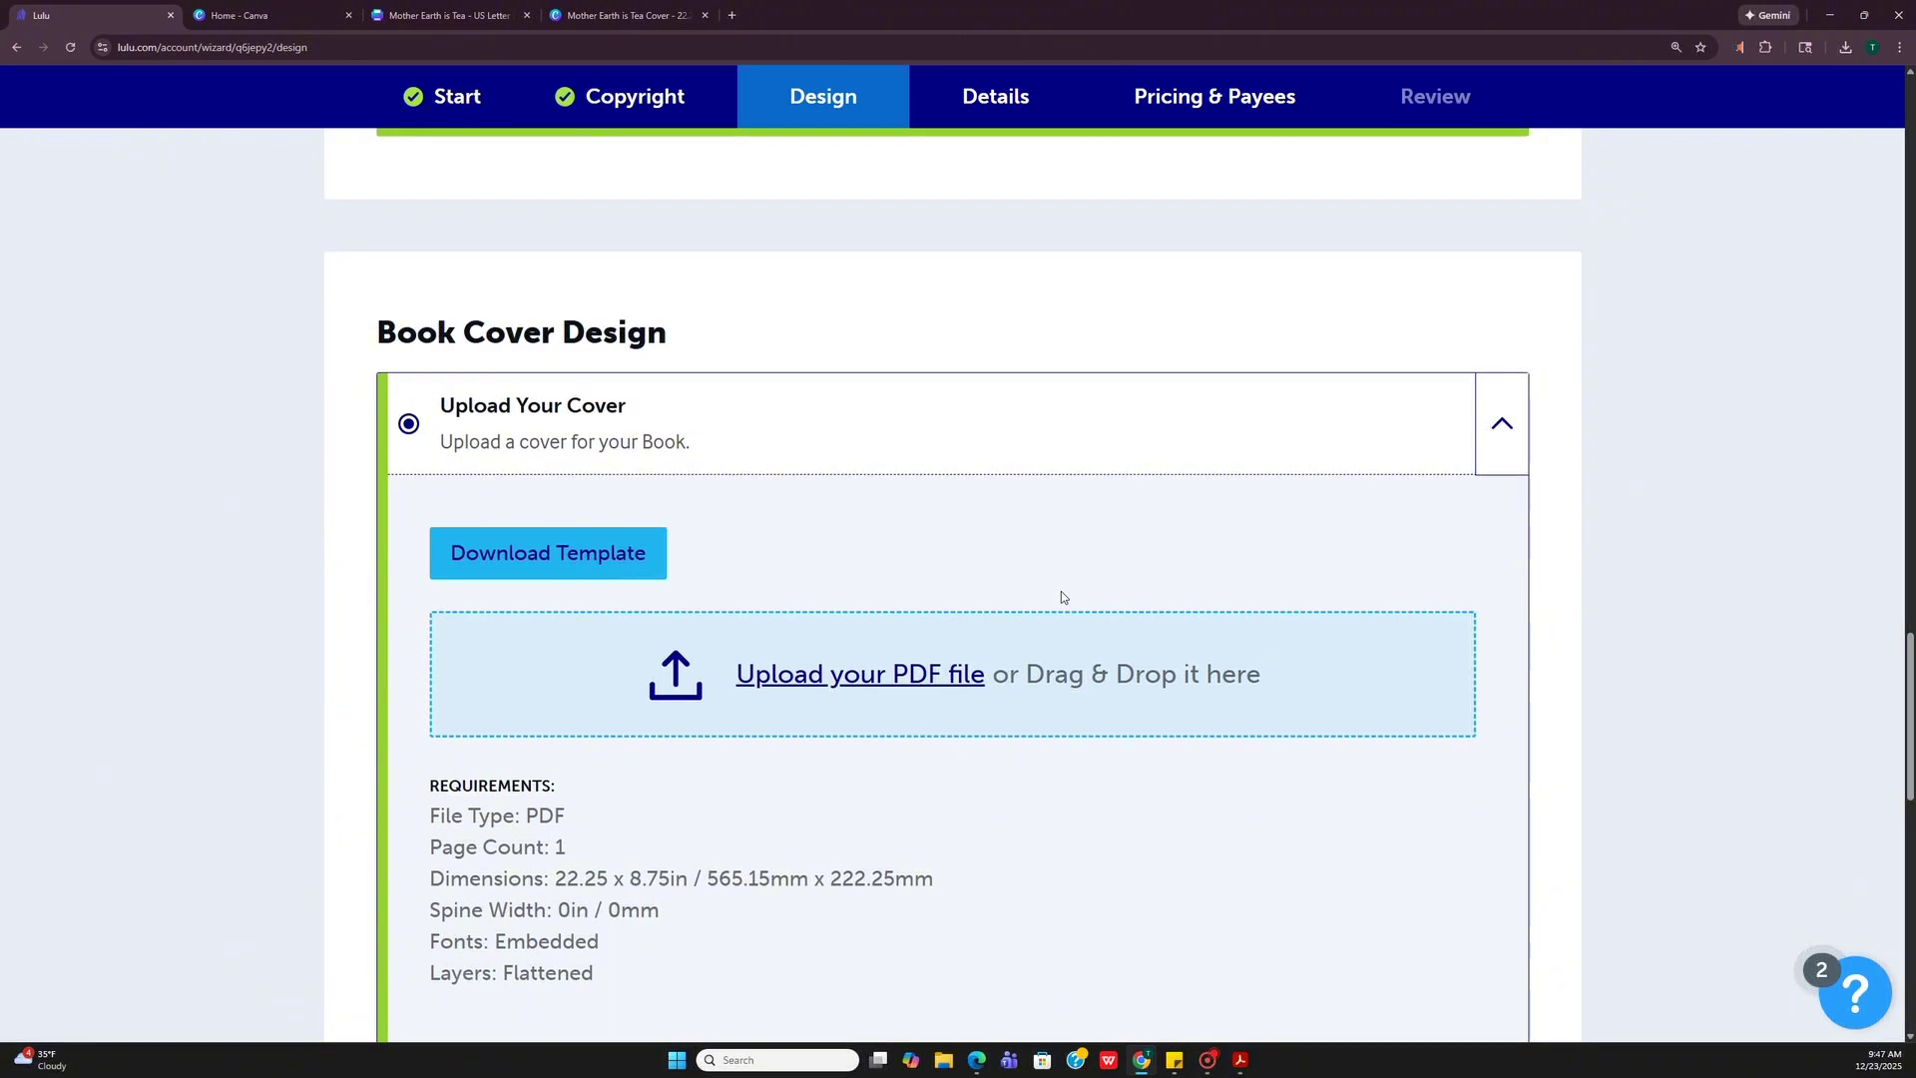
scroll(1062, 597, down, 2)
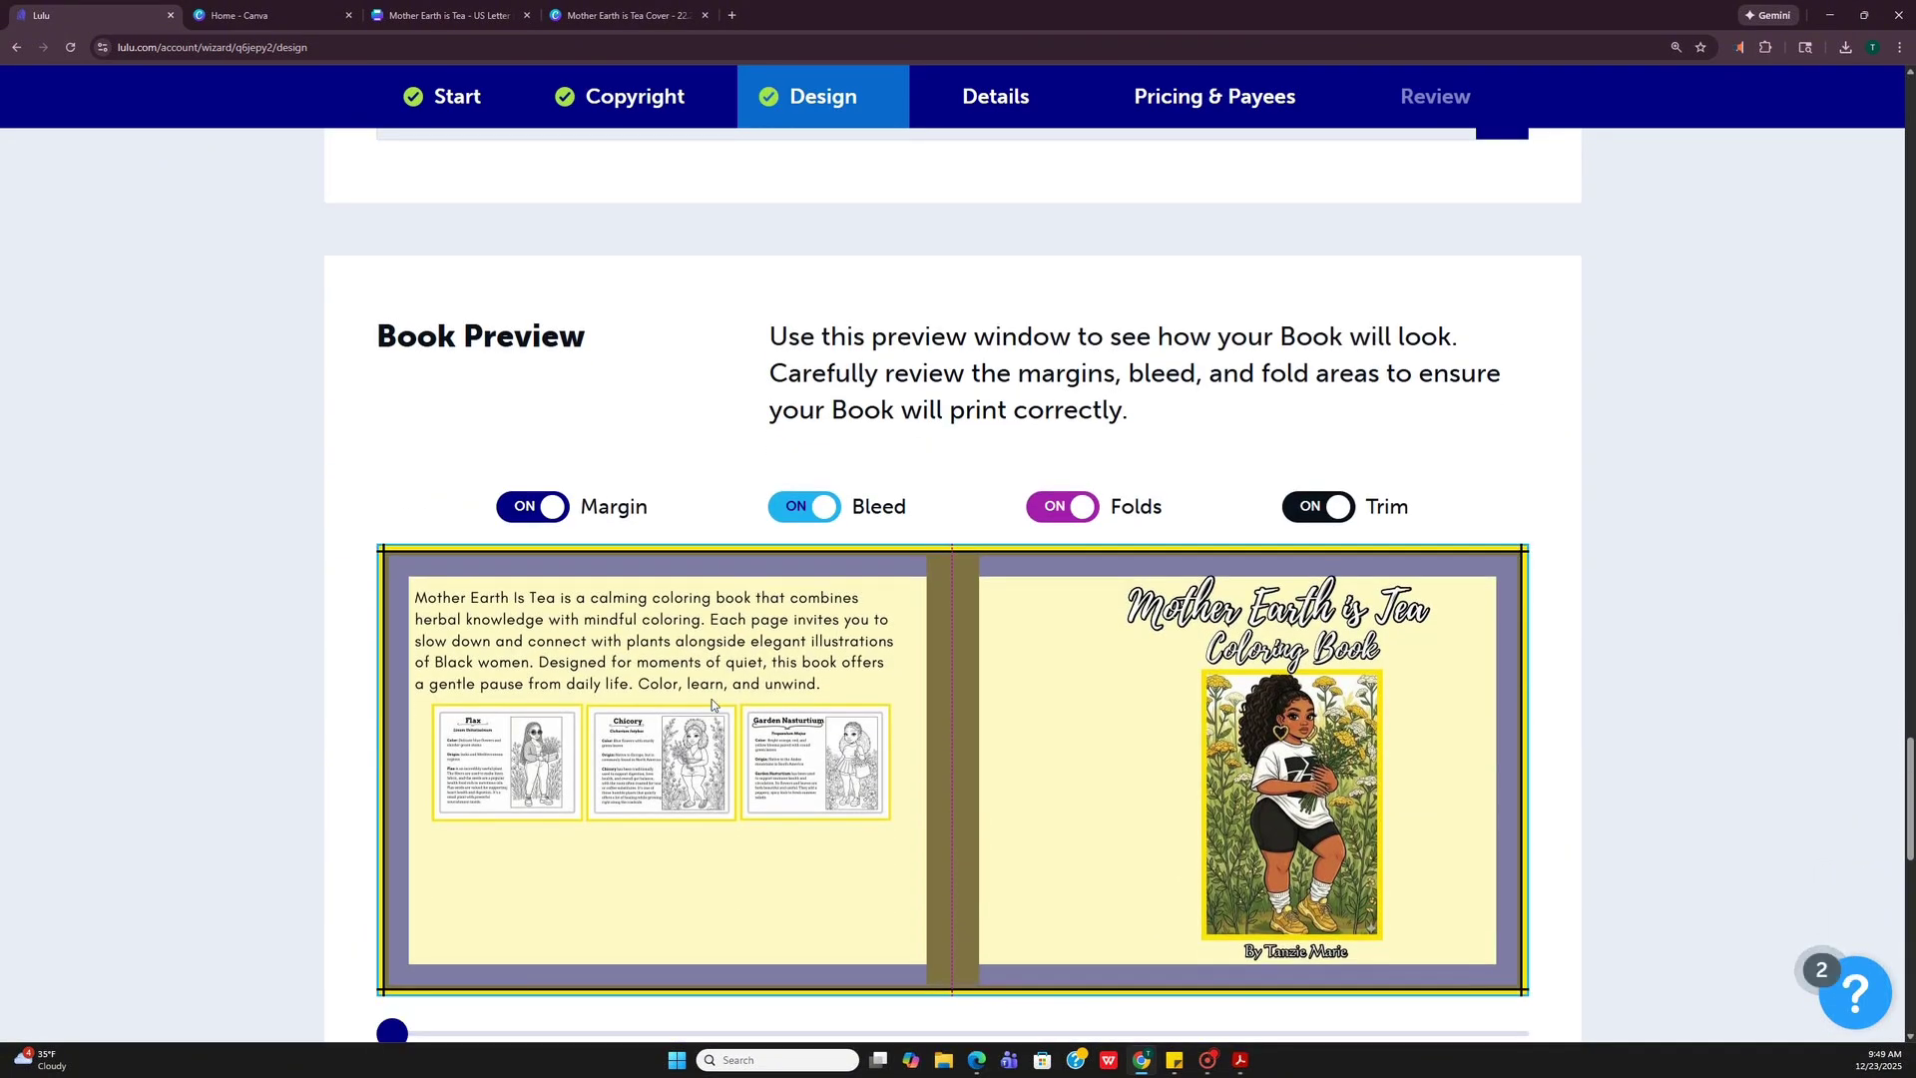
Review the cover and the interior spreads up to pages 10–11 in the book preview, checking margins, bleed, folds and trim.
scroll(711, 699, down, 2)
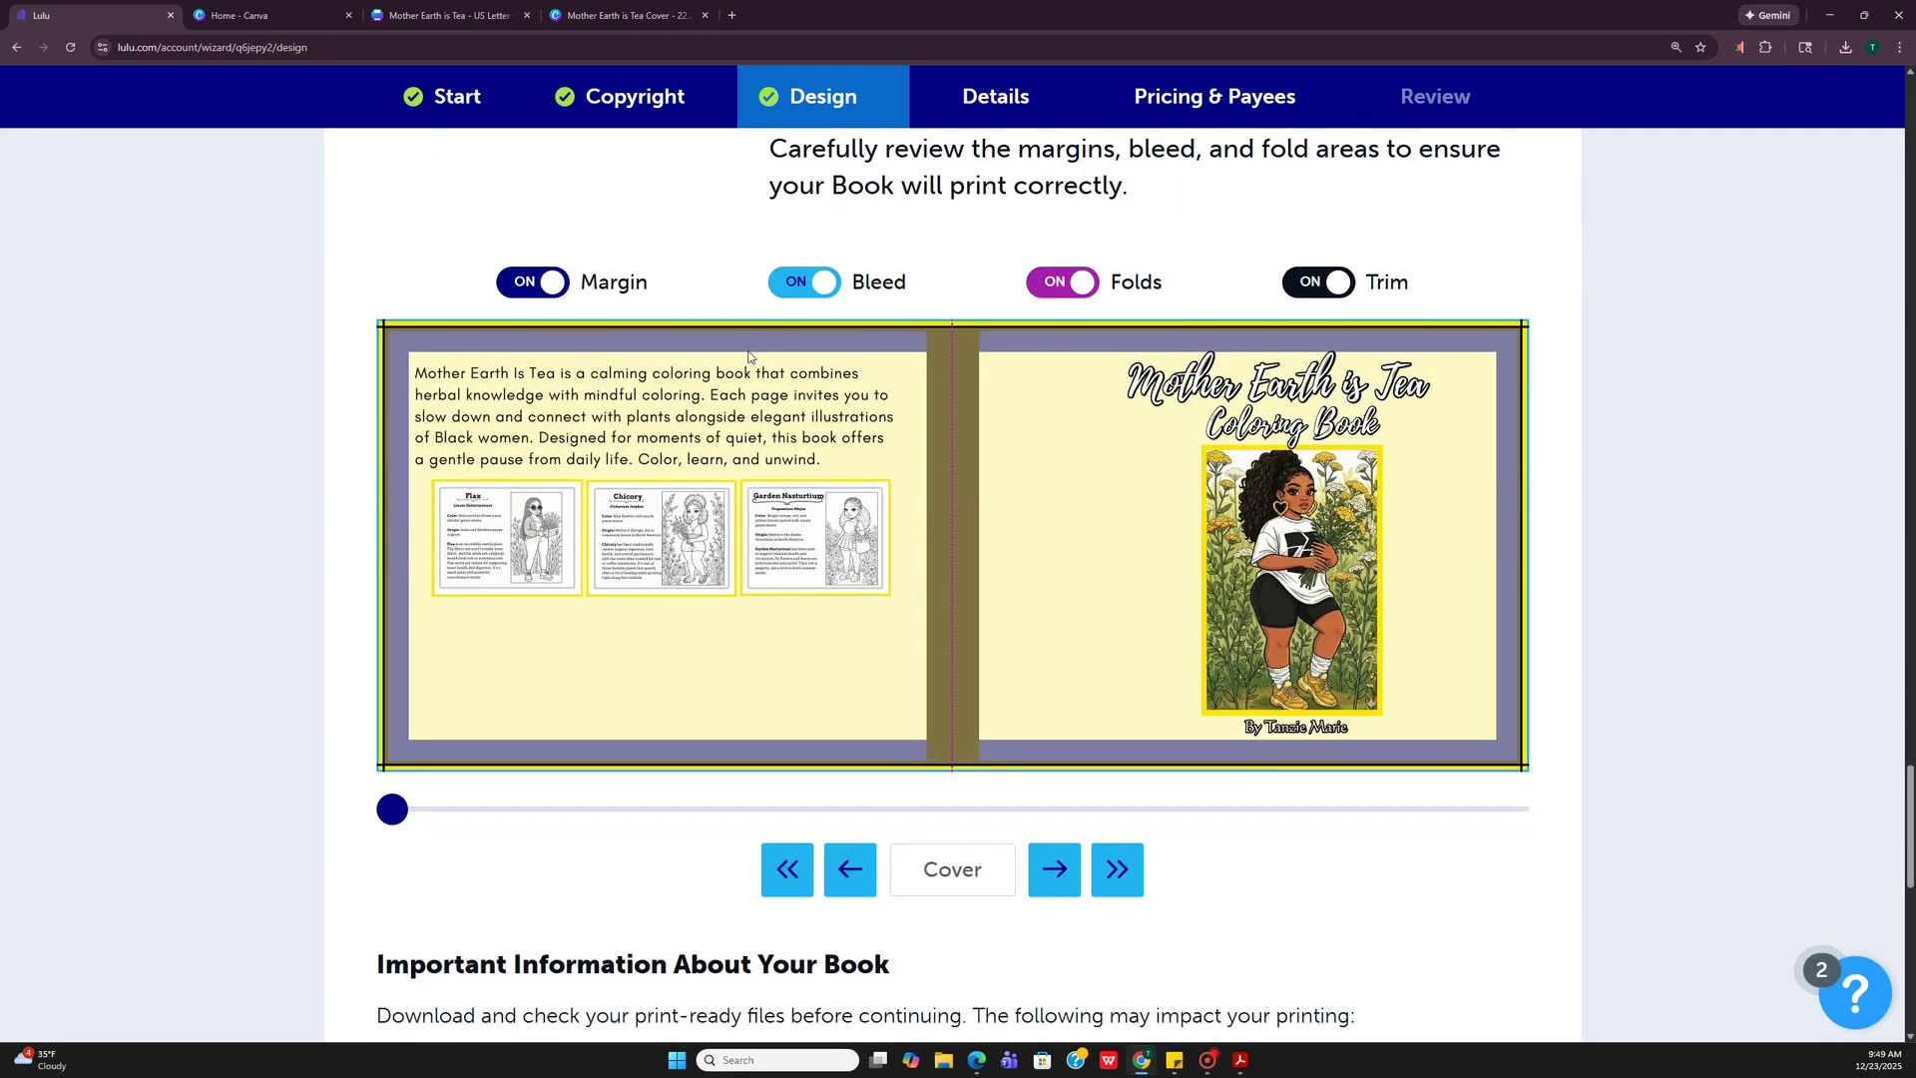
click(1054, 868)
click(1059, 868)
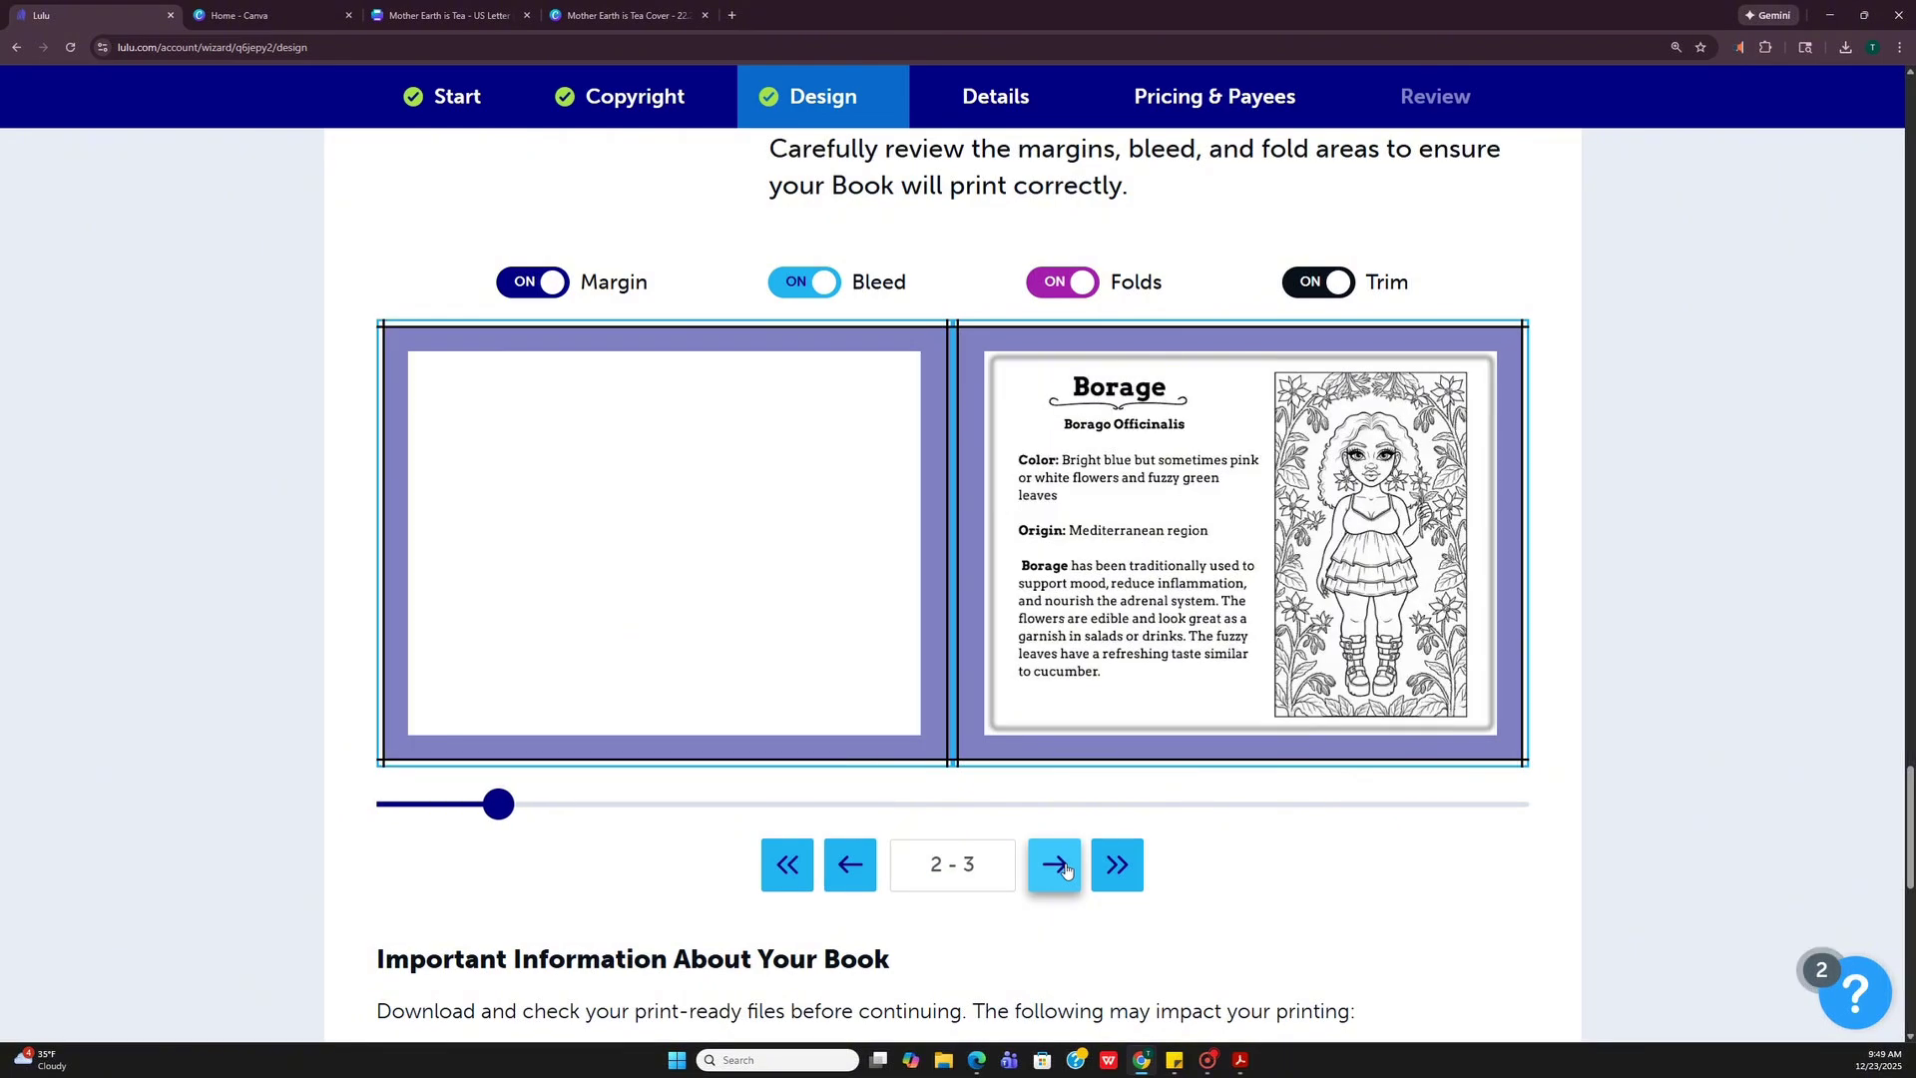
click(1066, 870)
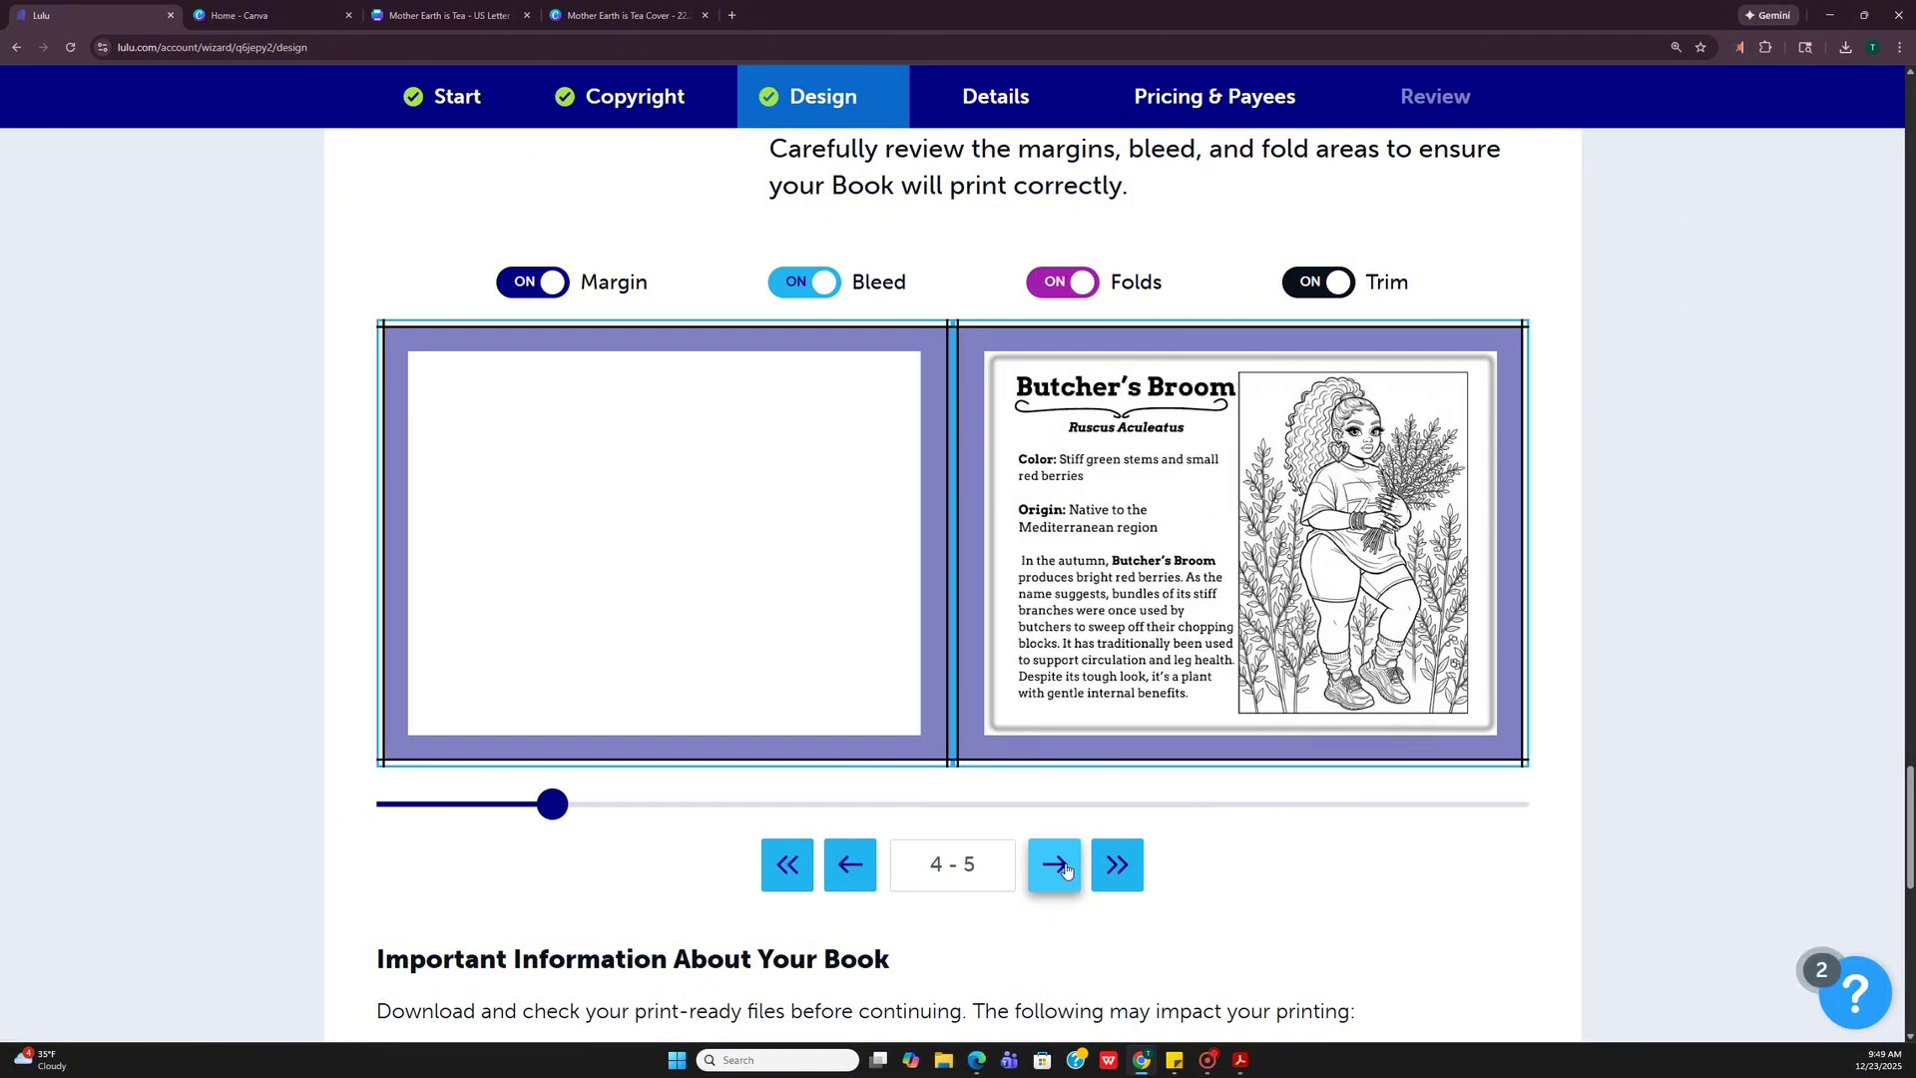
click(1066, 871)
click(1065, 870)
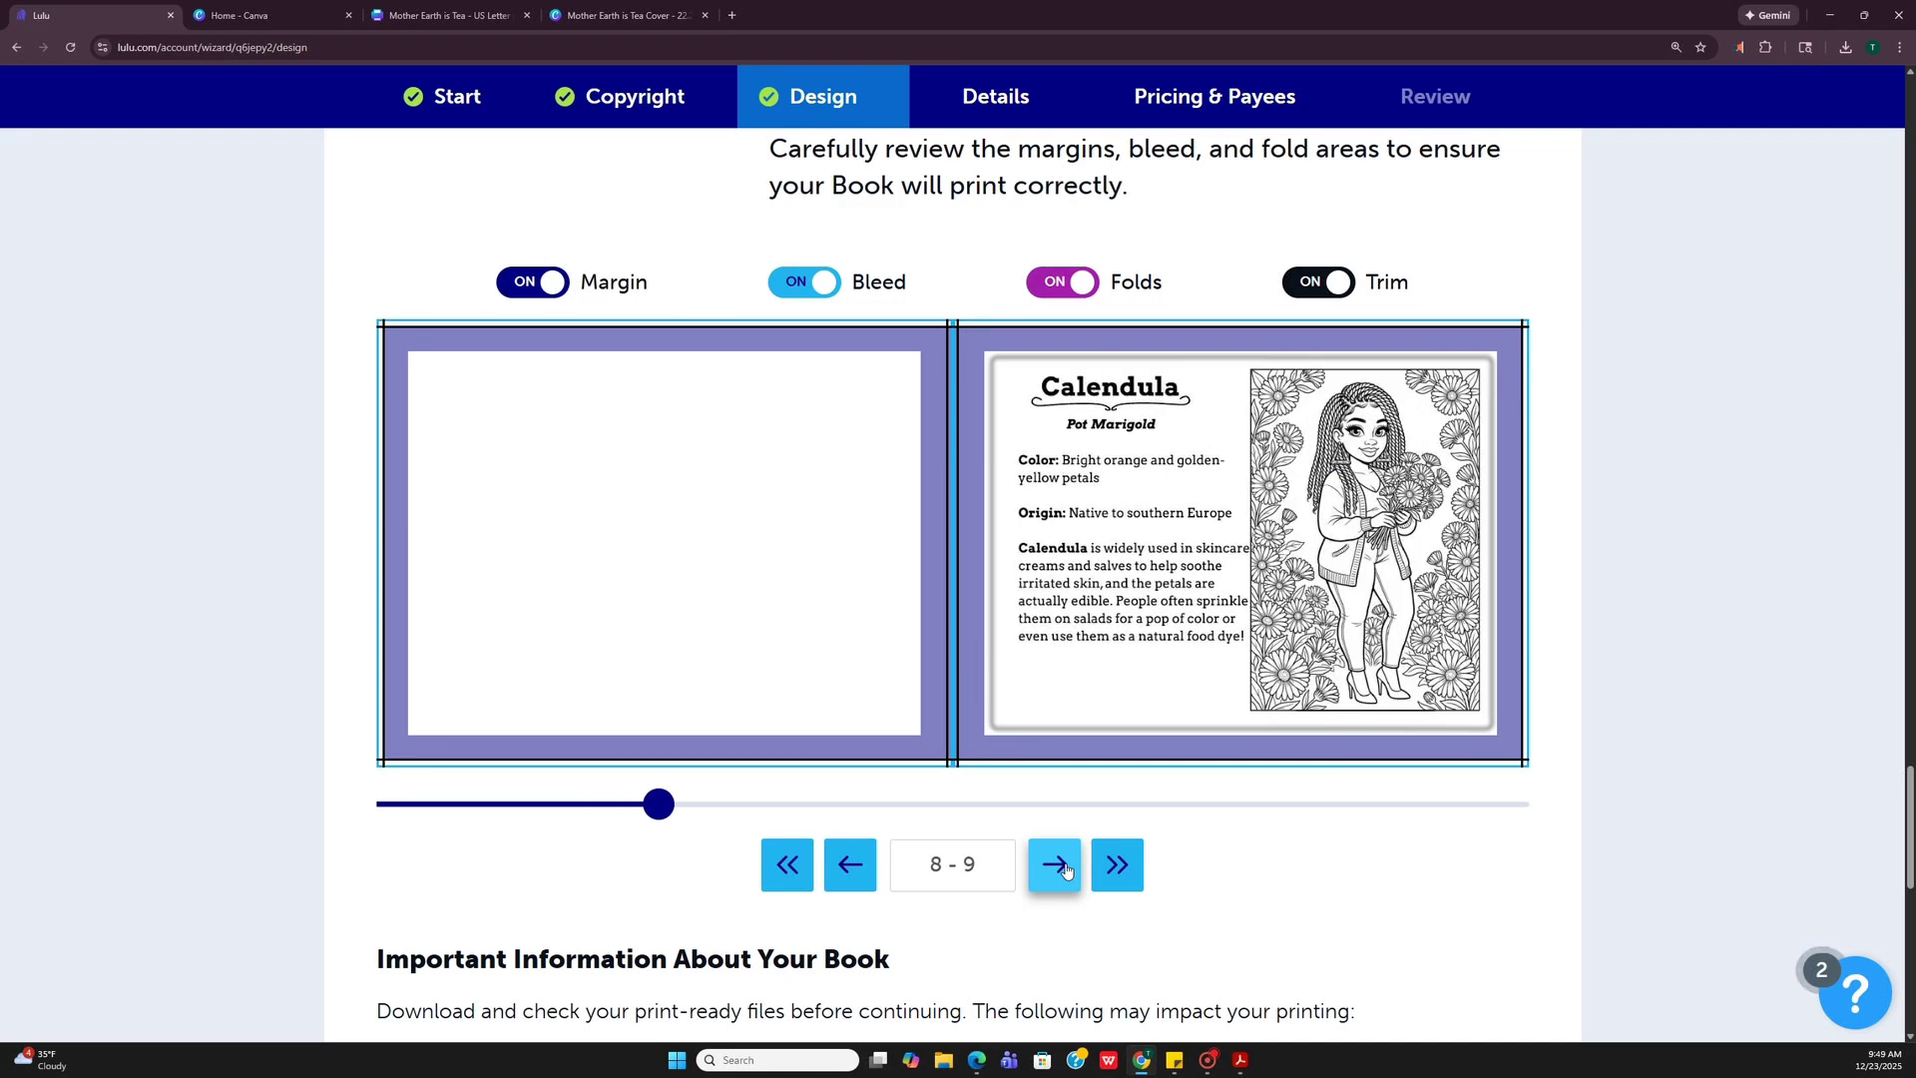
click(1066, 870)
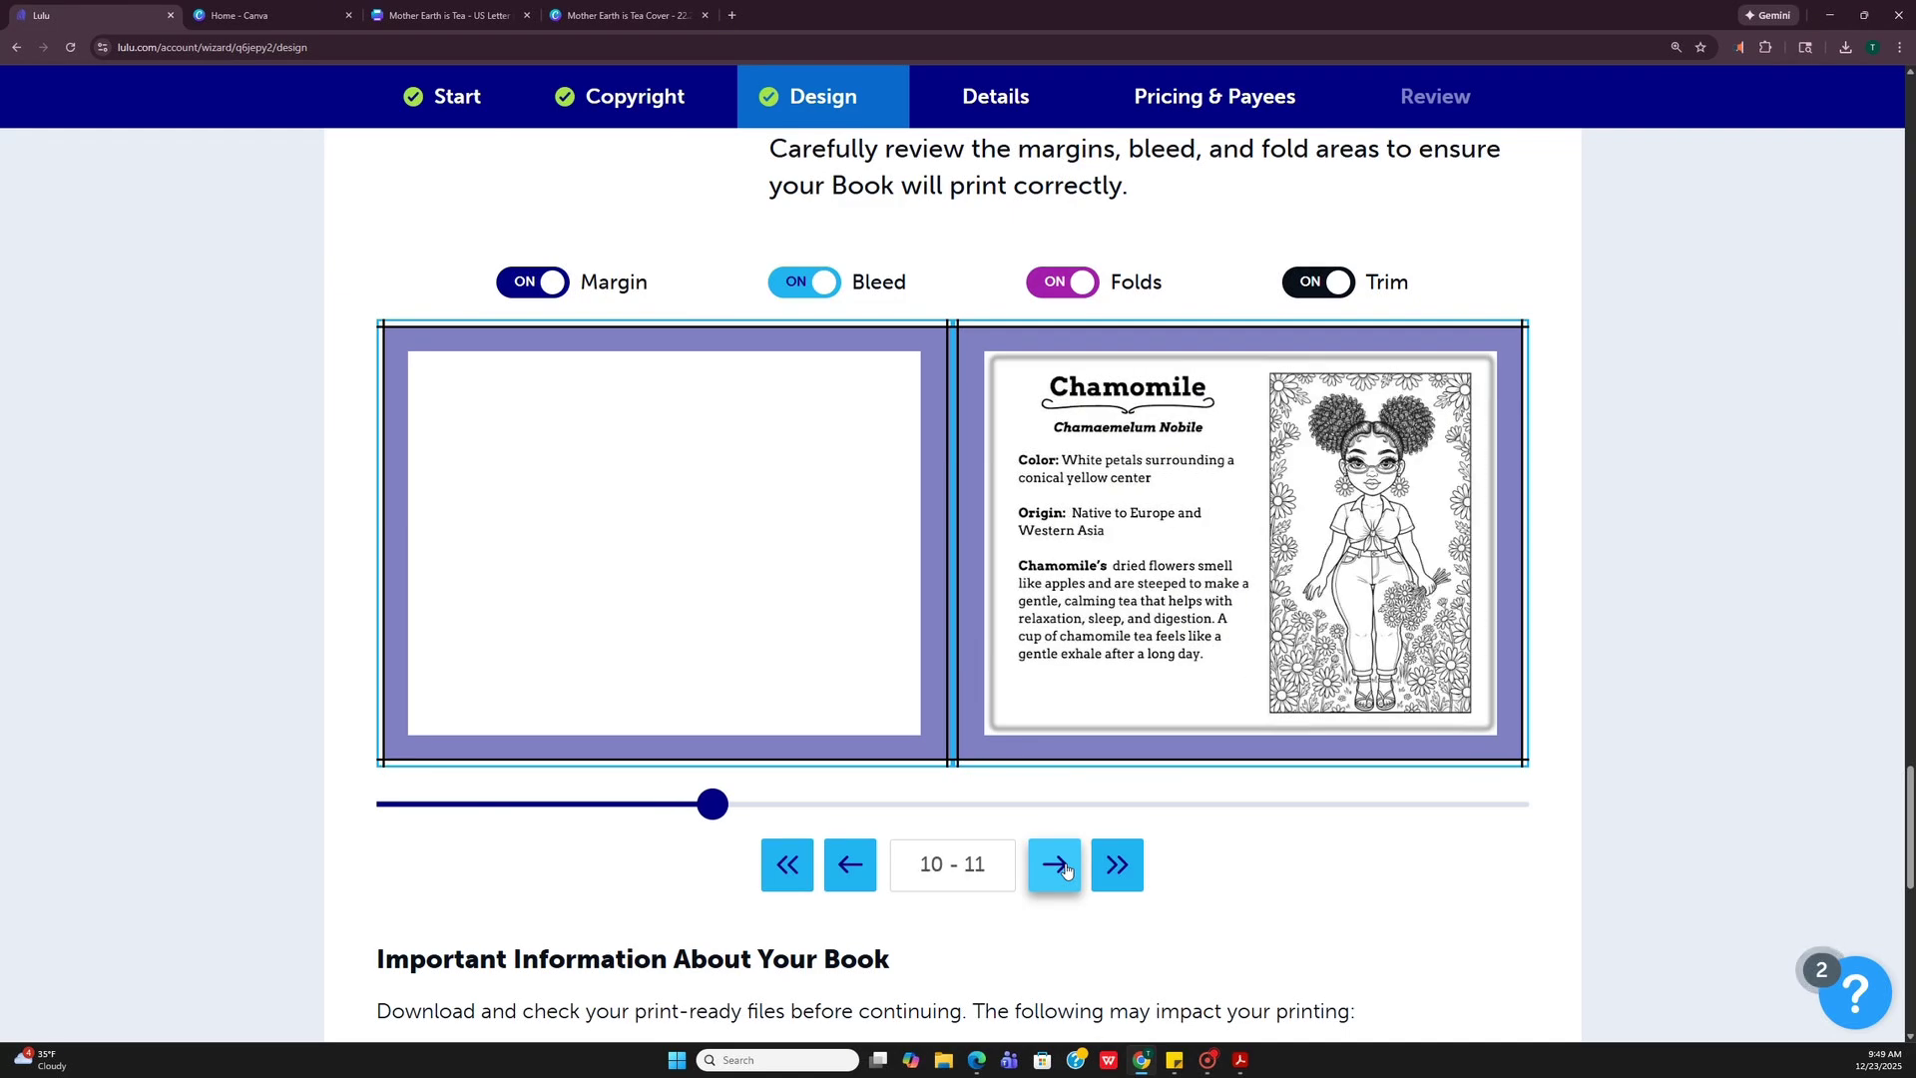
Continue to the book details and enter the description beginning "Mother Earth Is Tea is a beautifully designed coloring book that blends mindful creativity with herbal education.".
scroll(1003, 871, down, 6)
click(1003, 871)
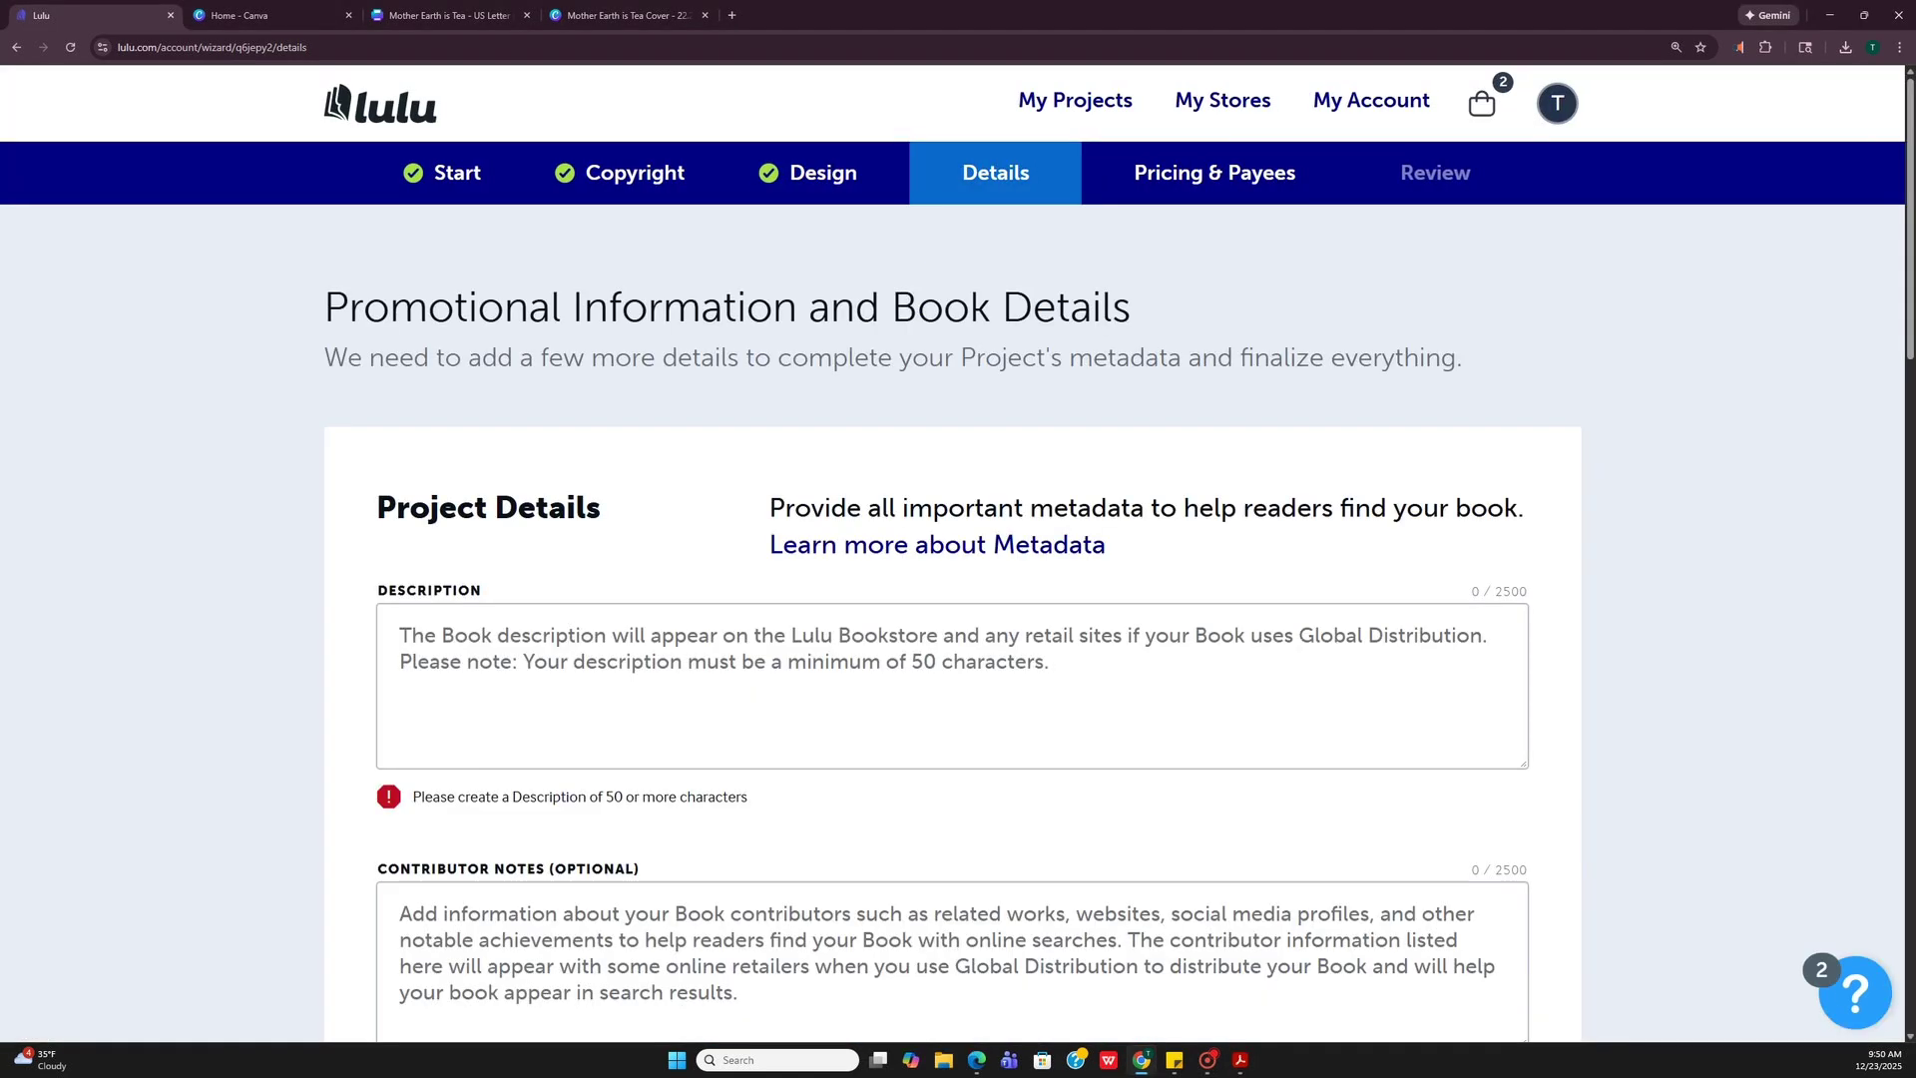
scroll(1295, 648, down, 2)
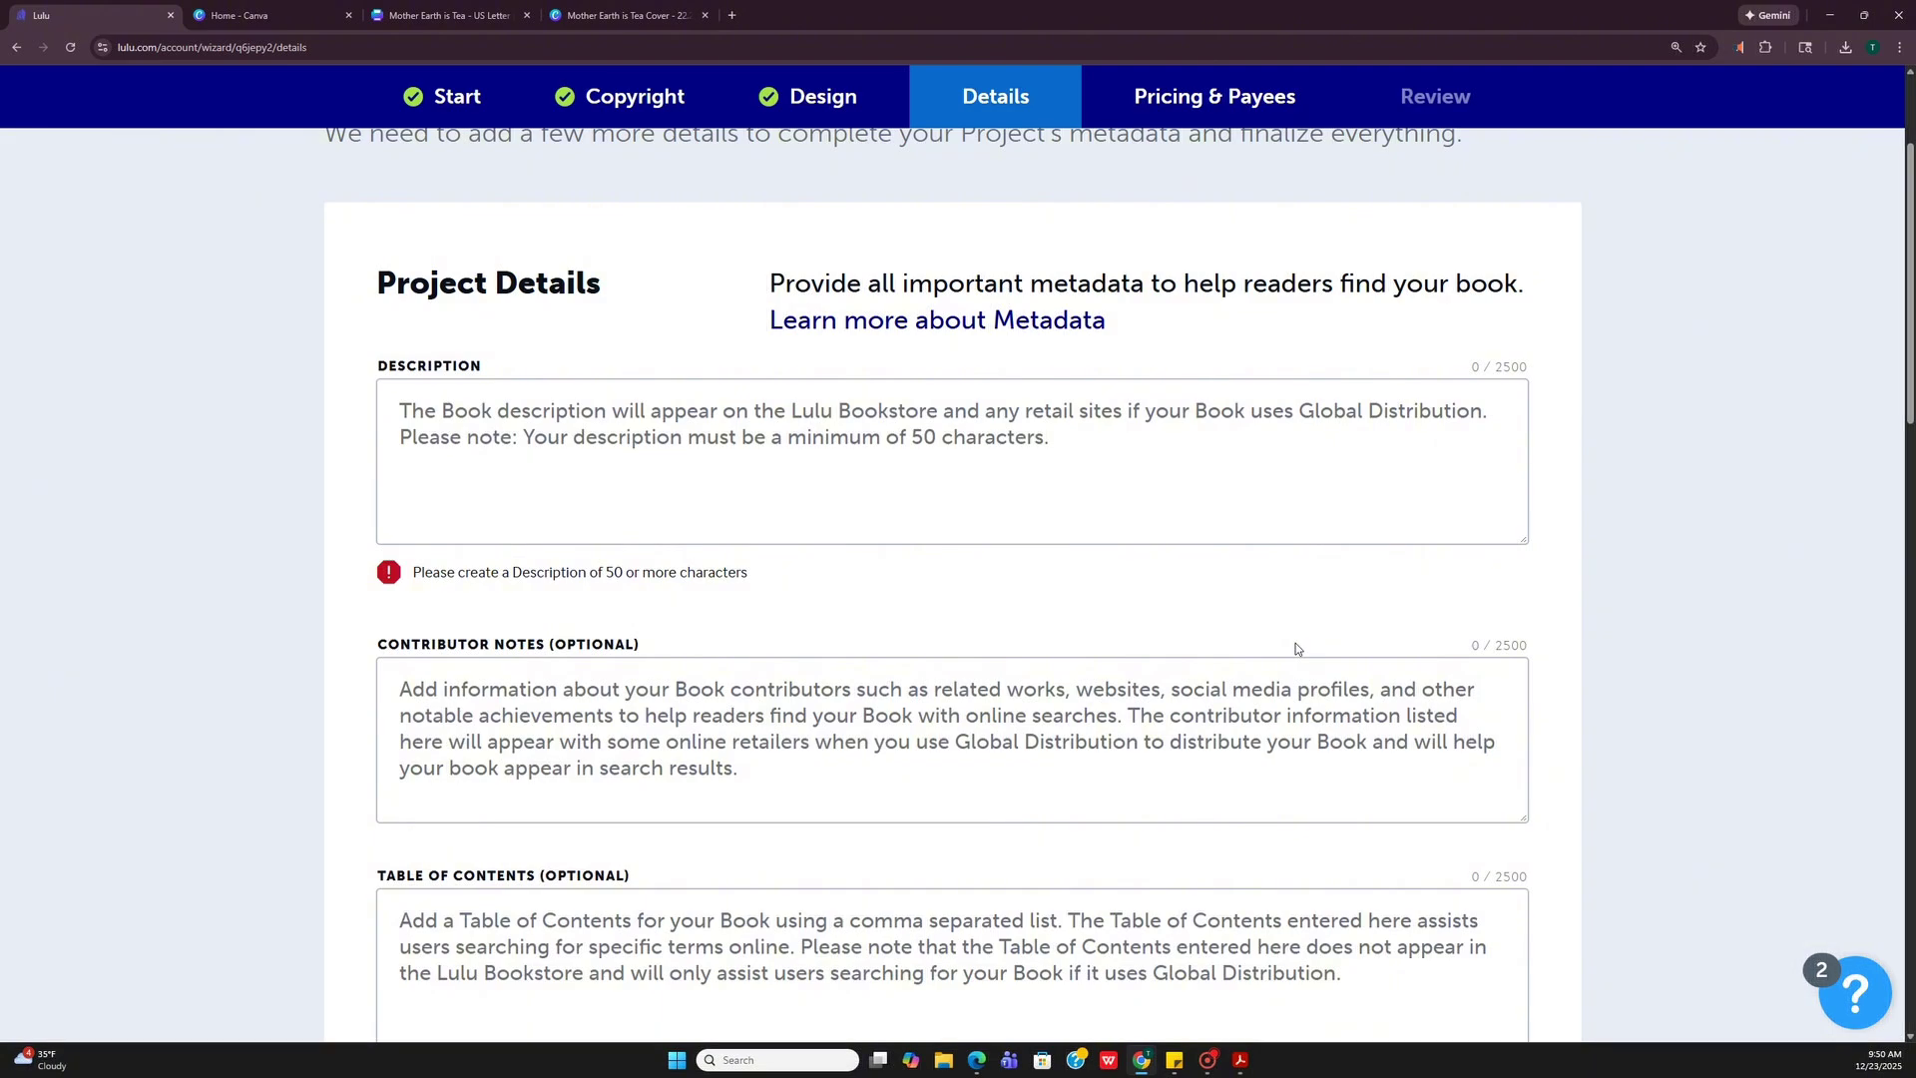
scroll(1296, 648, down, 1)
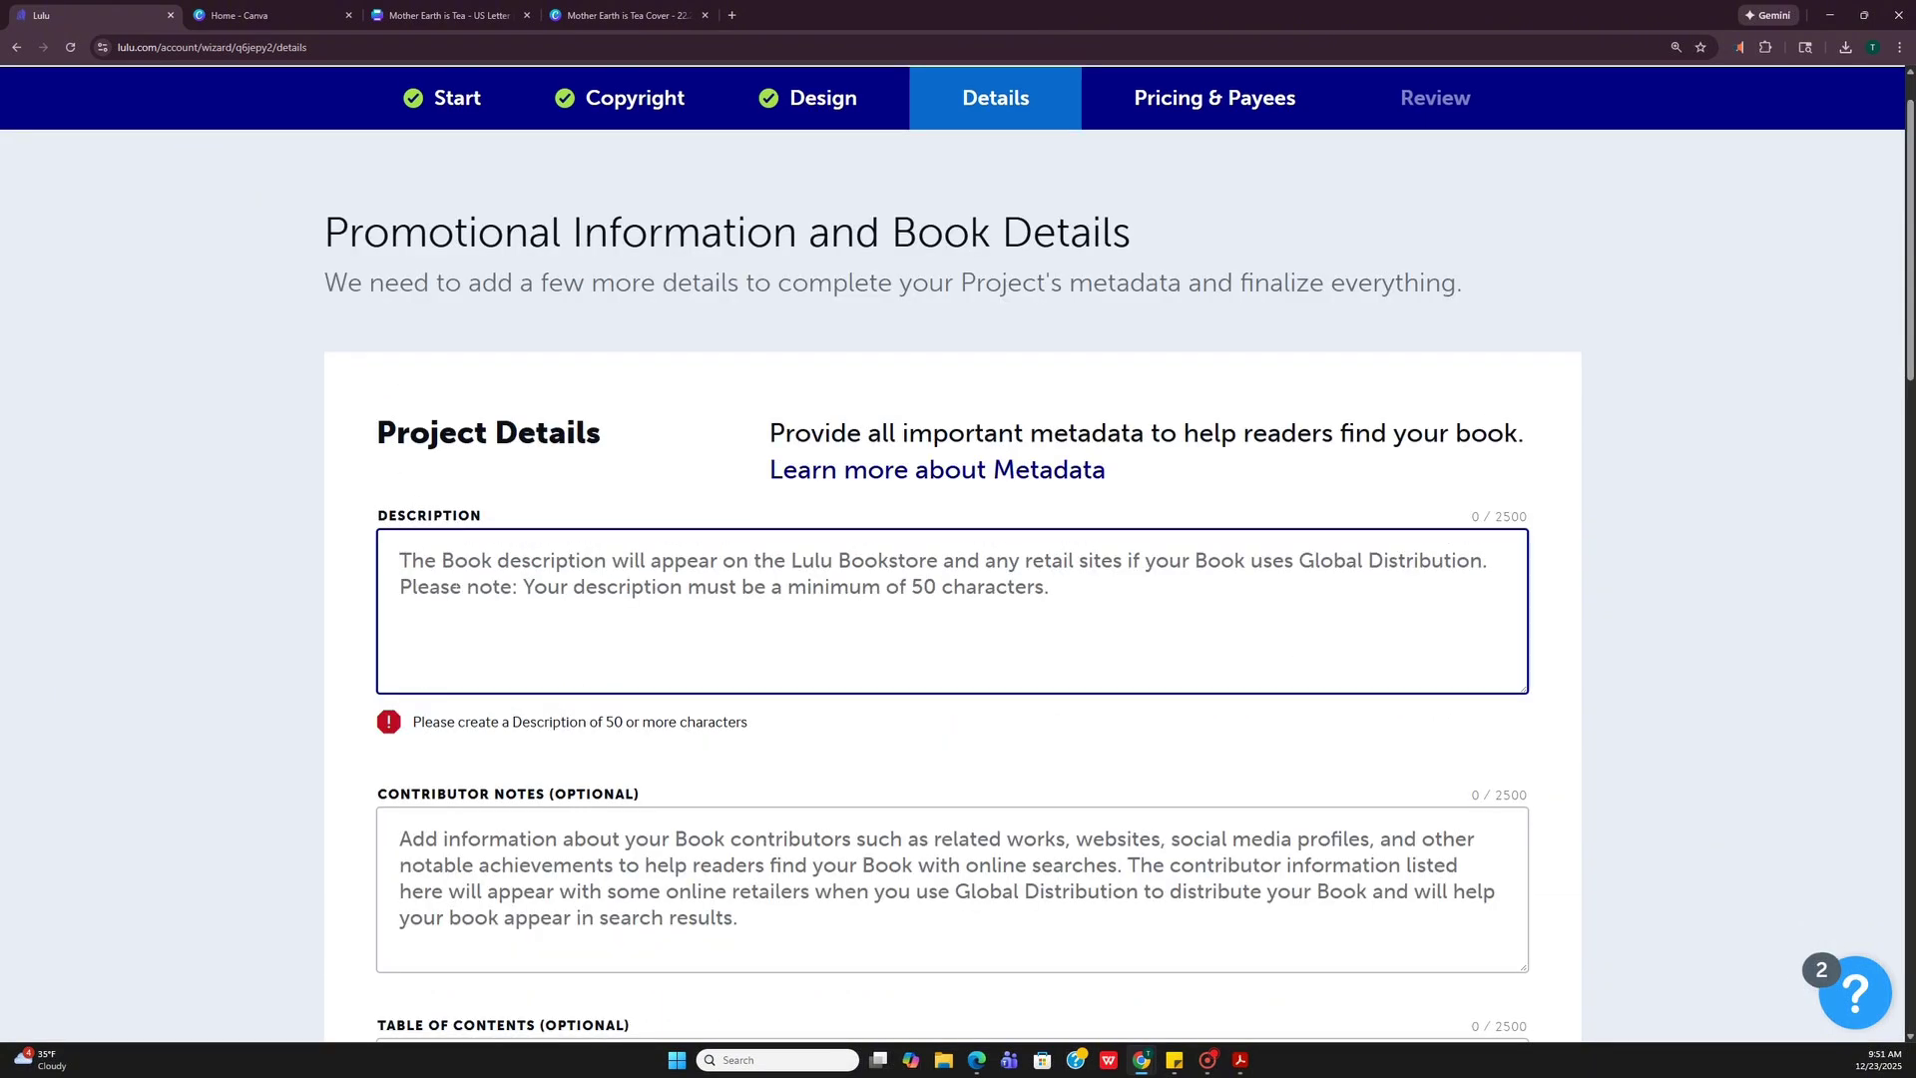
text(Mother Earth Is Tea is a beautifully designed coloring book that blends mindful creativity with herbal education. Inside, you will explore 20 different herbs, each paired with elegant illustrations of Black women and thoughtfully written descriptions. Every herb includes its color, origin, and a brief overview of traditional uses, making learning feel accessible and enjoyable. Perfect for moments of rest and reflection, this book invites you to slow down, color with intention, and reconnect with the quiet wisdom of nature.)
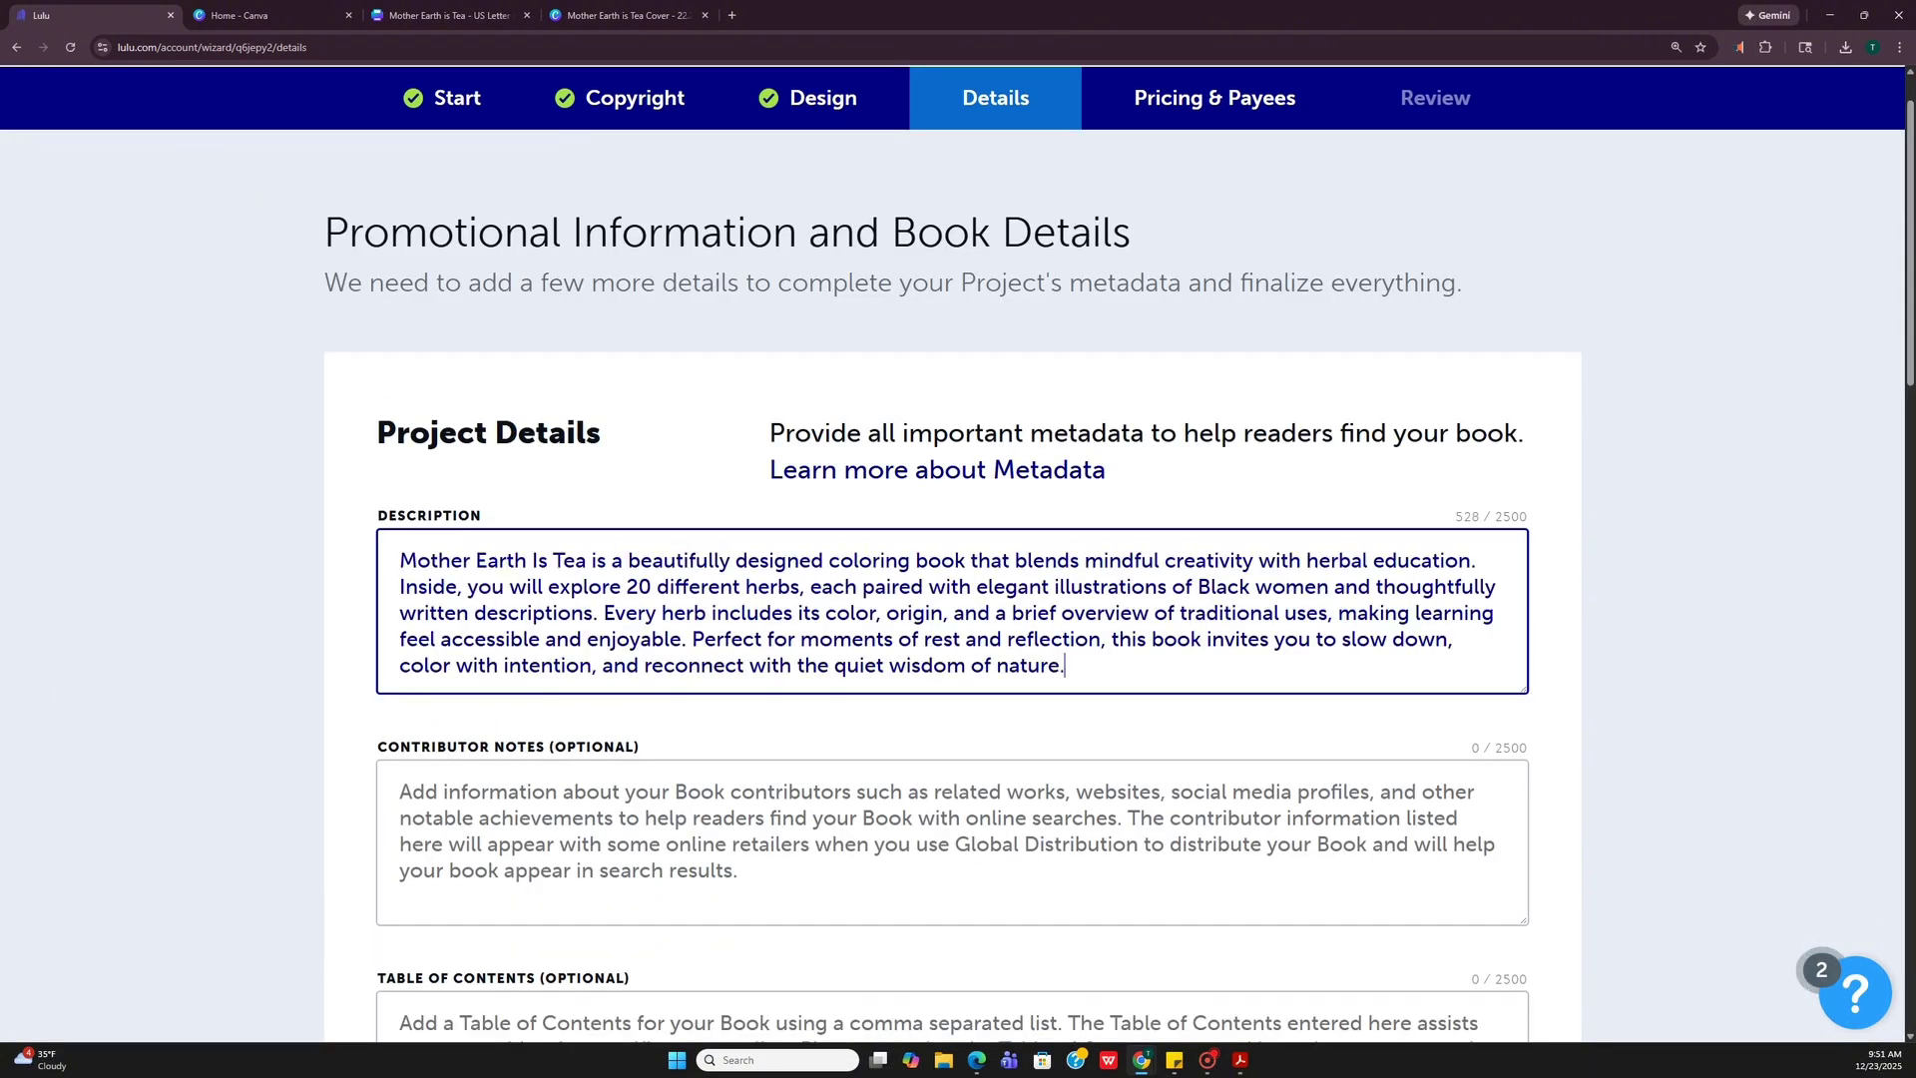
Insert "Coloring Book" after "Mother Earth Is Tea" in the first sentence of the description.
click(593, 560)
text(Coloring )
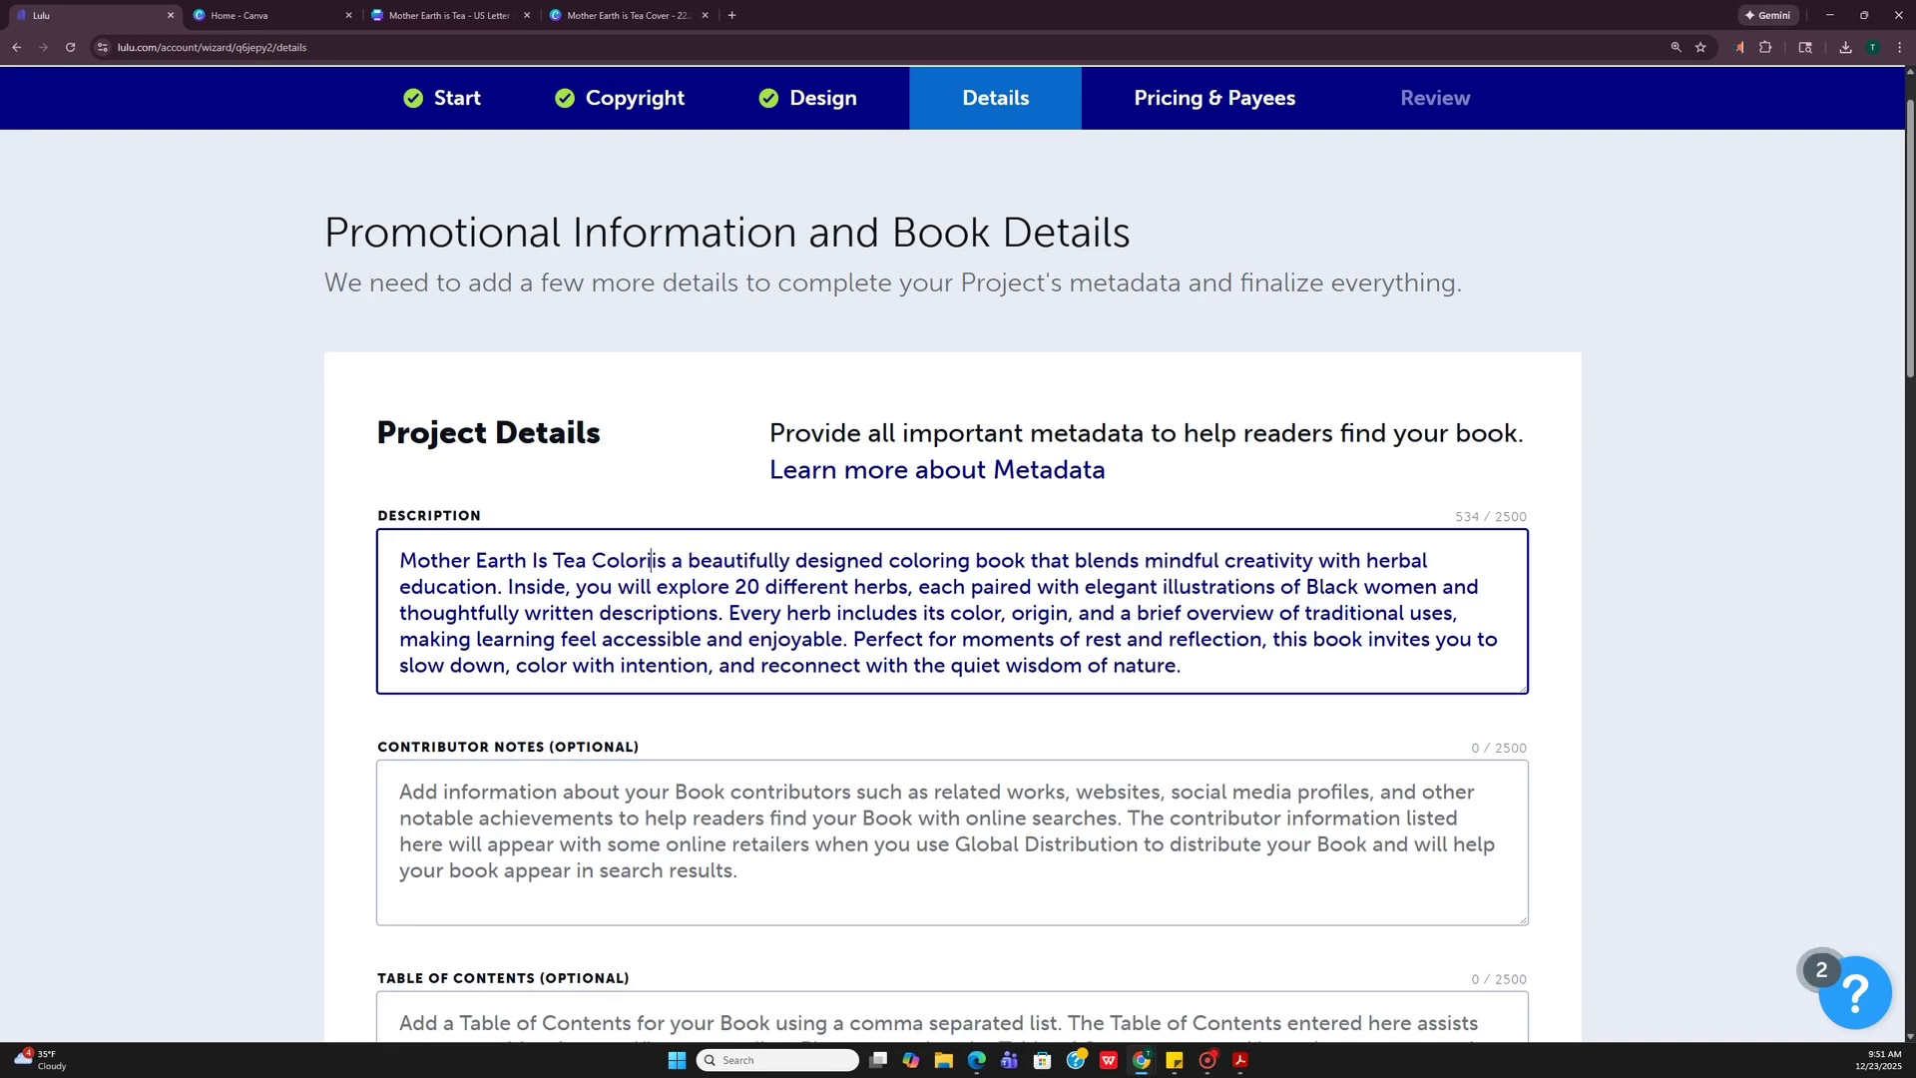
text(Book)
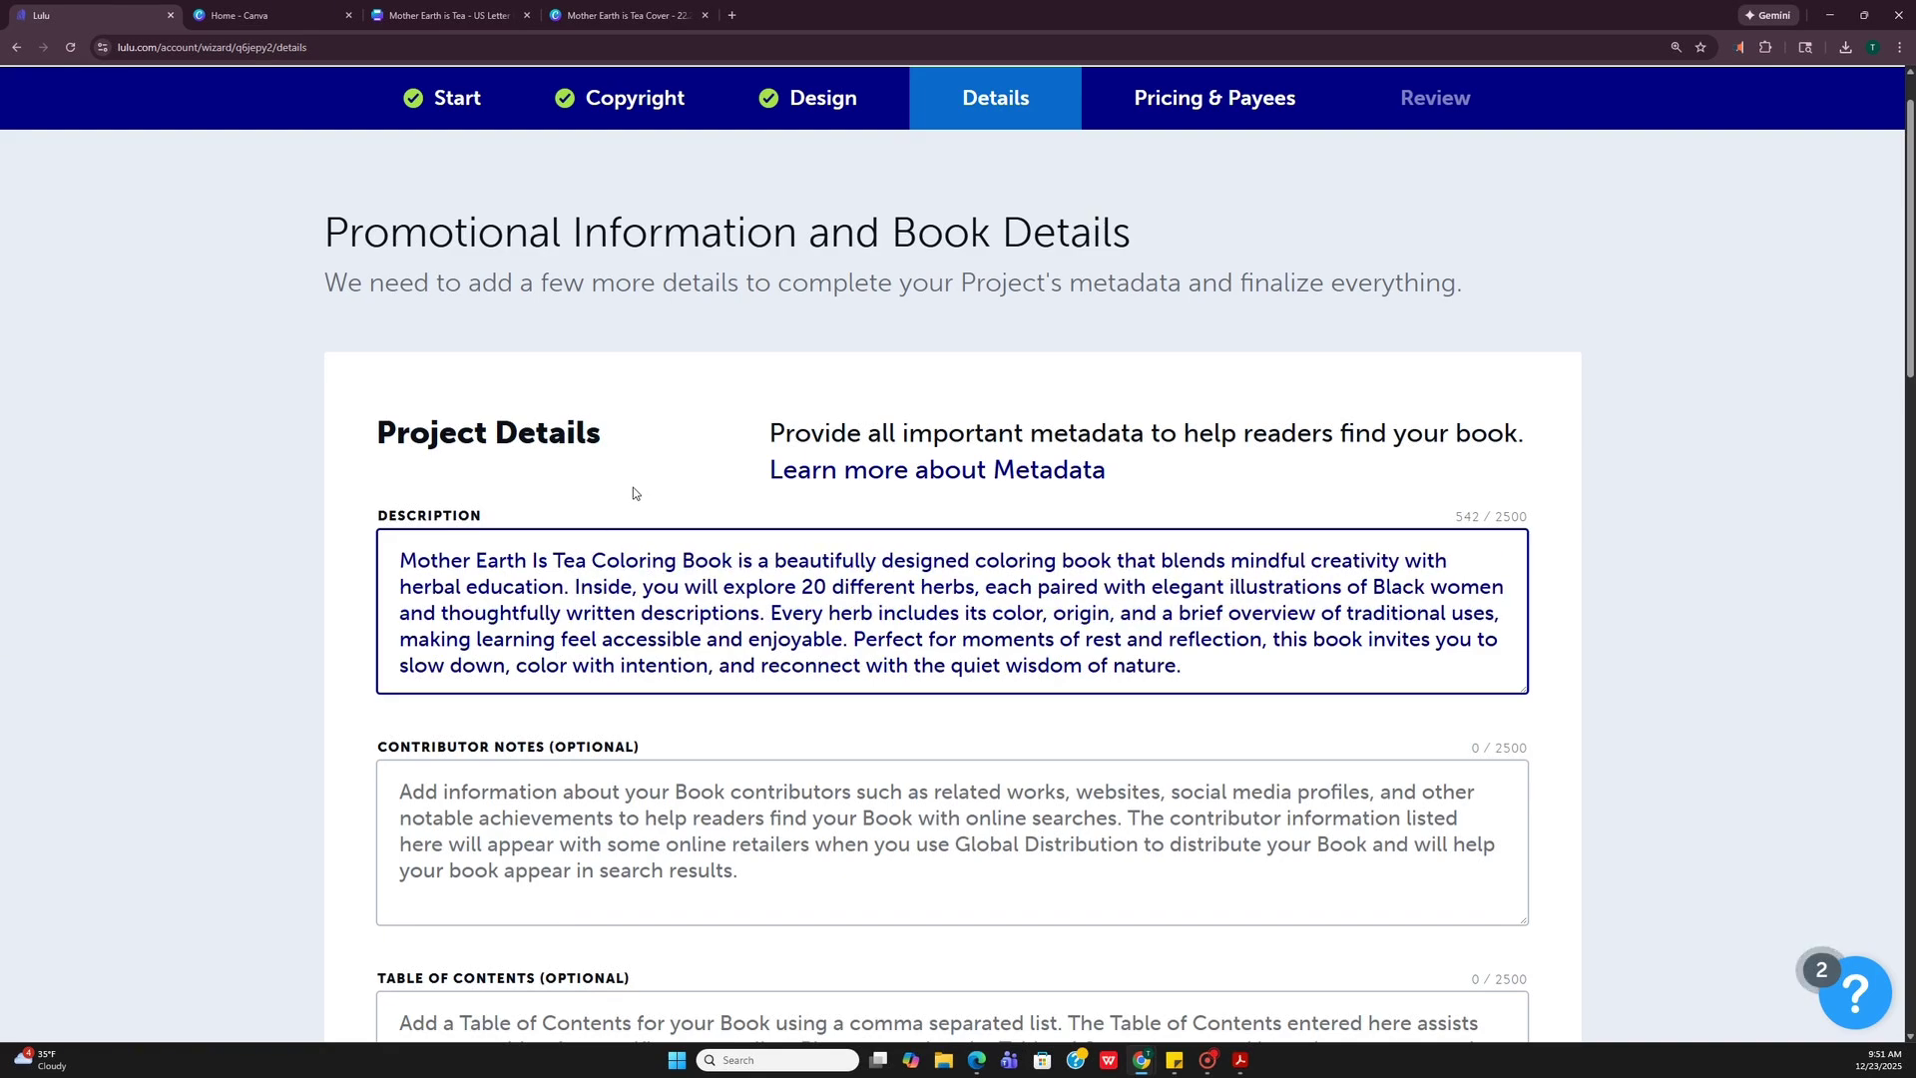
Set the BISAC main category to GAMES & ACTIVITIES / Coloring Books.
scroll(633, 489, down, 6)
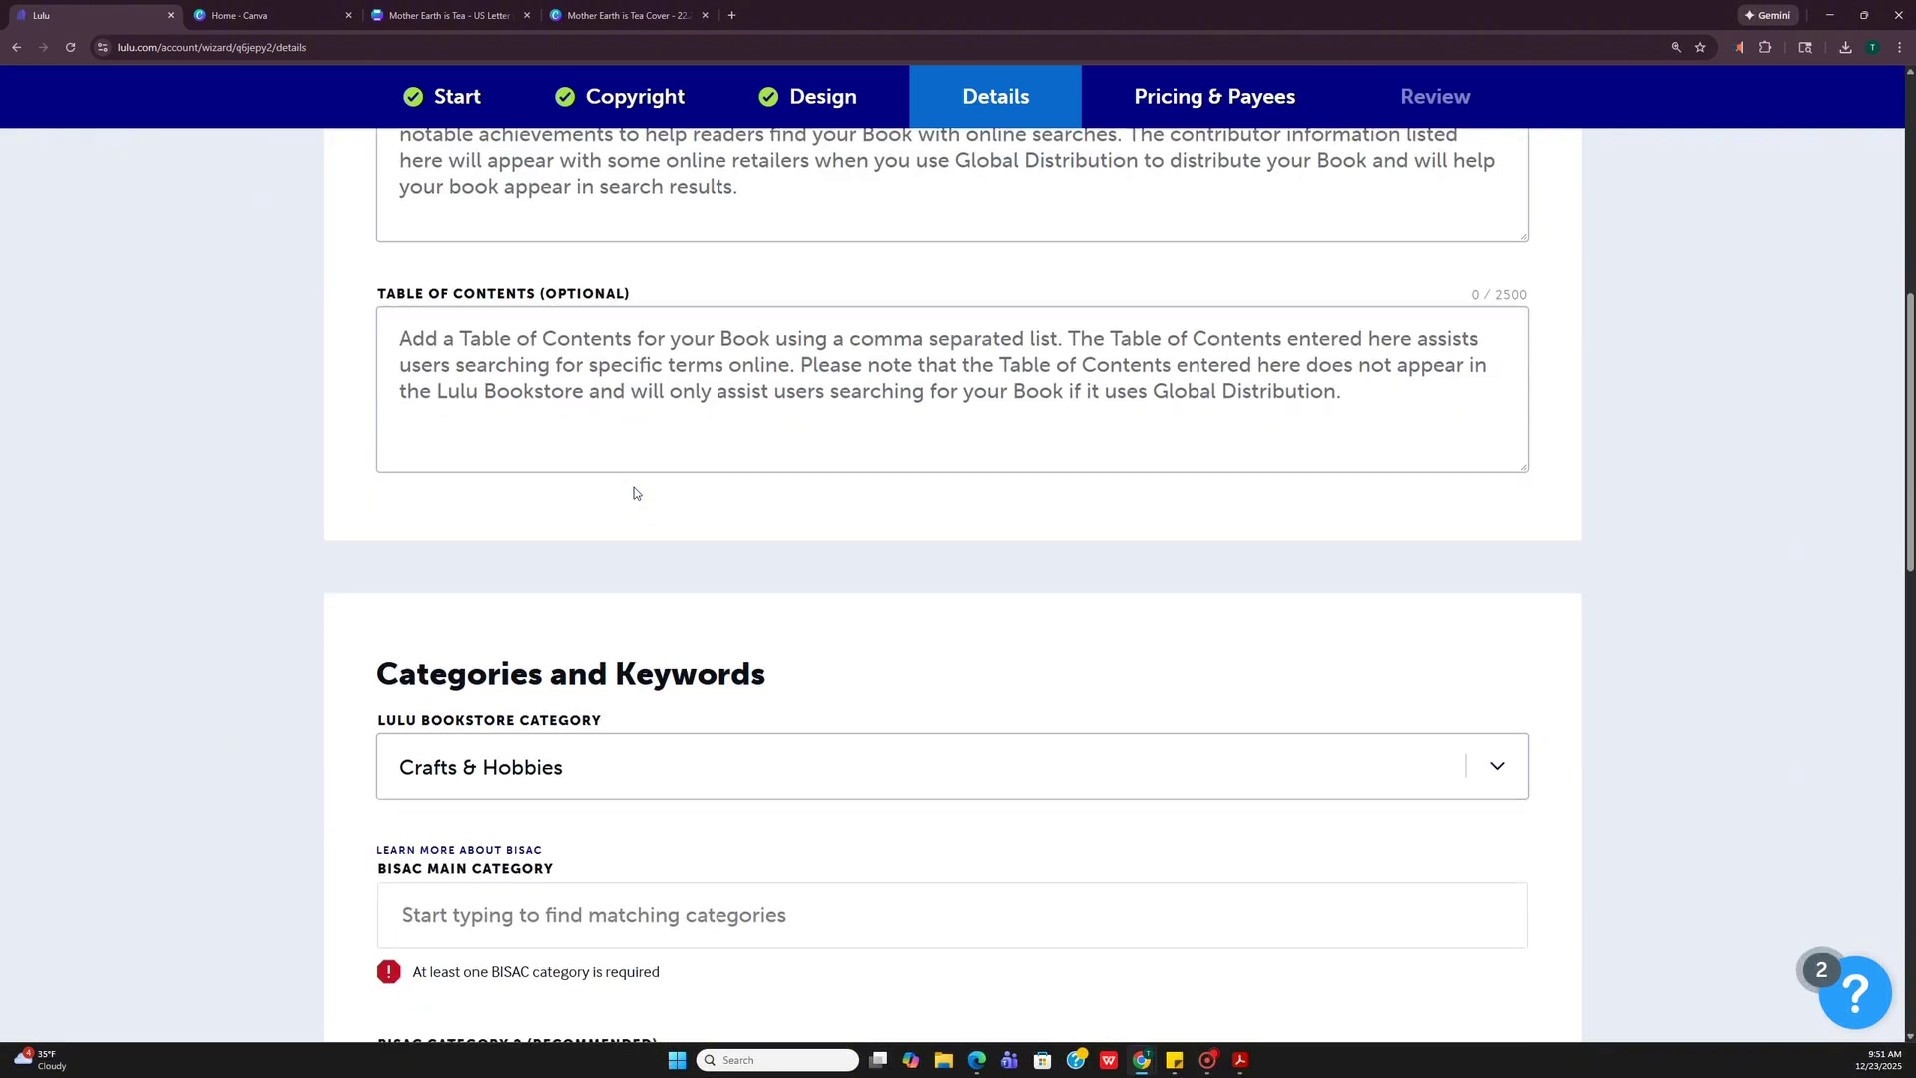
scroll(633, 492, down, 3)
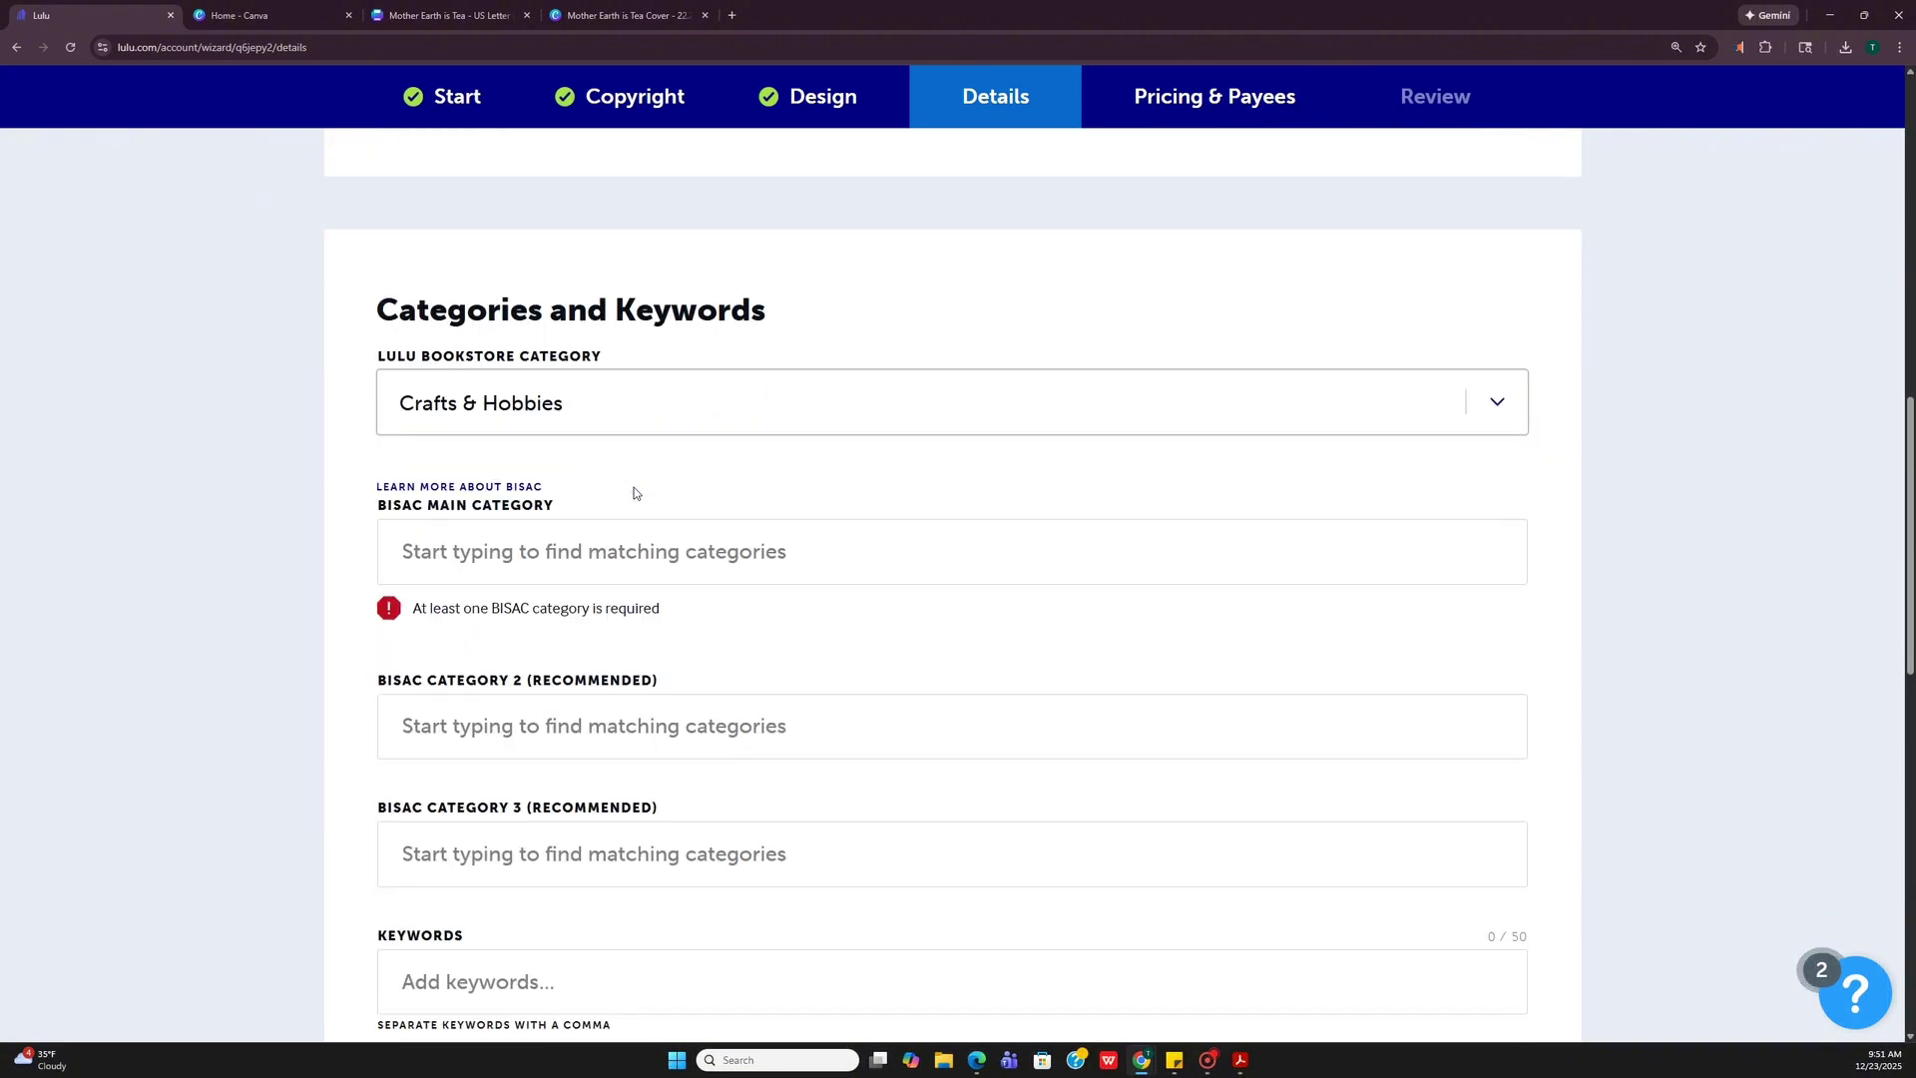
click(576, 568)
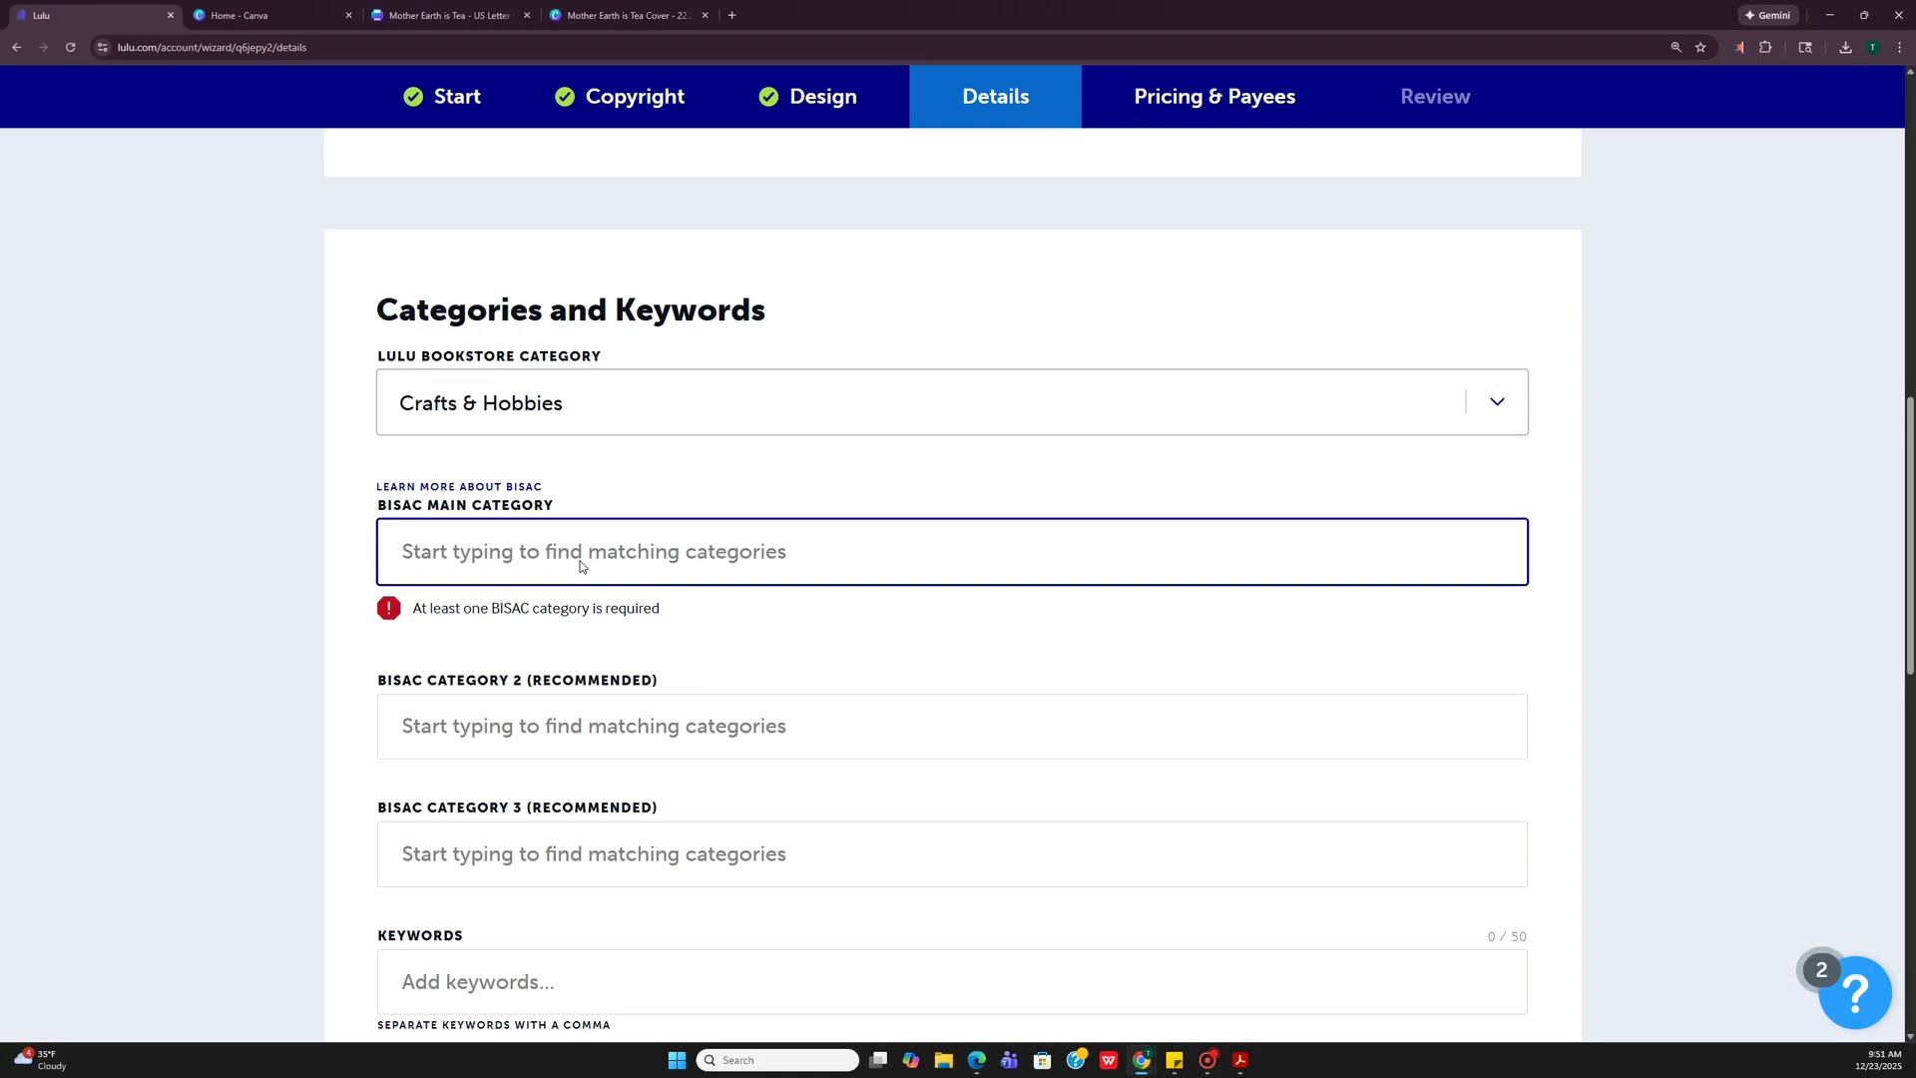
text(C)
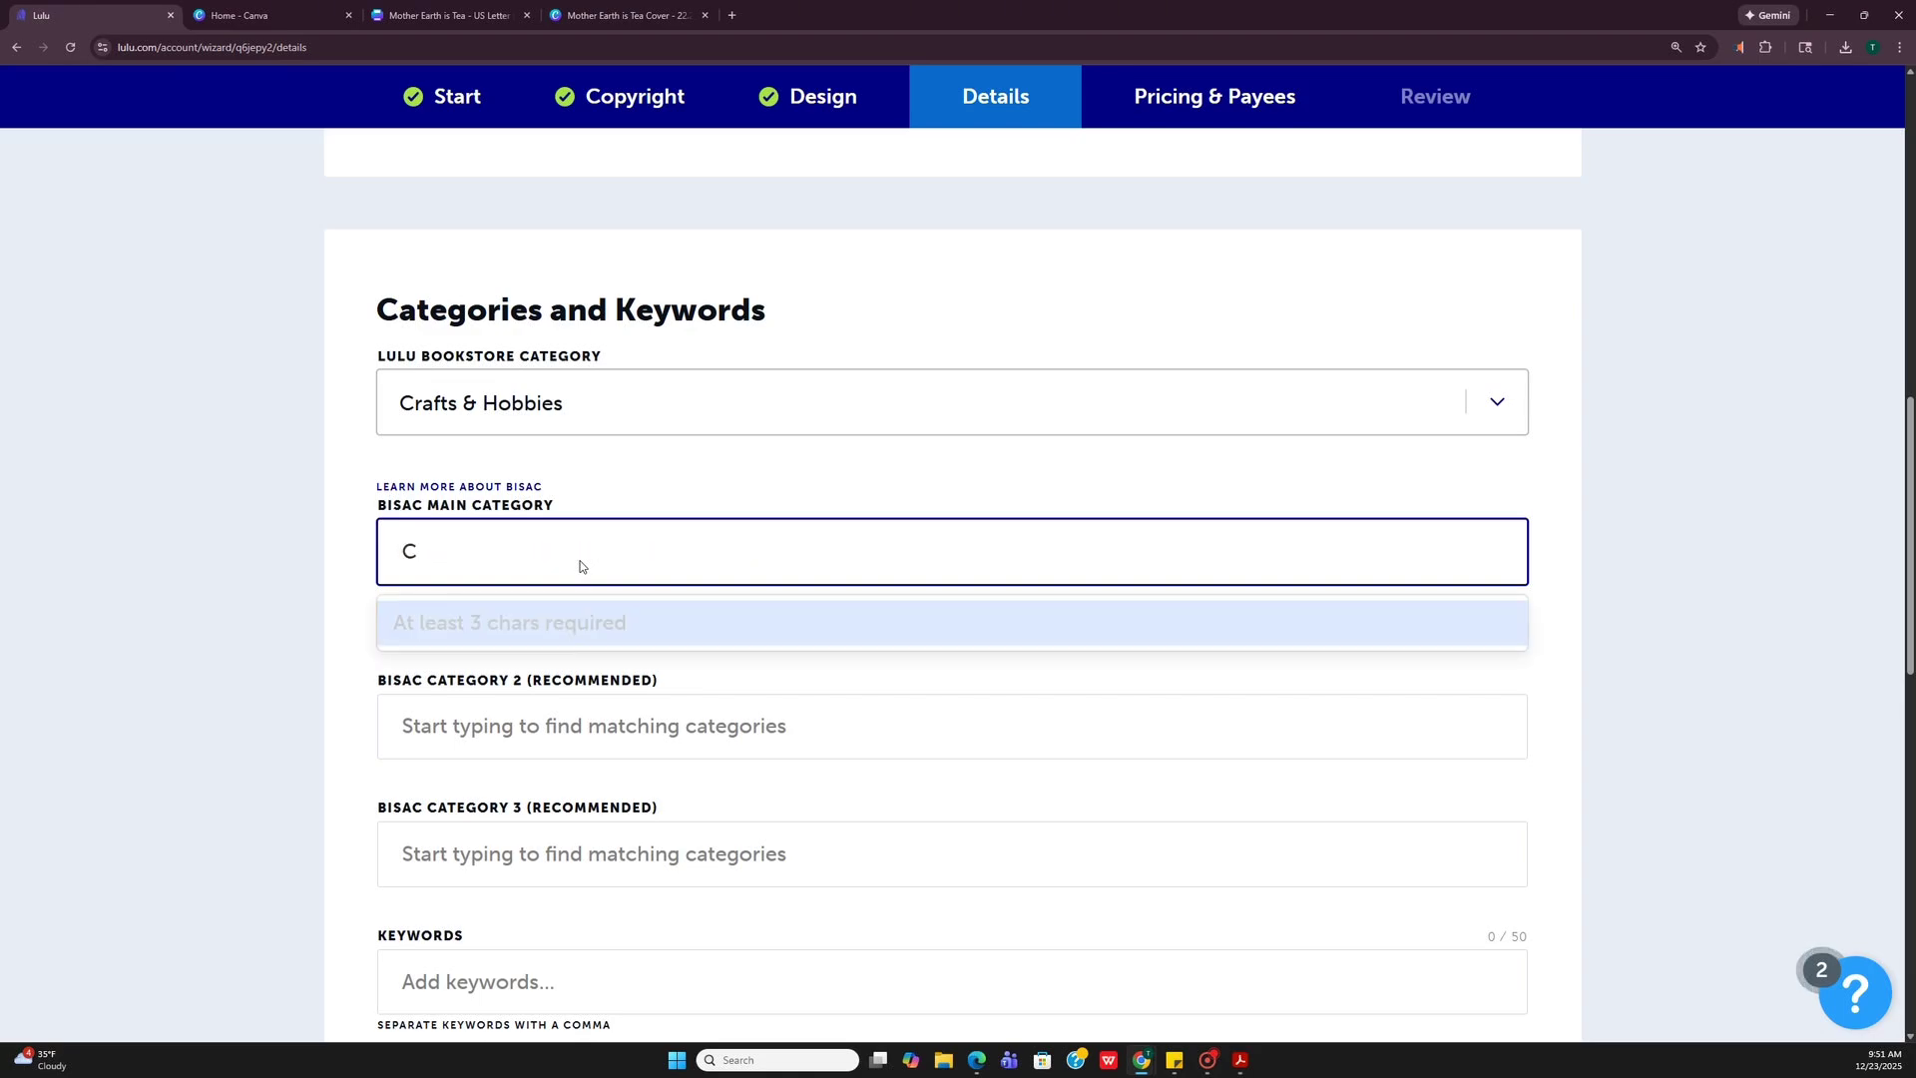
text(oloring)
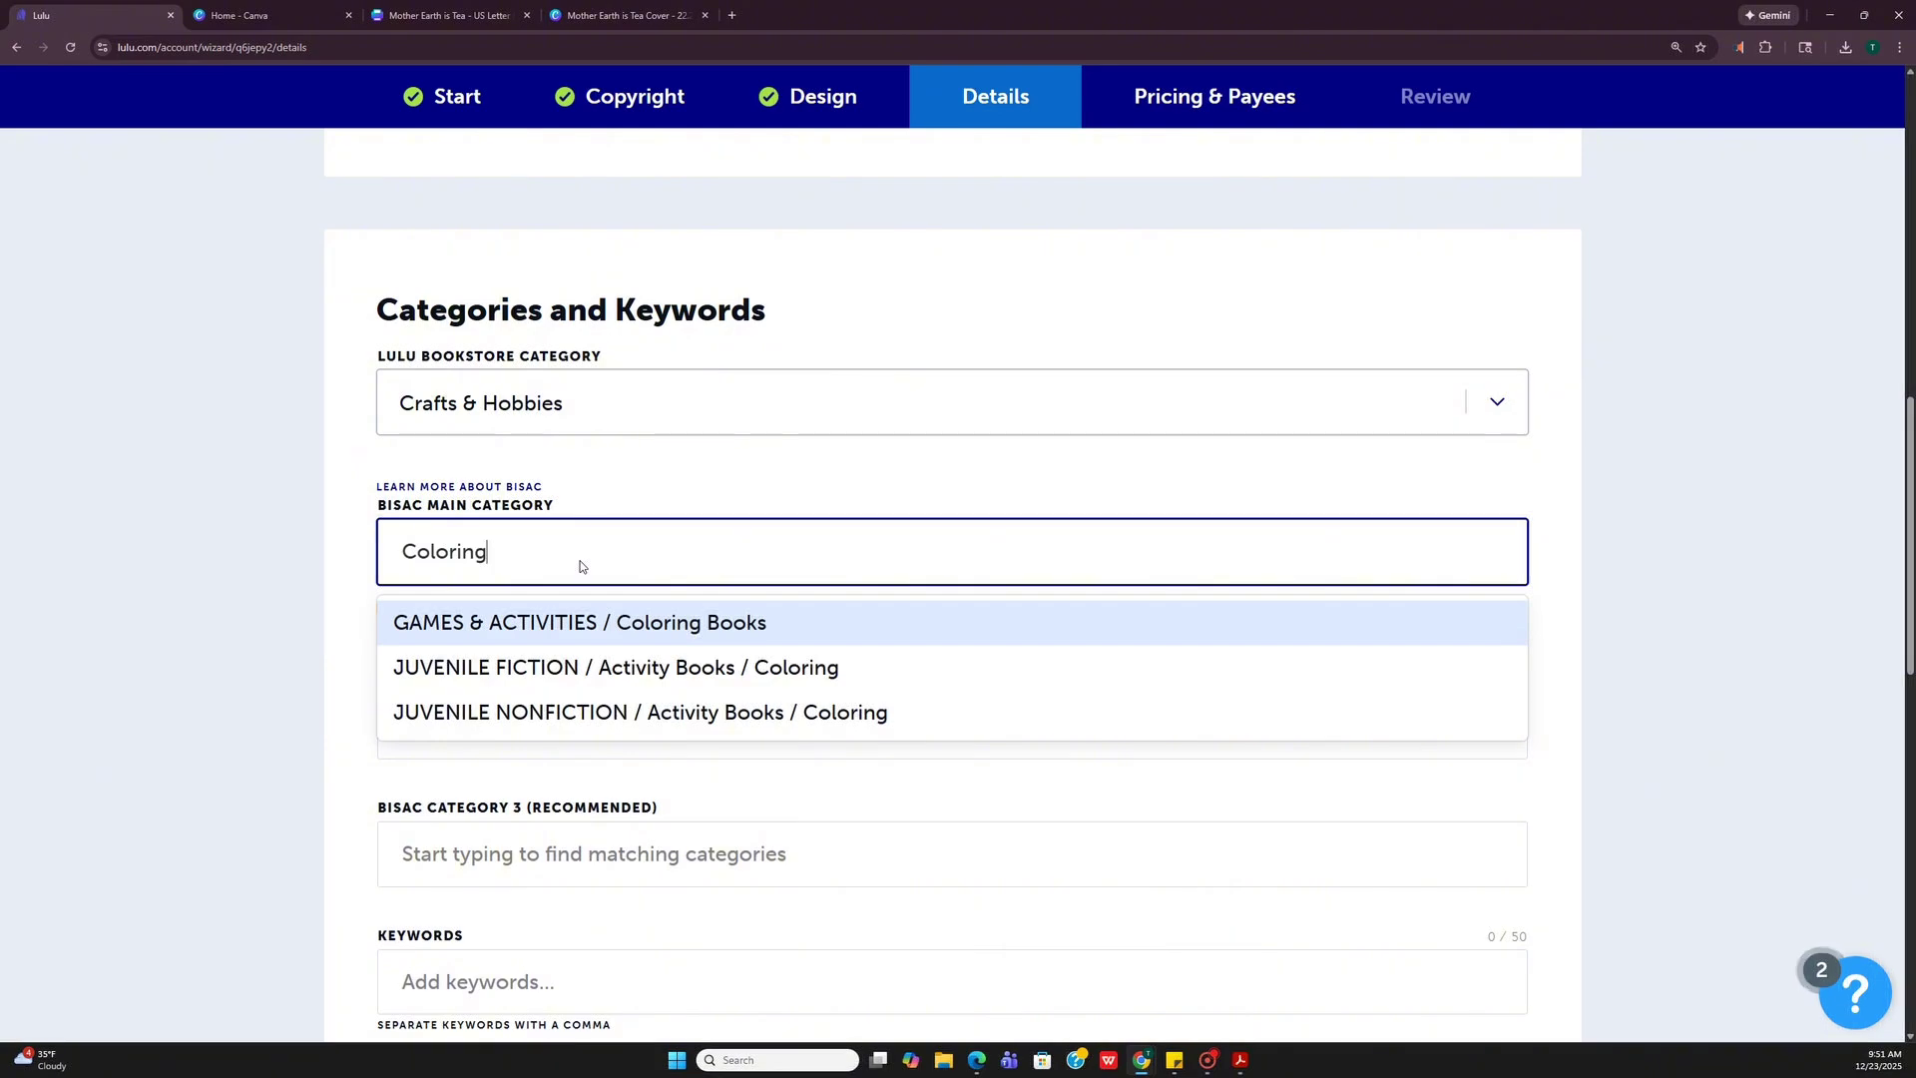
click(599, 632)
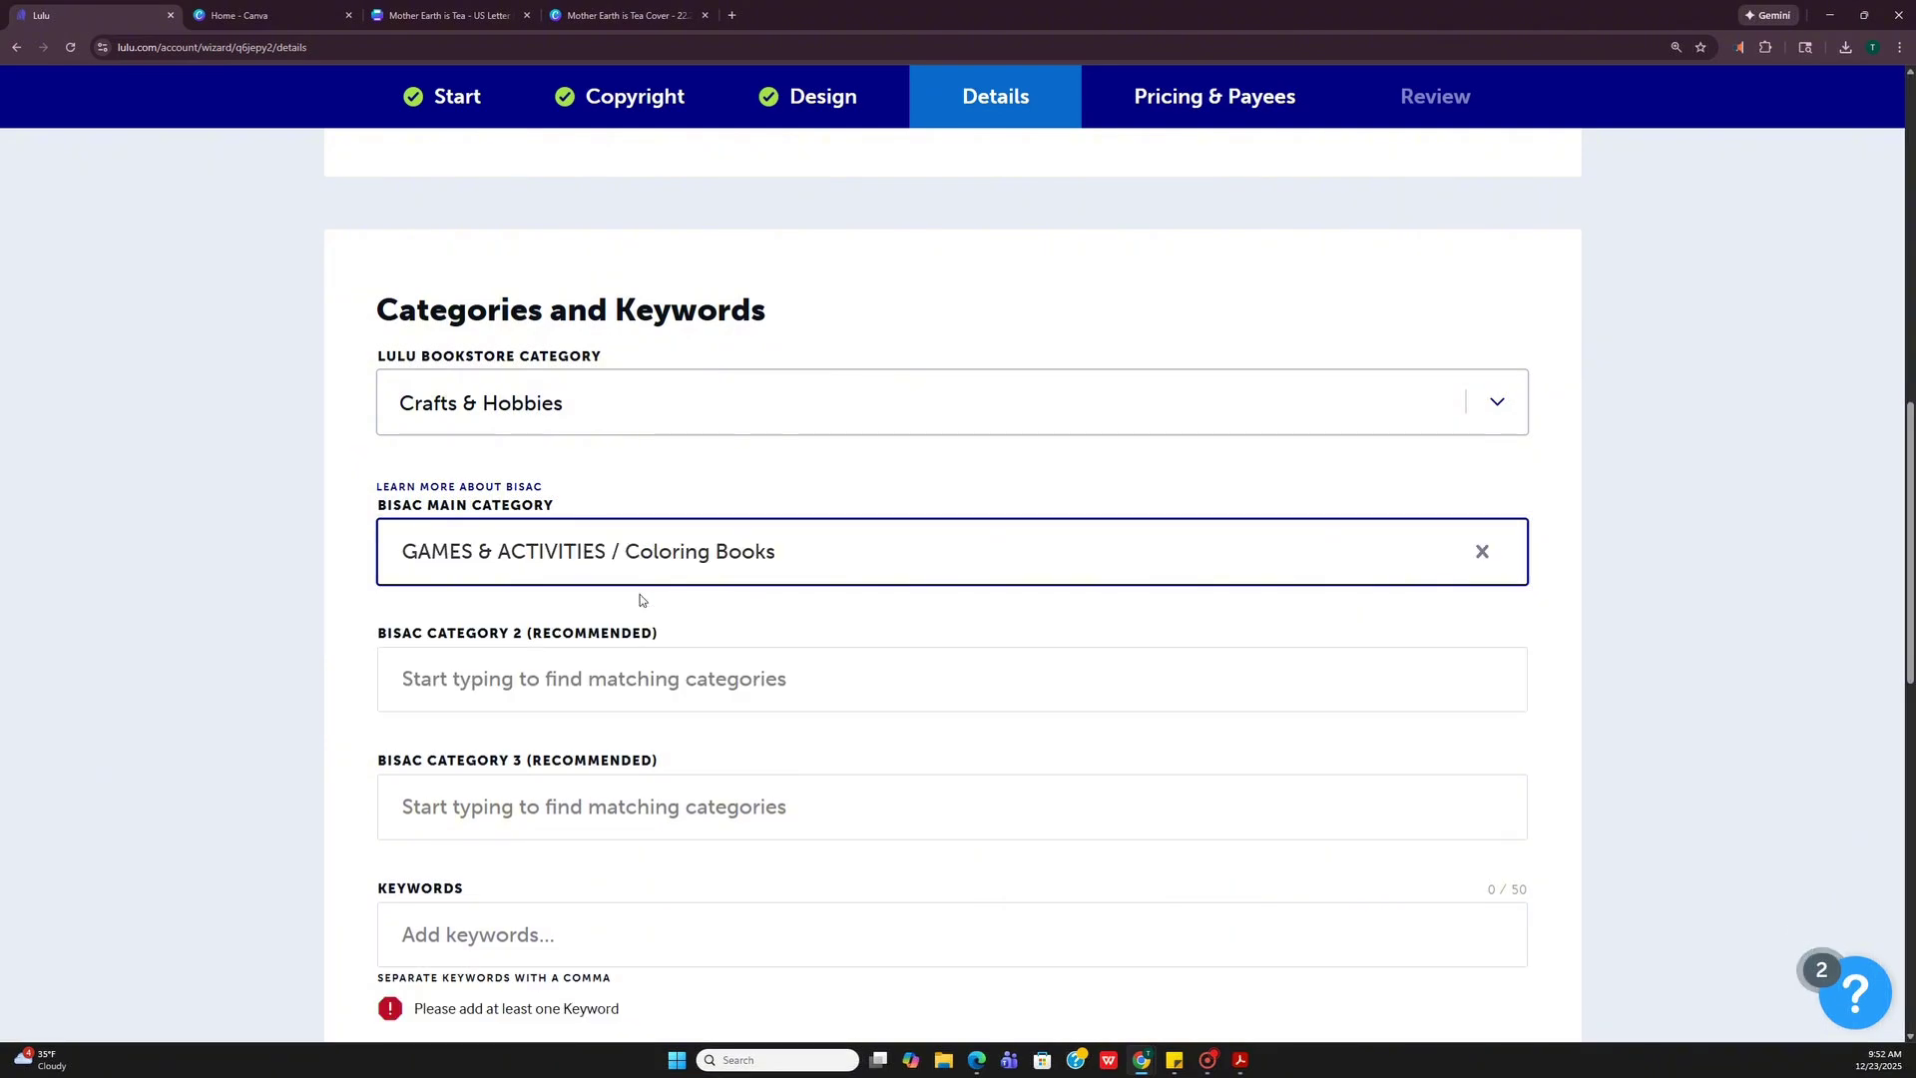
Add "coloring book for adults" as the first keyword for the book.
scroll(640, 600, down, 2)
click(514, 715)
text(coloring)
key(BackSpace)
key(BackSpace)
text(in)
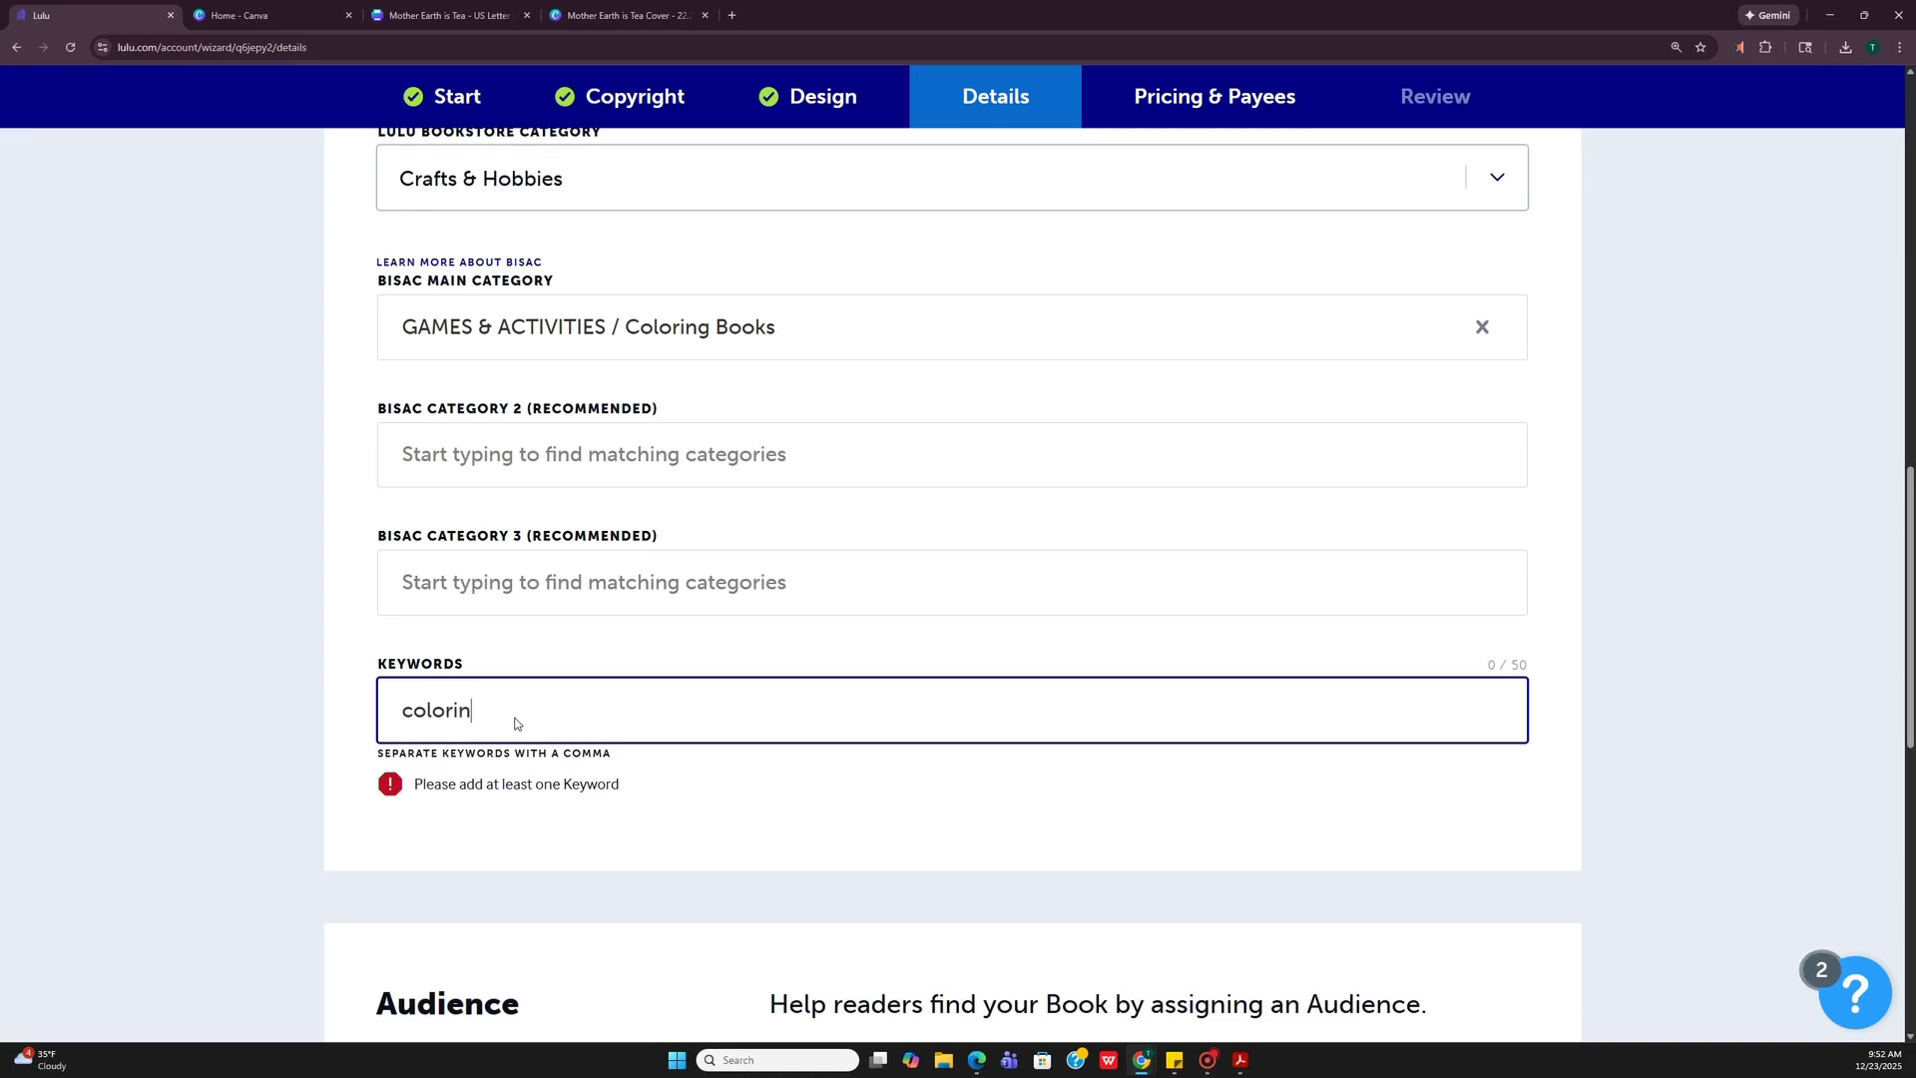
text(g book for adults)
key(comma)
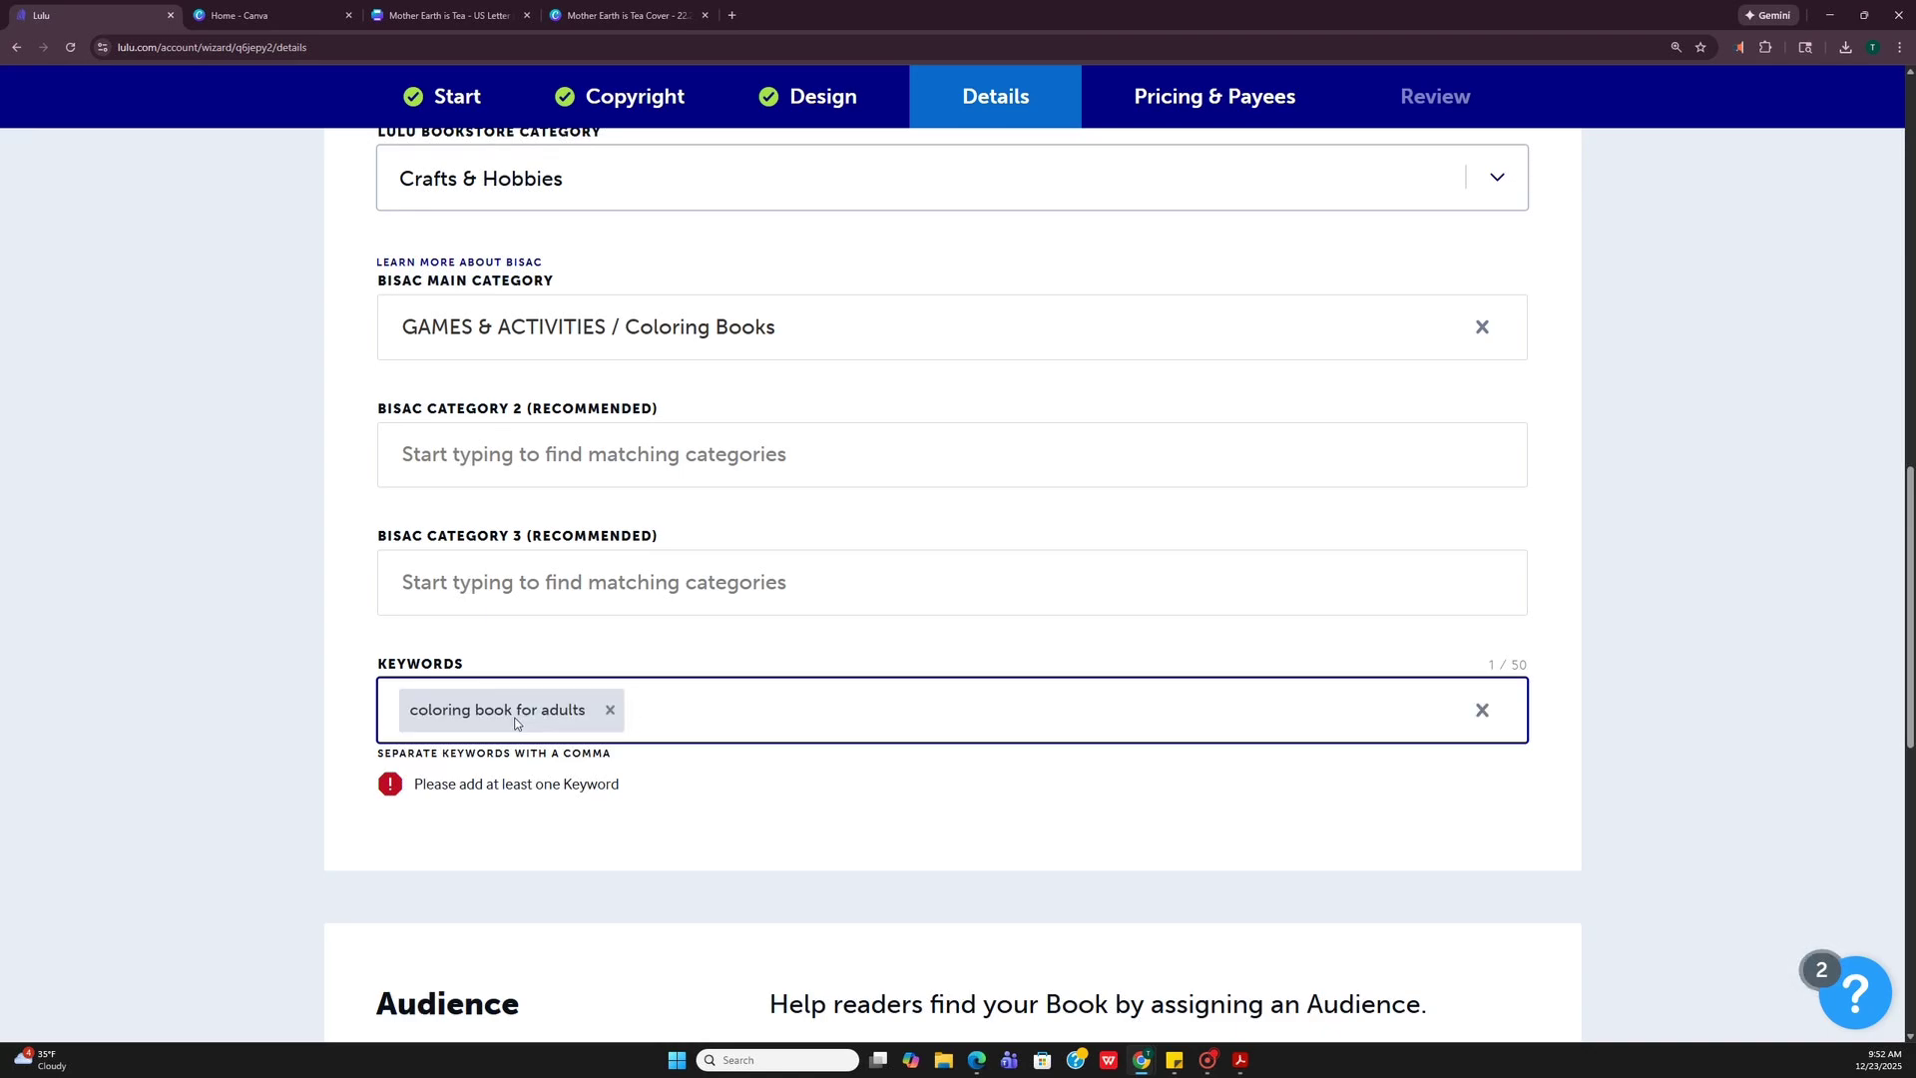
Add the keywords "coloring book for black women", "coloring book", "coloring", "herbs" and "flower coloring book".
text(cololr)
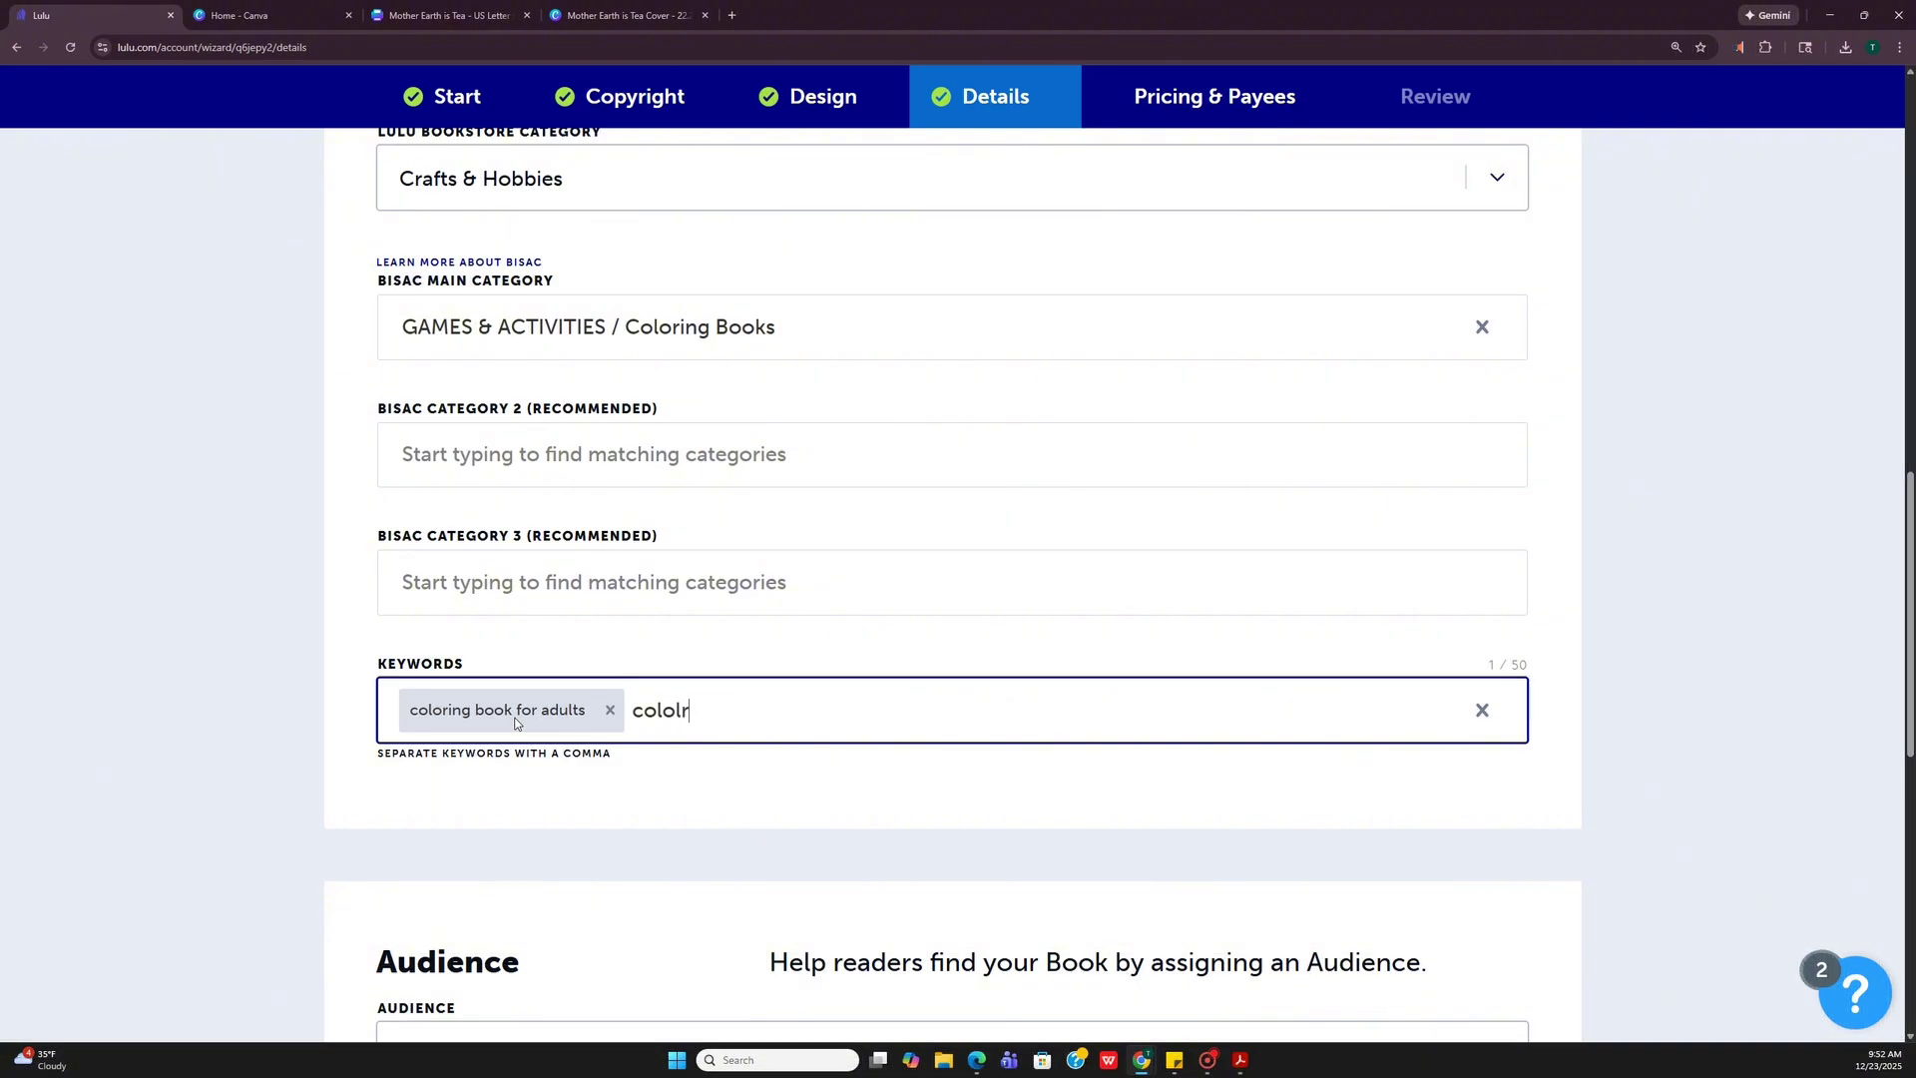
key(BackSpace)
key(BackSpace)
text(rio)
key(BackSpace)
text(ng book for black women,coloring book,coloring)
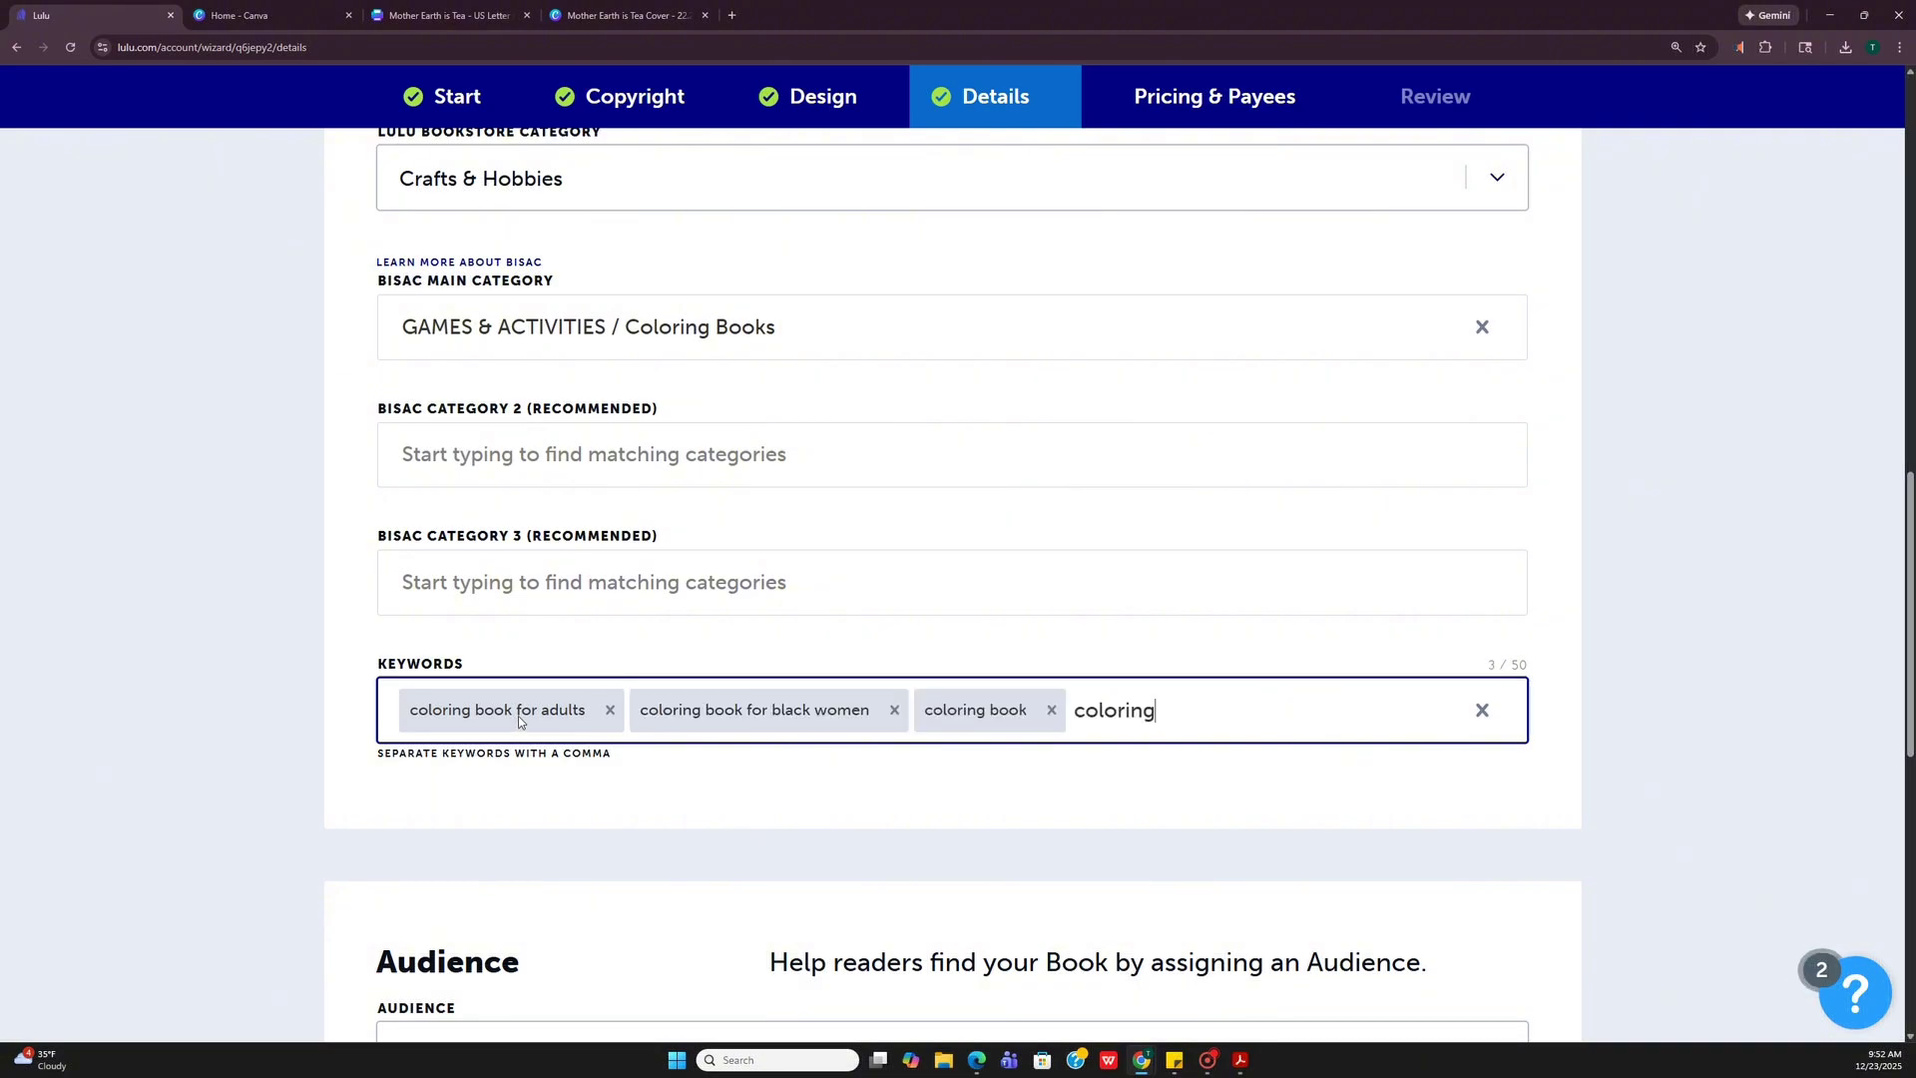
text(,herb)
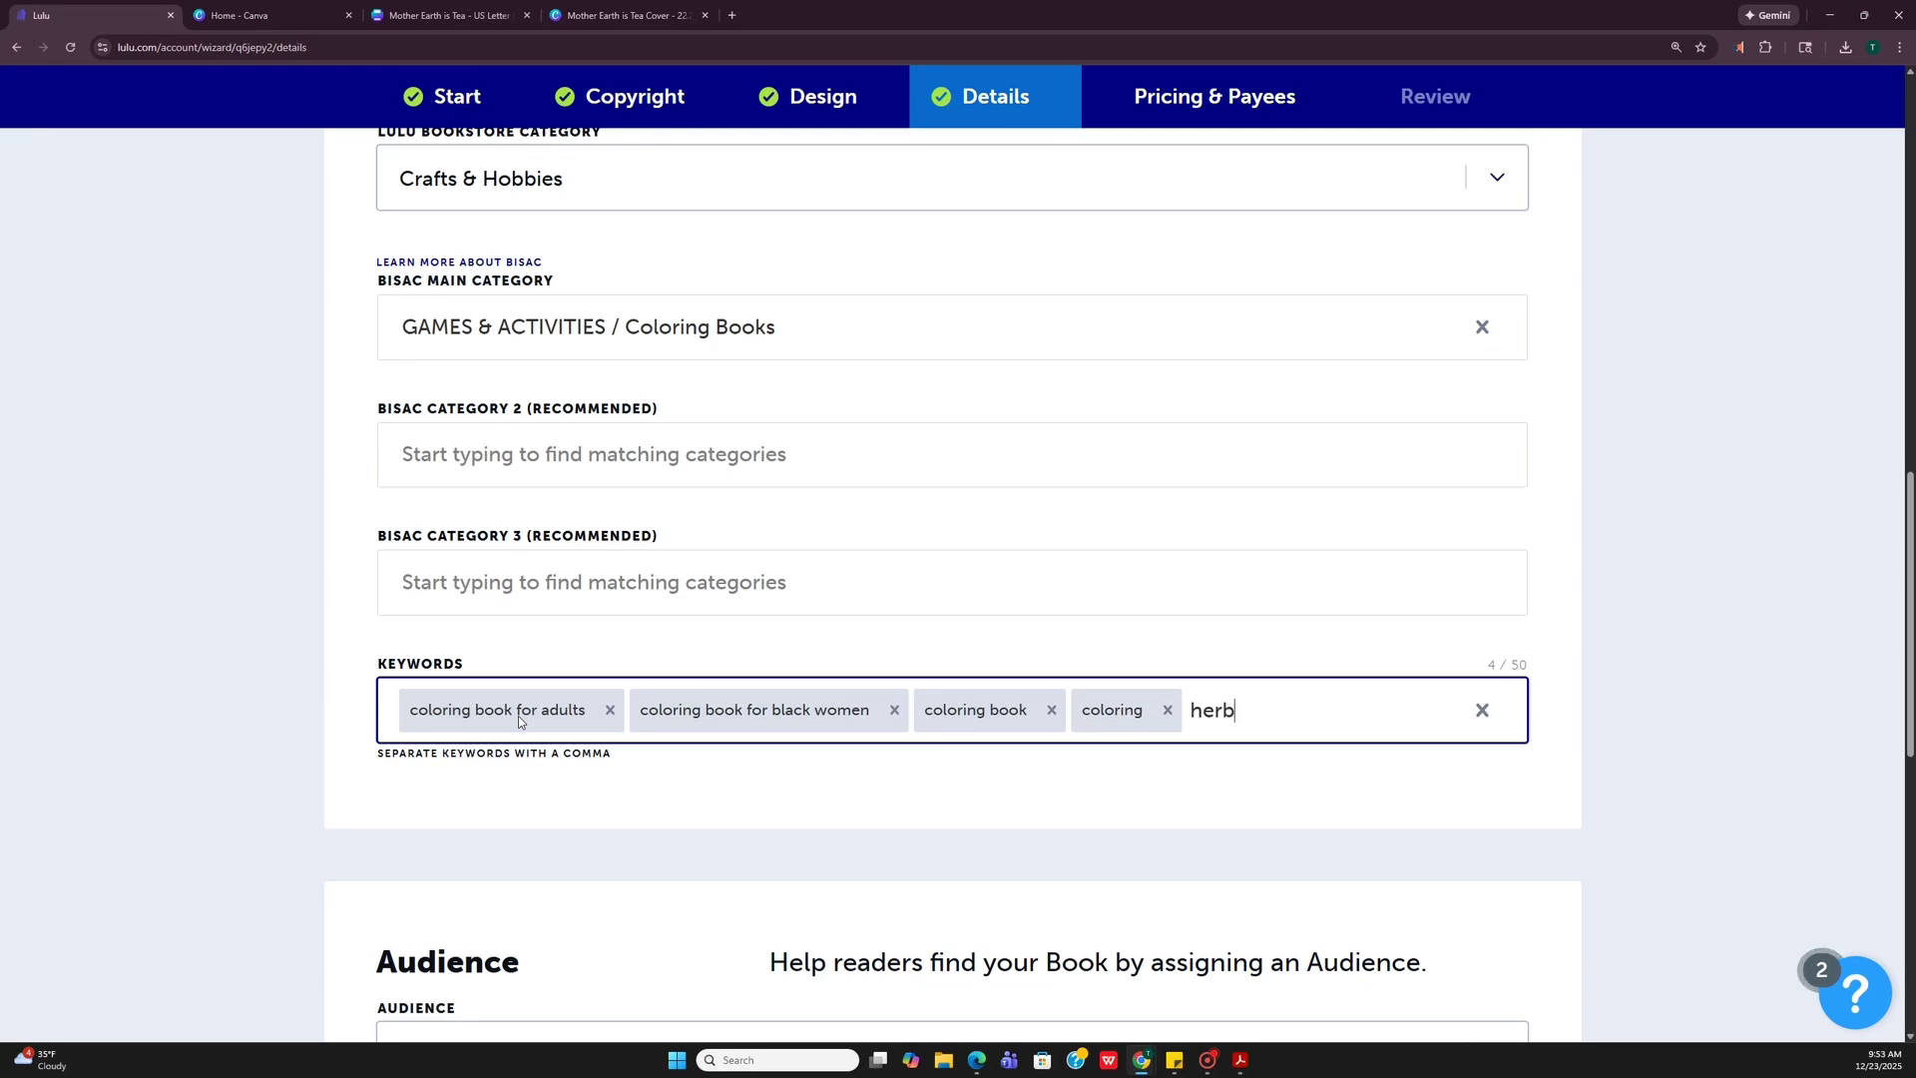
text(s)
text(,flower coloring book,)
Set the book's audience to General/Trade - Adult fiction and nonfiction and continue to Pricing and Payees.
scroll(477, 525, down, 4)
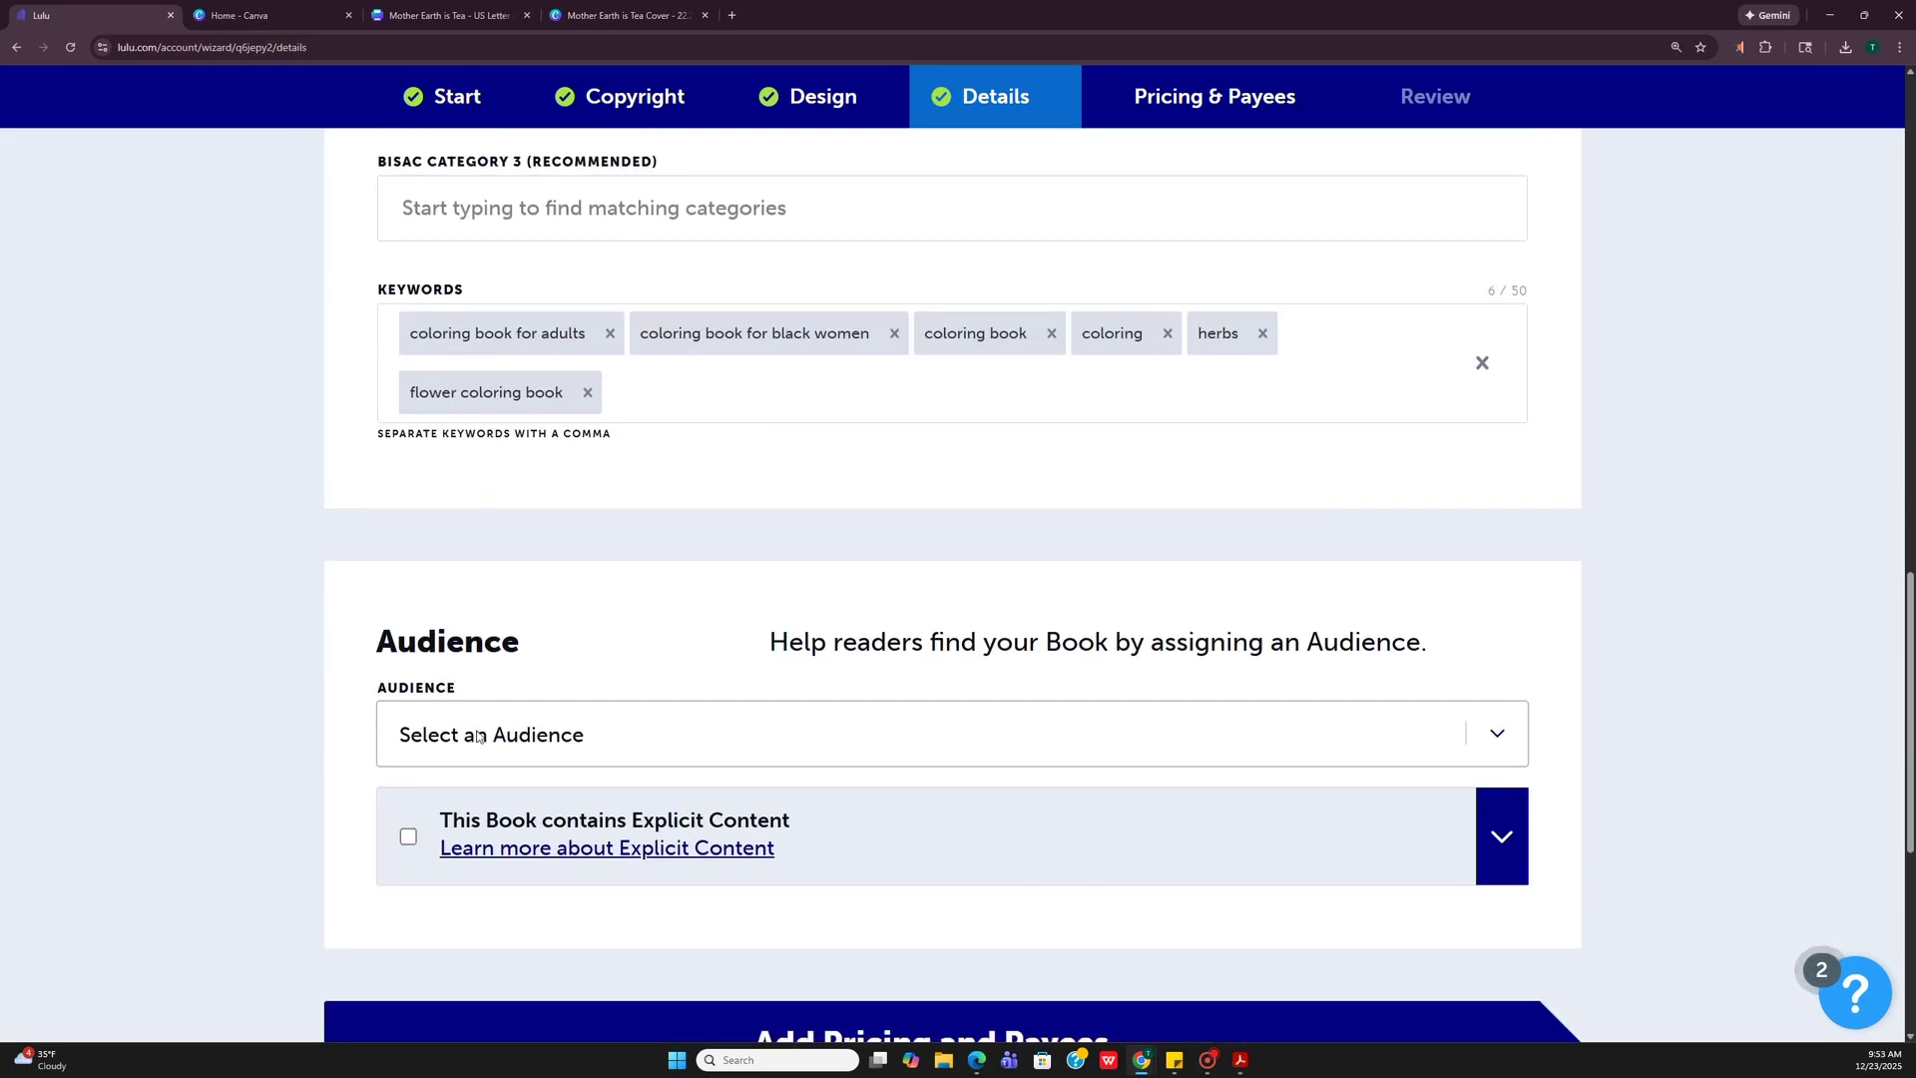
click(479, 737)
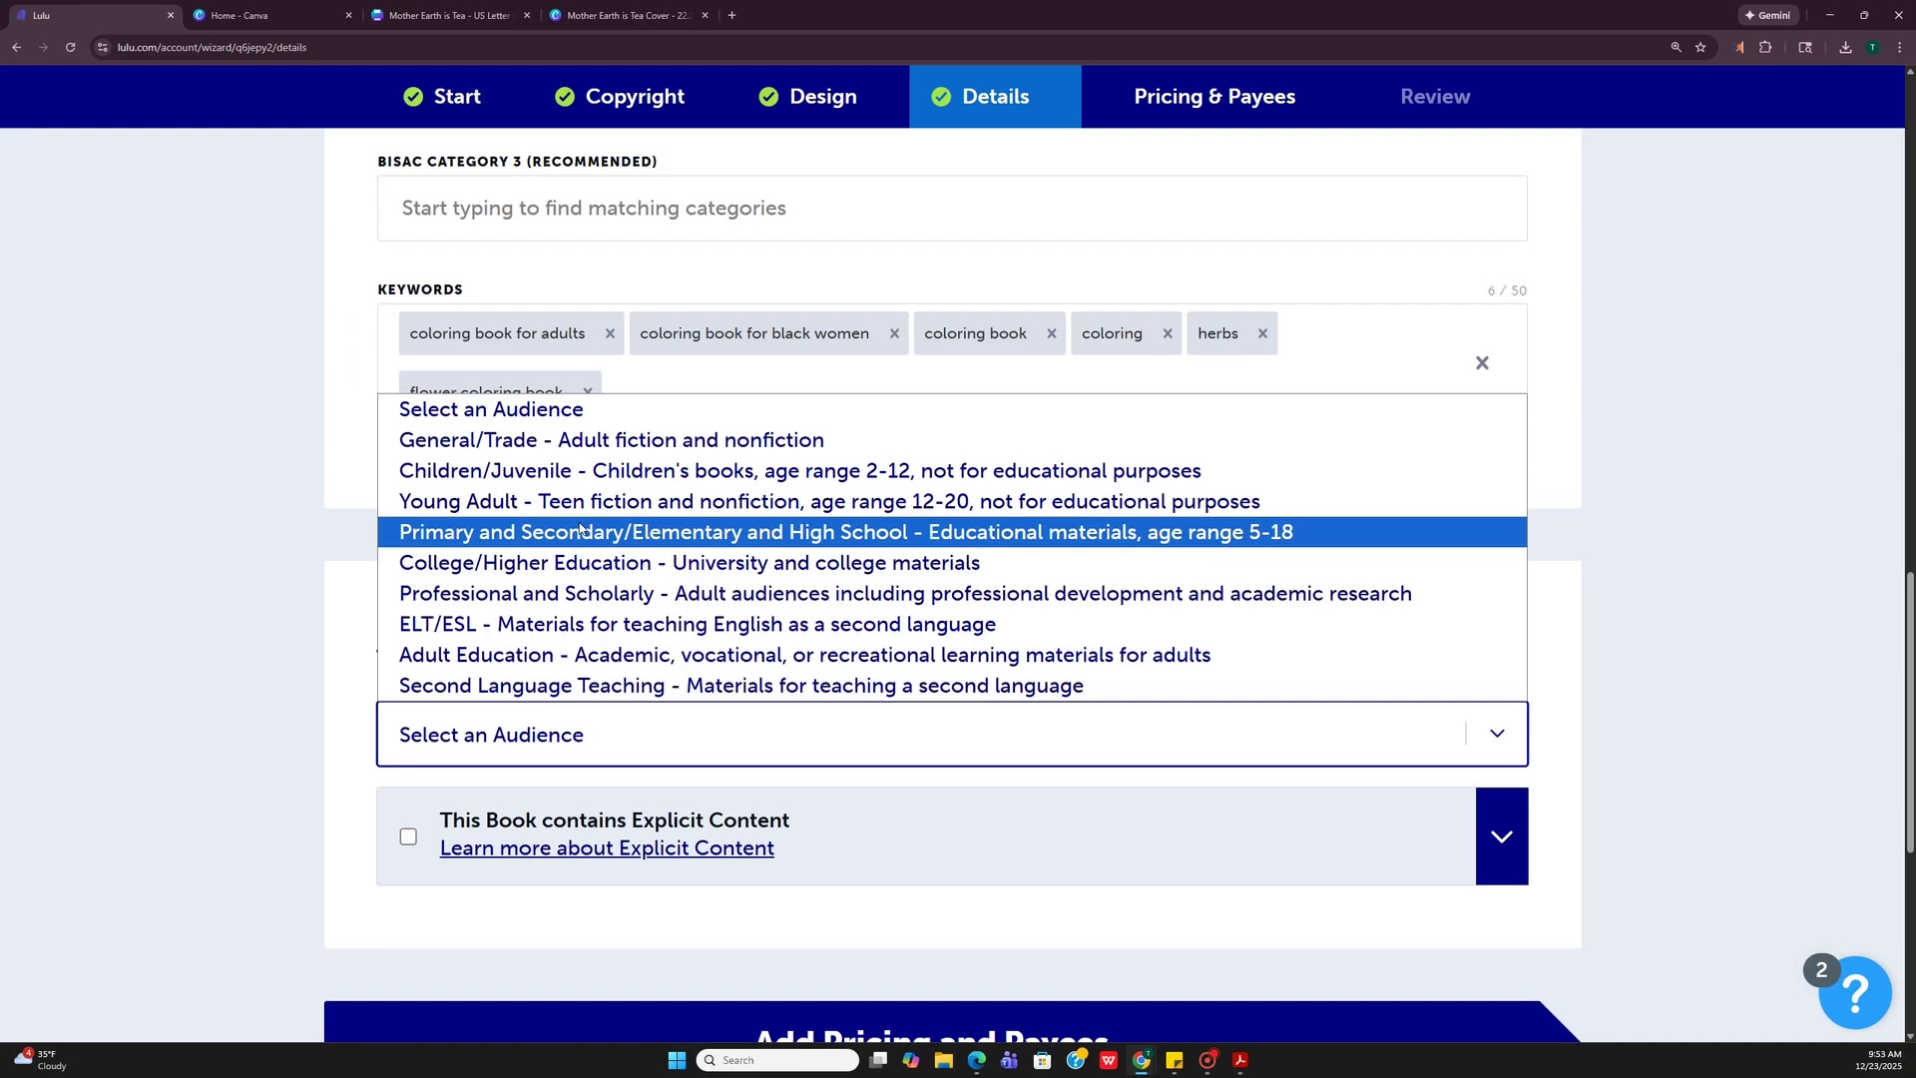
click(506, 439)
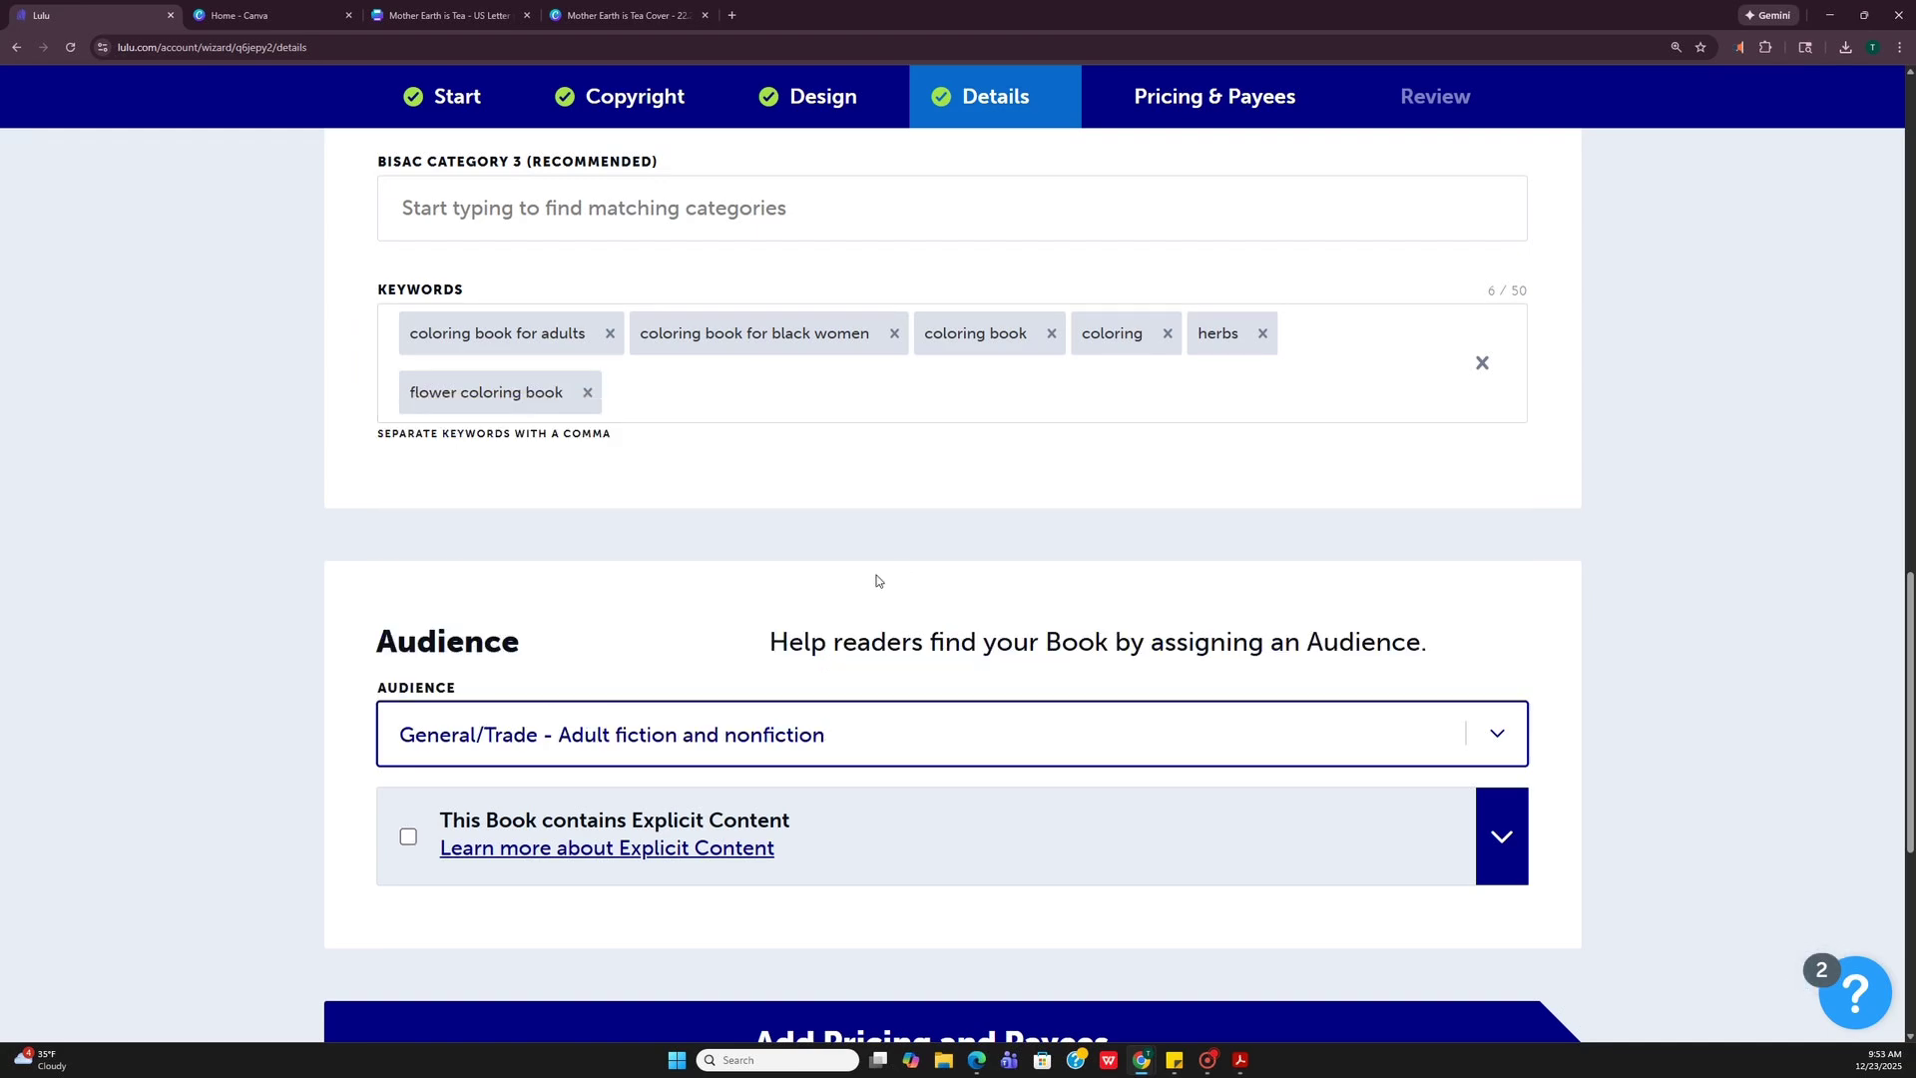
click(758, 587)
scroll(758, 585, down, 1)
scroll(756, 583, down, 2)
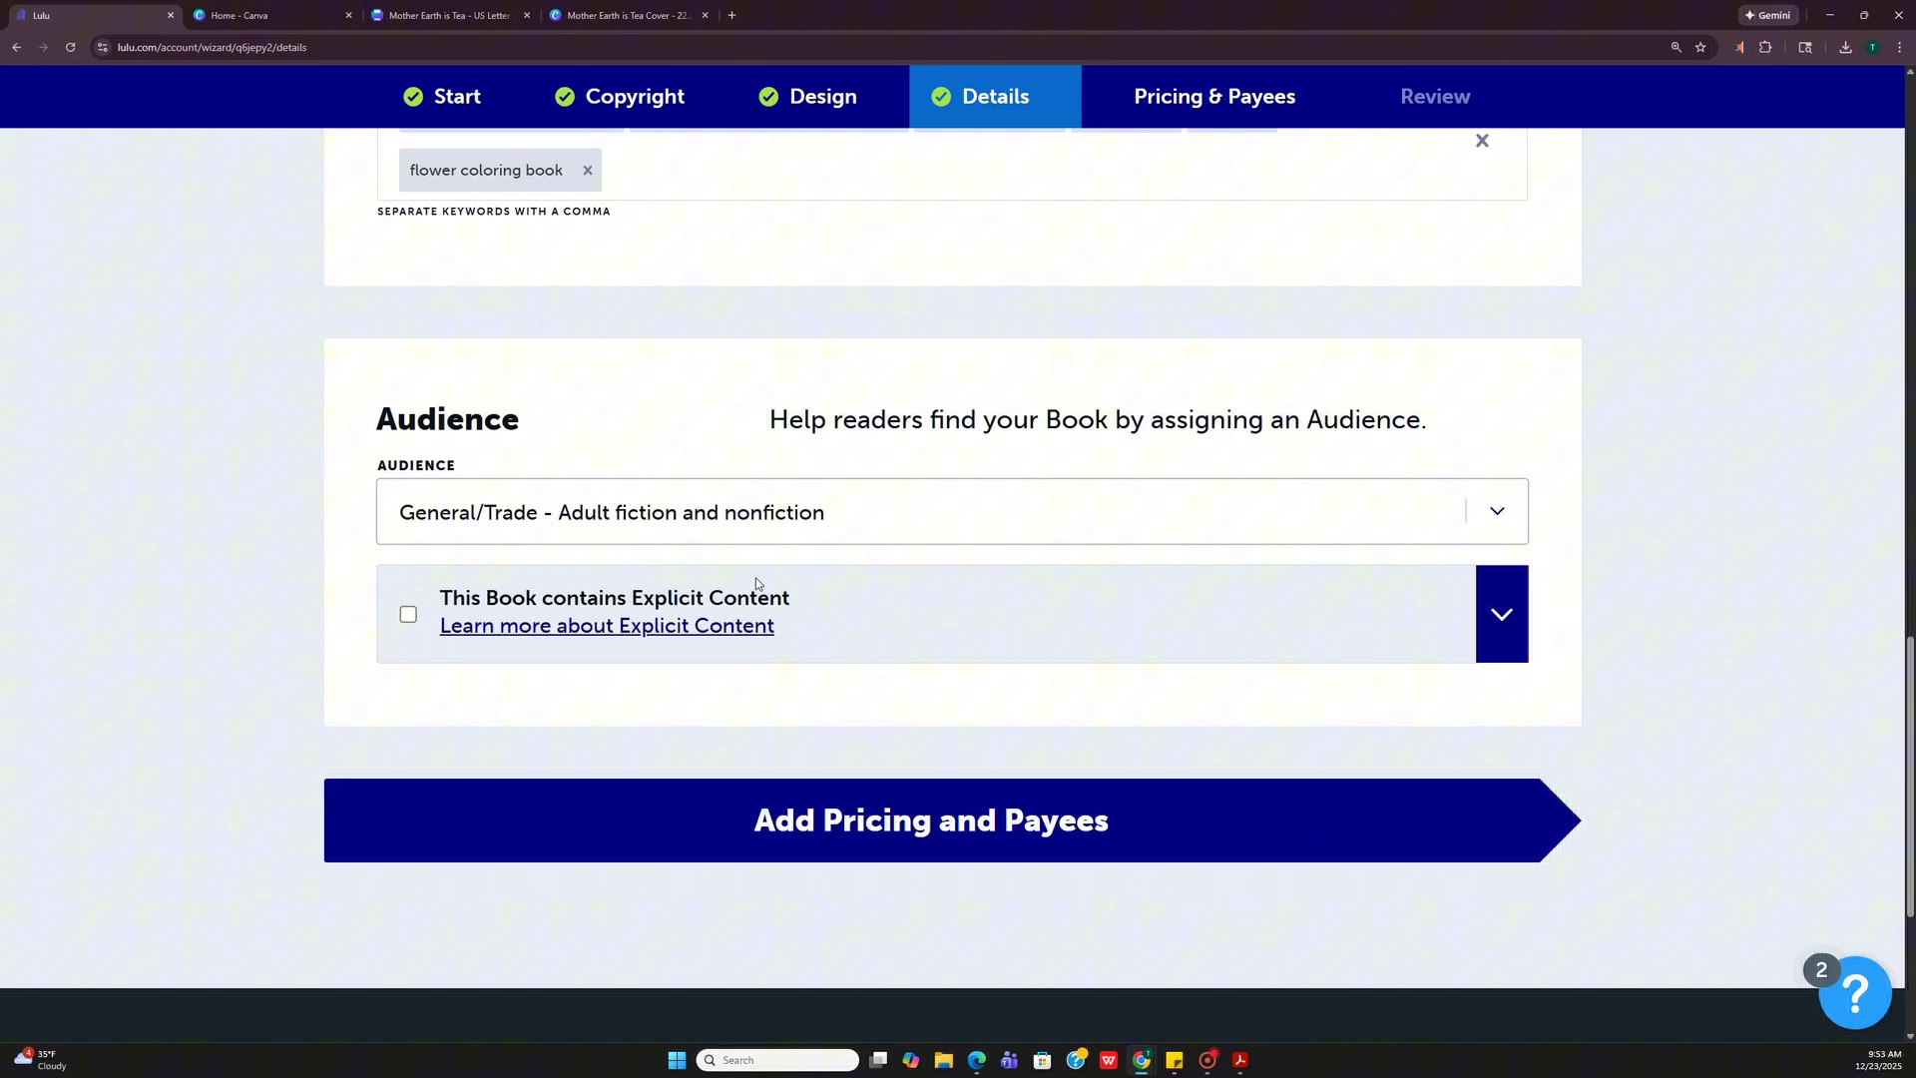
click(948, 836)
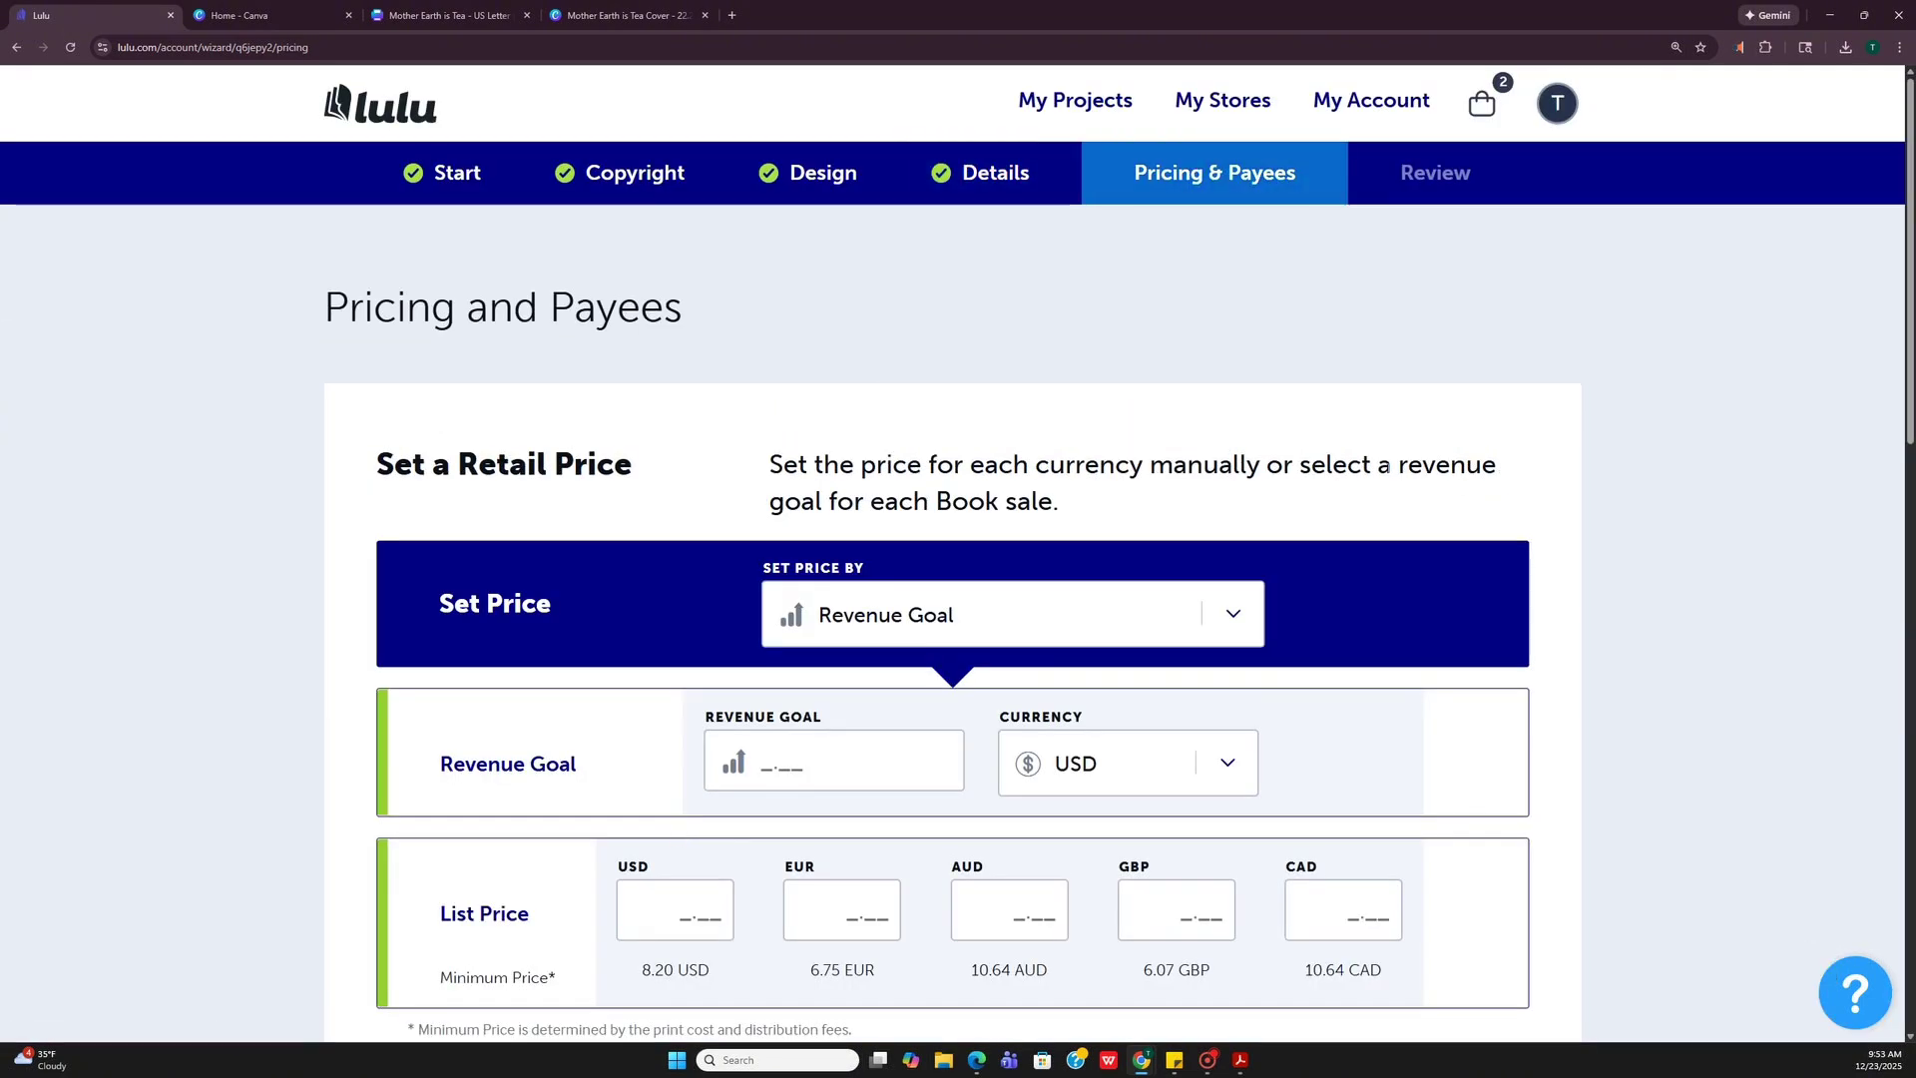
Set the retail price method to Fixed List Price.
scroll(1152, 607, down, 3)
scroll(1071, 520, down, 1)
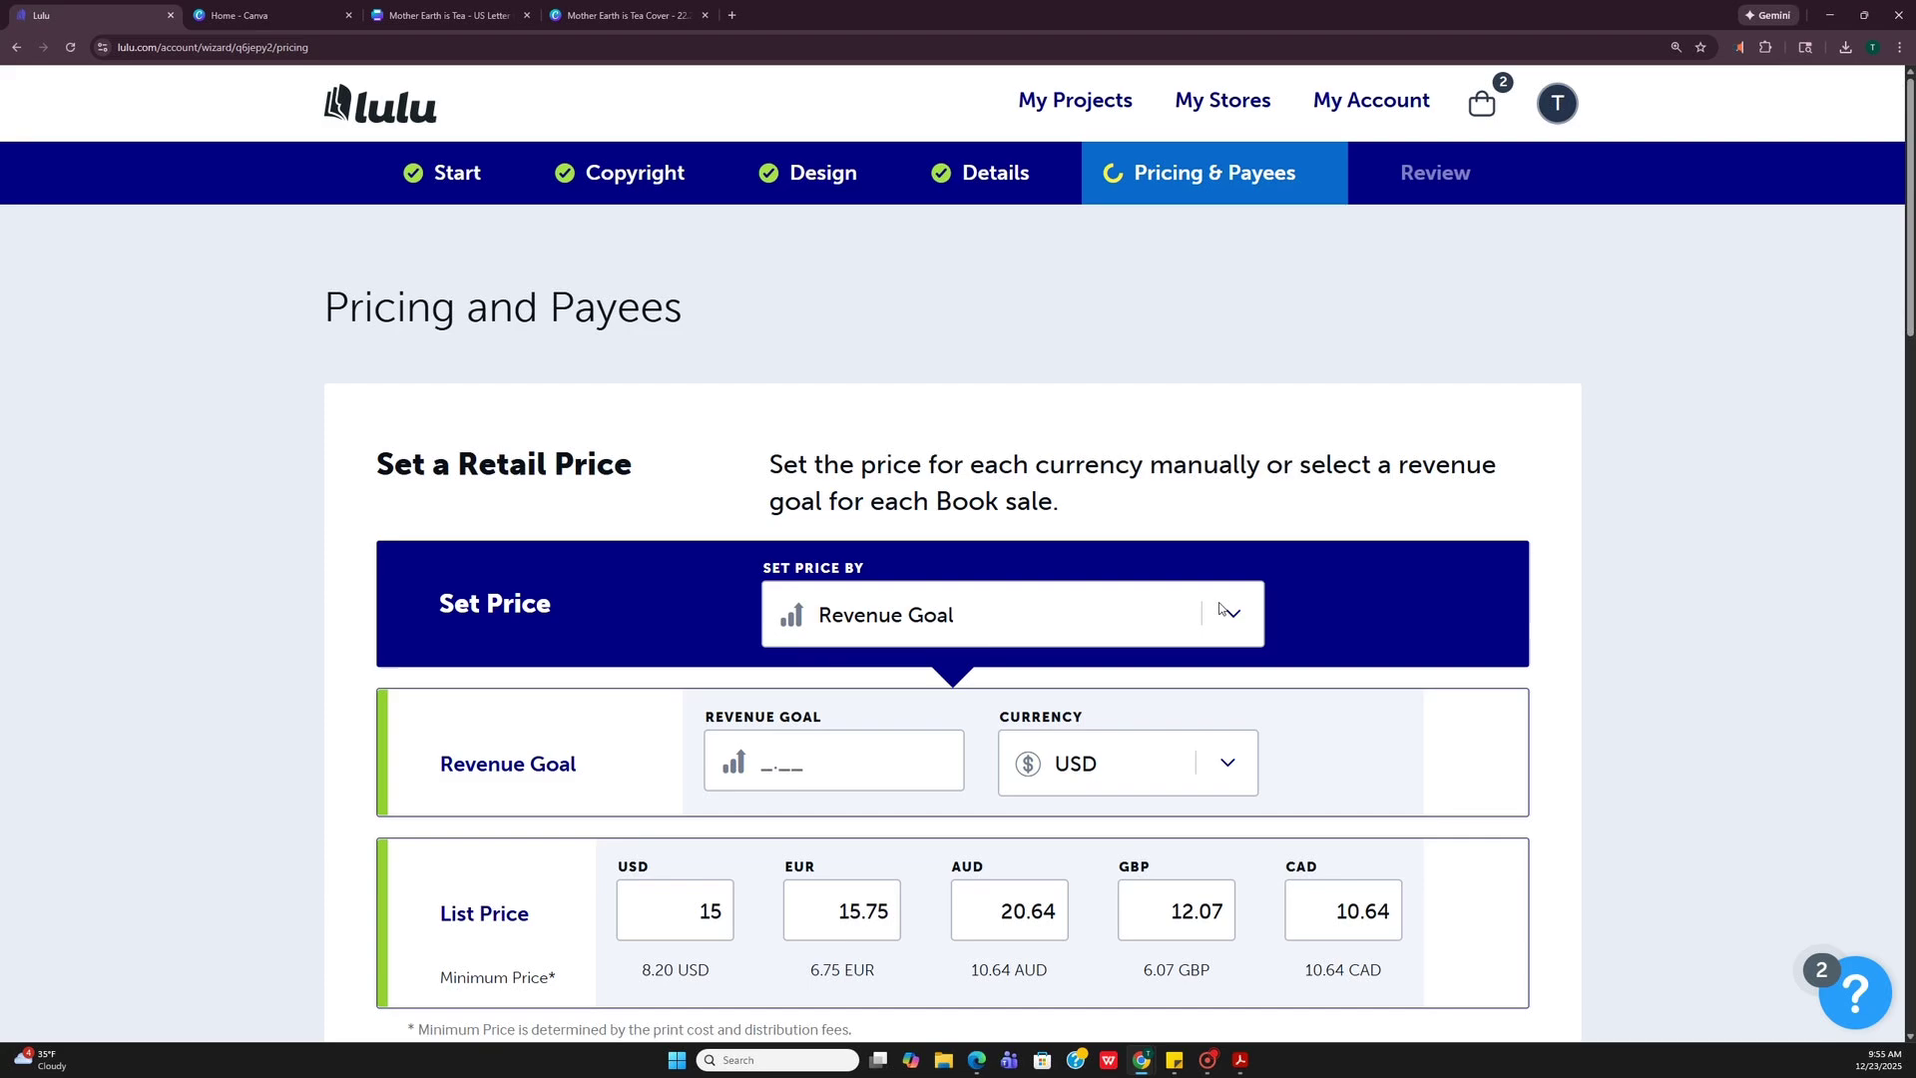
click(1231, 610)
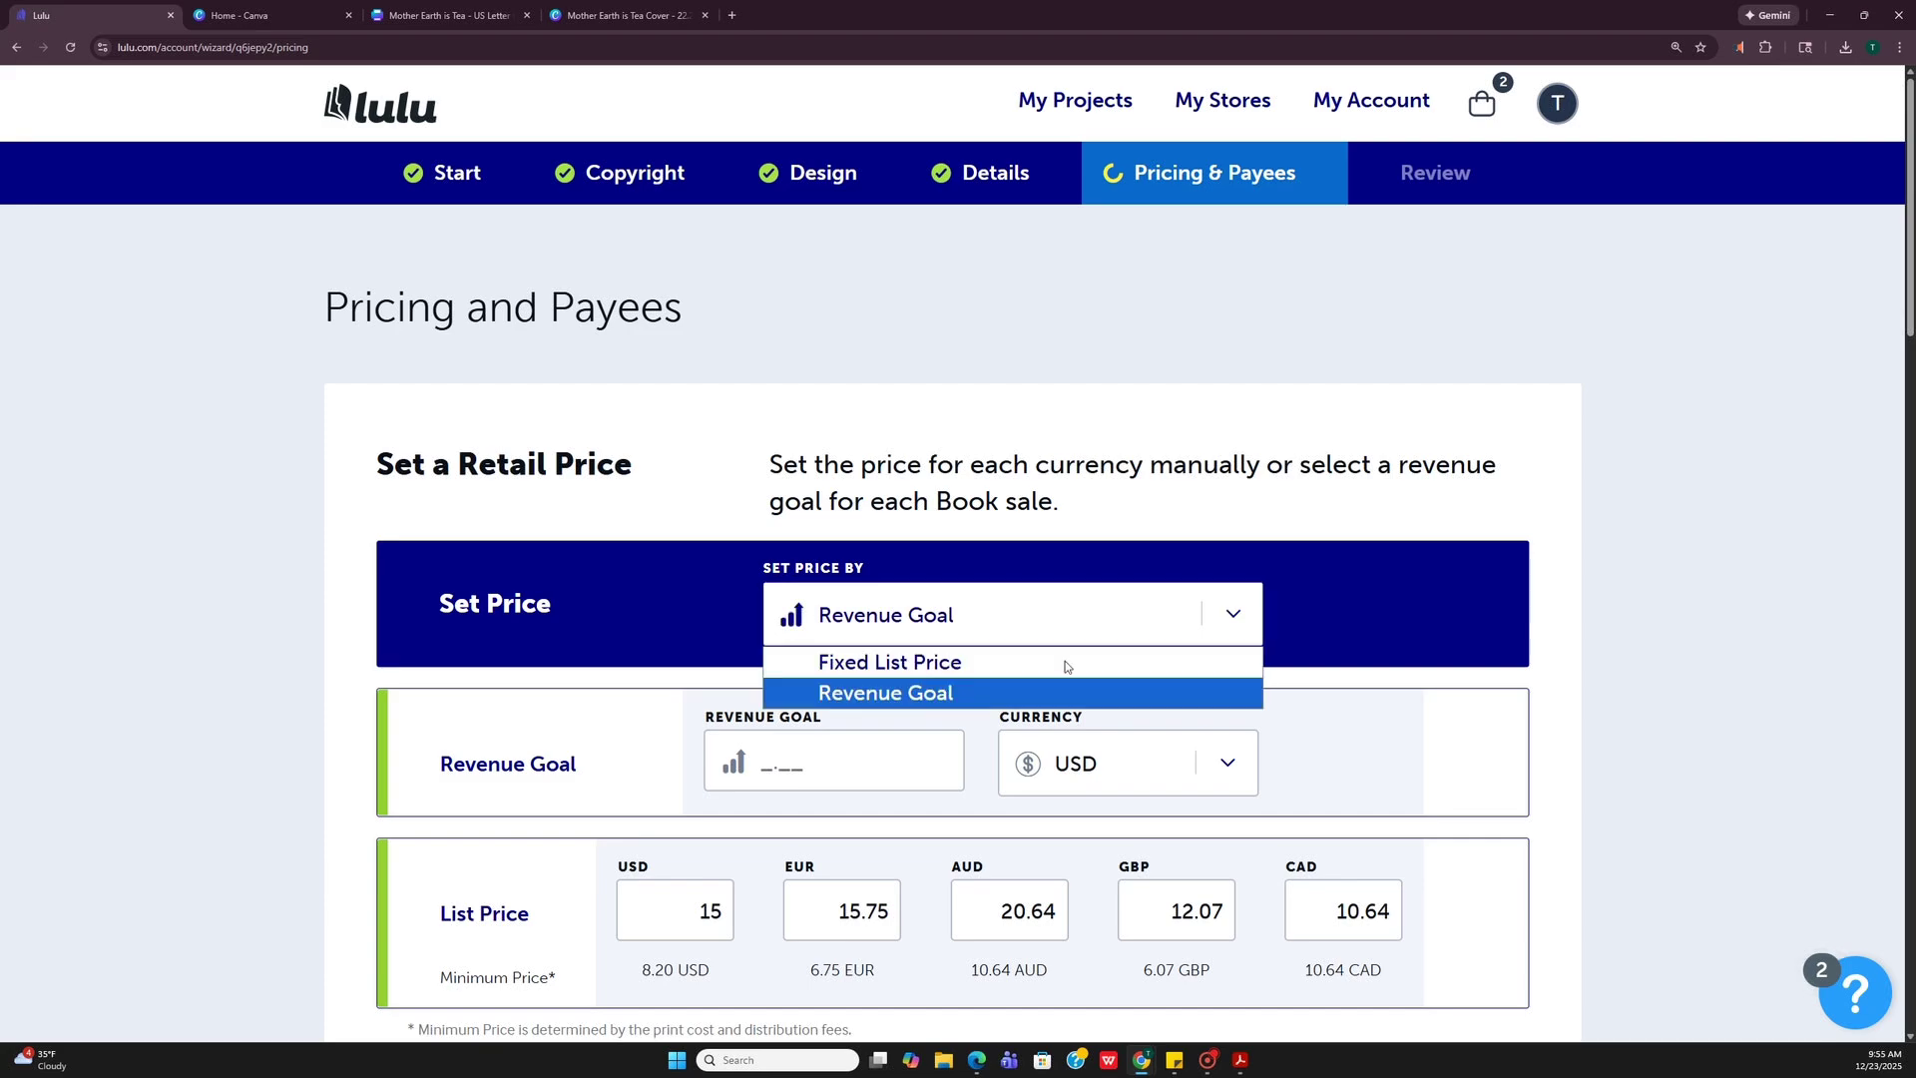
click(1038, 660)
scroll(751, 780, down, 2)
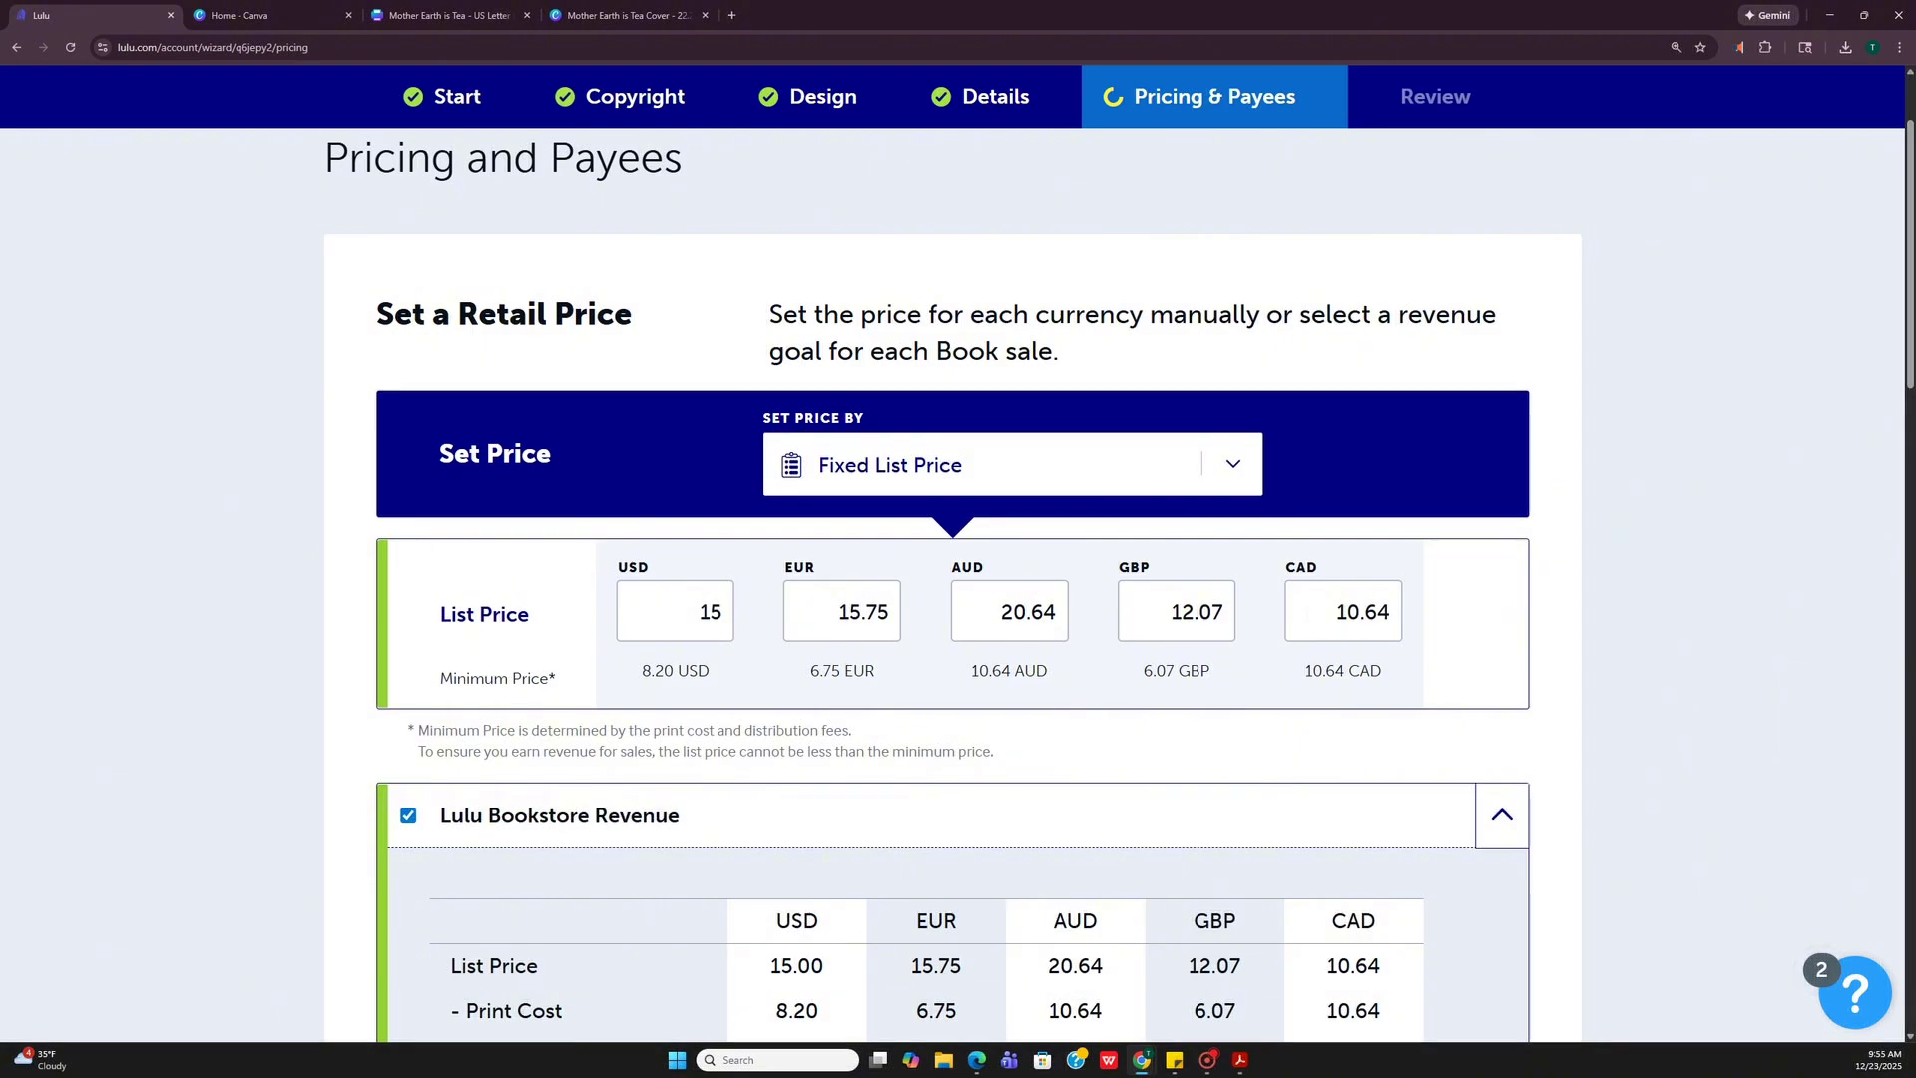
Set the CAD list price to 20.64.
click(1348, 610)
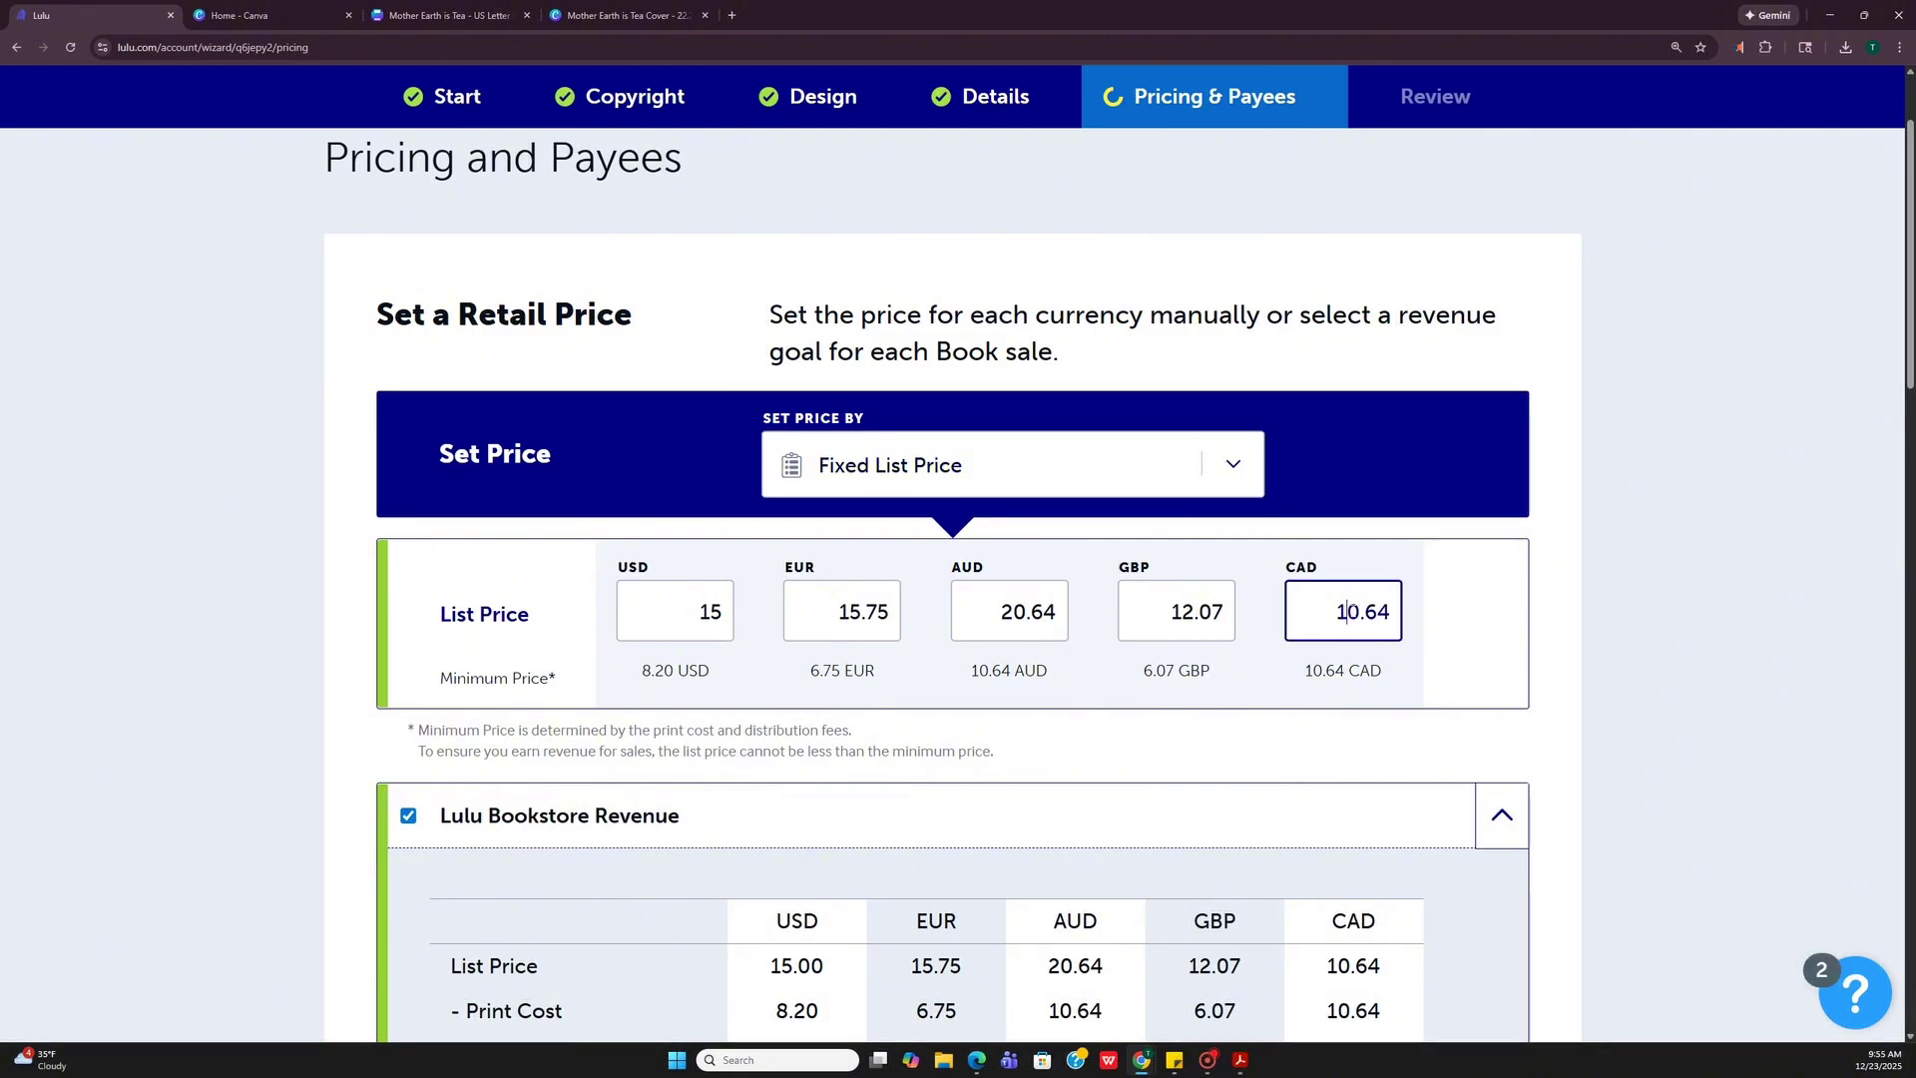
key(shift+Right)
click(1353, 611)
key(shift+Left)
key(shift+Left)
text(20)
Examine the estimated revenue per currency for the Lulu Bookstore and Lulu Direct.
scroll(1021, 880, down, 3)
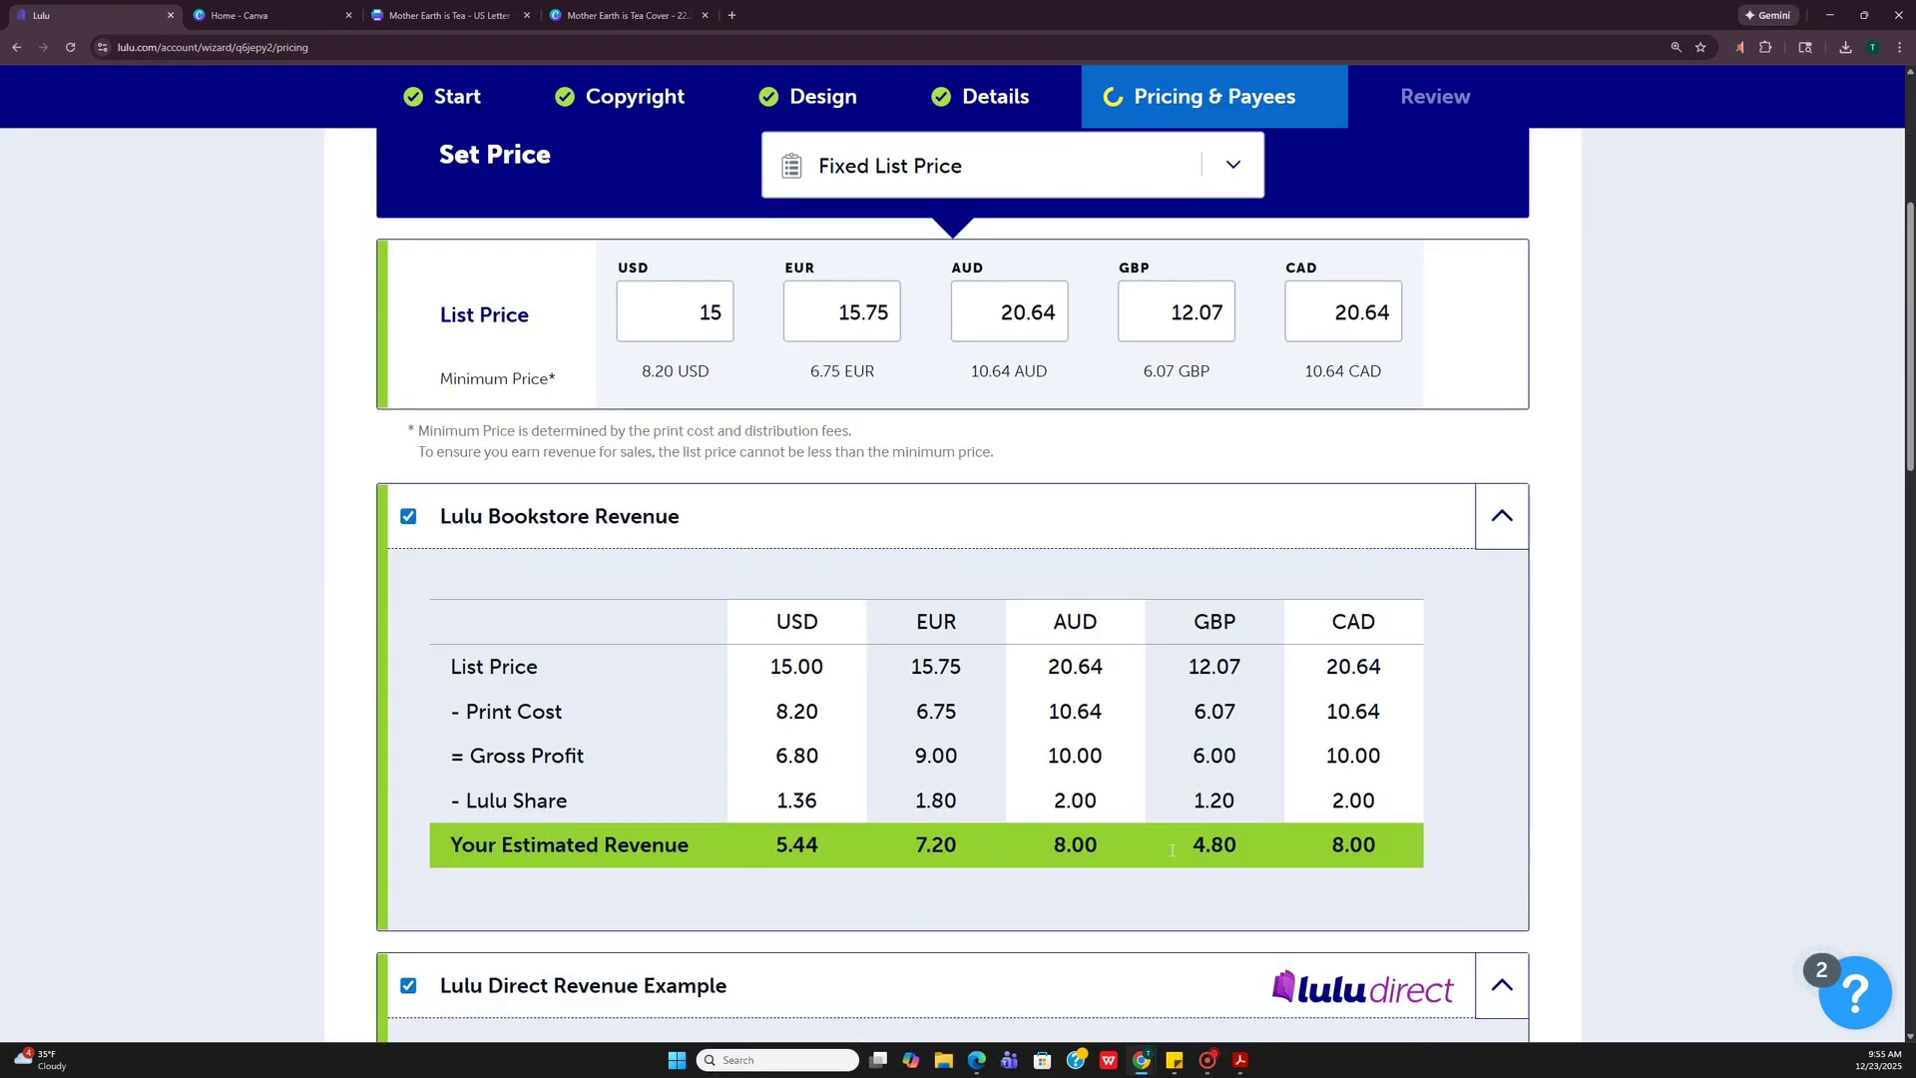
scroll(781, 862, down, 2)
scroll(776, 860, down, 2)
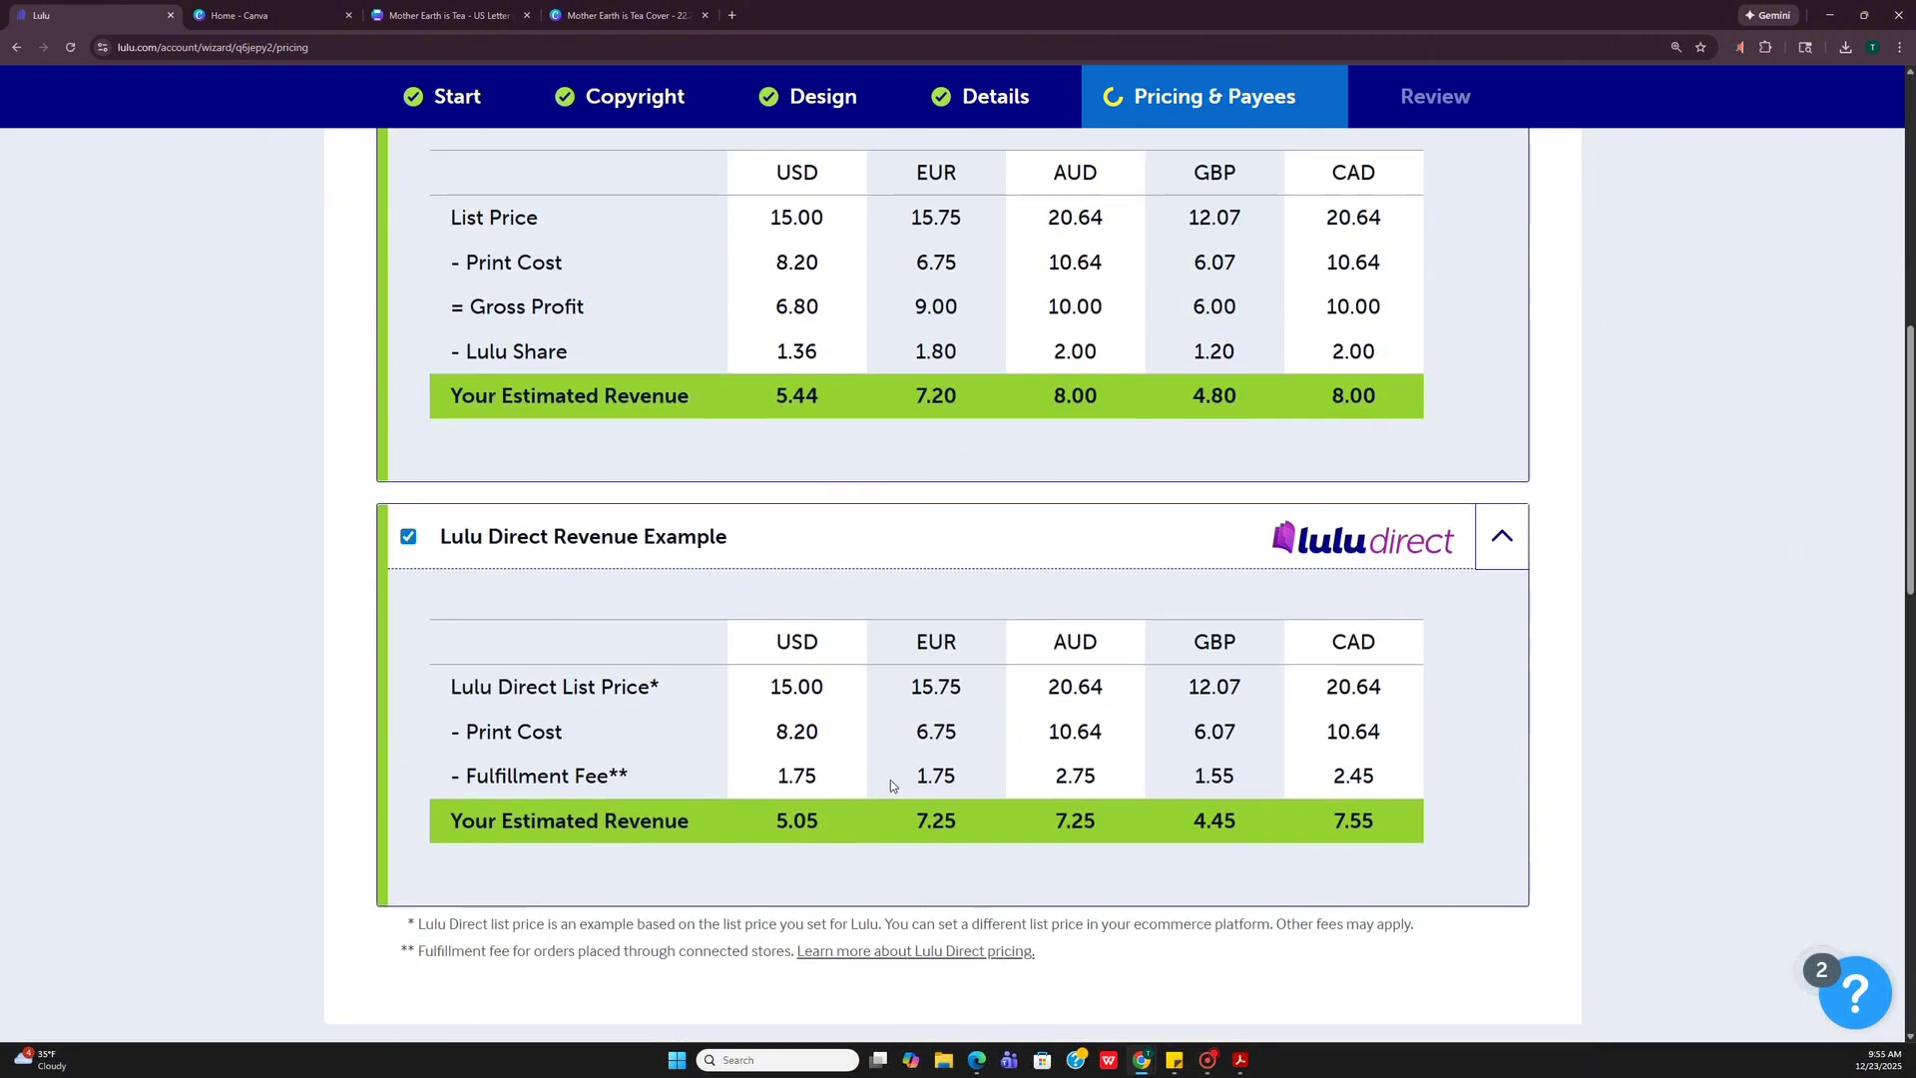
scroll(944, 575, down, 2)
scroll(946, 580, up, 3)
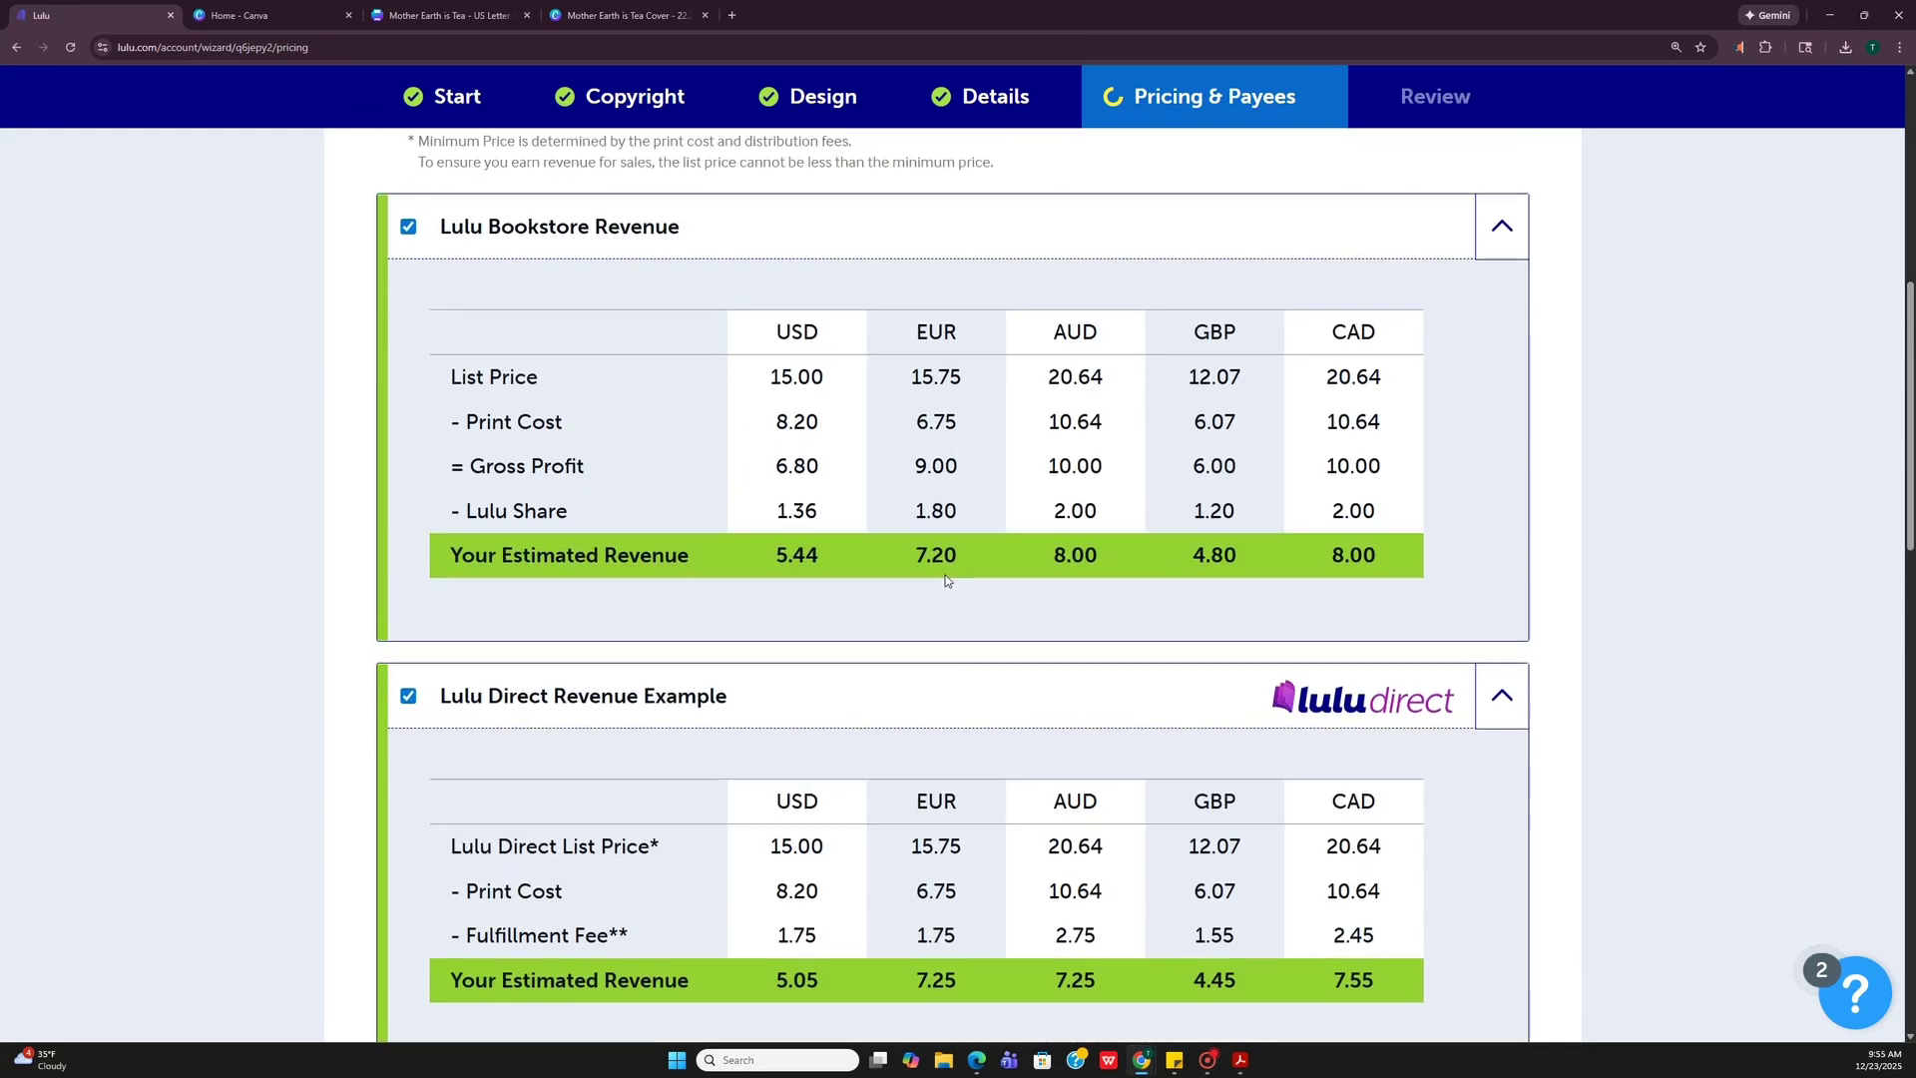
scroll(946, 580, up, 1)
scroll(948, 575, down, 2)
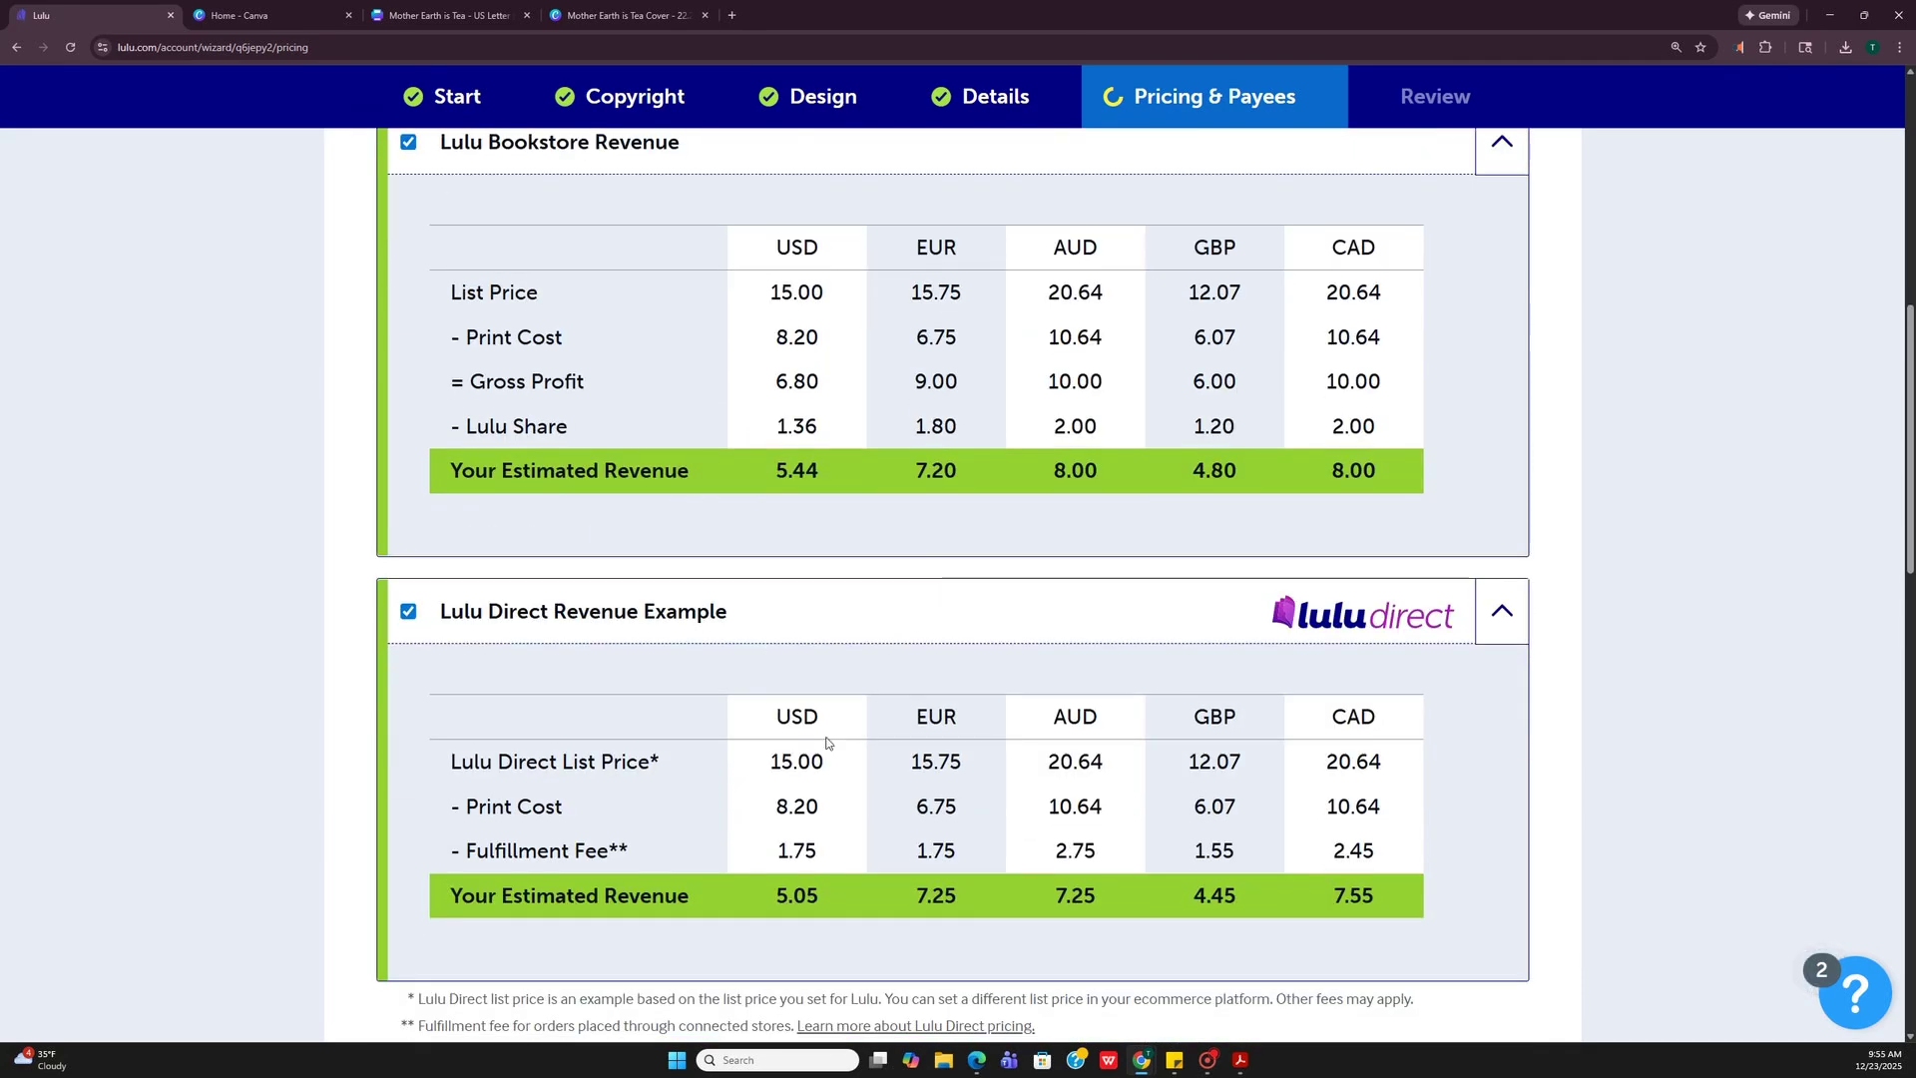
Select a saved payee from the existing payees for the book.
scroll(898, 770, down, 5)
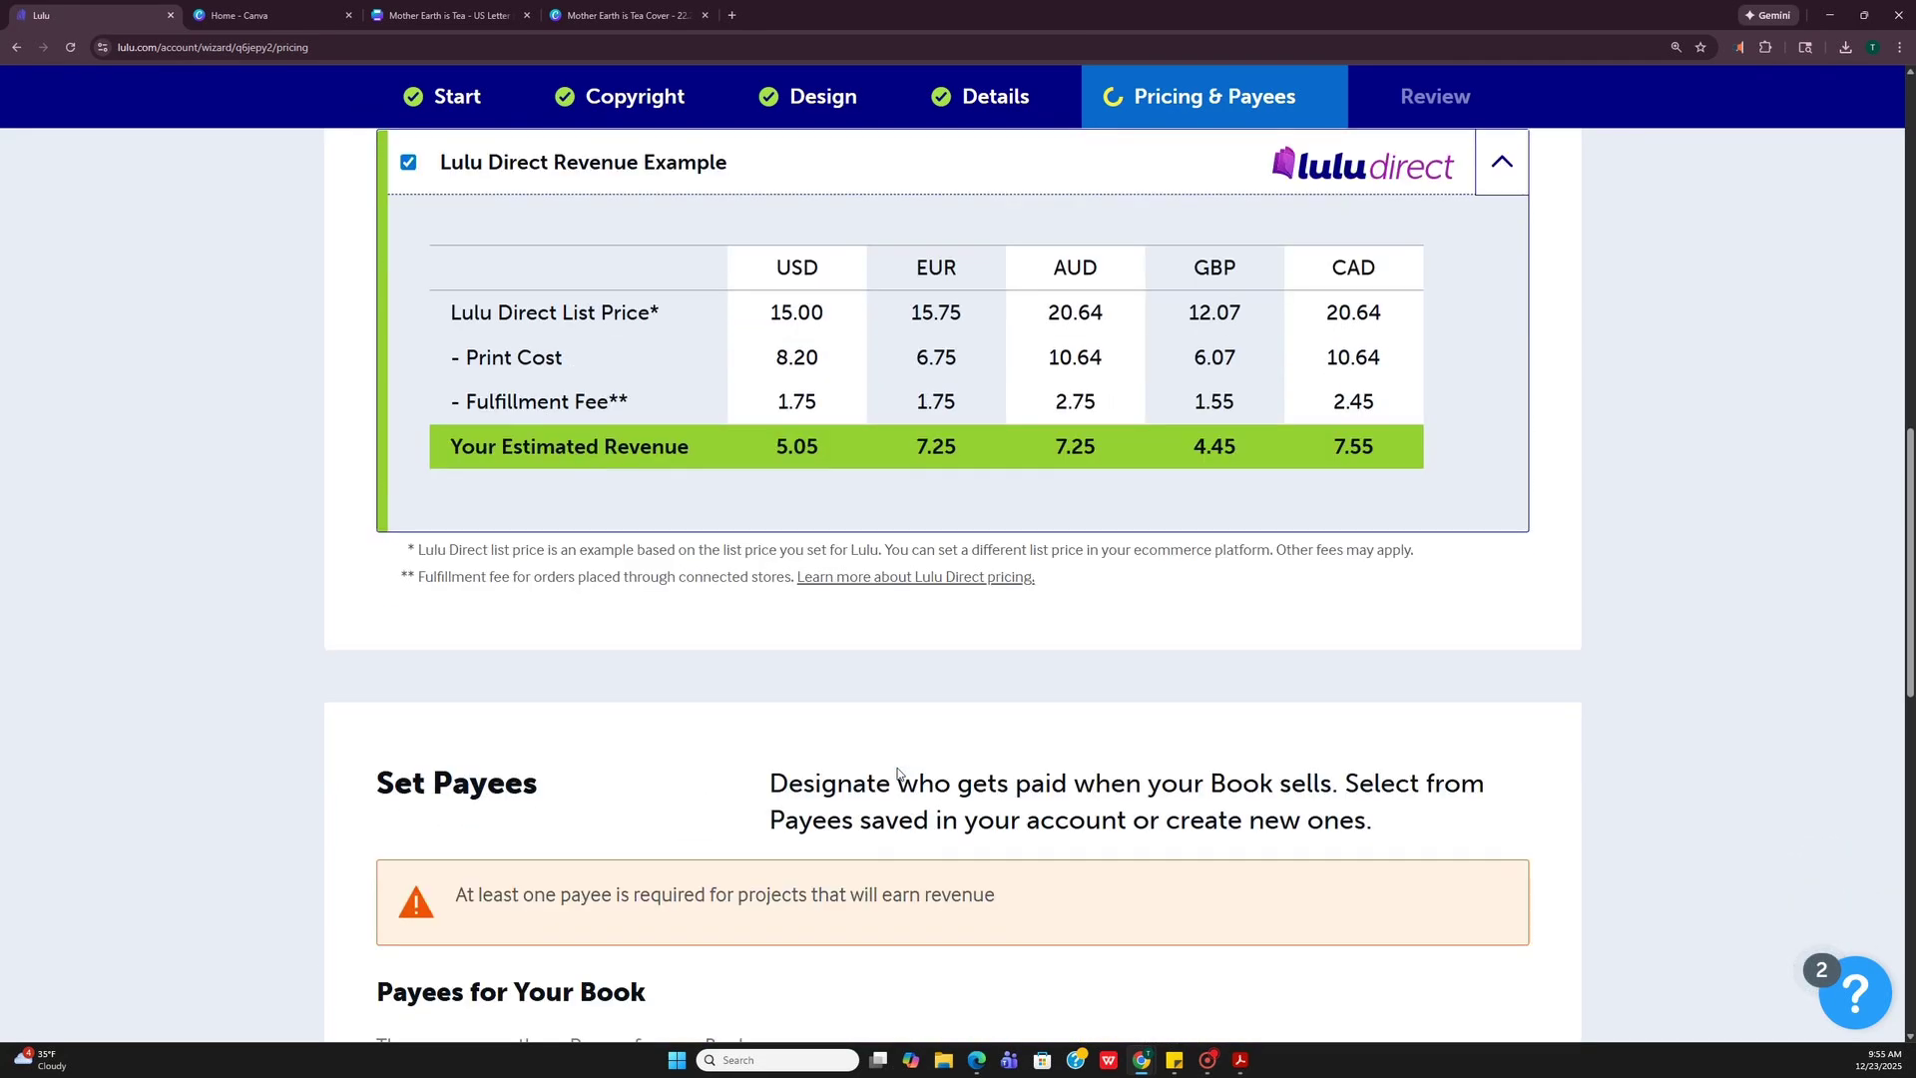
scroll(897, 774, down, 3)
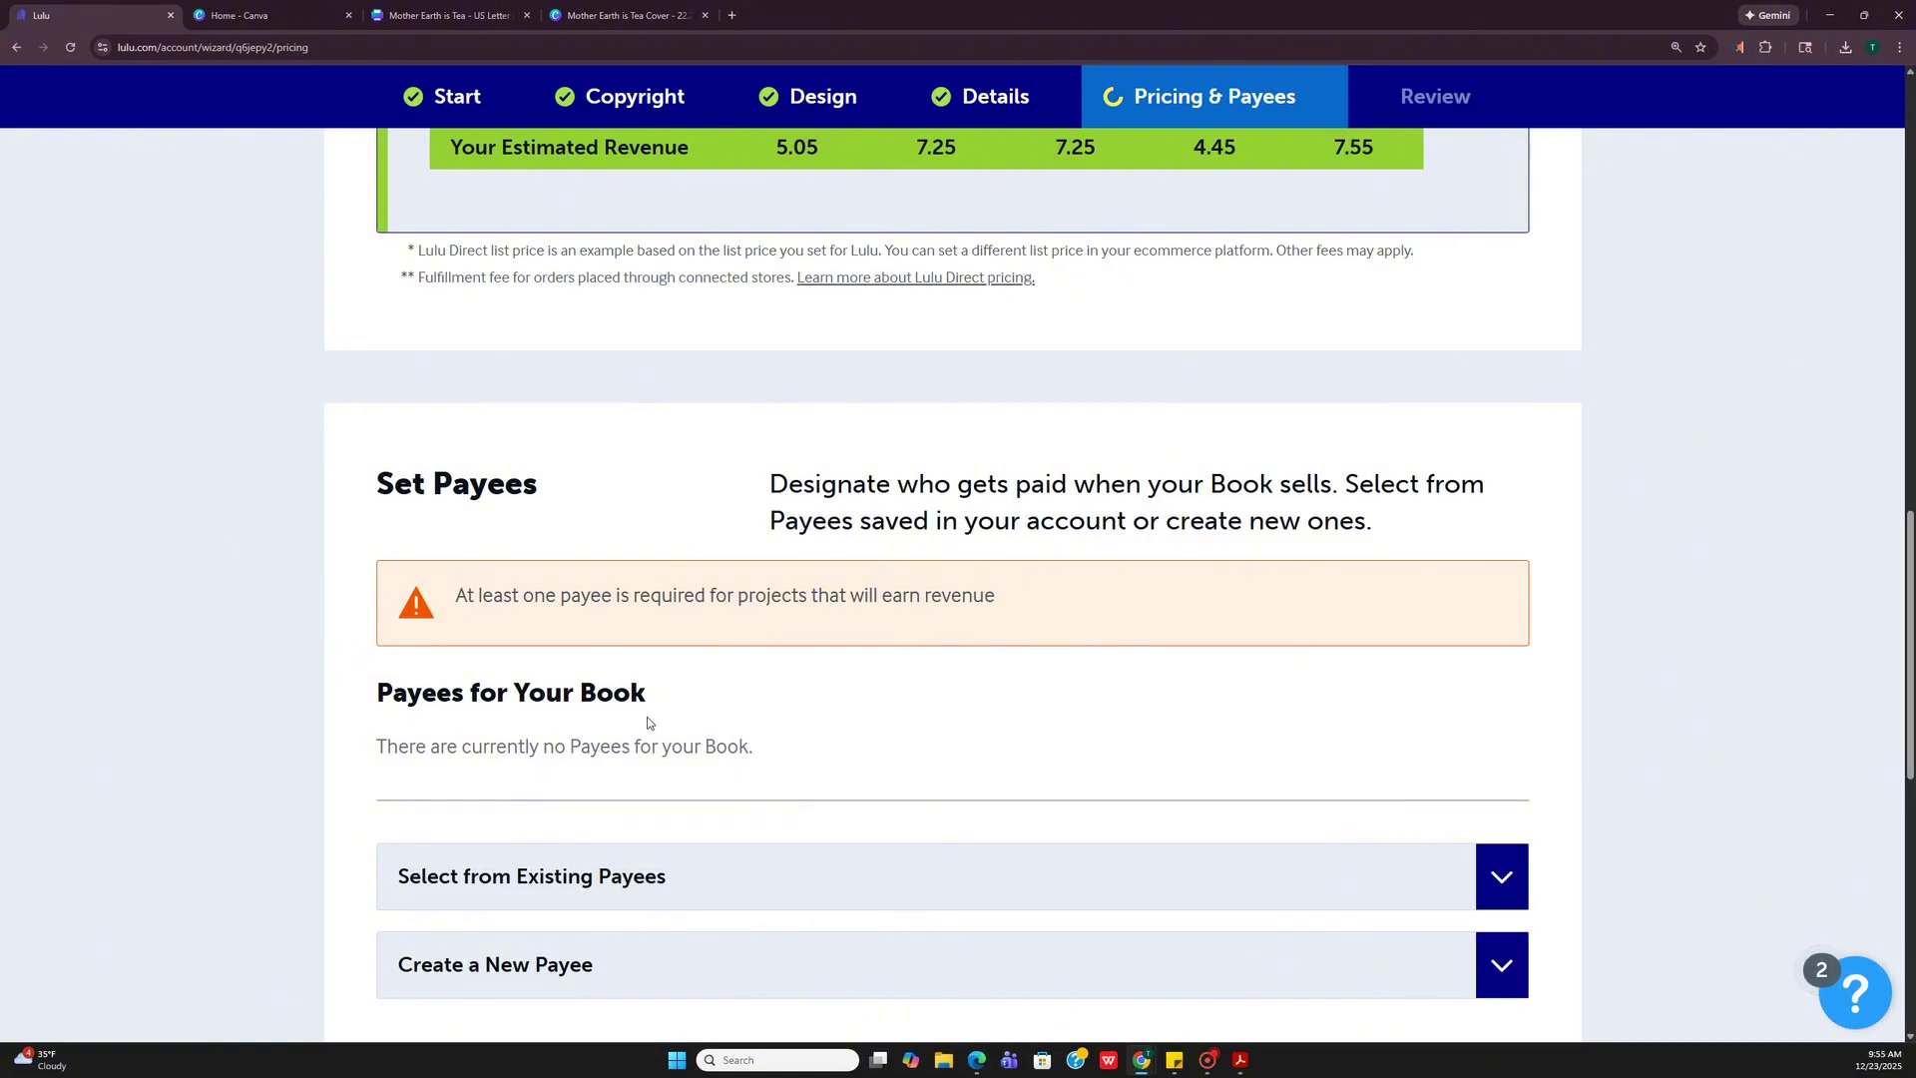
scroll(783, 740, down, 2)
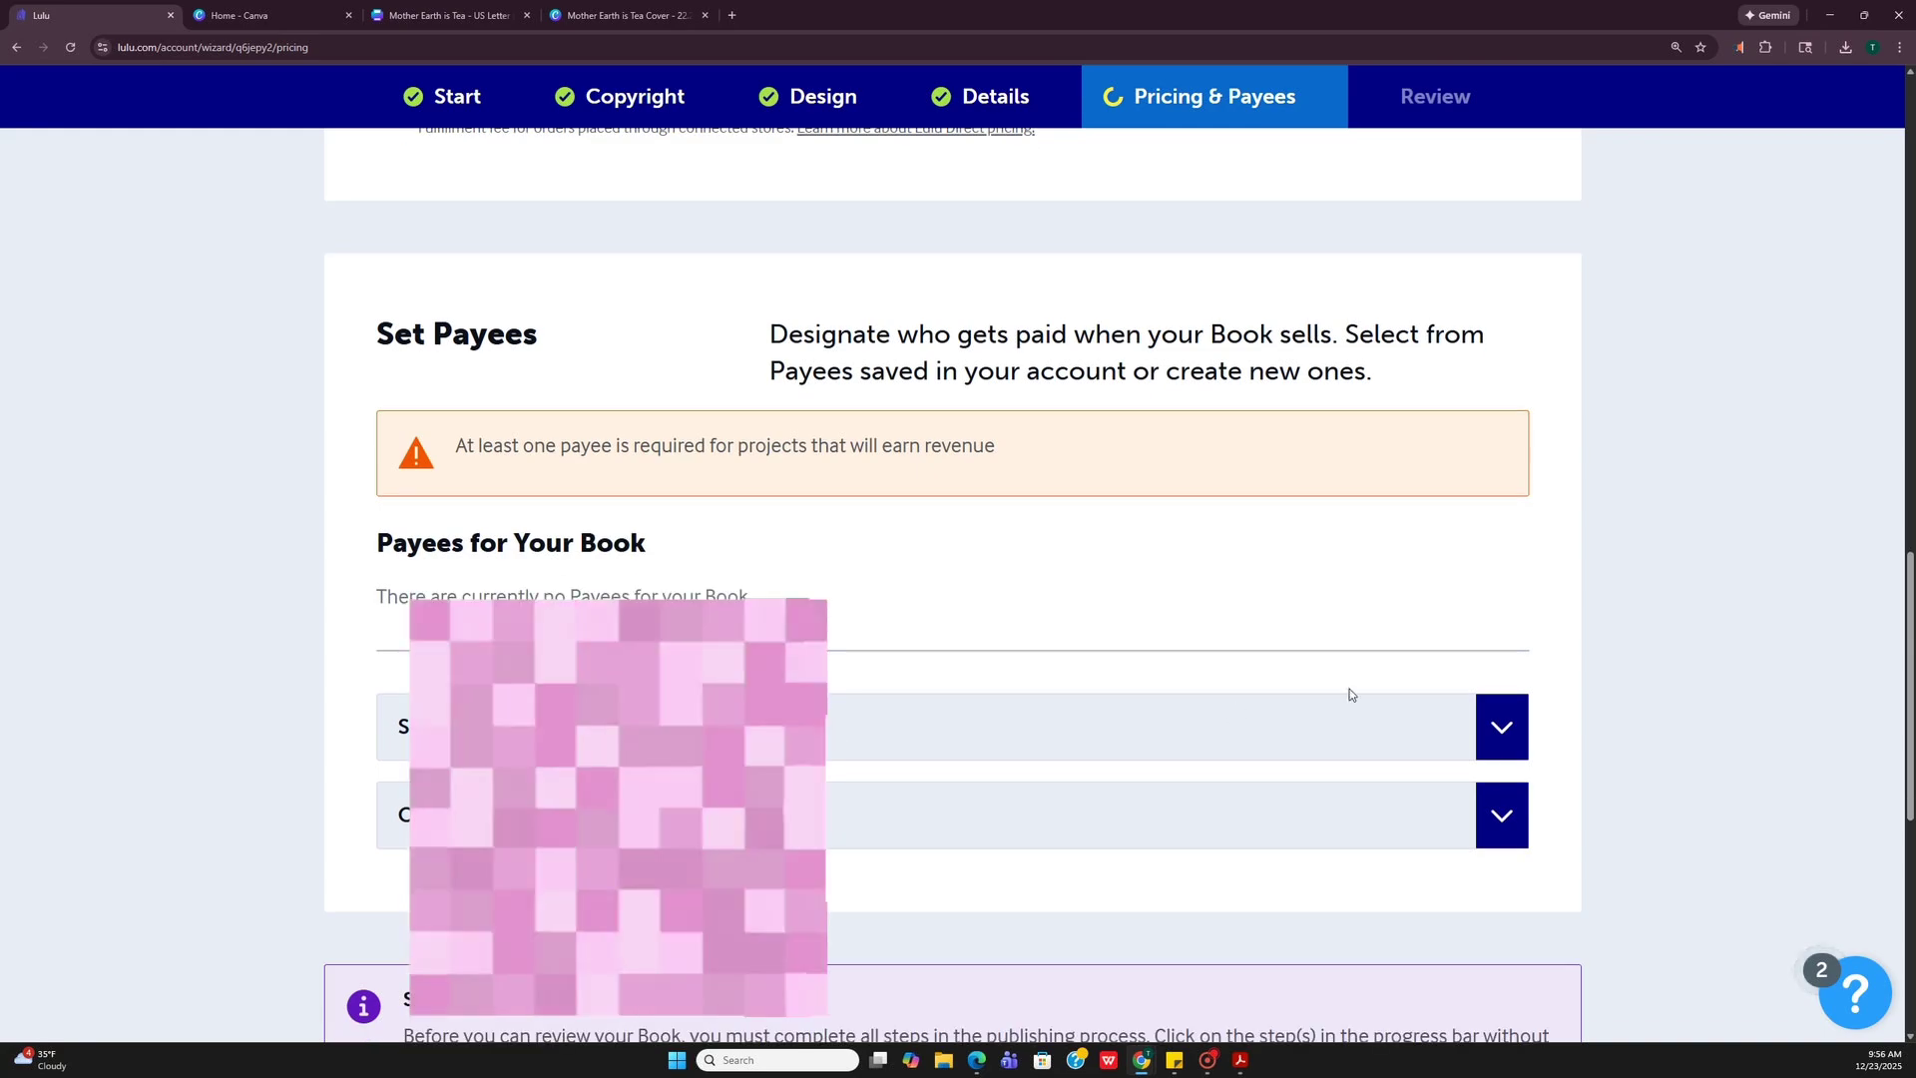
click(1502, 734)
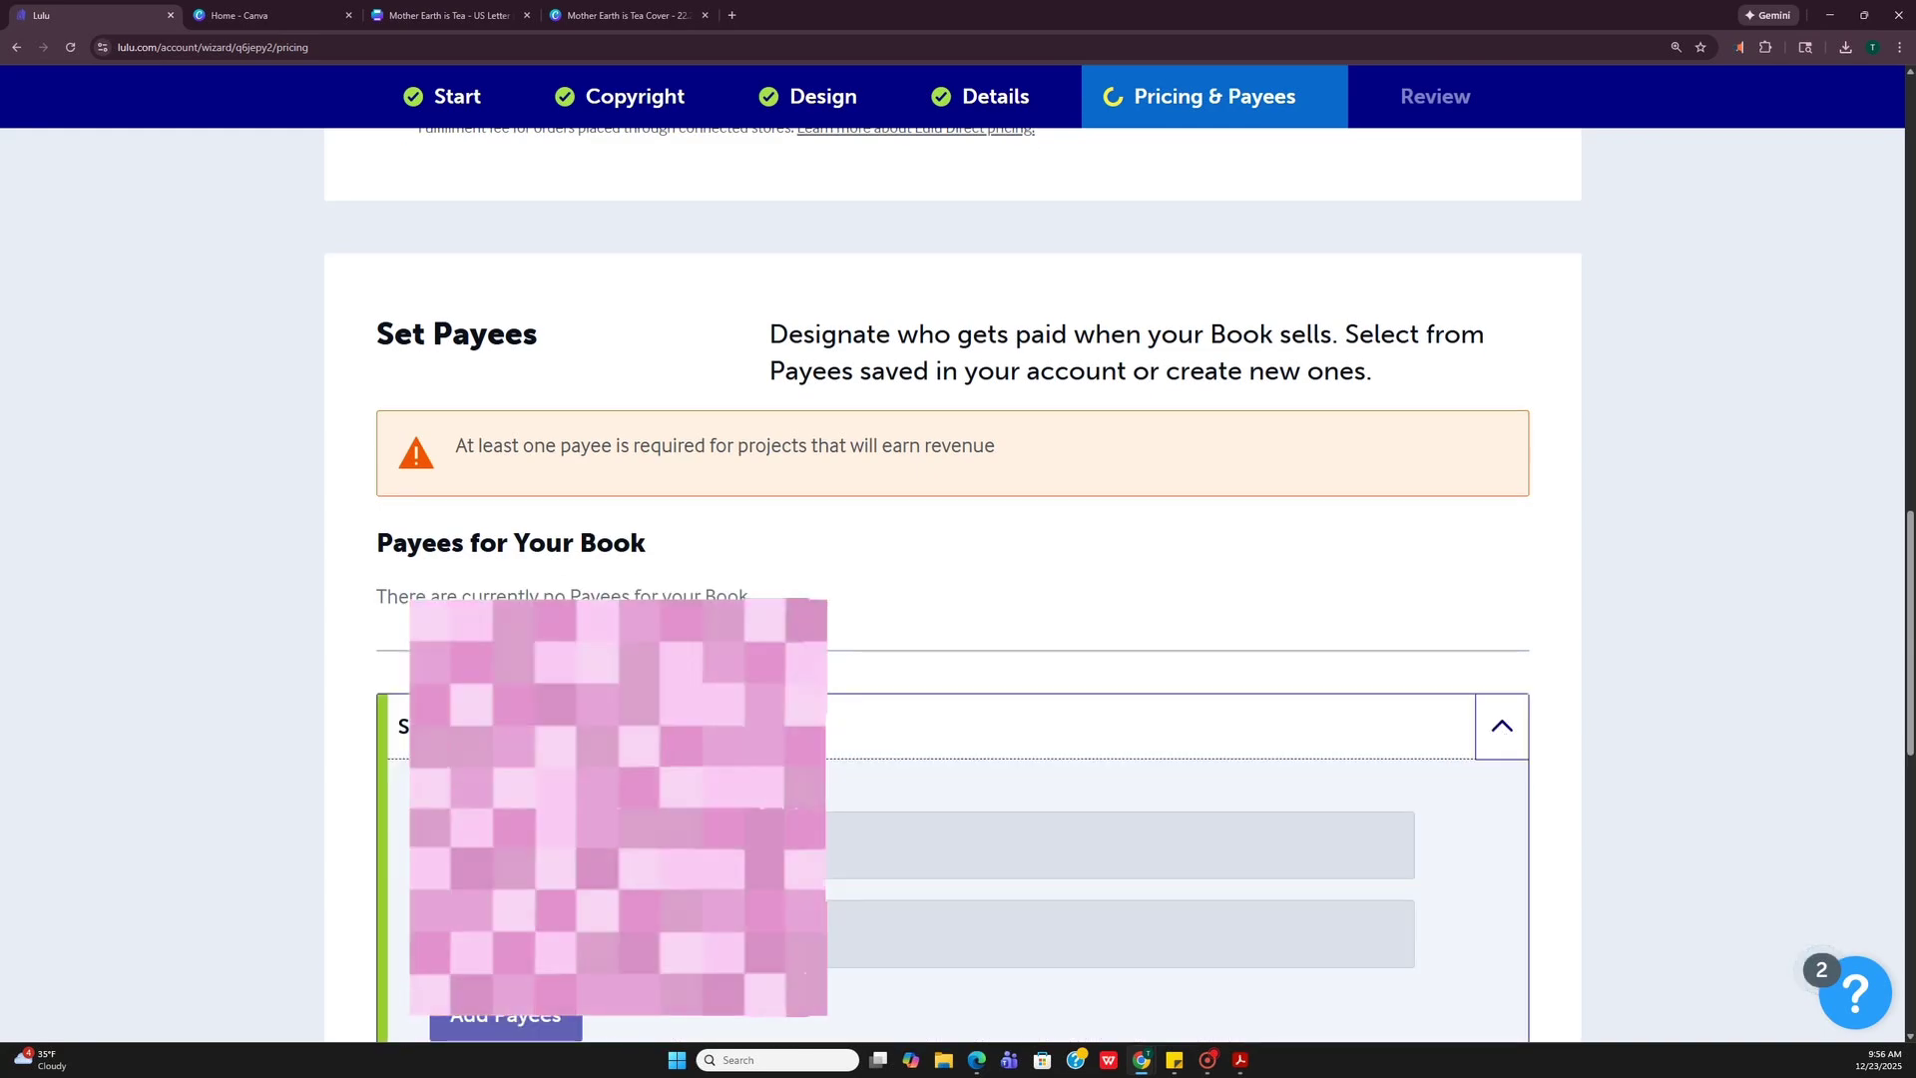
key(Tab)
scroll(953, 599, down, 2)
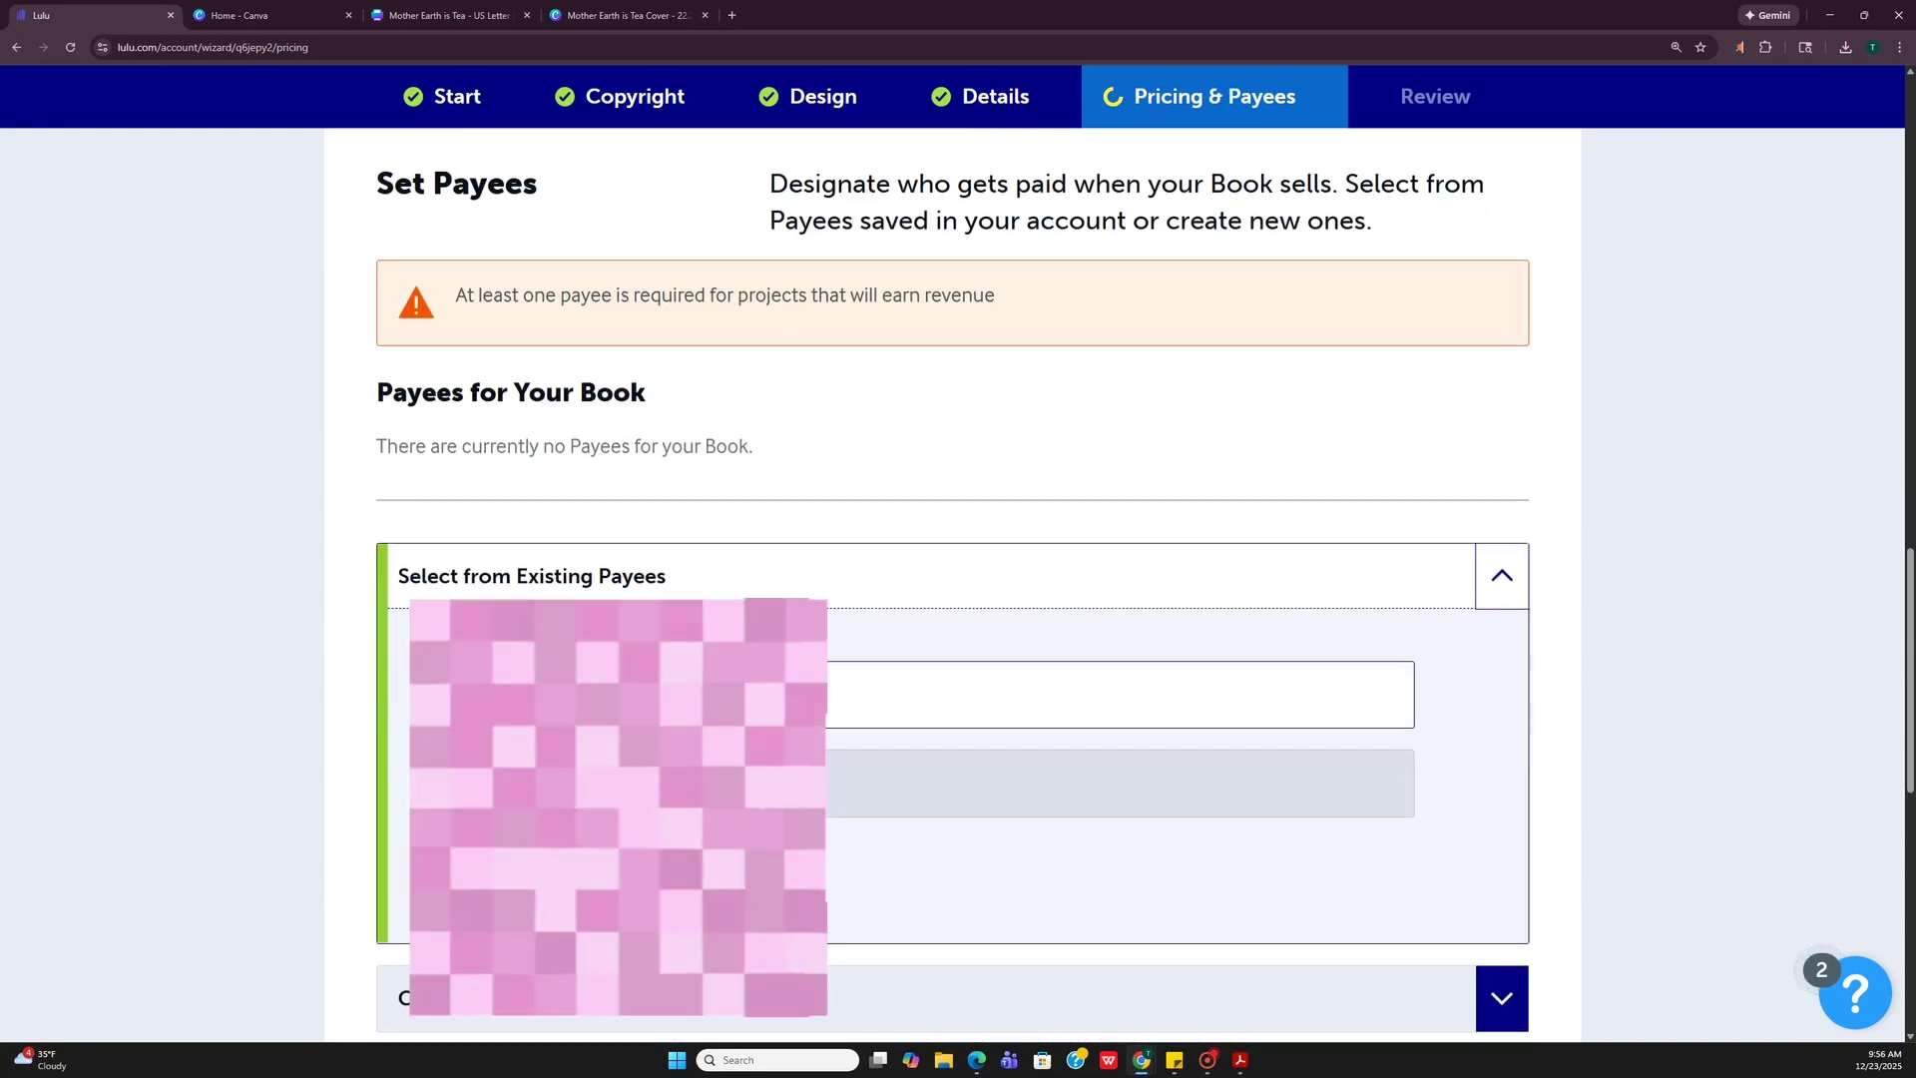
click(575, 806)
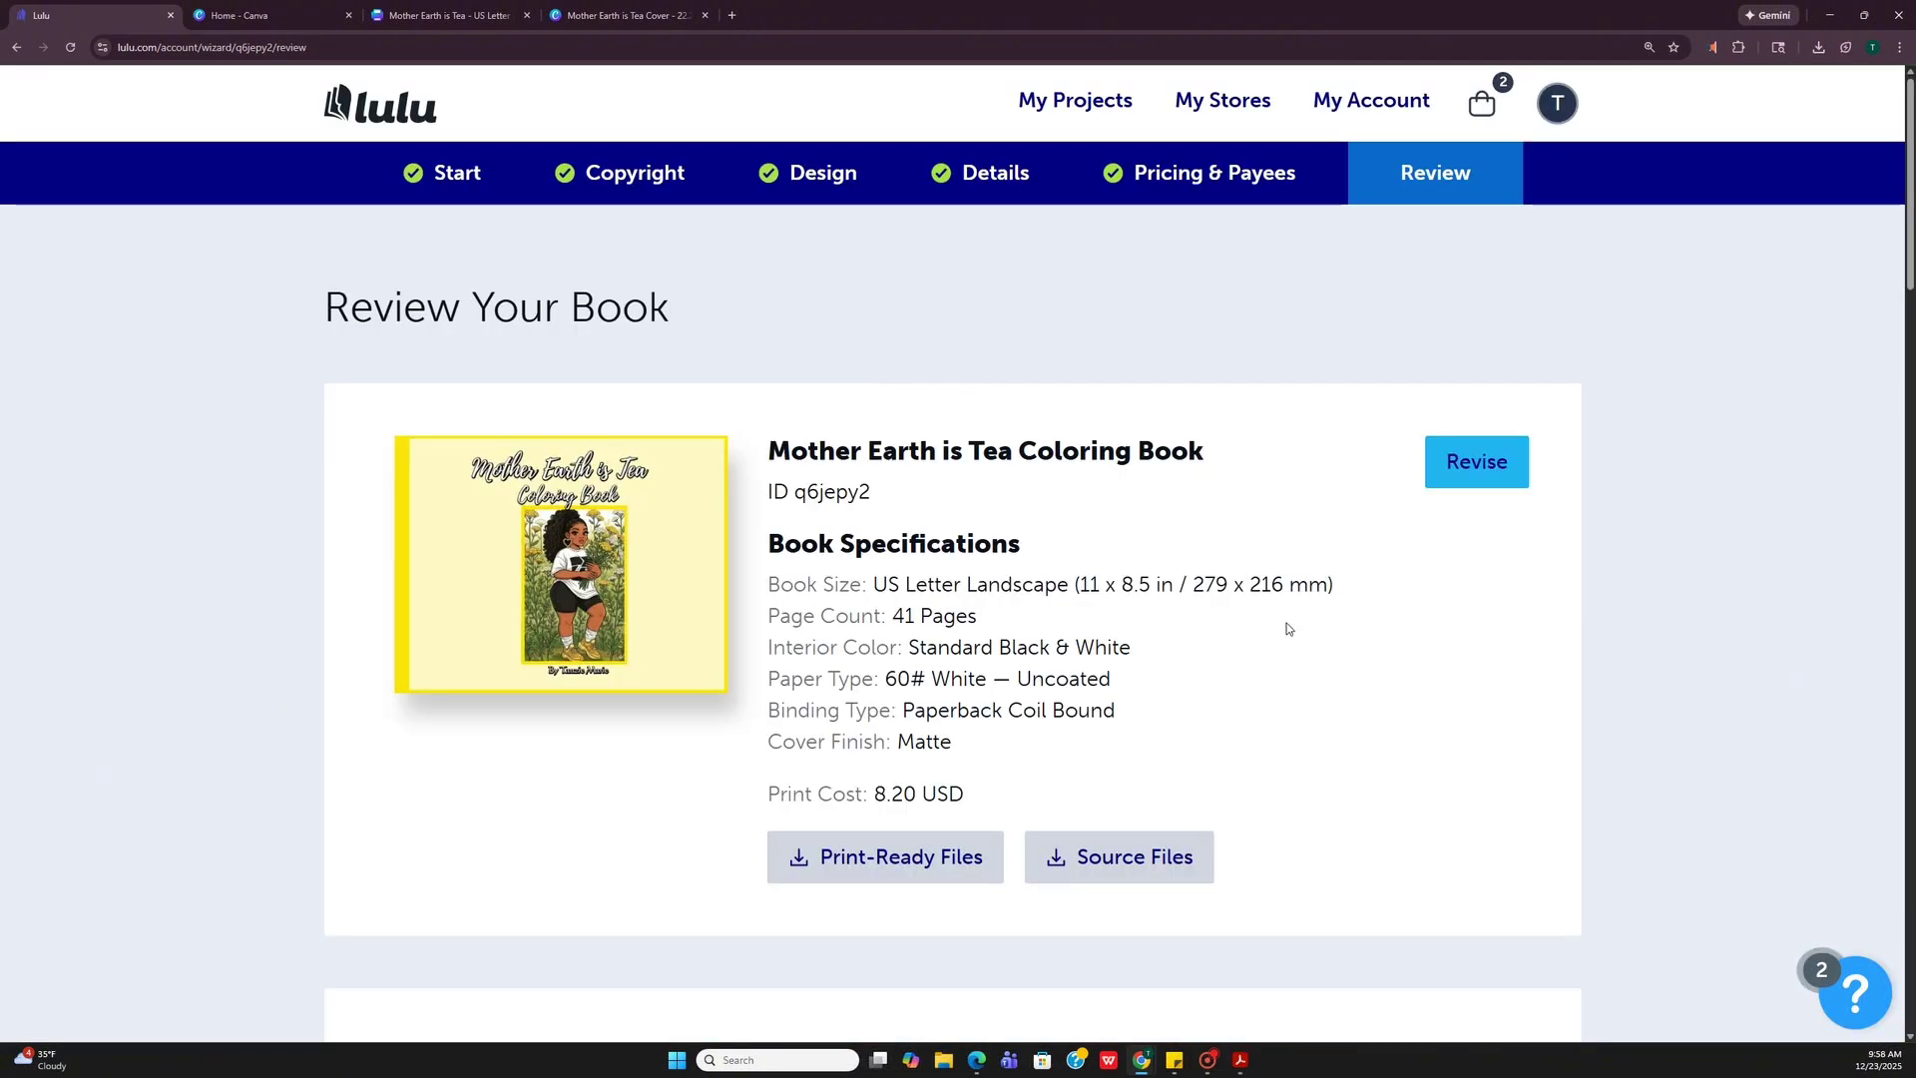
Review the book's specifications, copyright information, description, categories, keywords and pricing before publishing.
scroll(1293, 639, down, 3)
scroll(1303, 644, down, 6)
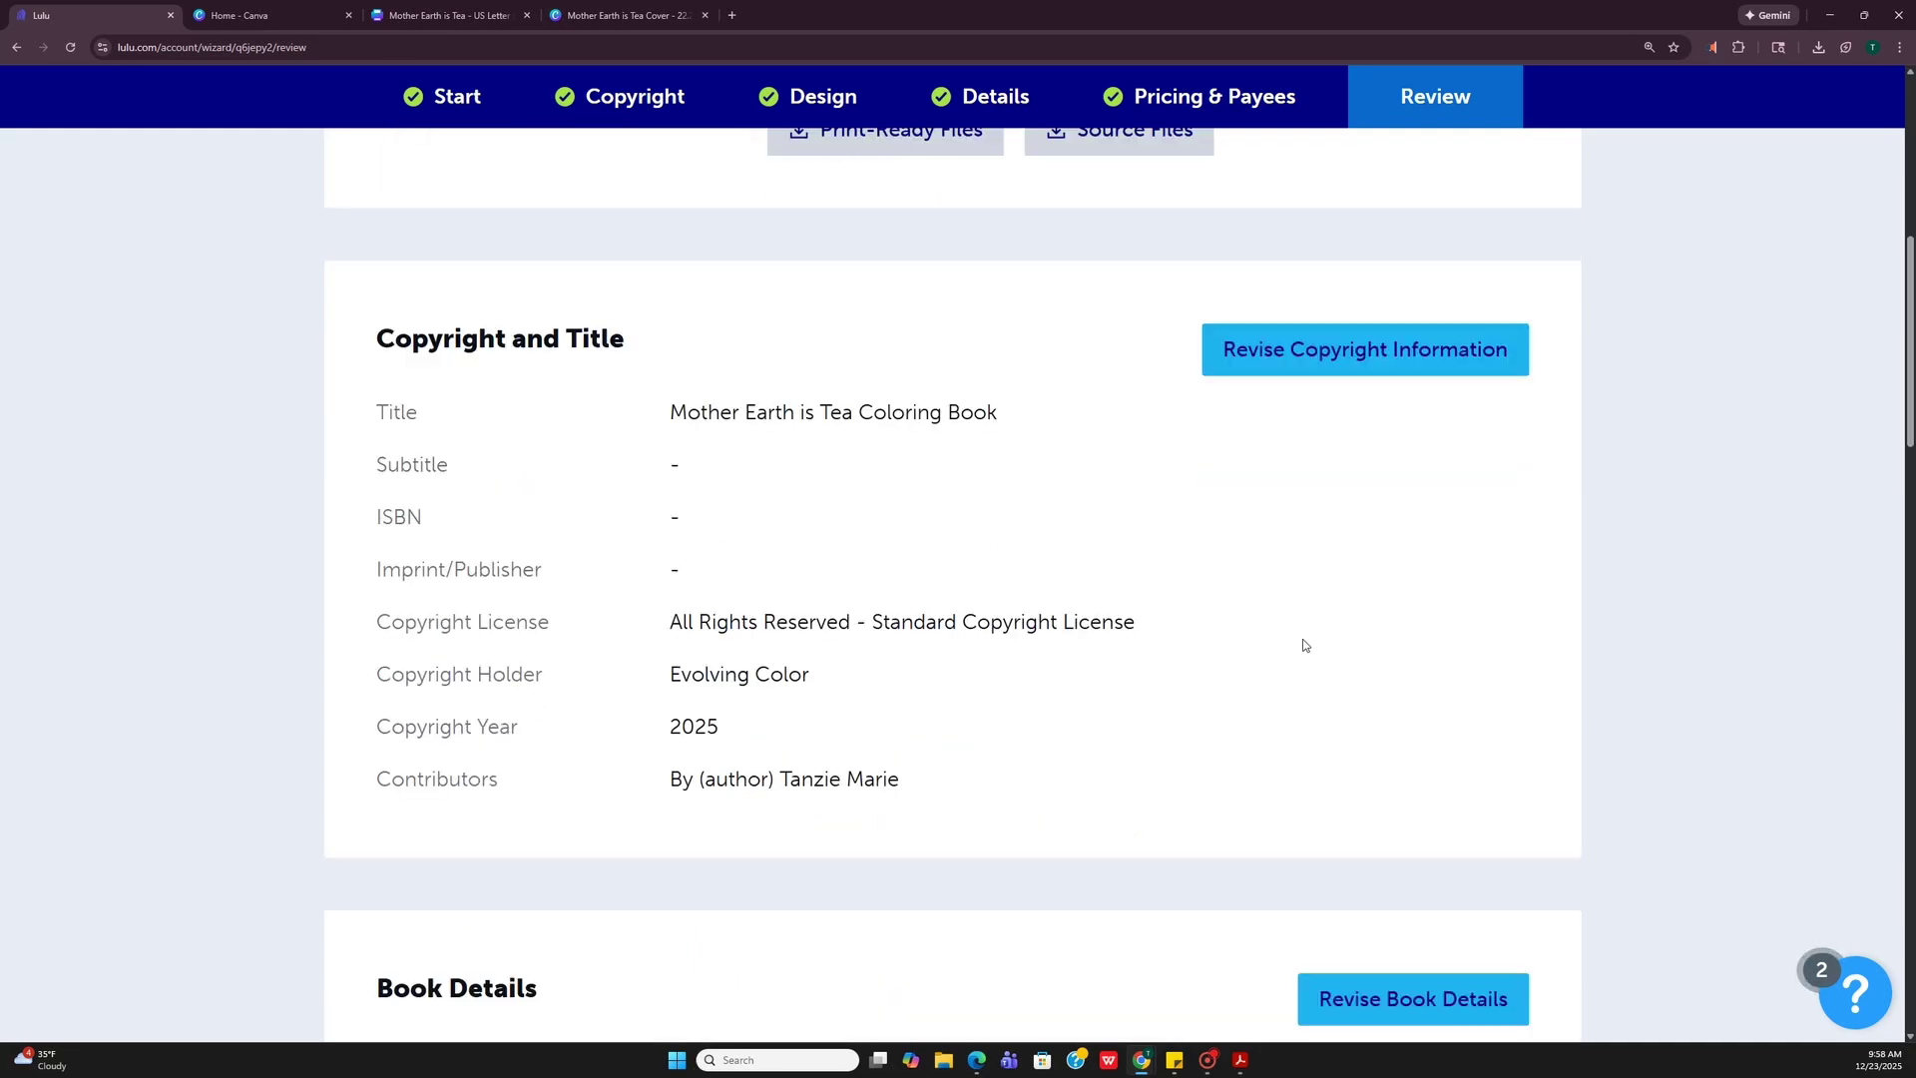
scroll(1303, 645, down, 2)
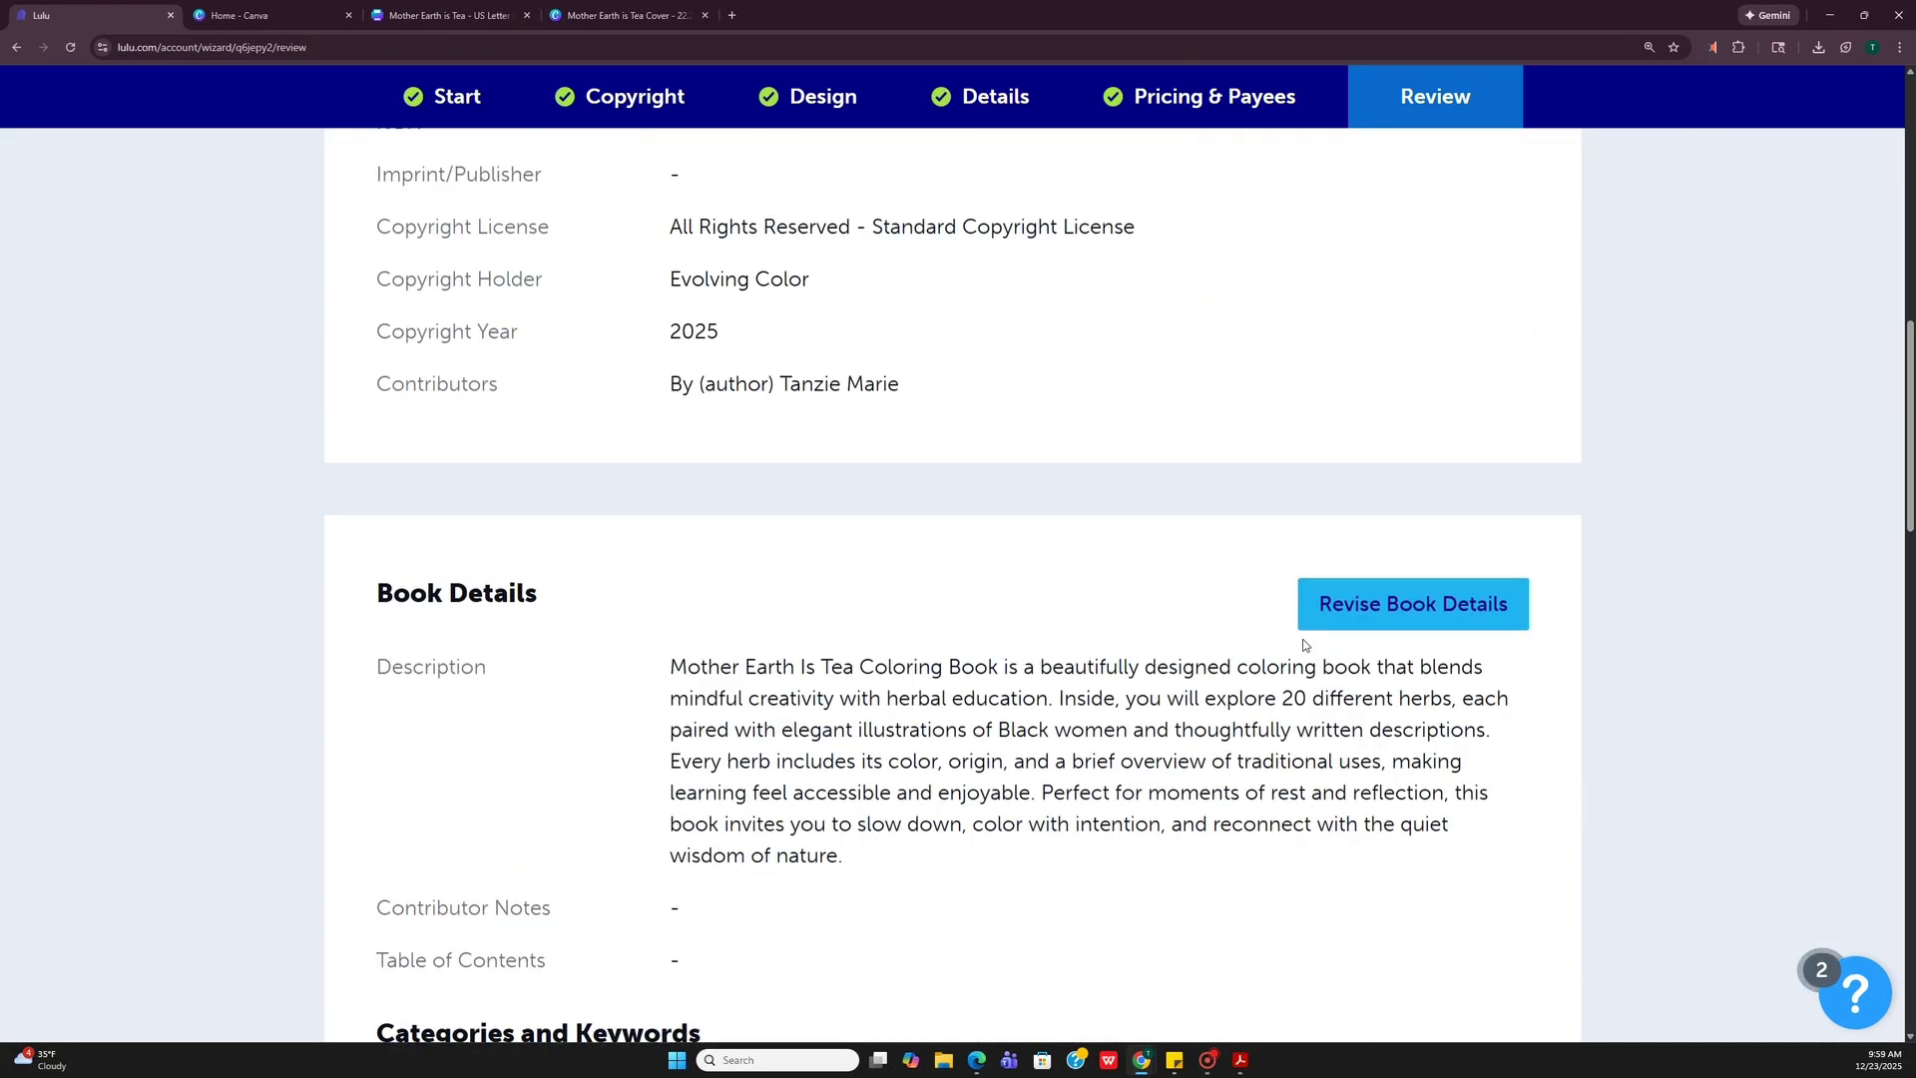
scroll(1303, 644, down, 3)
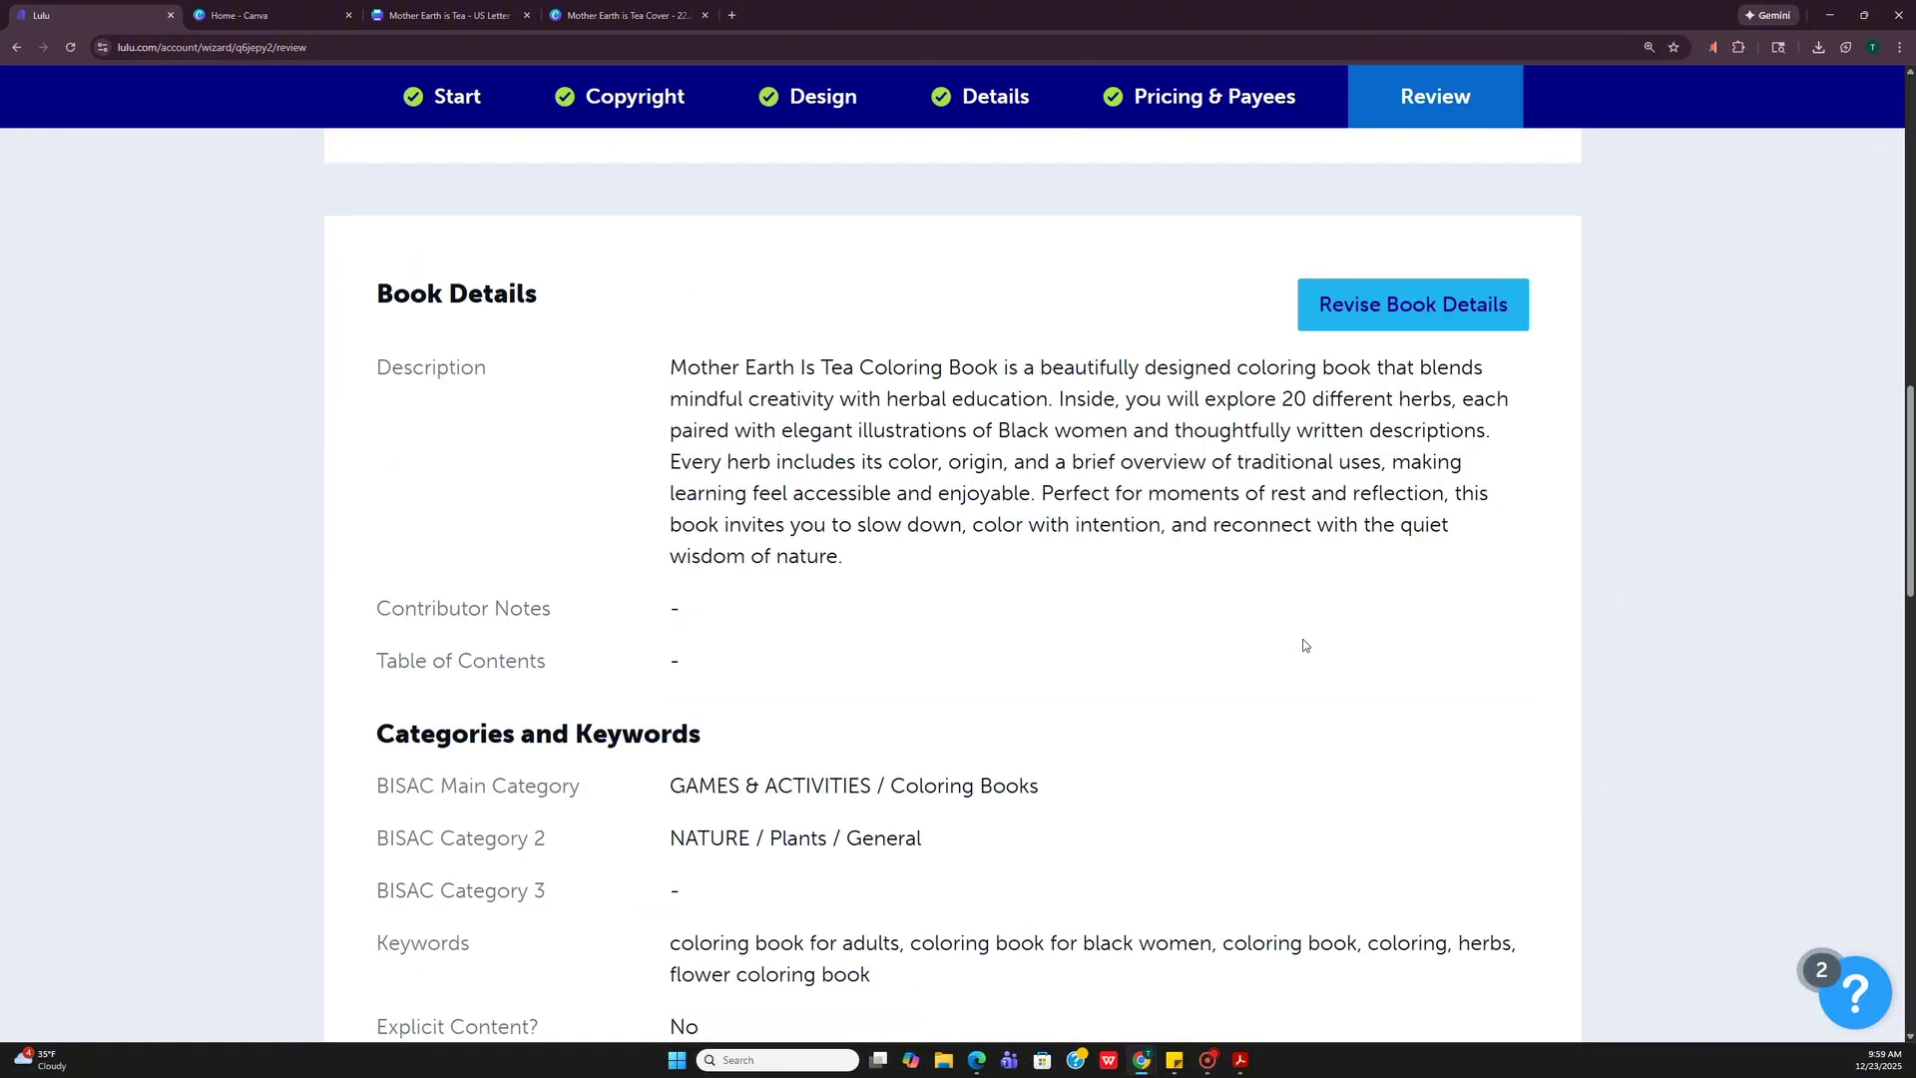
scroll(1303, 645, down, 6)
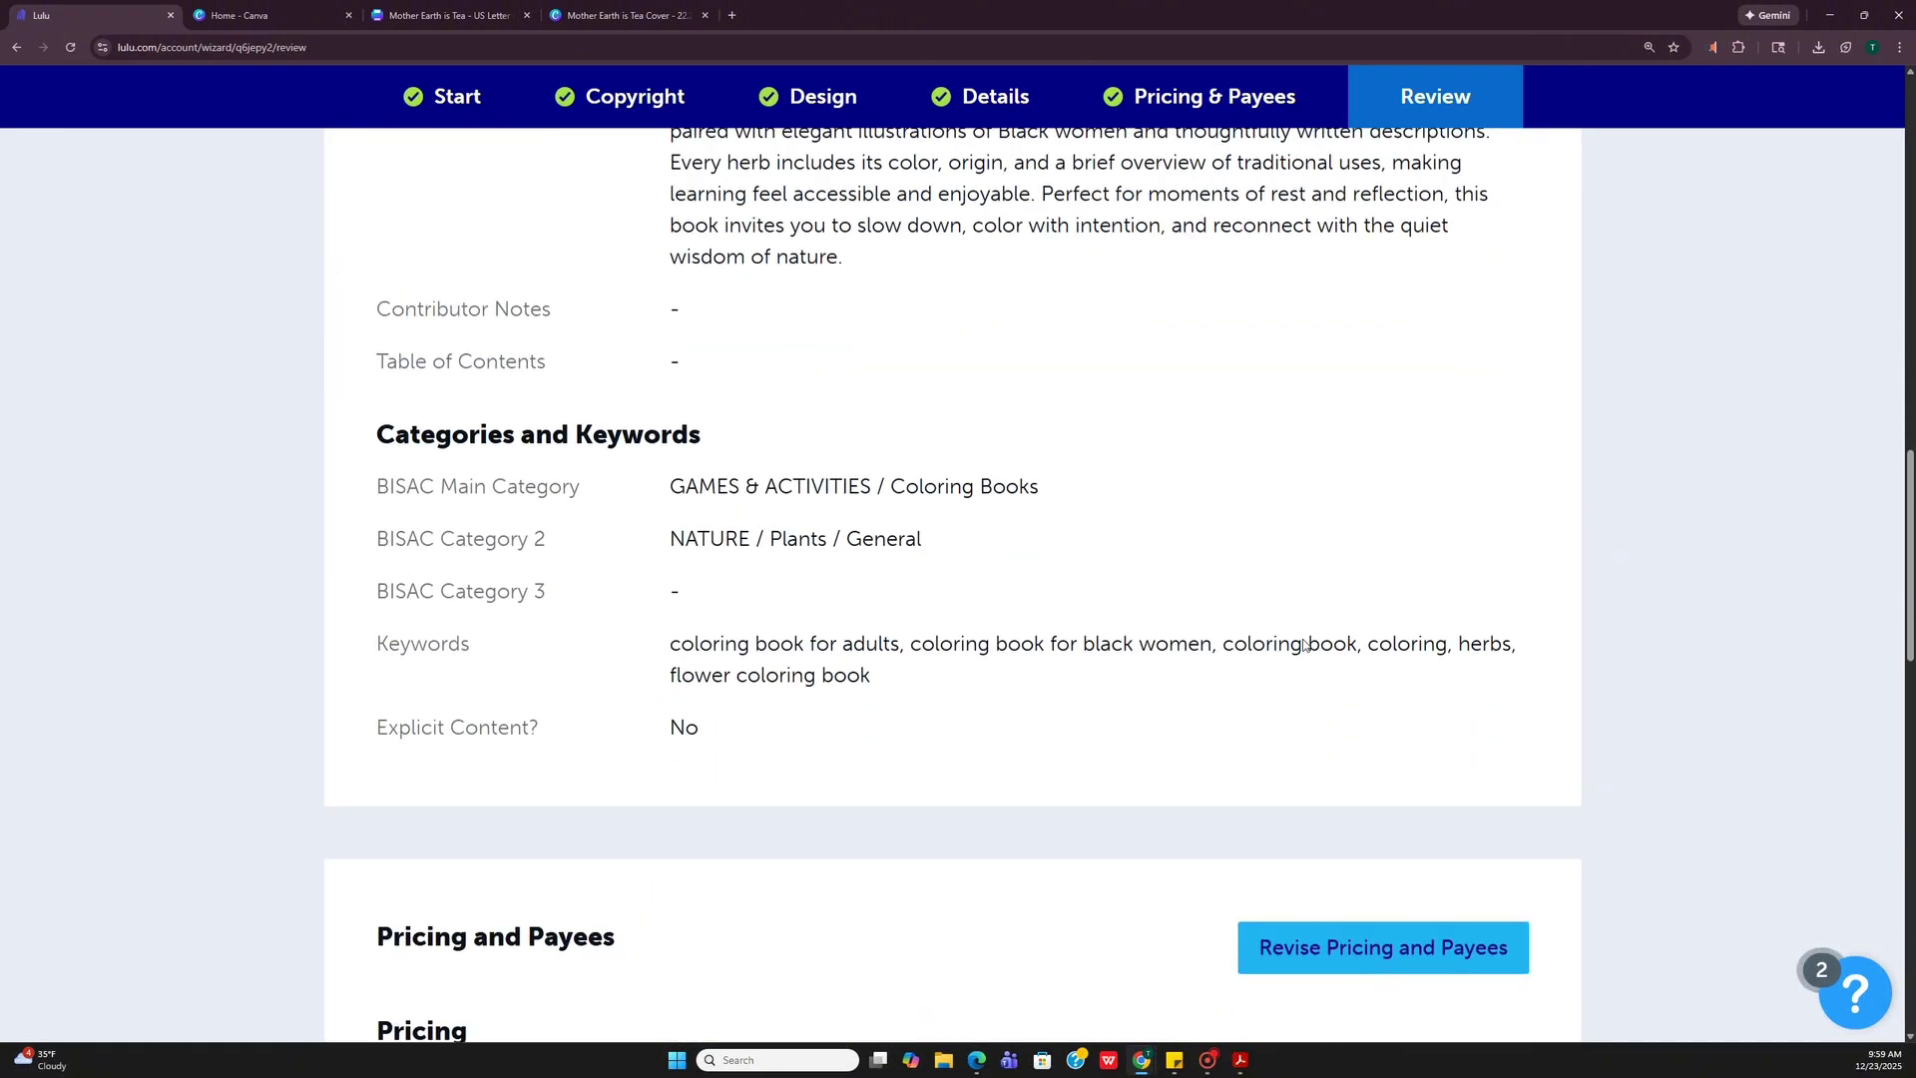
scroll(1303, 644, down, 9)
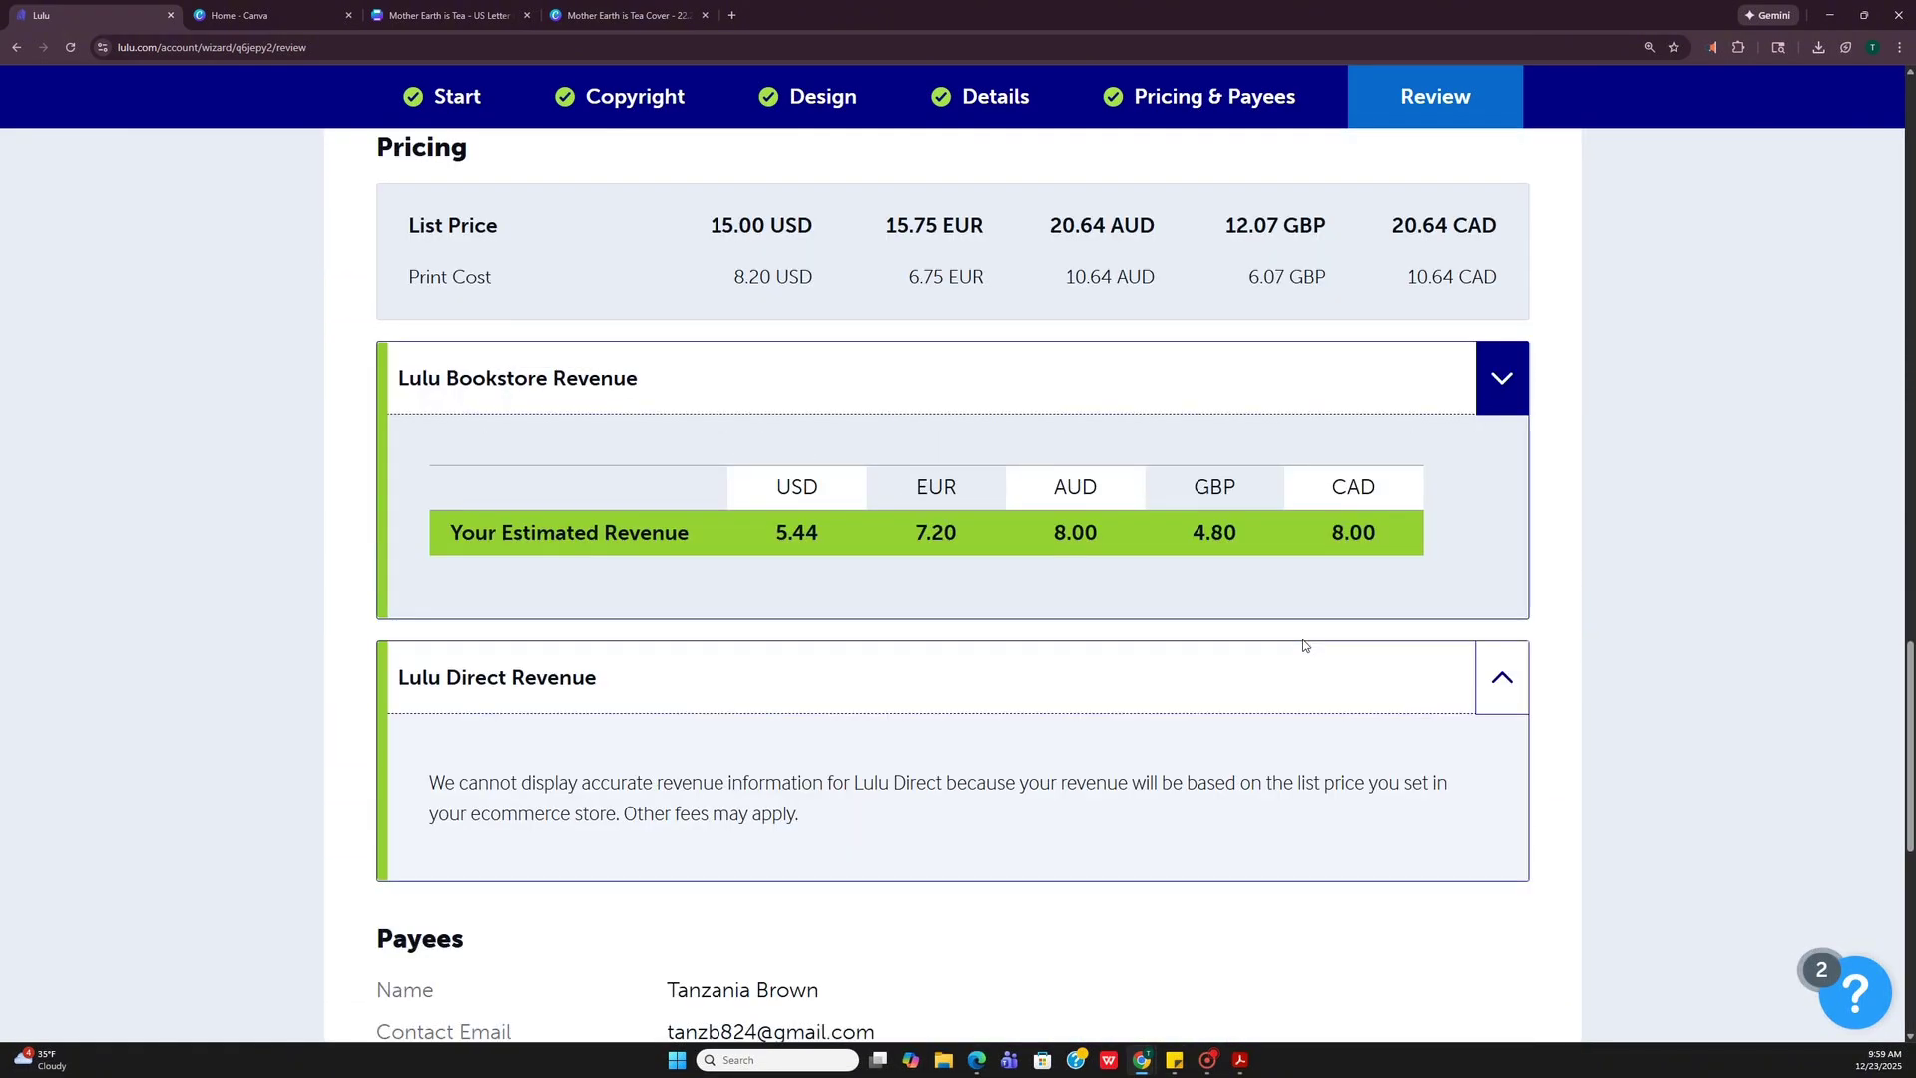
Check the payee details and confirm publication of the coloring book.
scroll(1304, 644, down, 2)
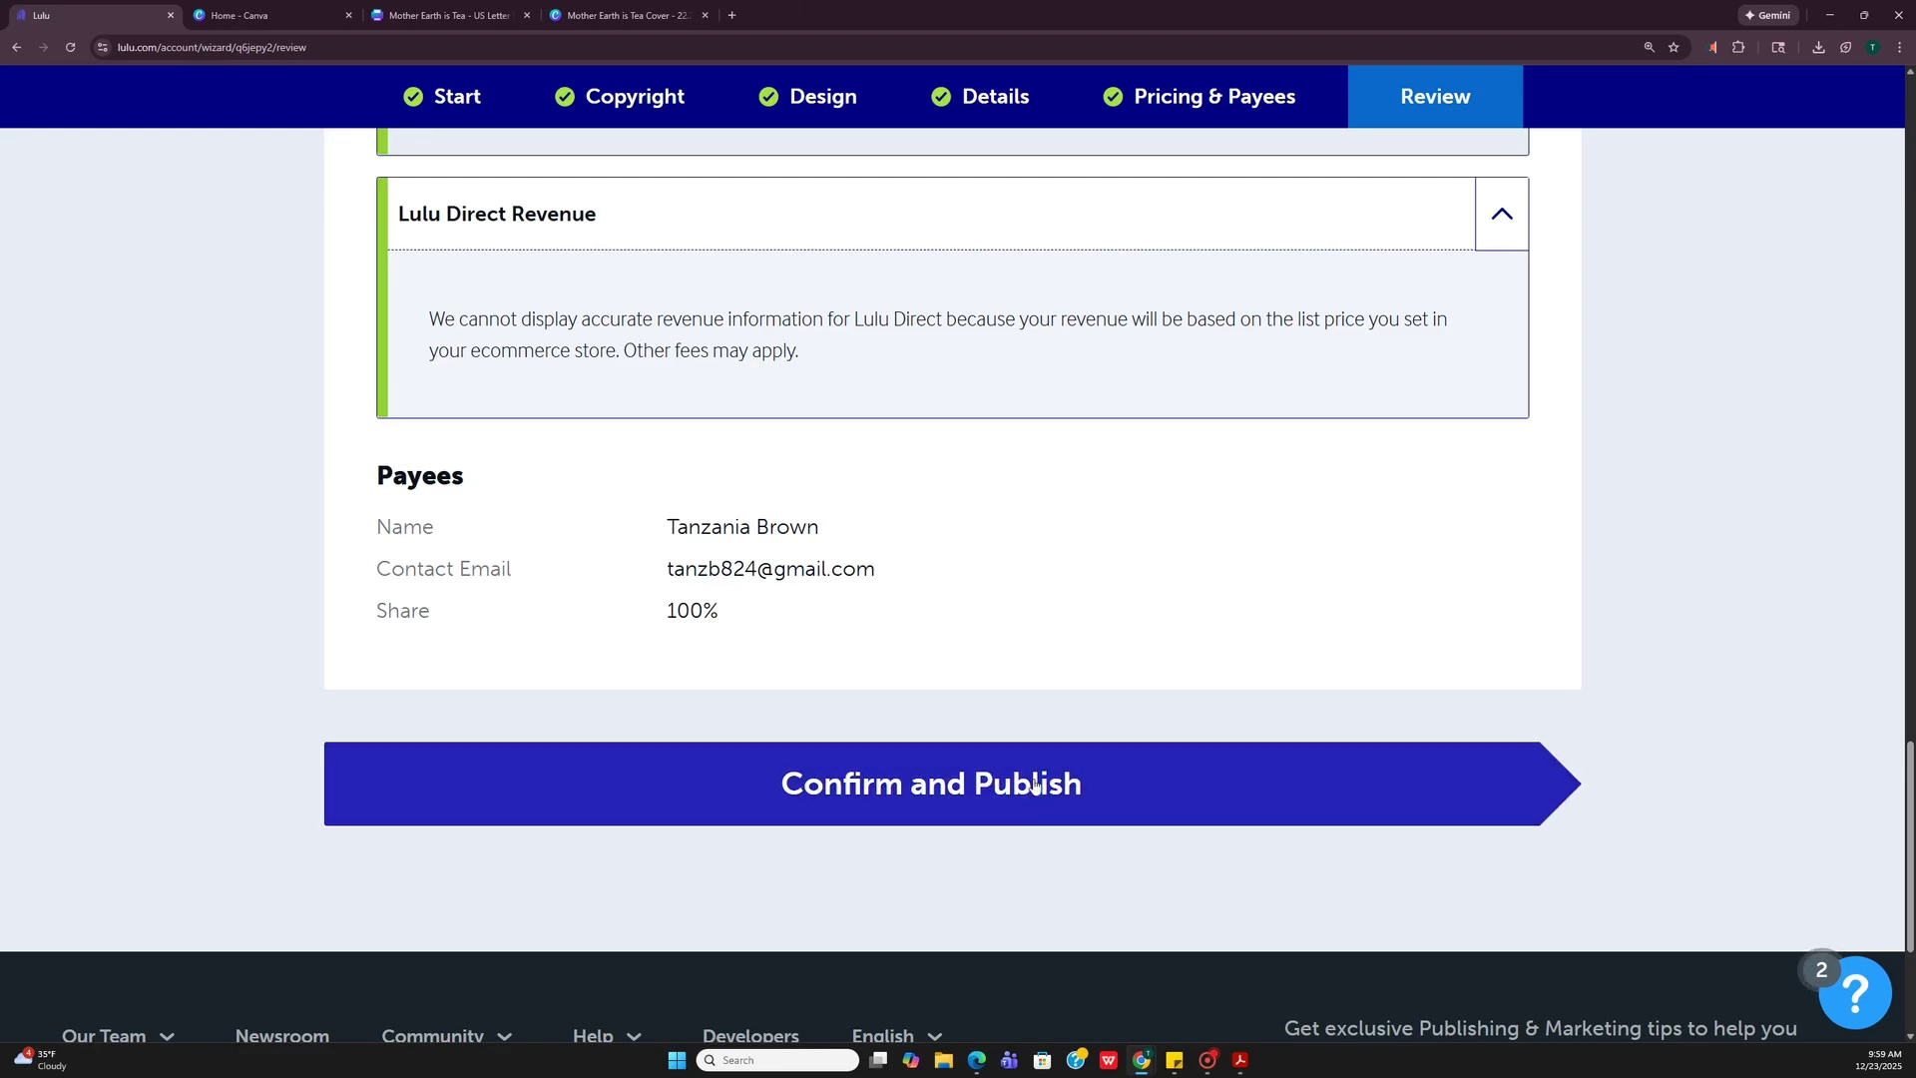
scroll(1032, 788, down, 1)
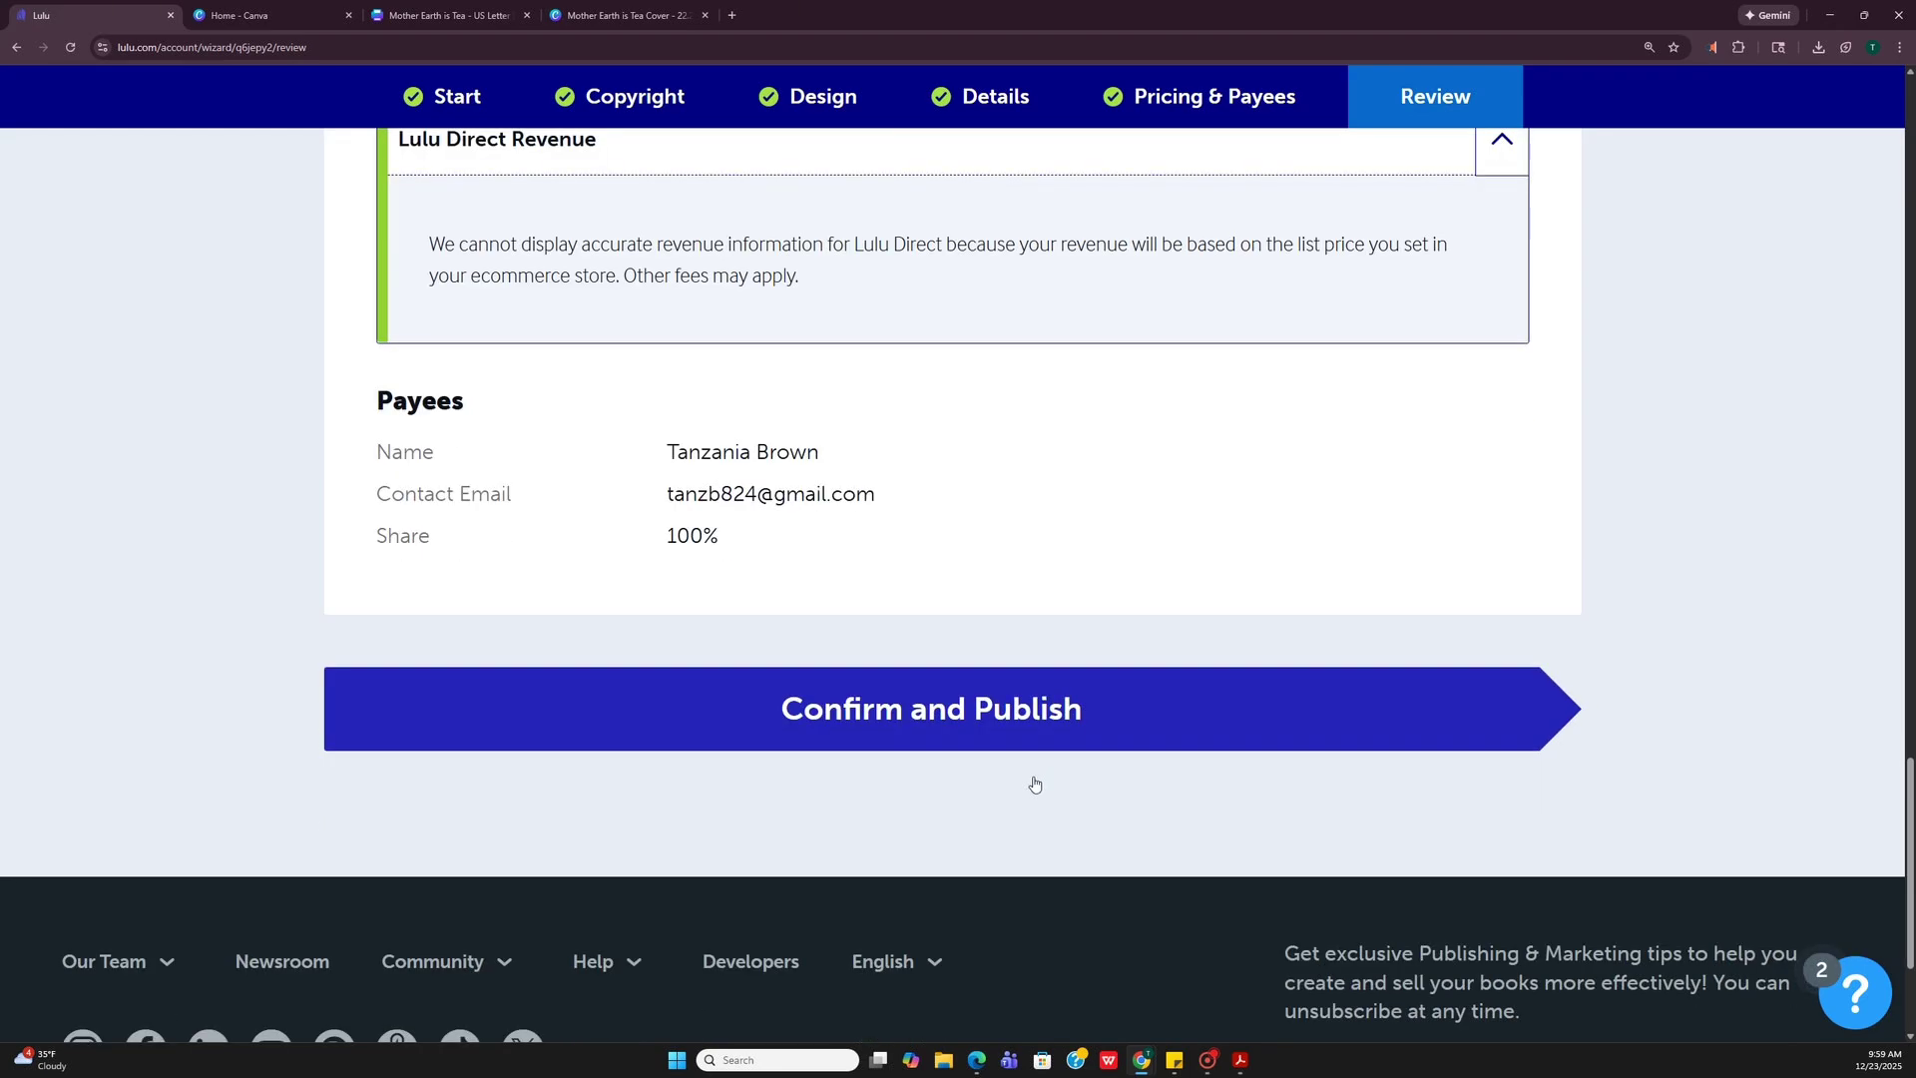
click(1092, 729)
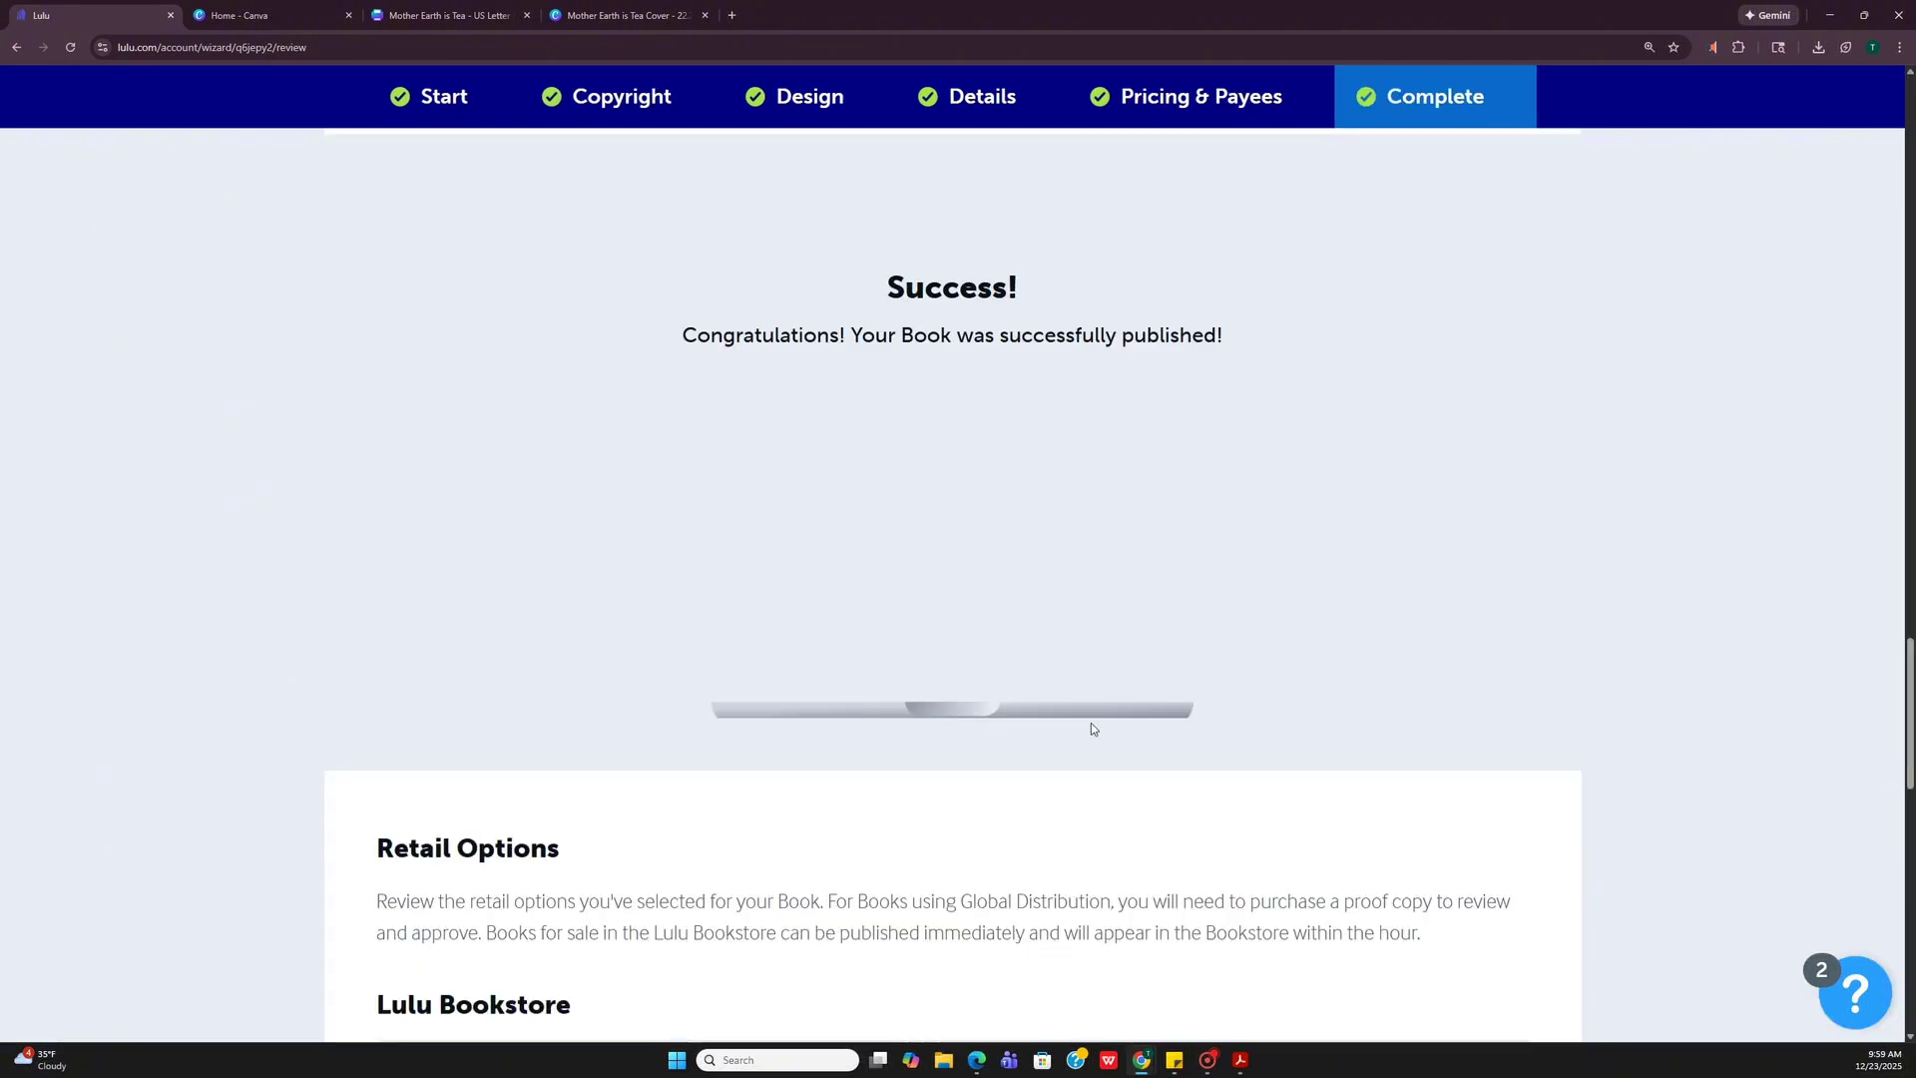
Review the published book's retail options and start adding it to the connected Shopify store through Lulu Direct.
scroll(1104, 714, down, 2)
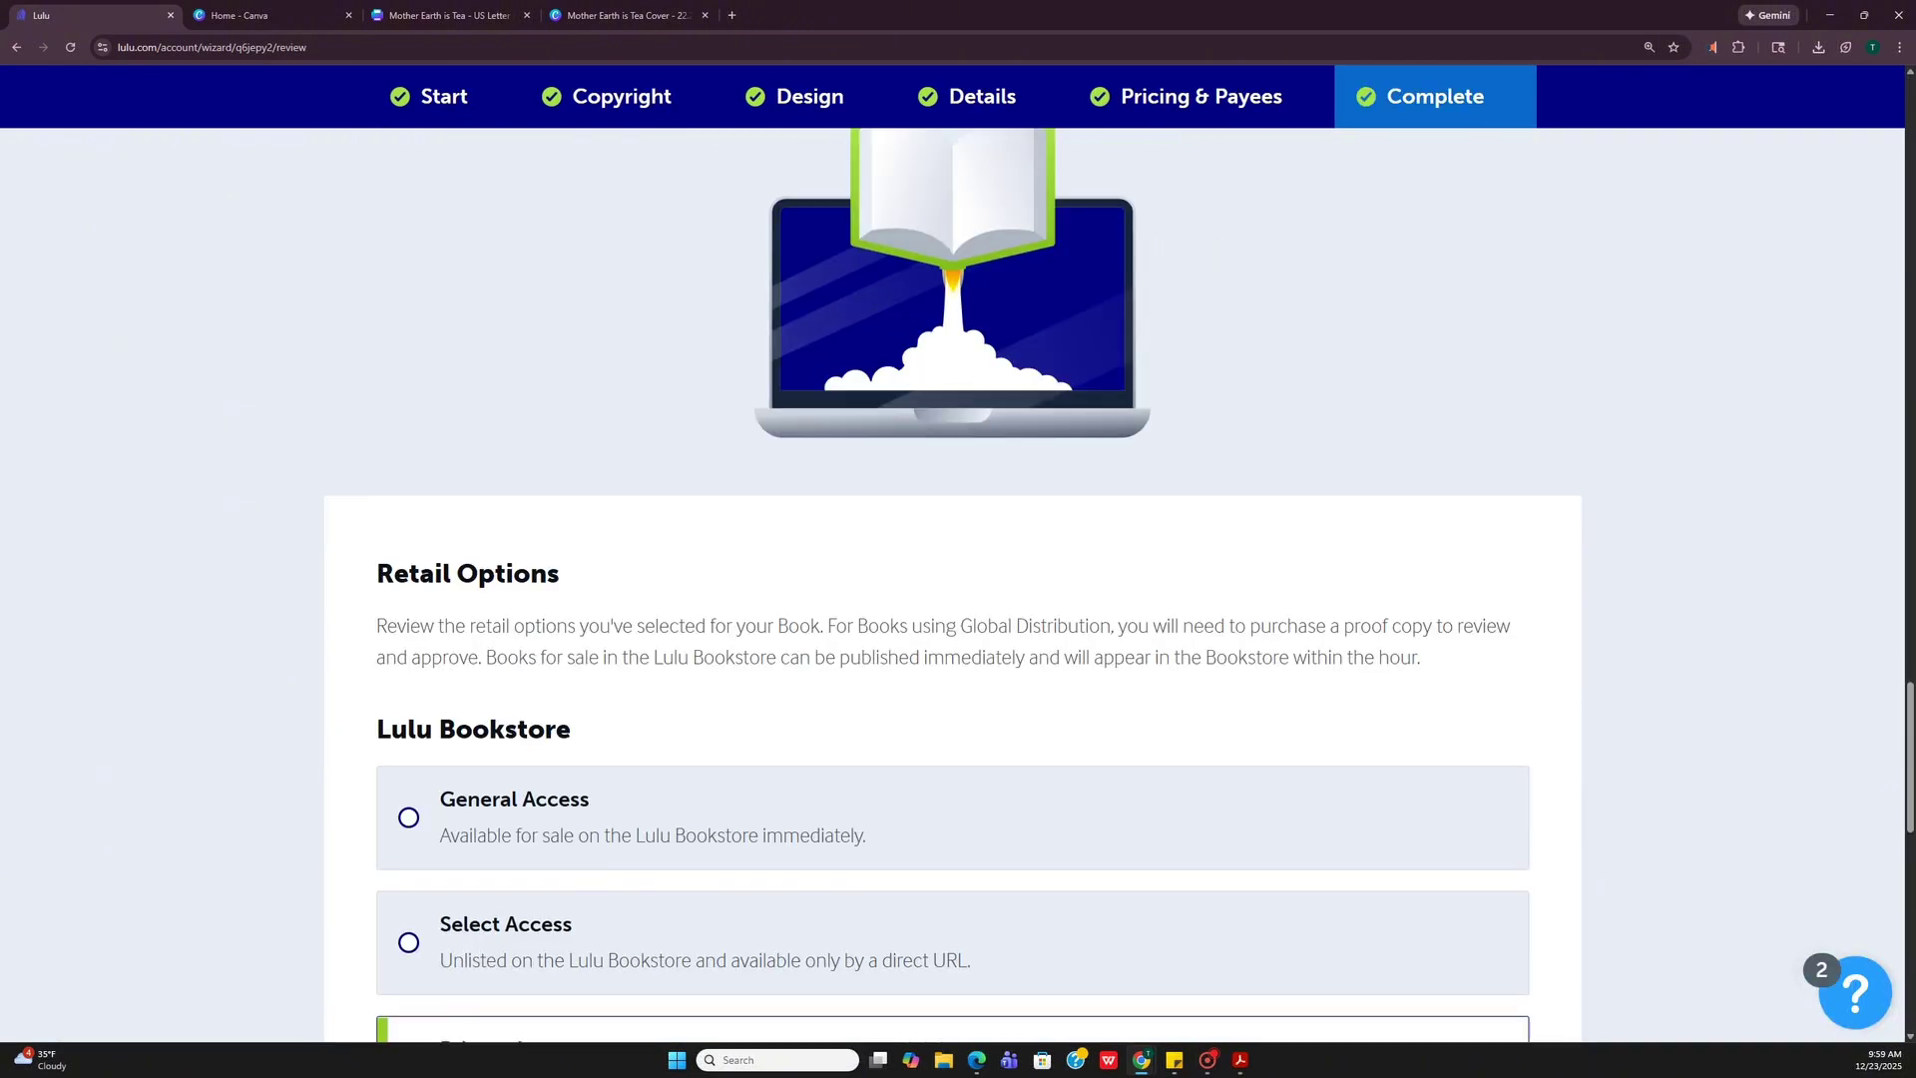
scroll(1047, 658, down, 1)
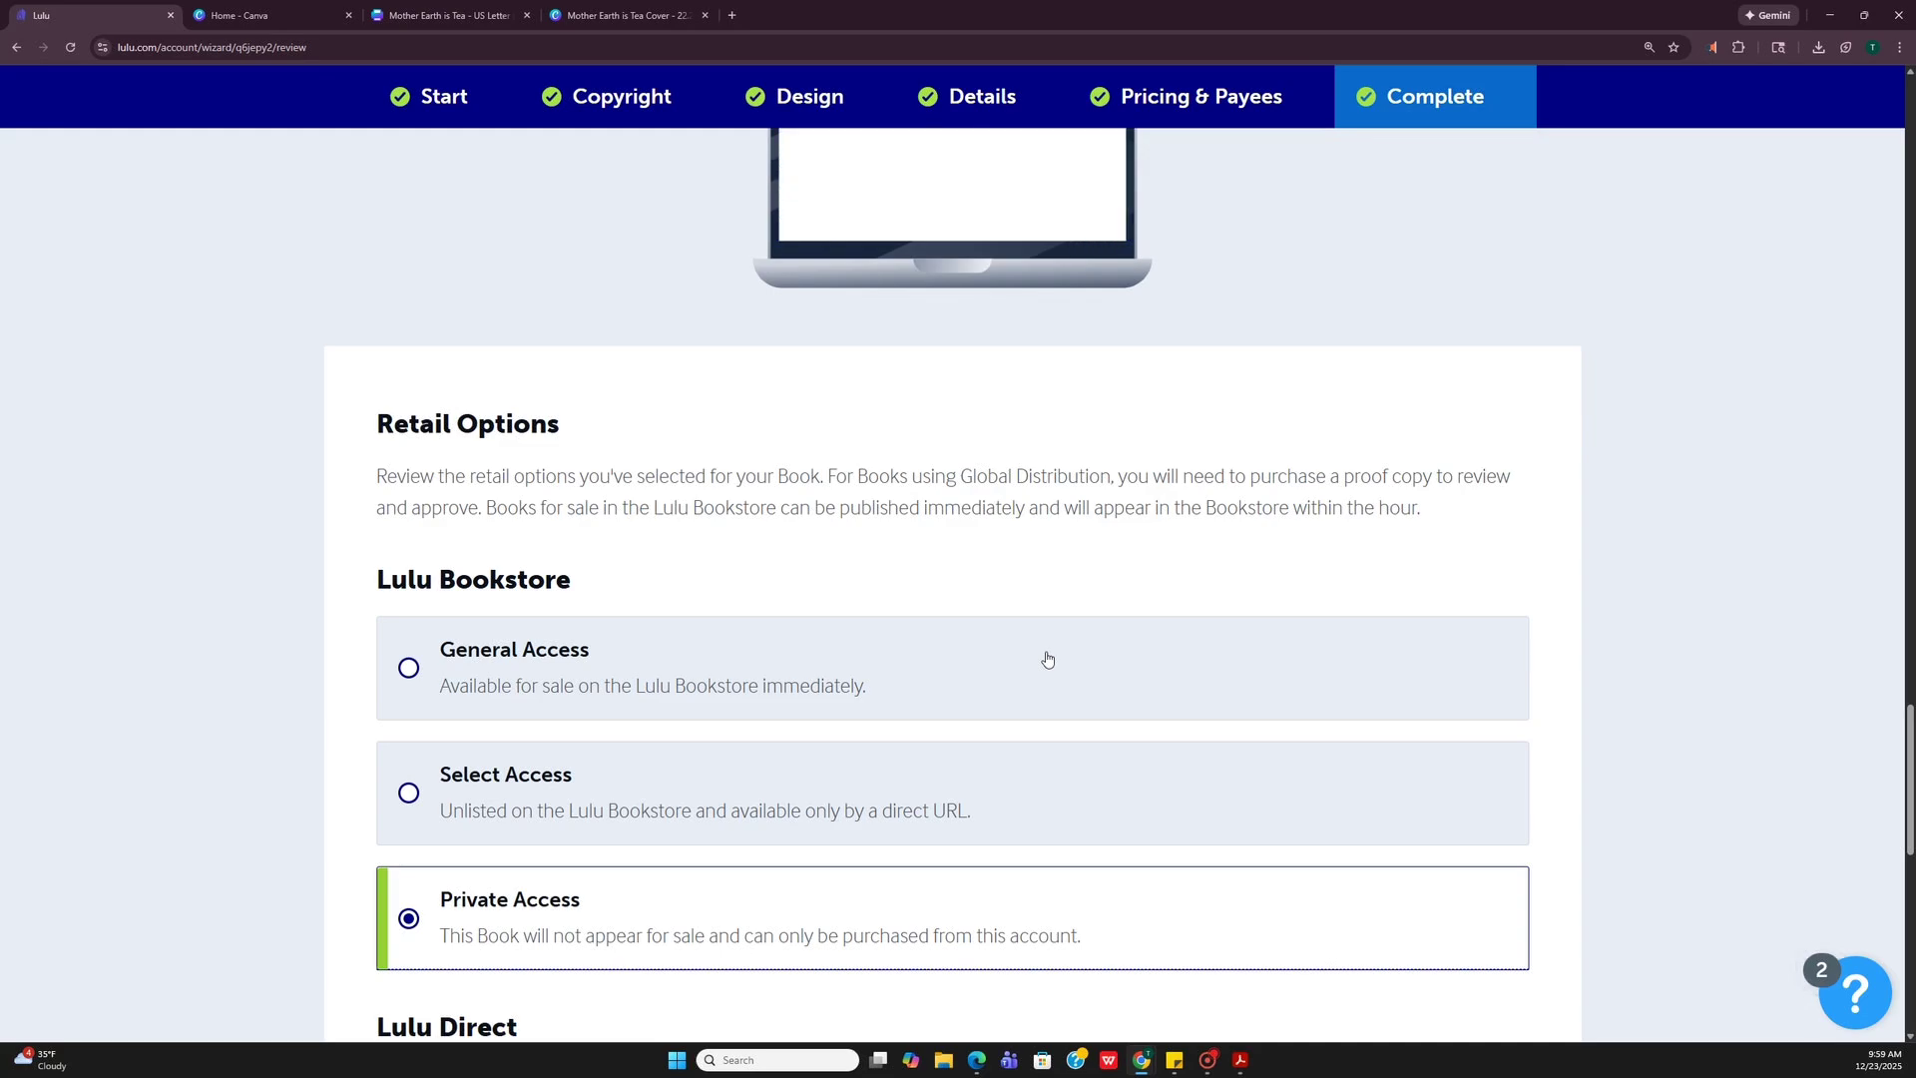
scroll(1048, 658, down, 1)
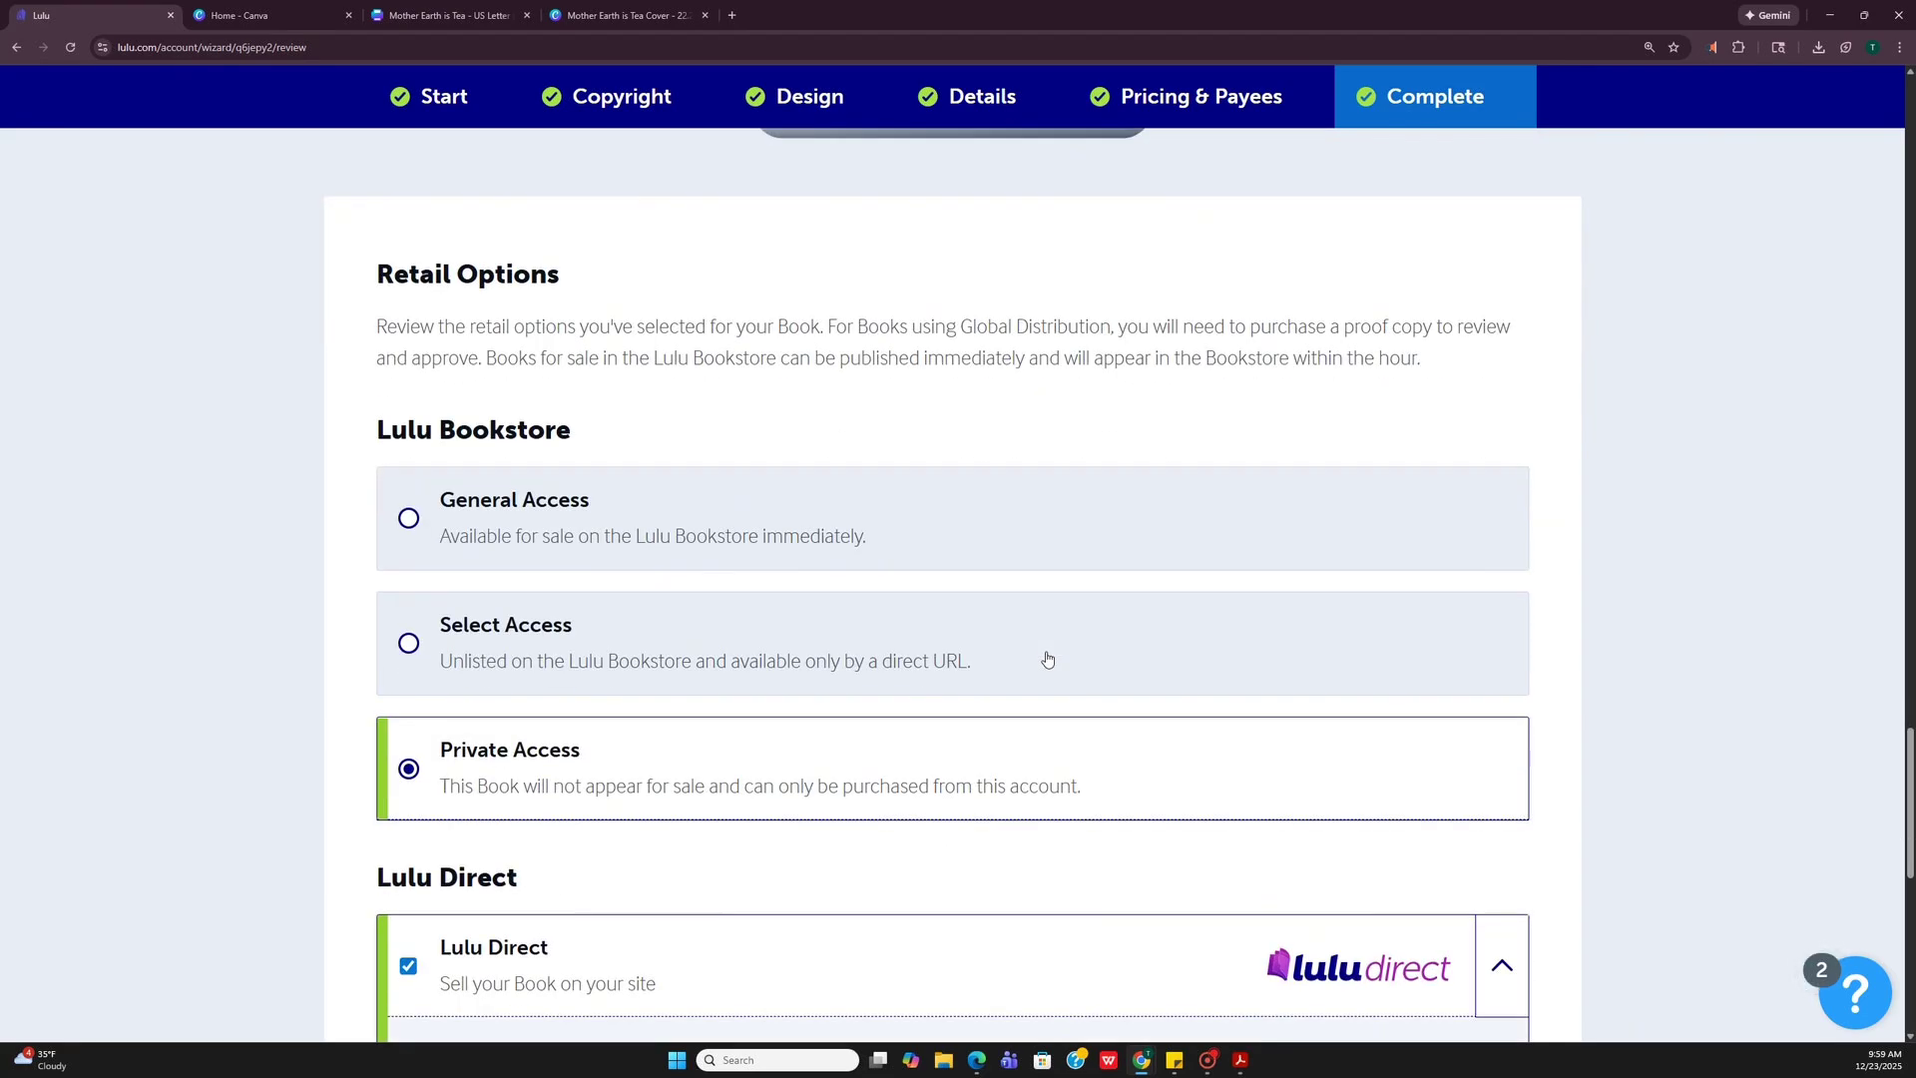
scroll(1048, 659, down, 3)
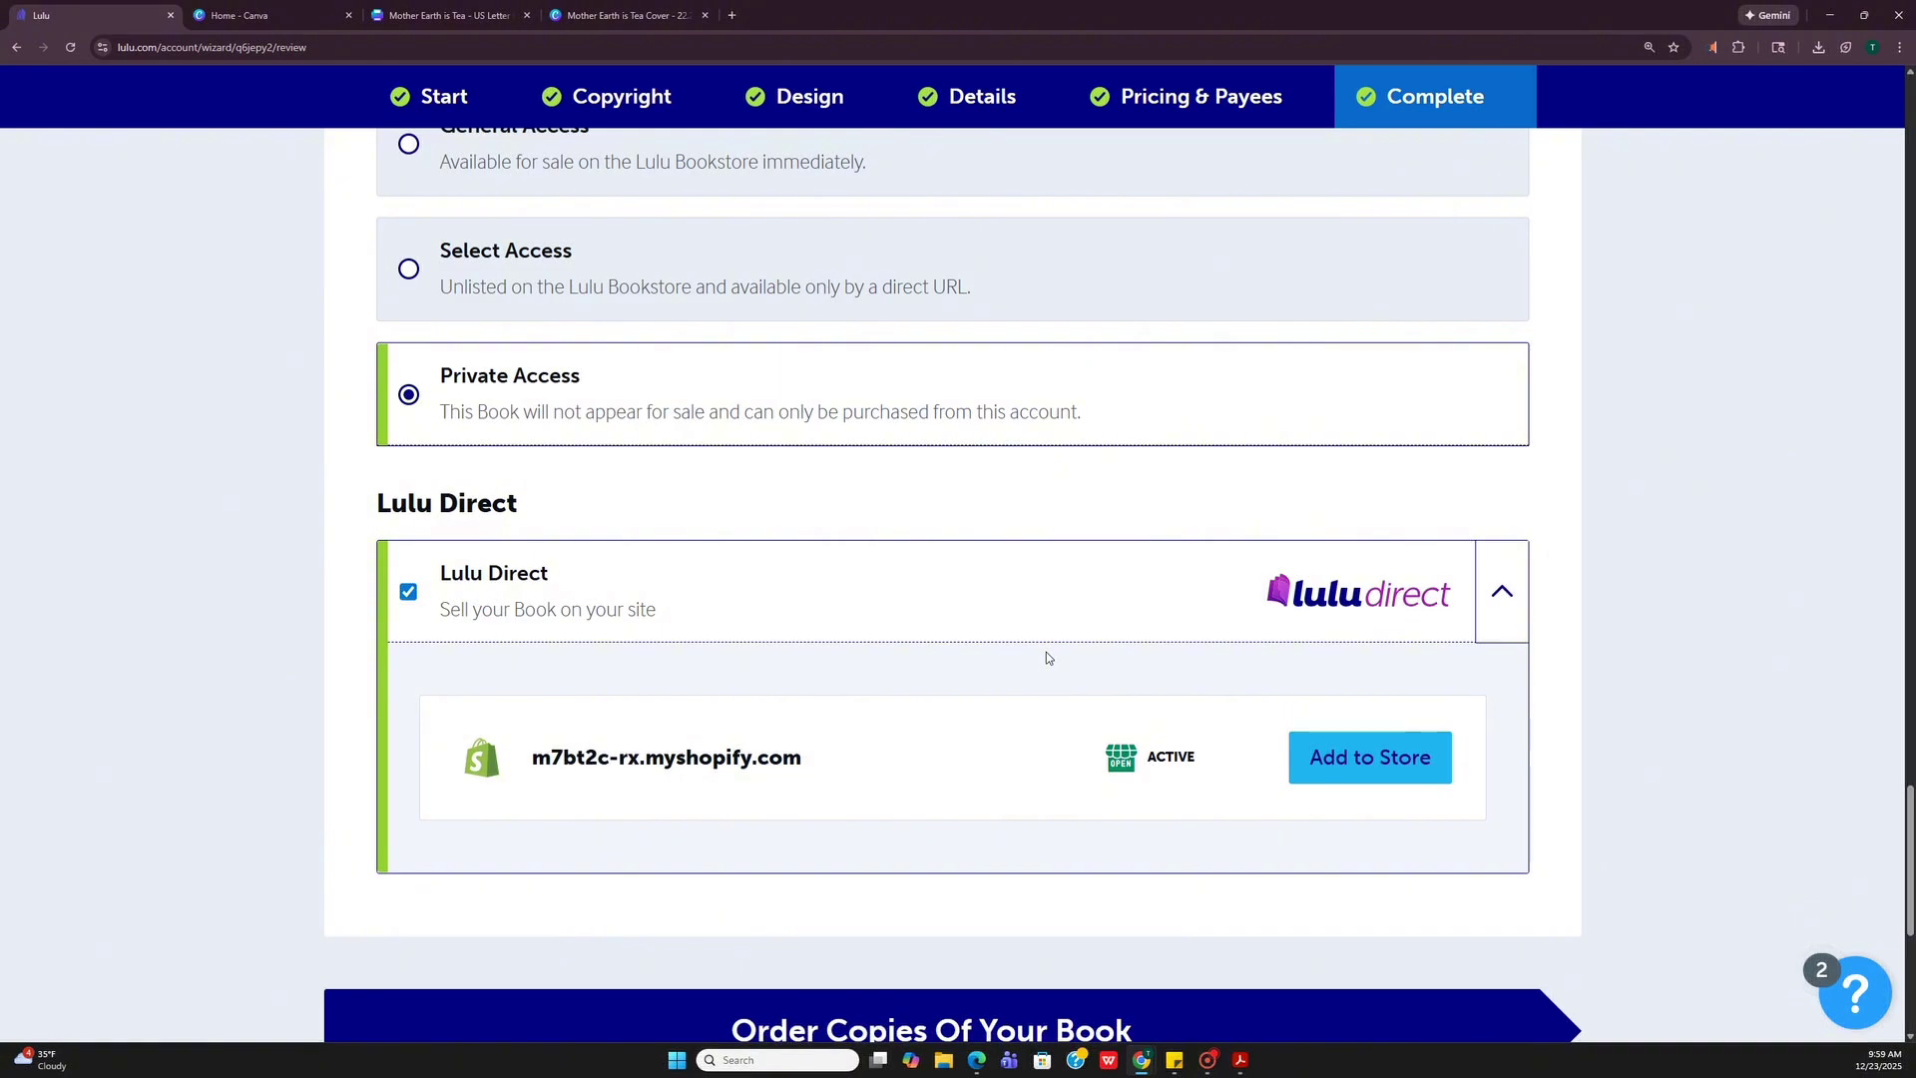
scroll(1512, 722, down, 2)
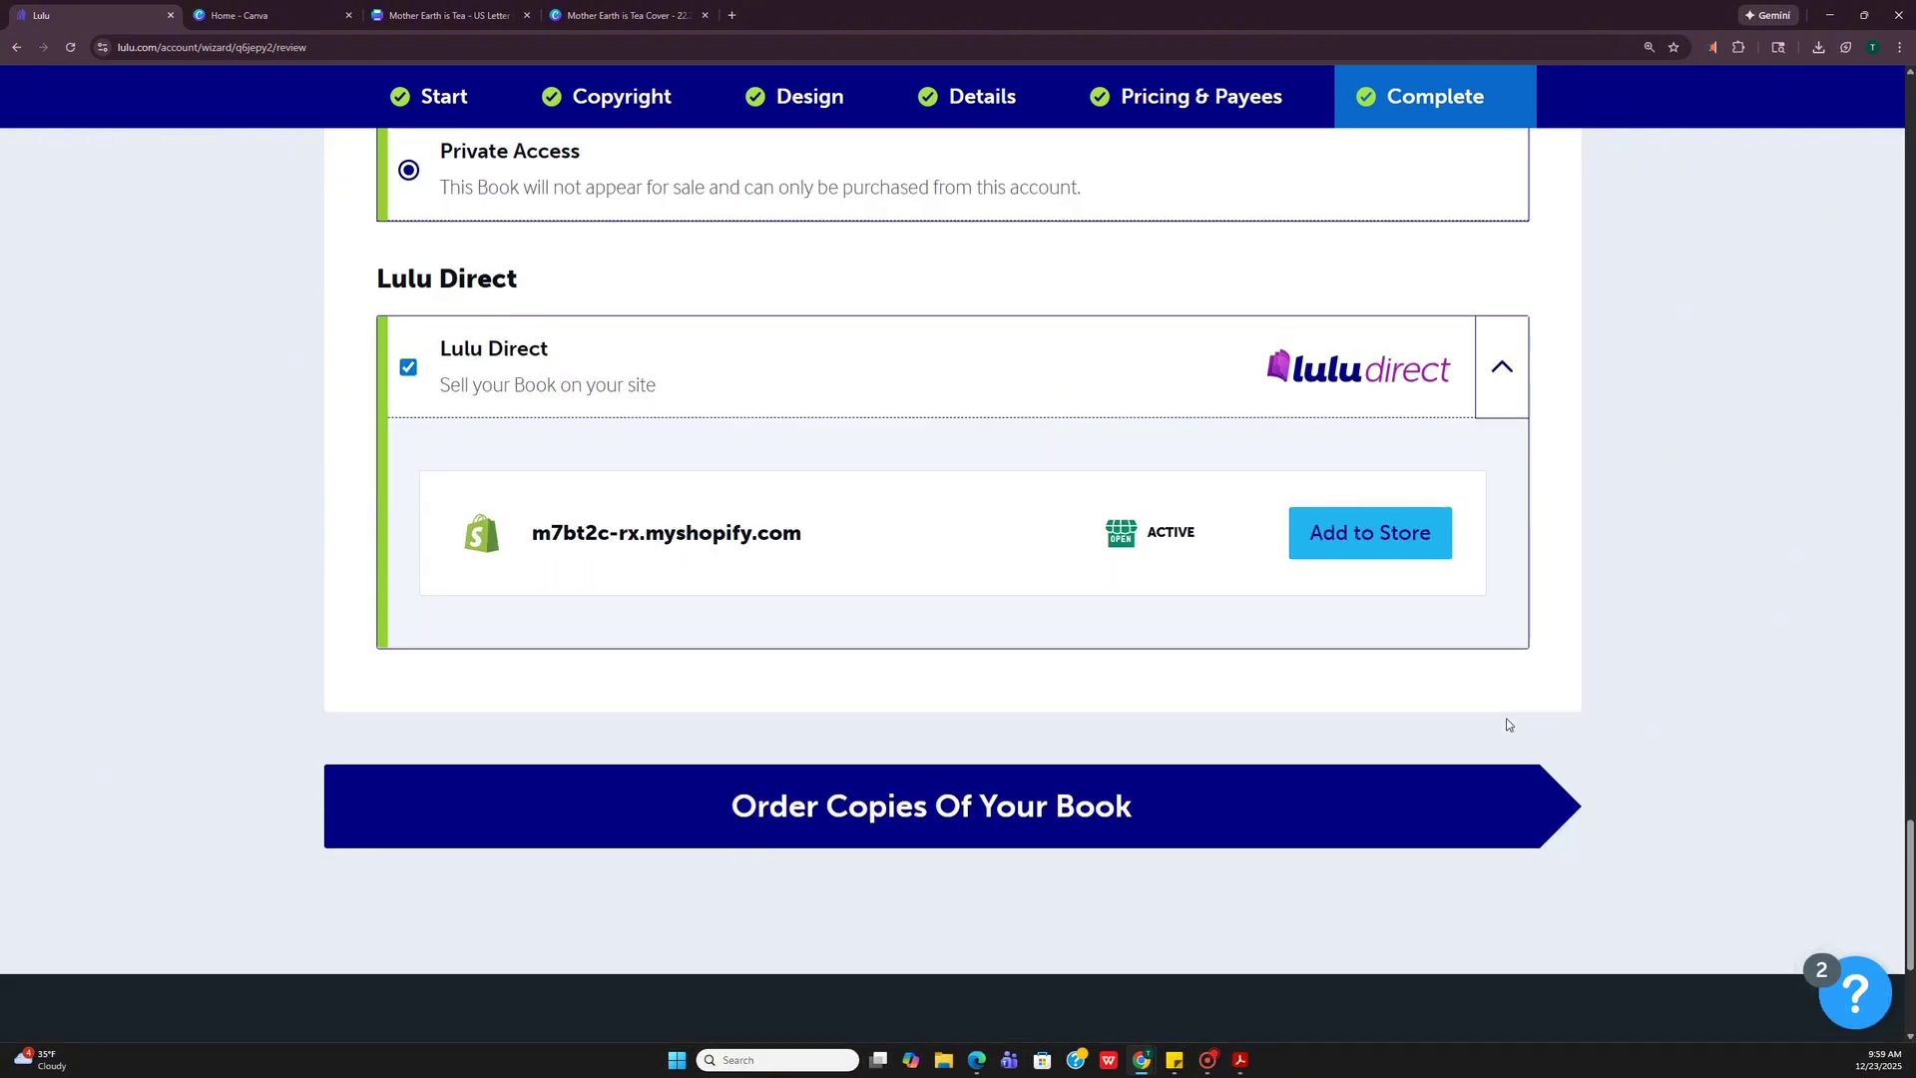
click(1378, 544)
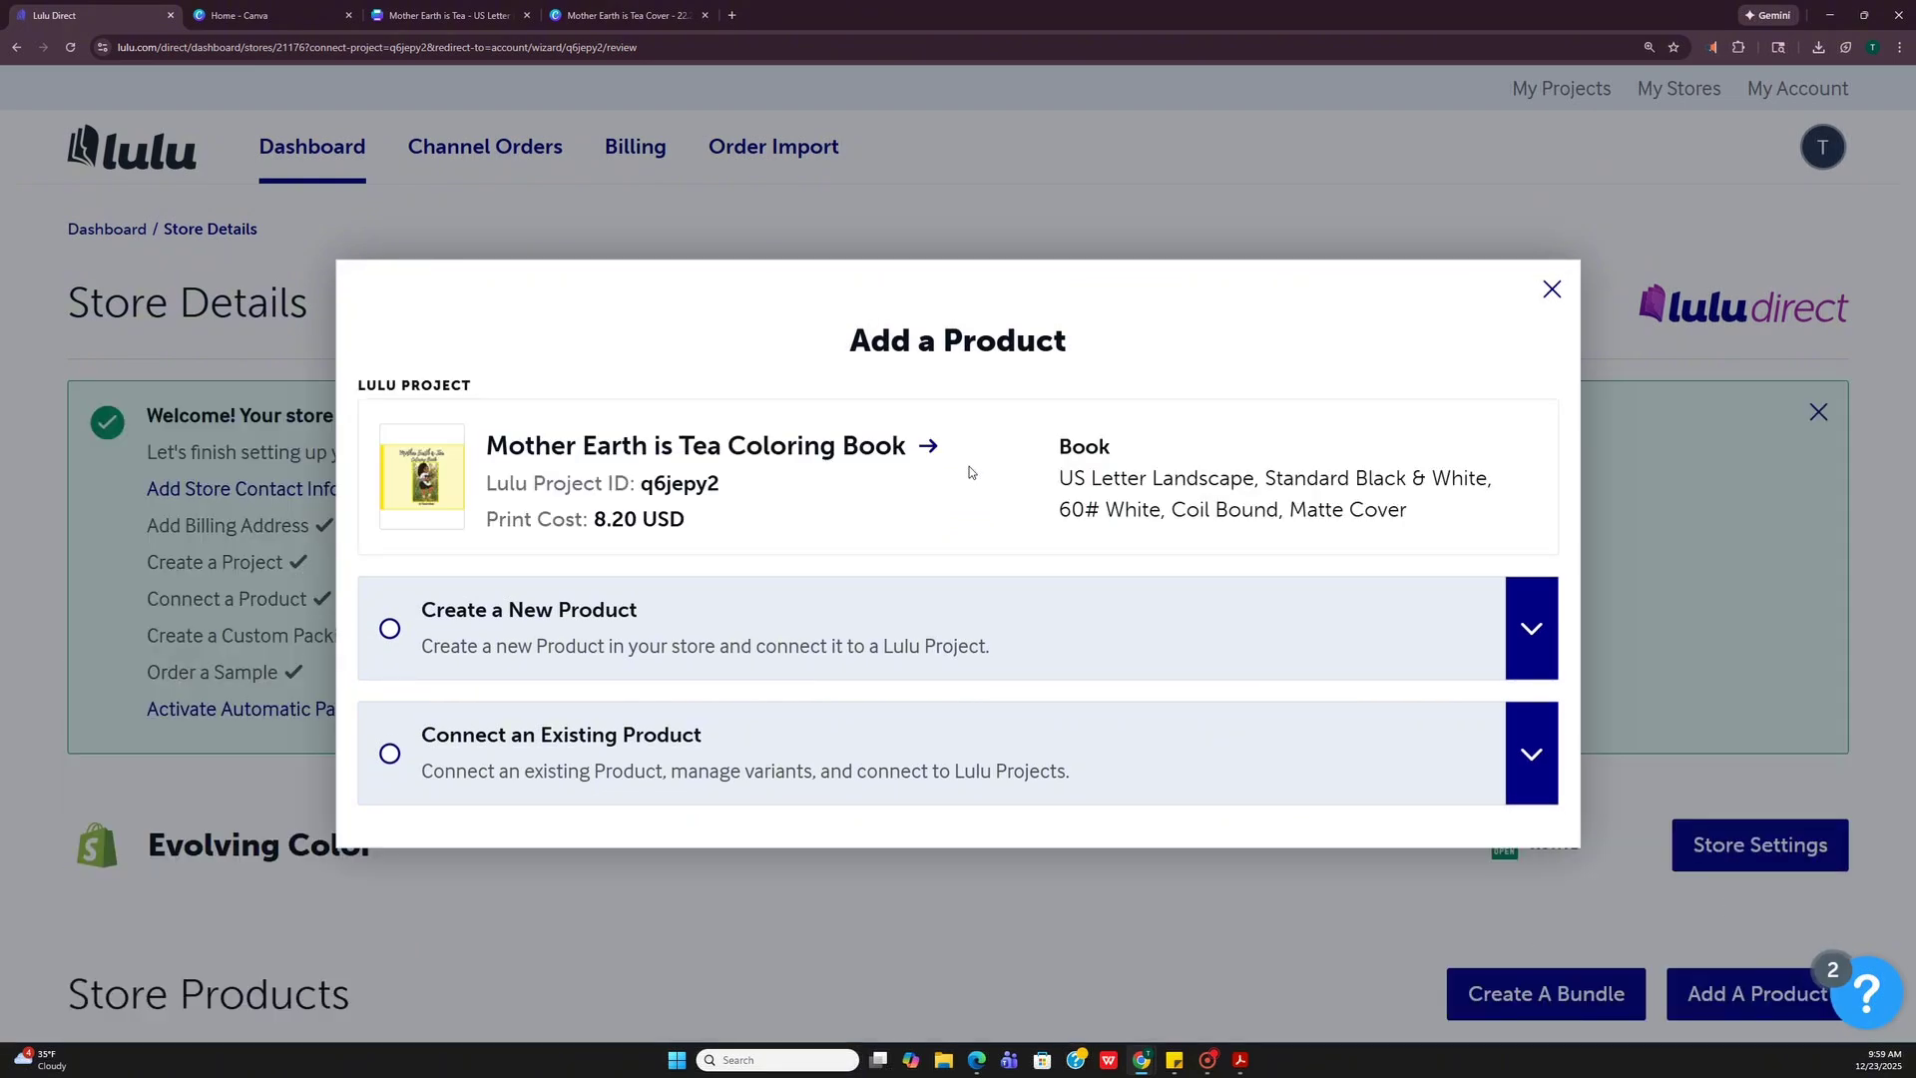
Create a new store product from the Lulu project, keeping the prefilled name, description and list price, and add it to the store.
click(581, 636)
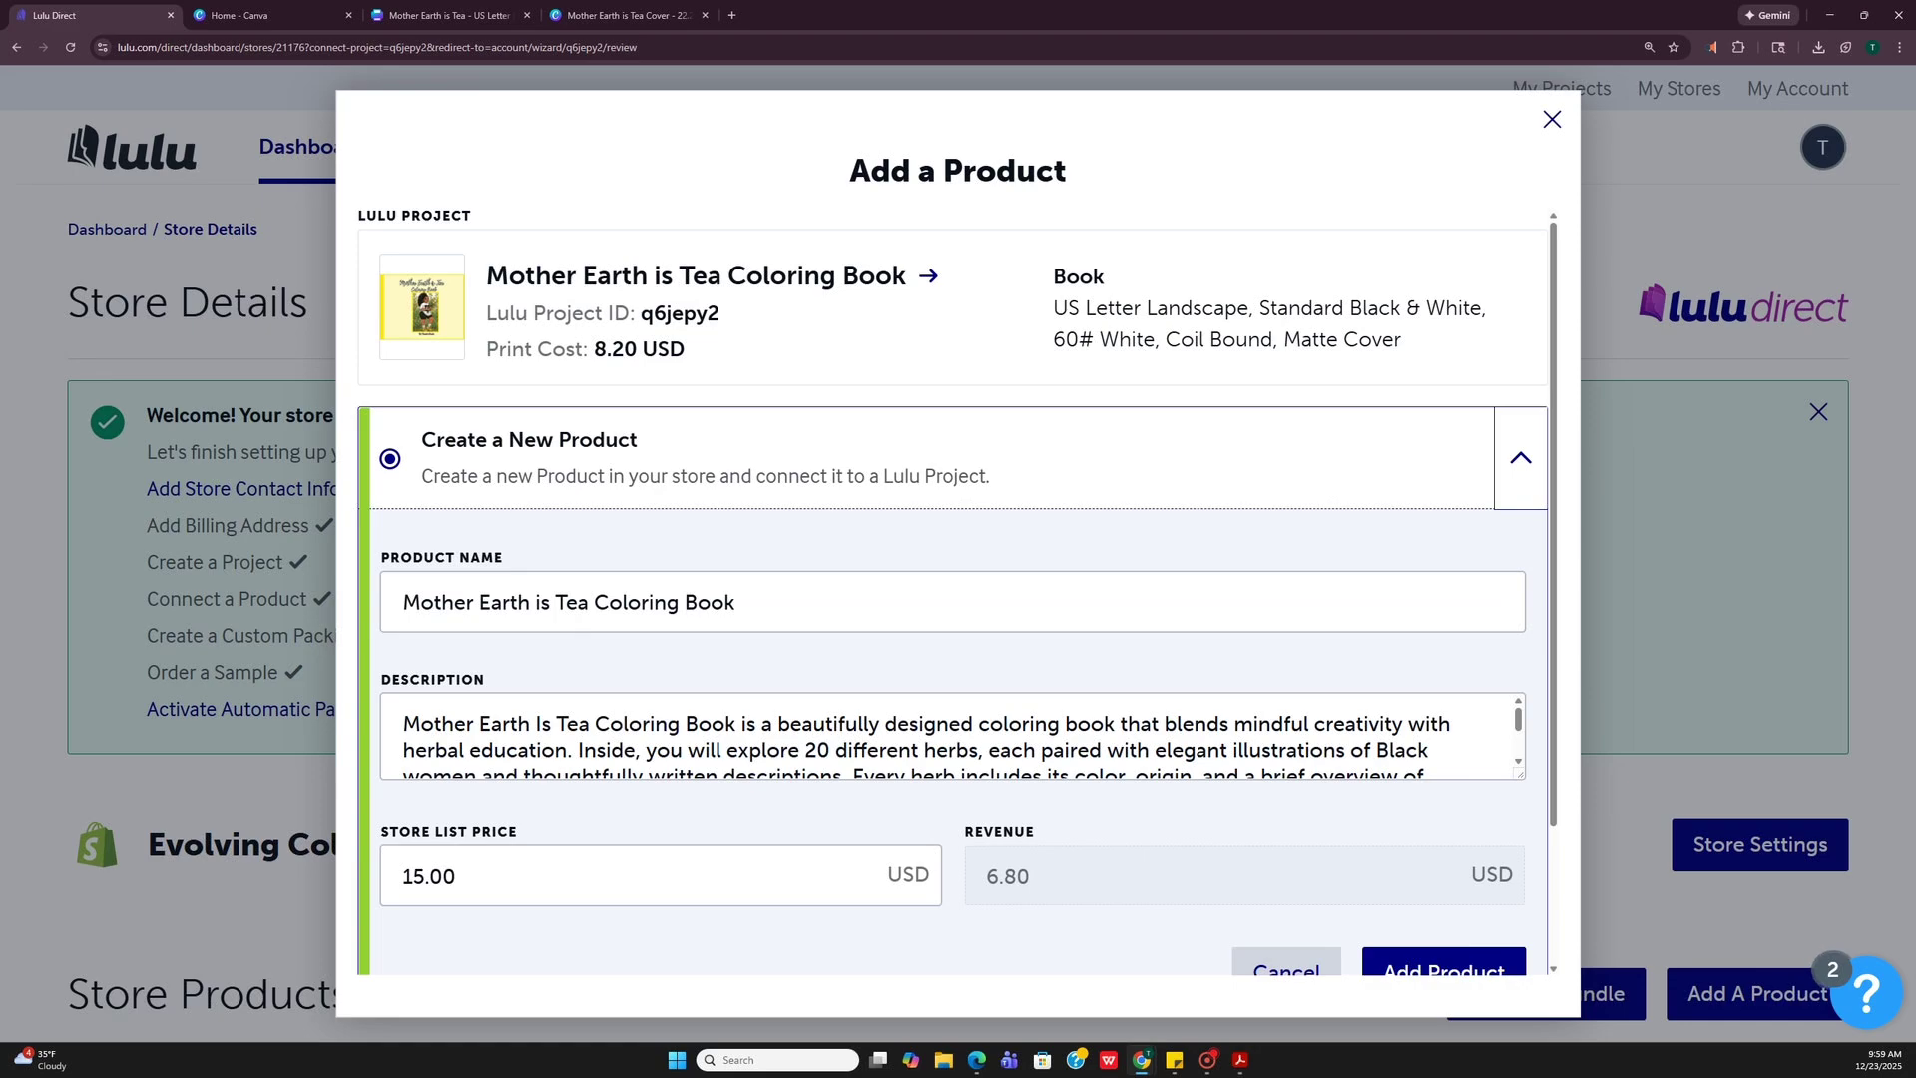
scroll(1298, 739, down, 1)
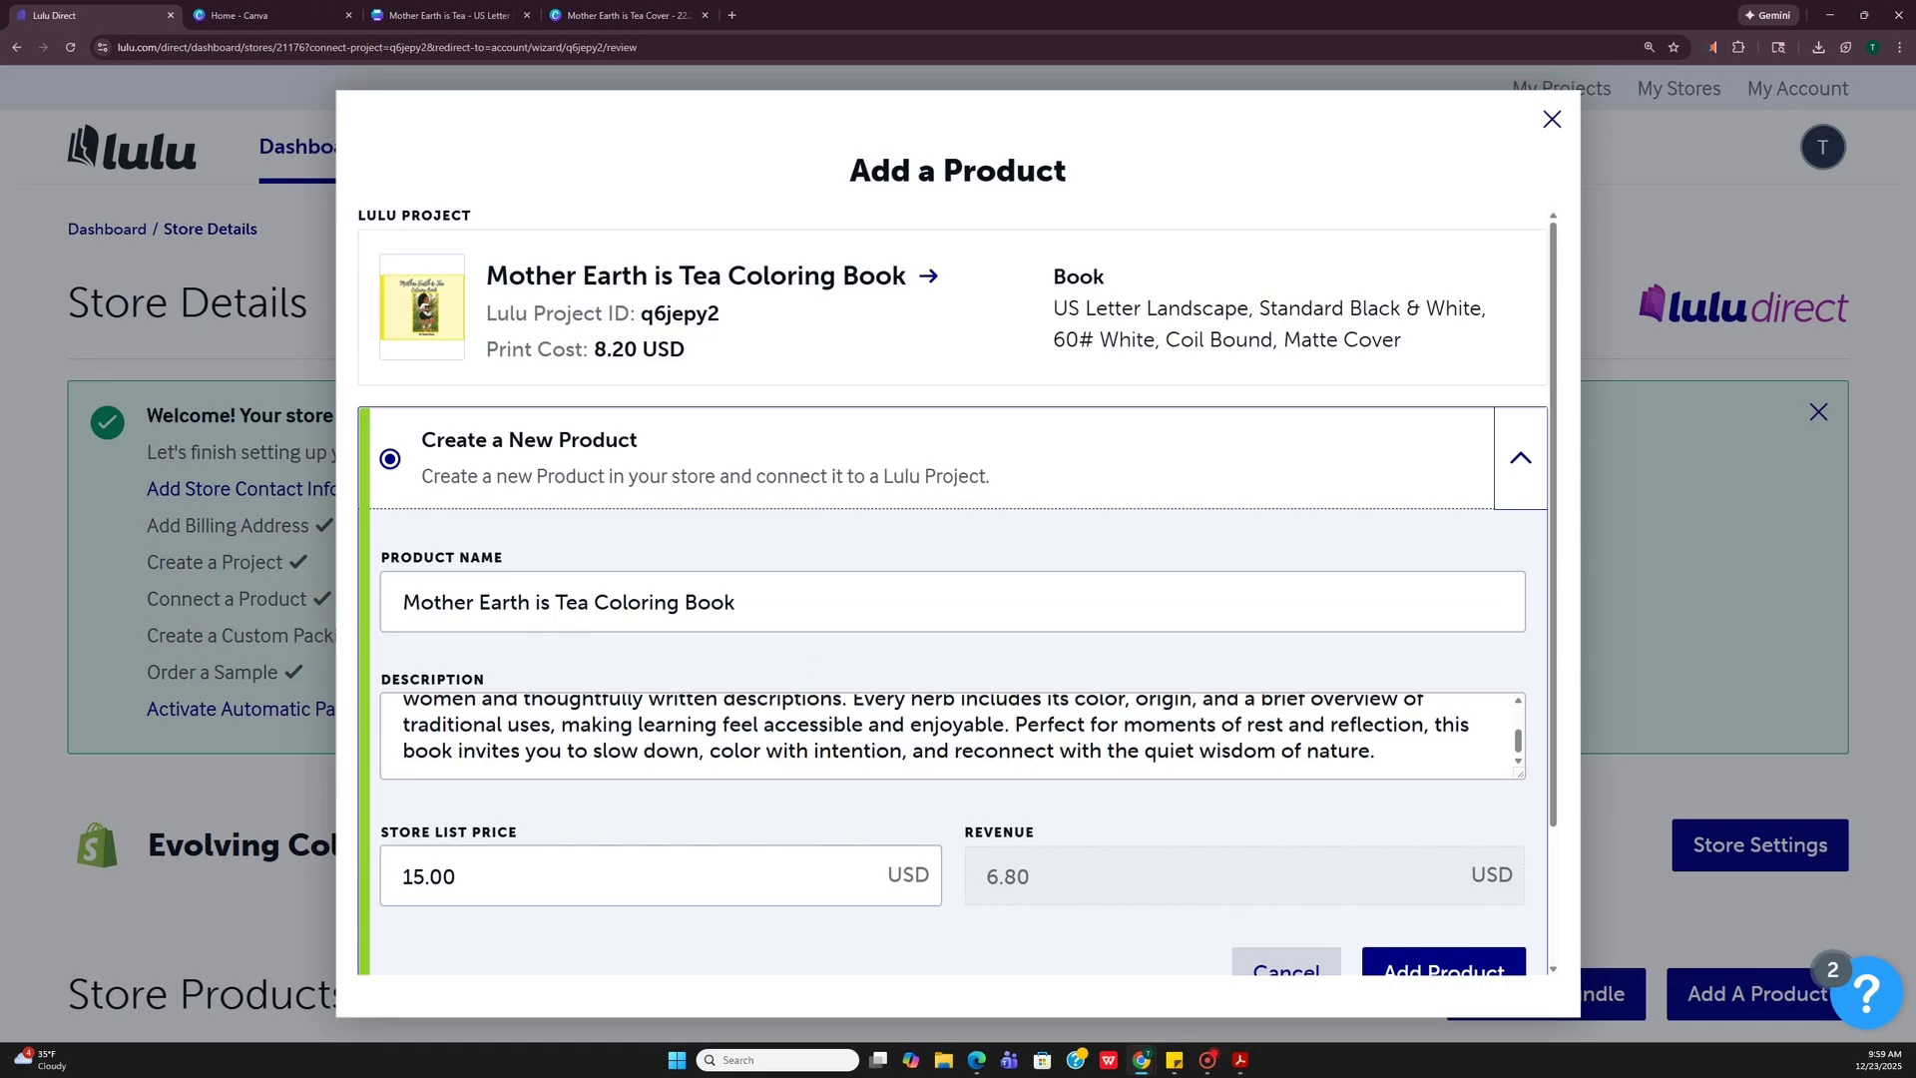
scroll(1290, 698, down, 2)
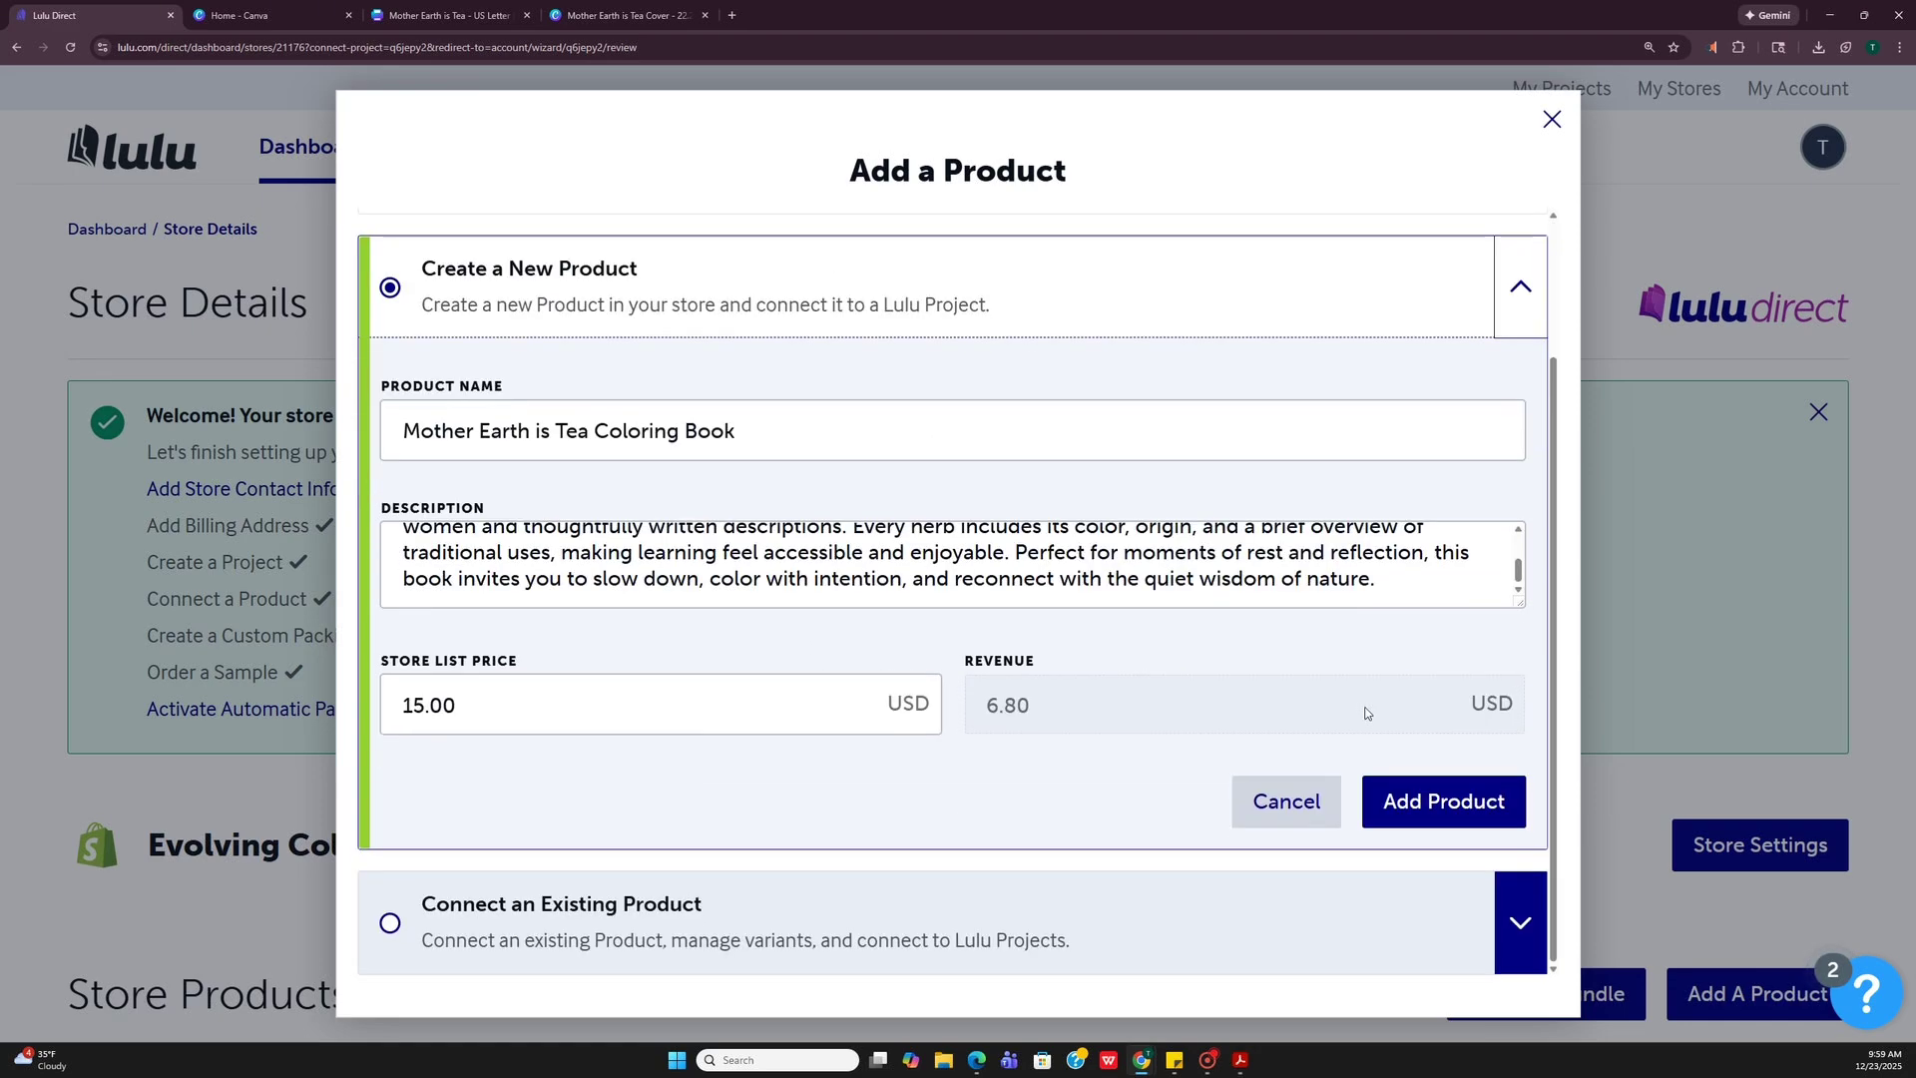
click(1408, 820)
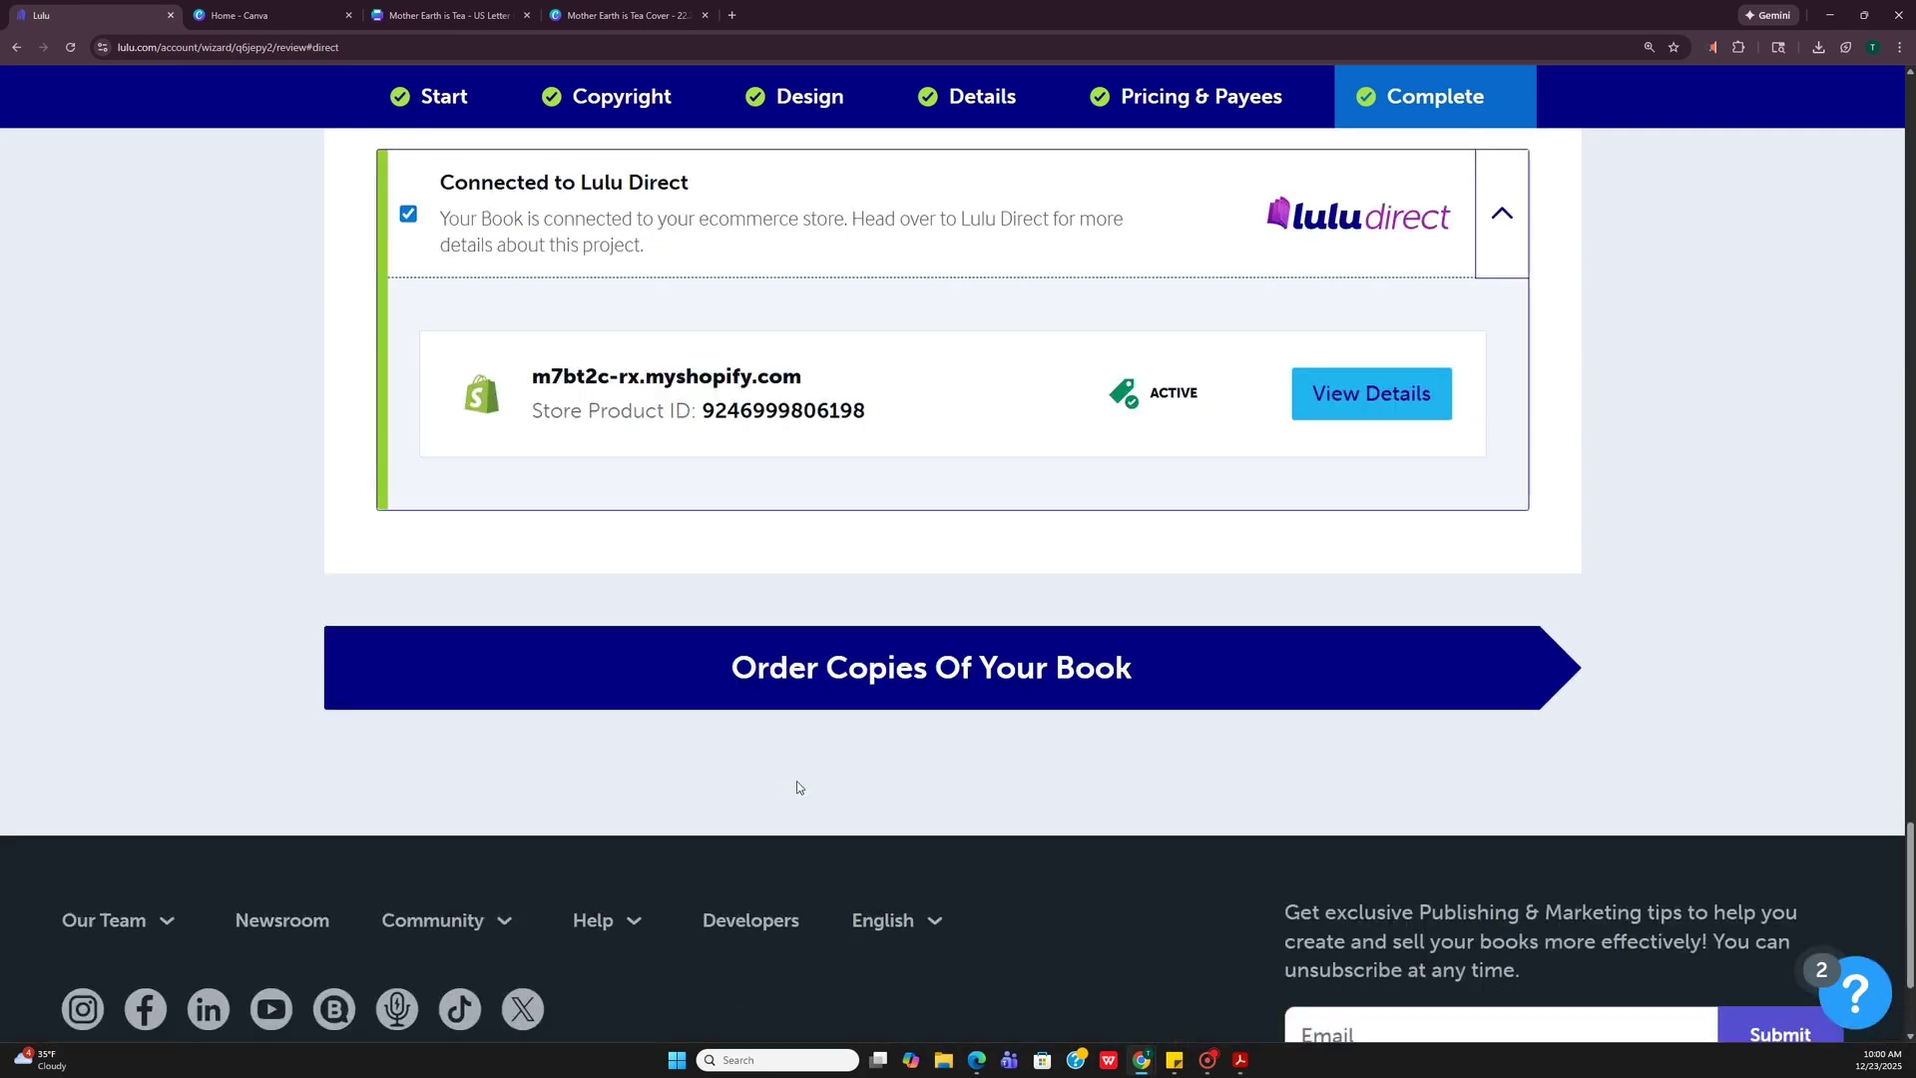
Check the book's Lulu Direct store connection and place a copy of the book in the order cart.
scroll(796, 786, up, 1)
scroll(797, 787, up, 1)
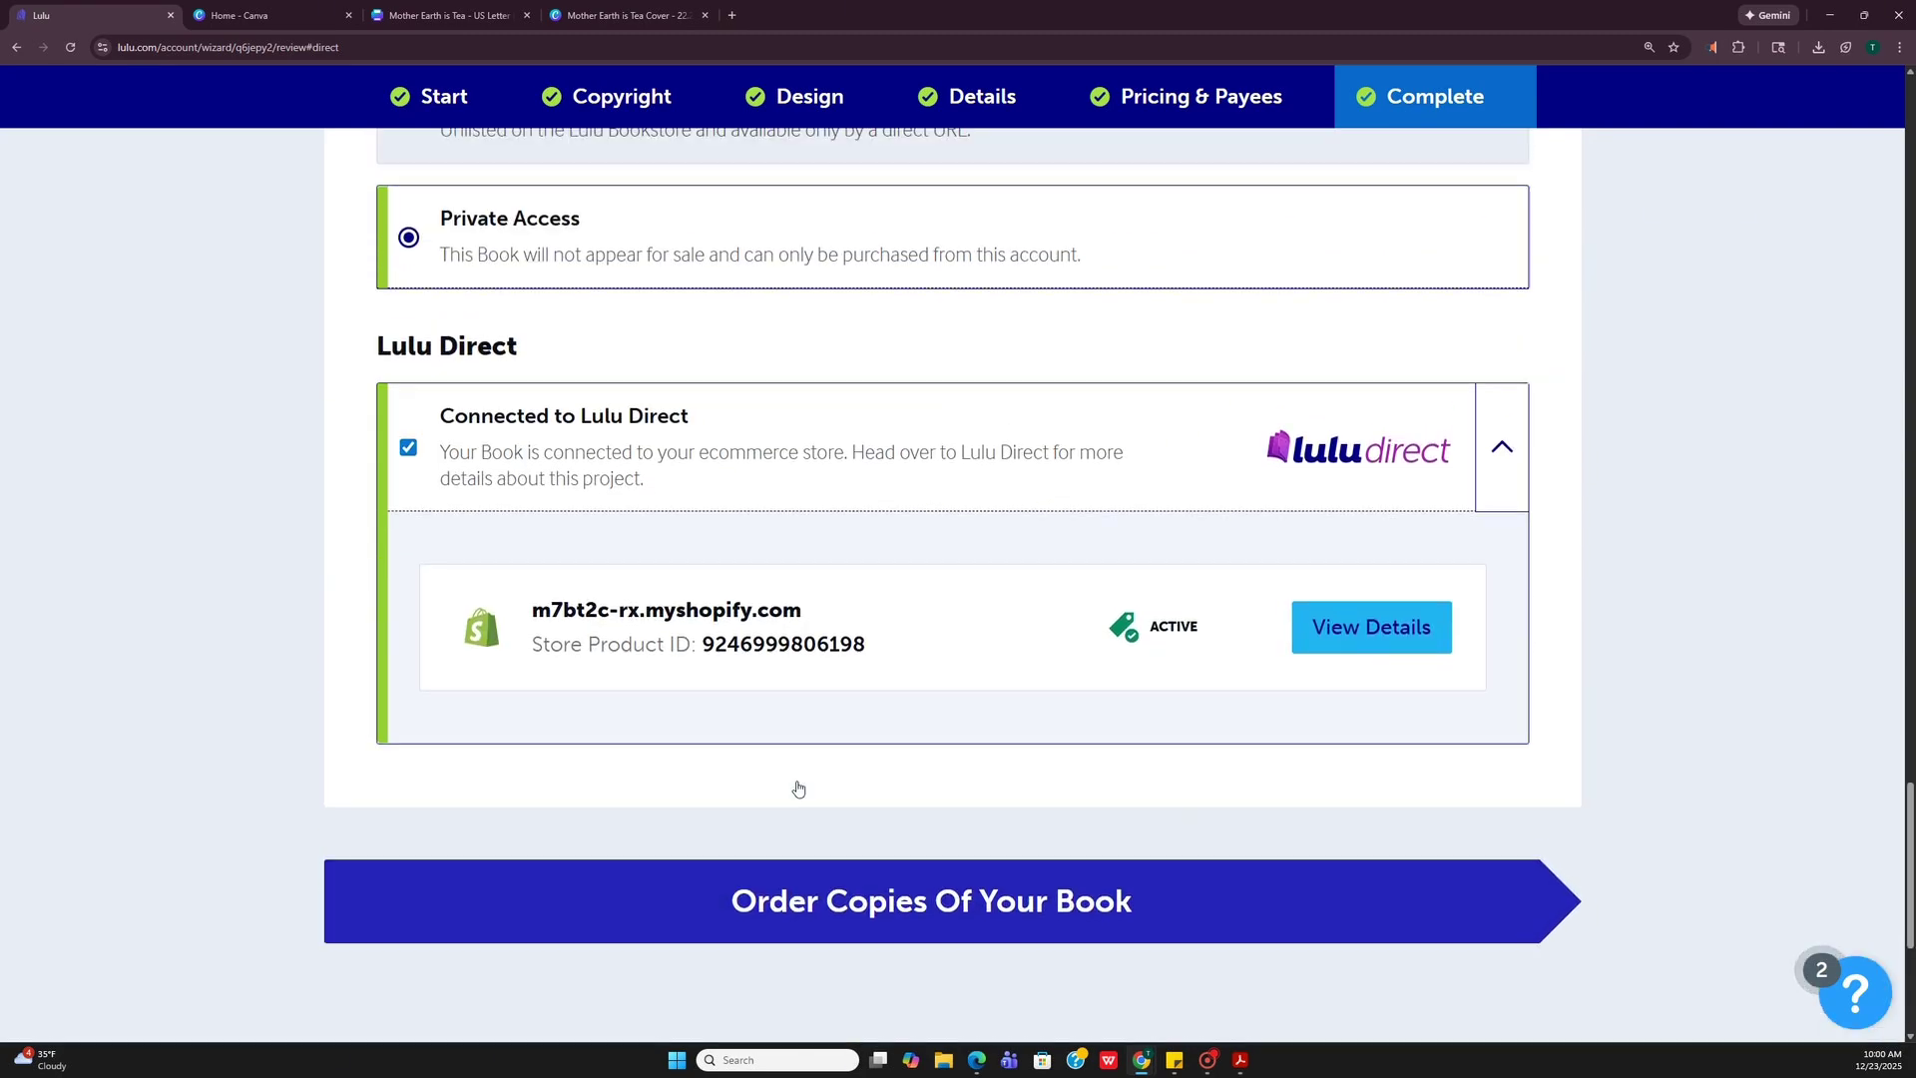
scroll(799, 788, up, 2)
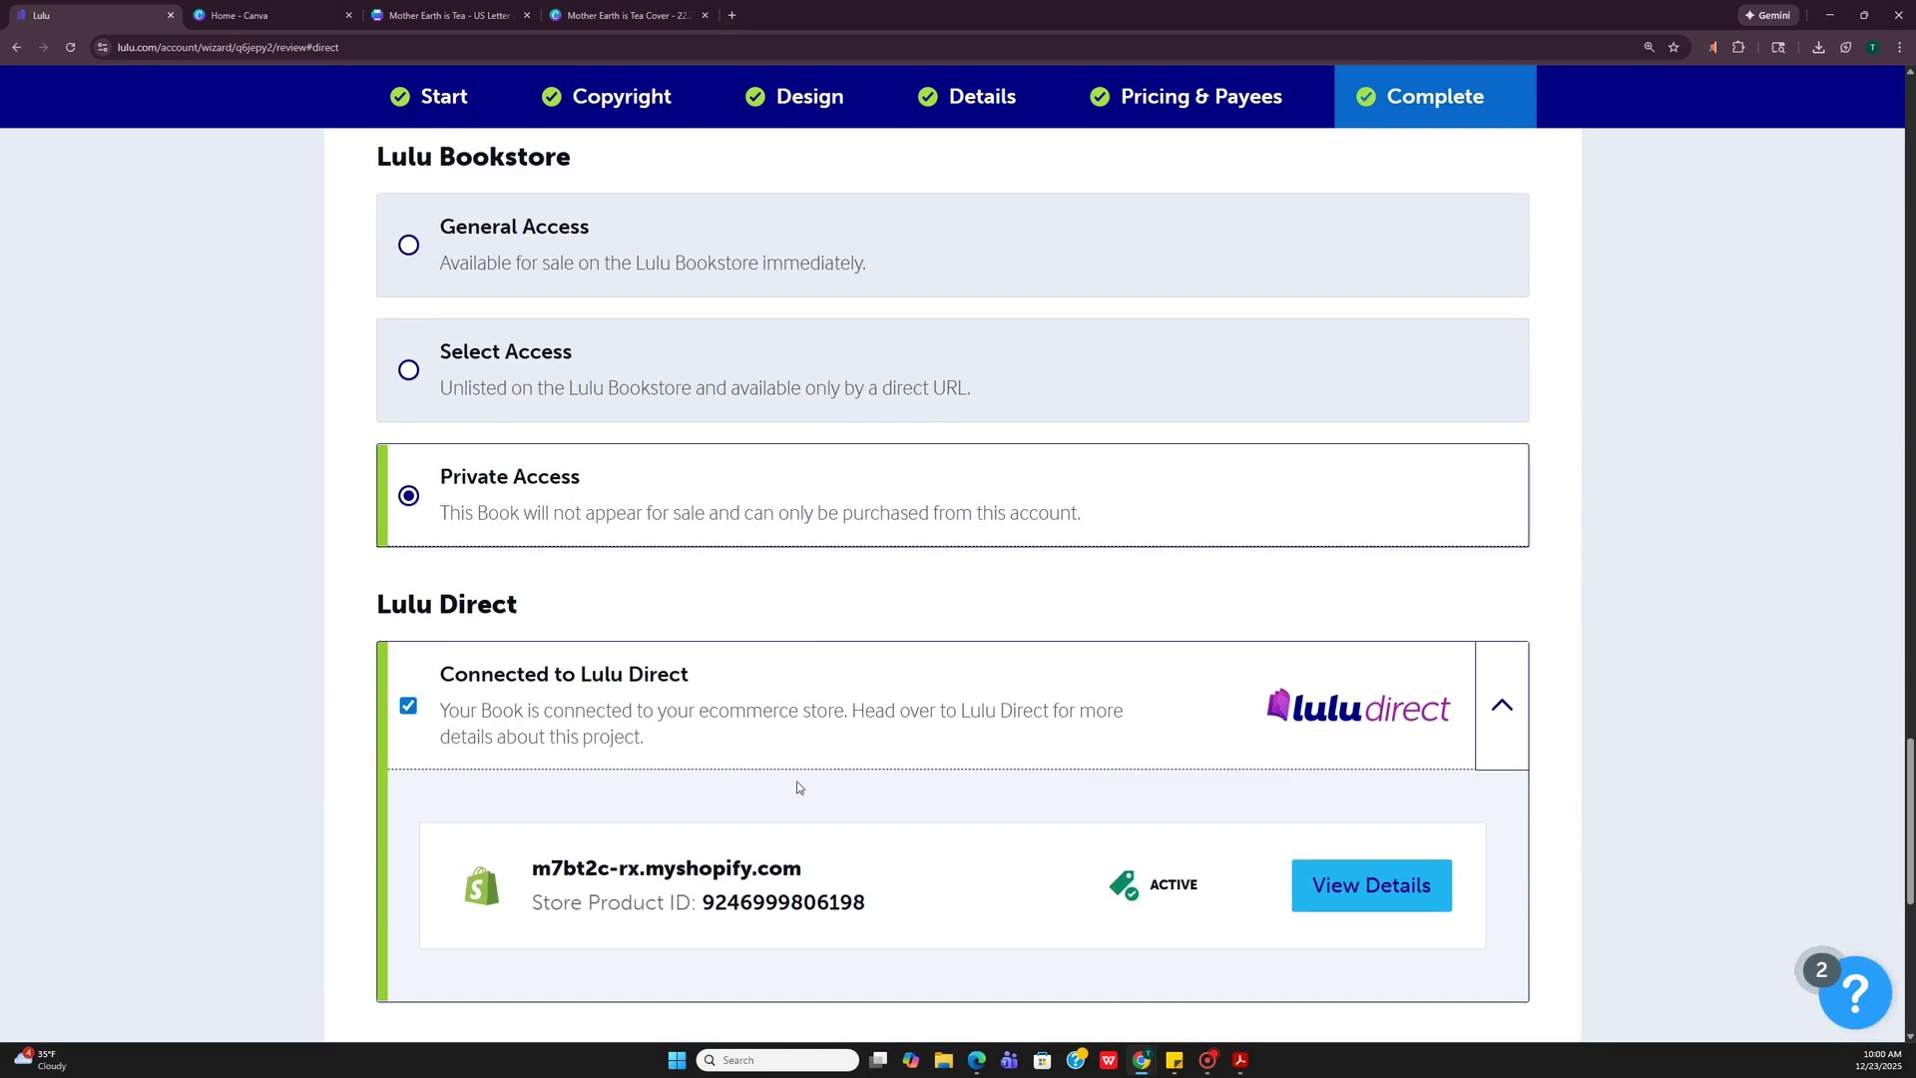
scroll(798, 789, down, 2)
scroll(798, 787, down, 2)
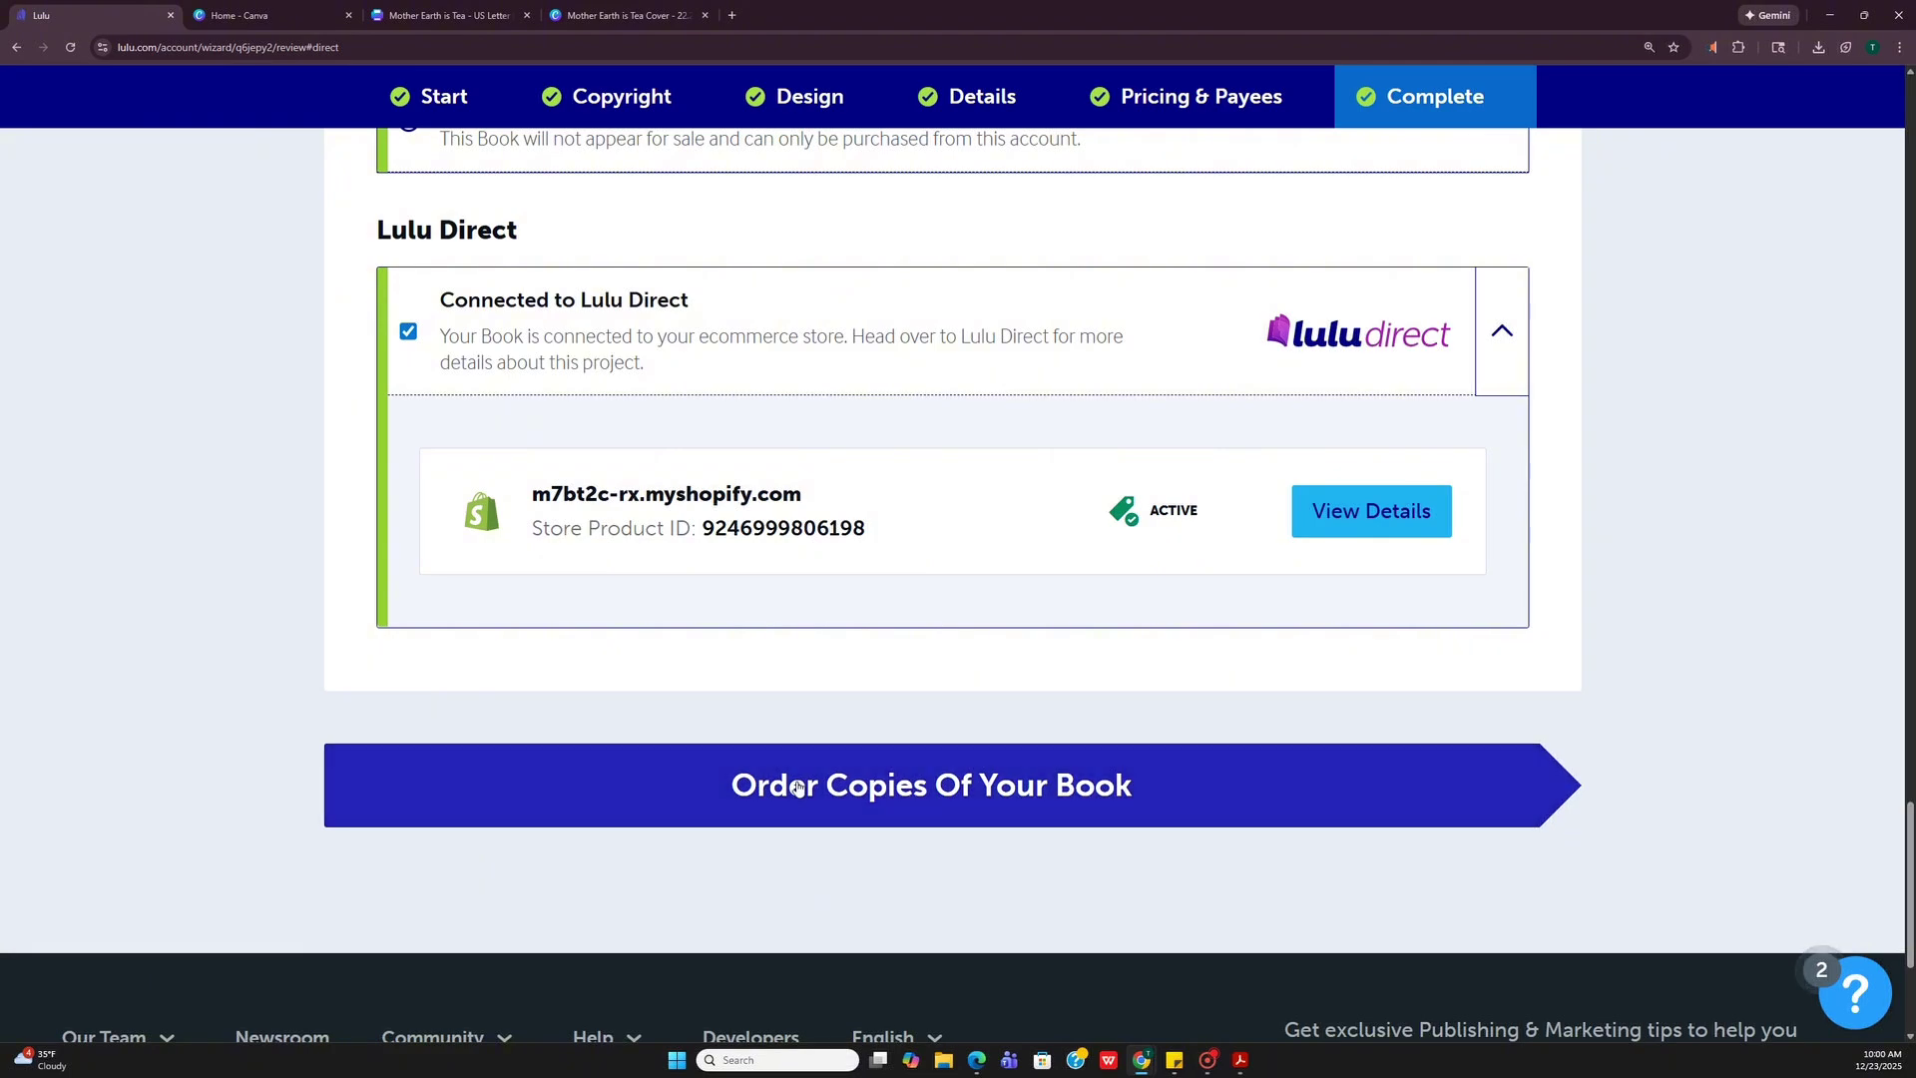
click(877, 779)
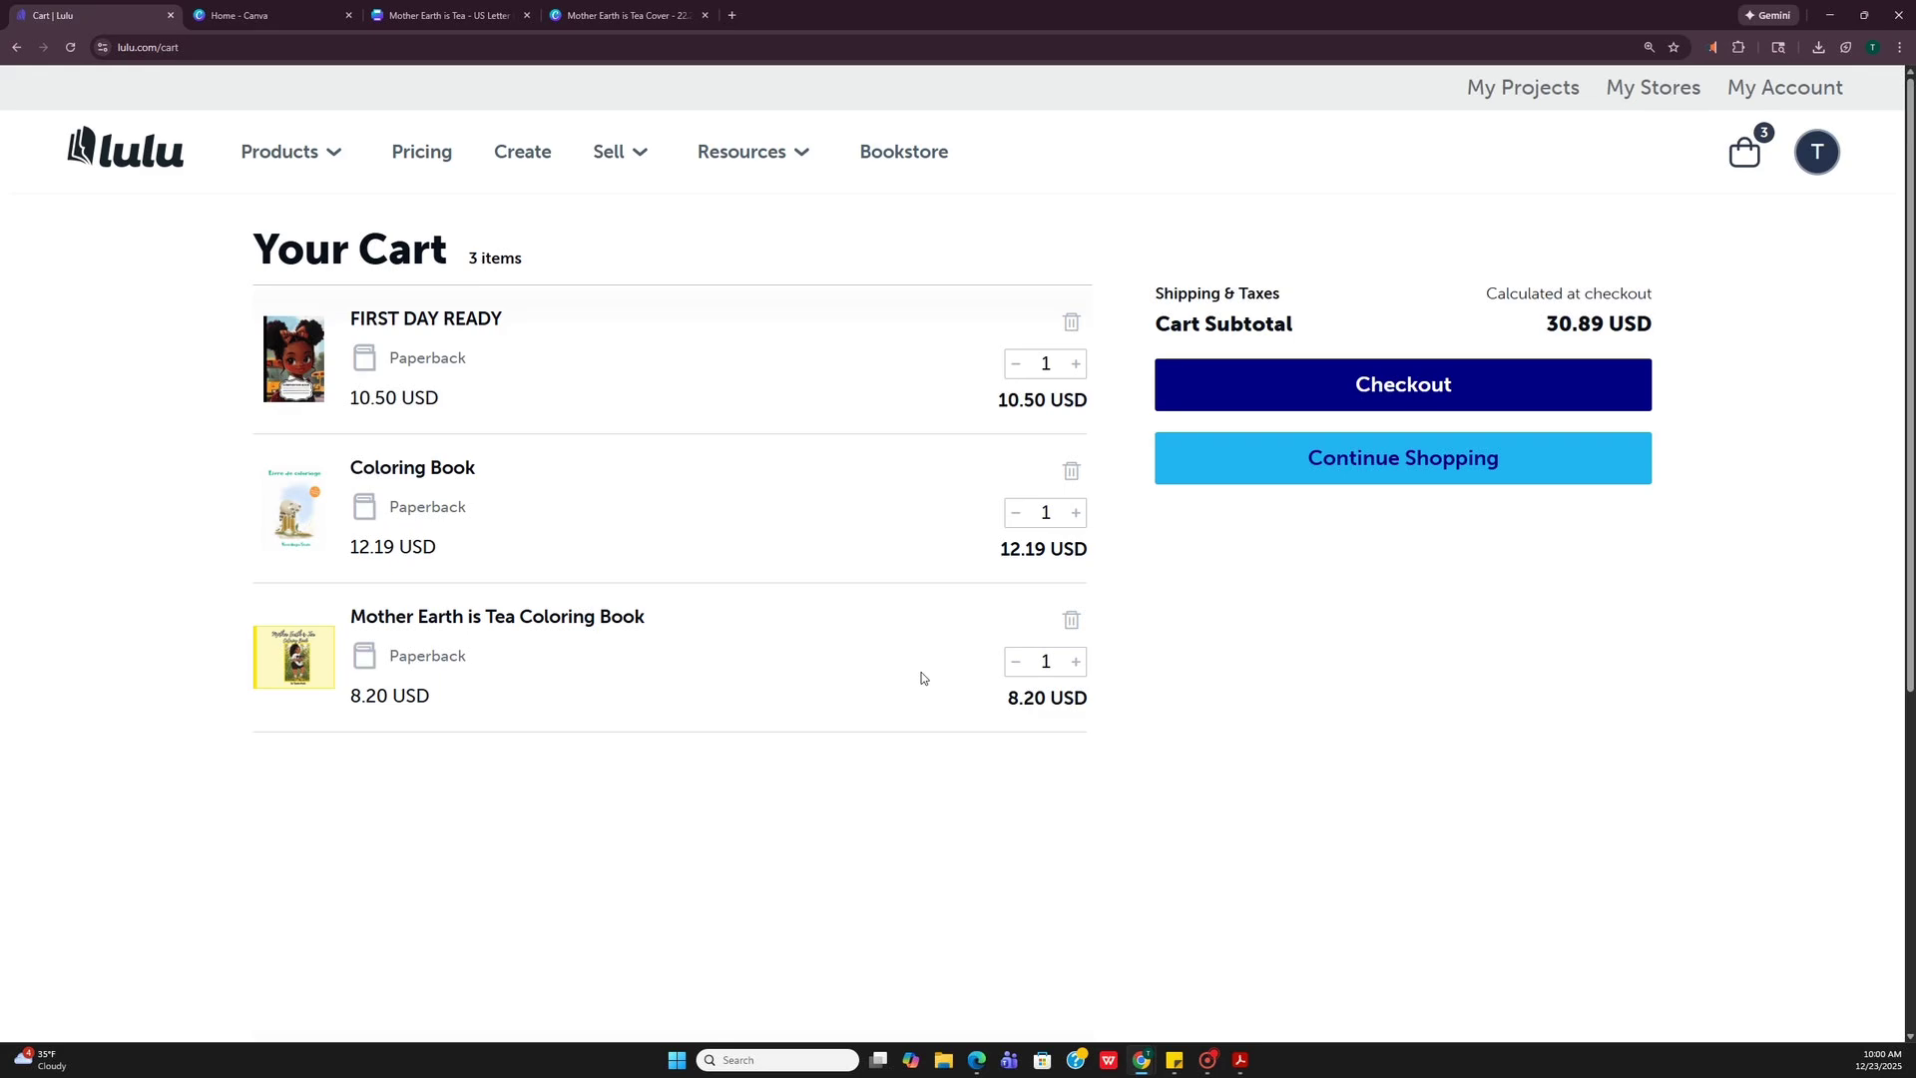
Remove "Coloring Book" and "FIRST DAY READY" from the cart and proceed to checkout with the Mother Earth is Tea Coloring Book.
click(1071, 472)
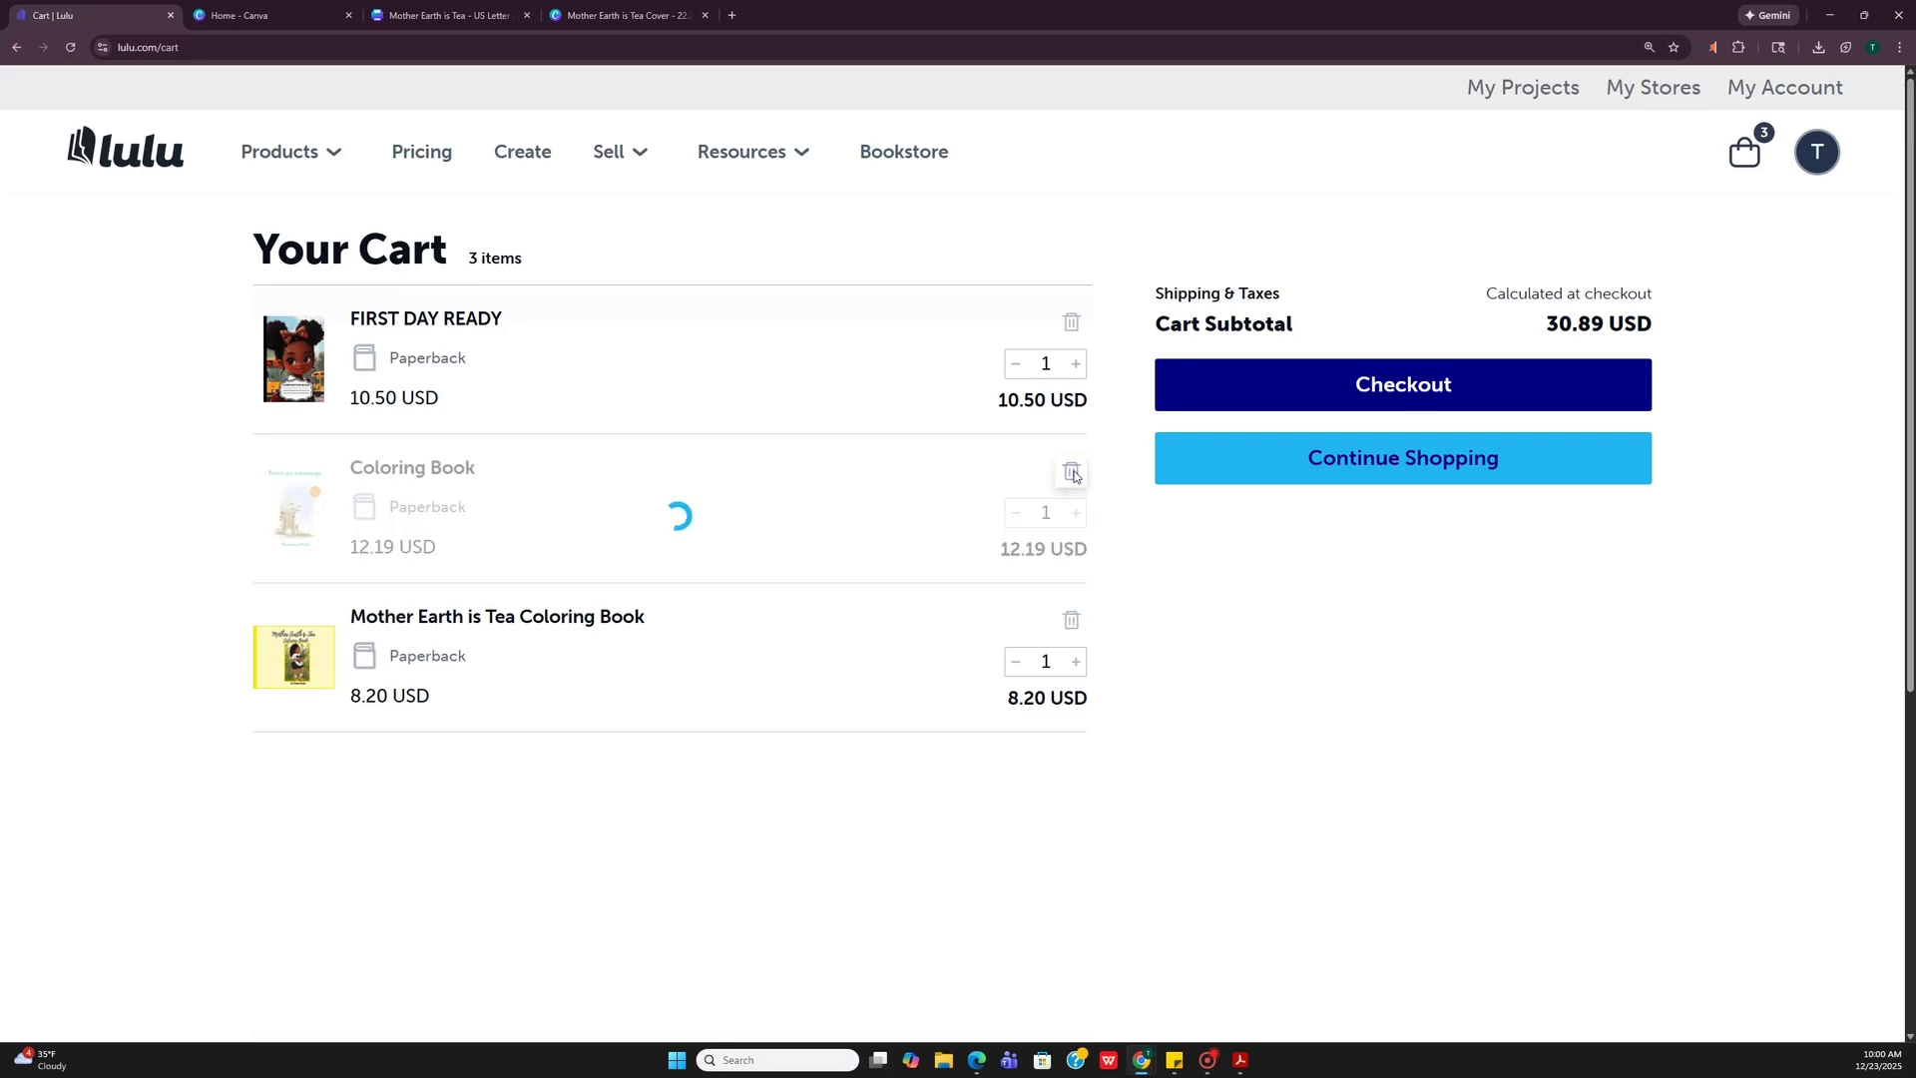
click(1071, 321)
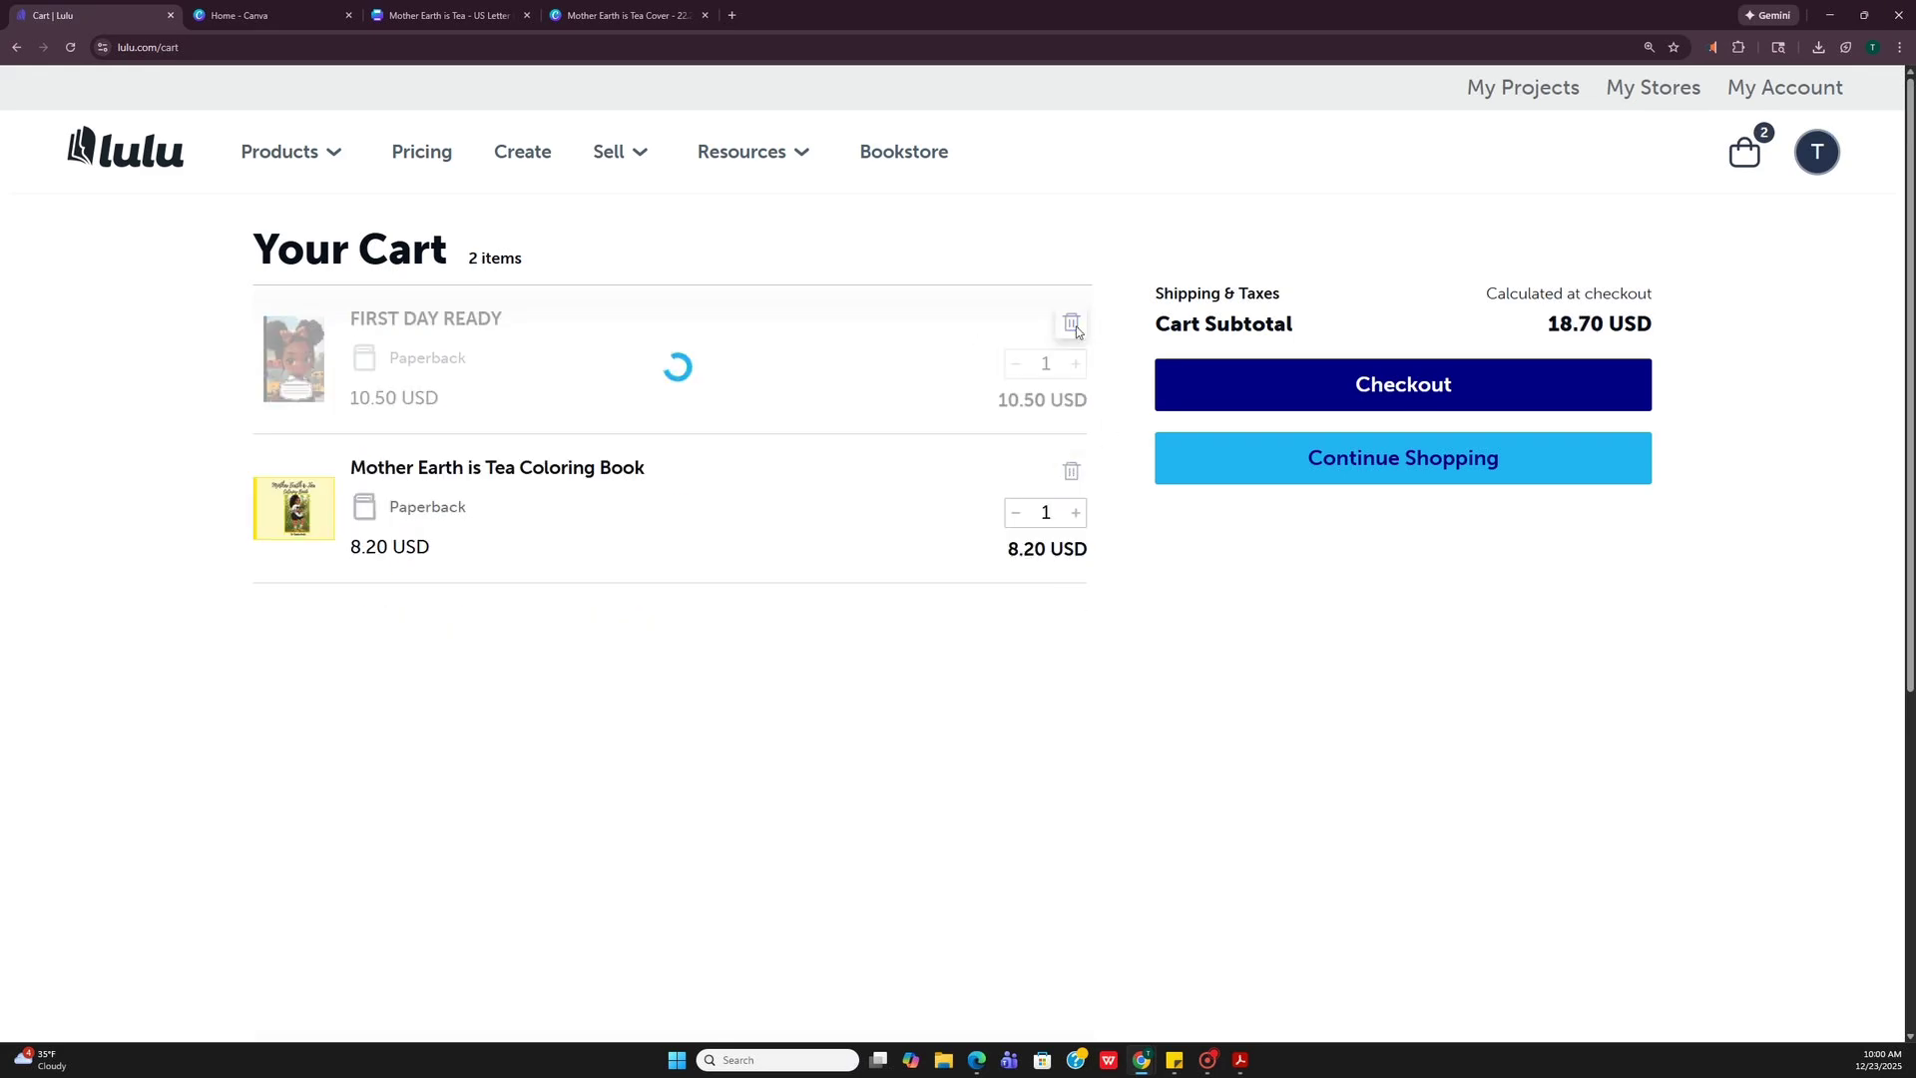
click(1437, 395)
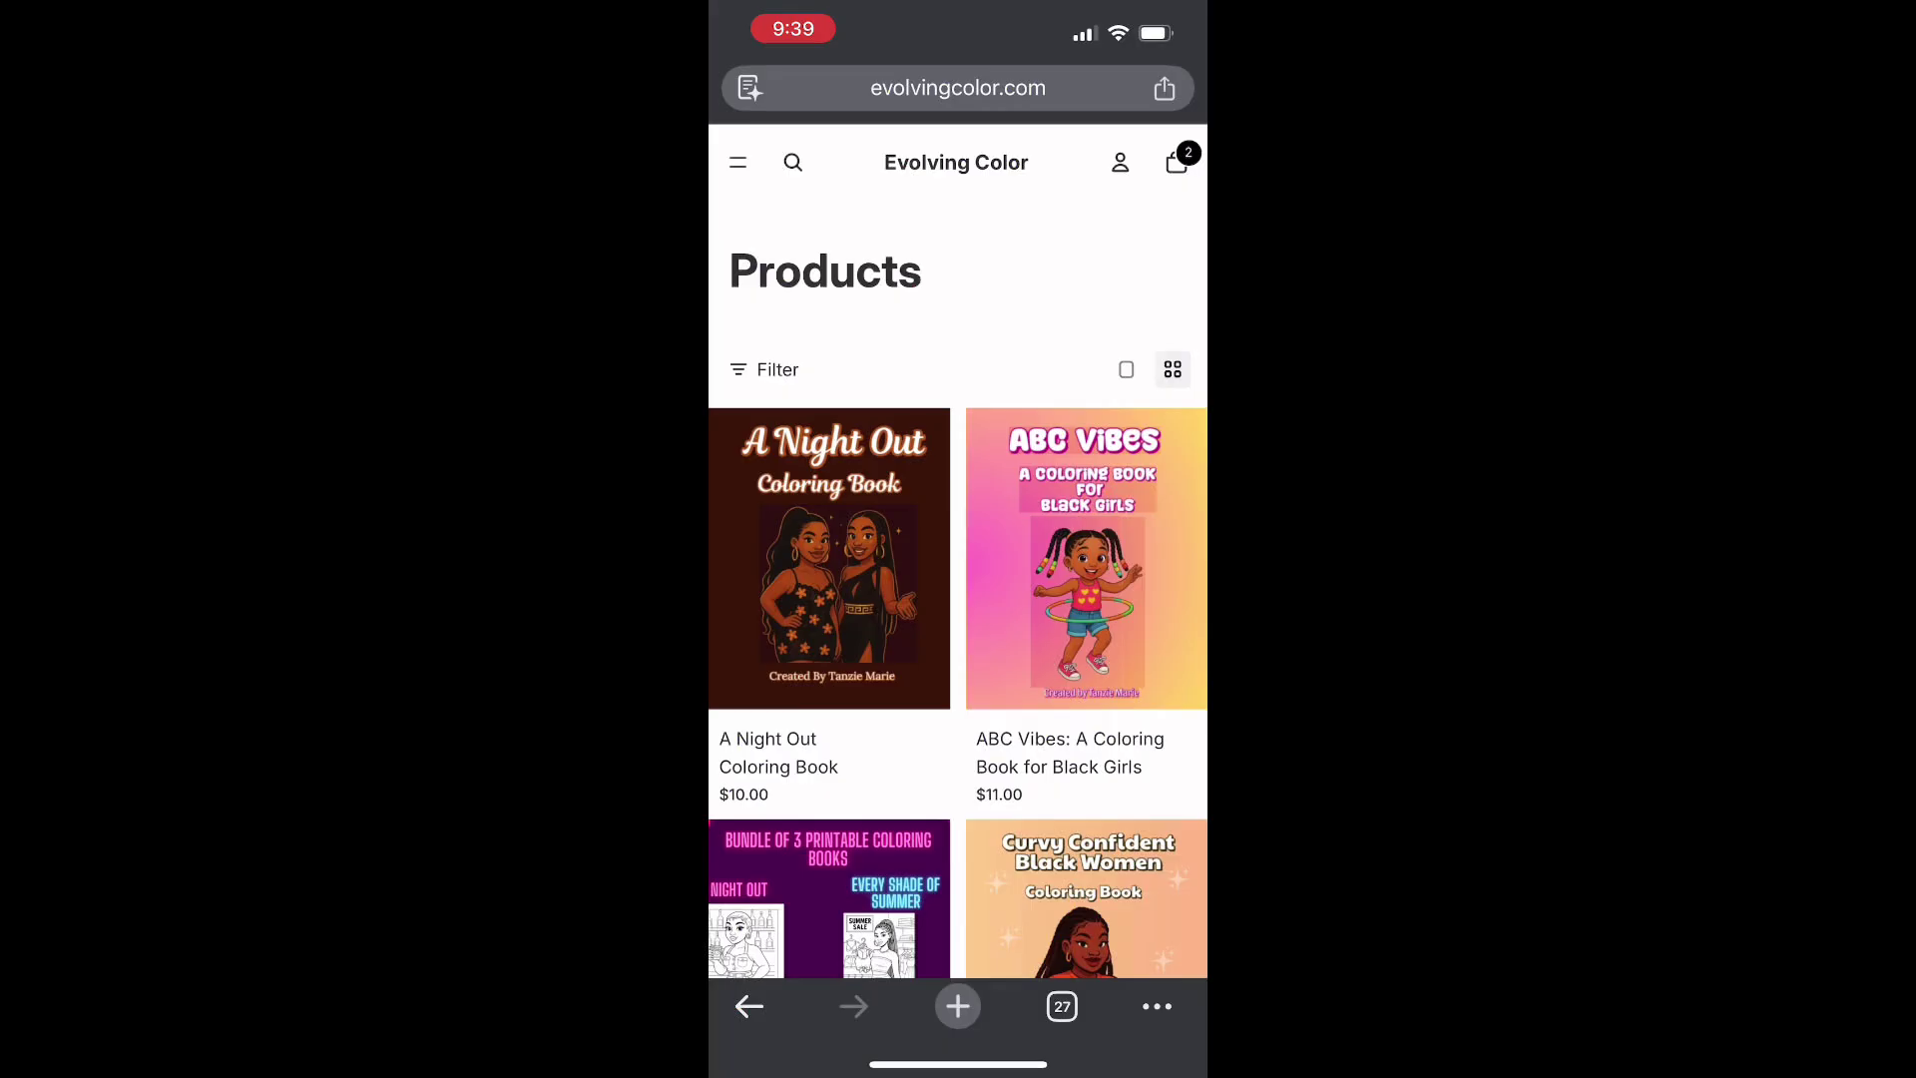
Switch to the Evolving Color online store and browse the coloring books on its products page.
scroll(958, 599, down, 10)
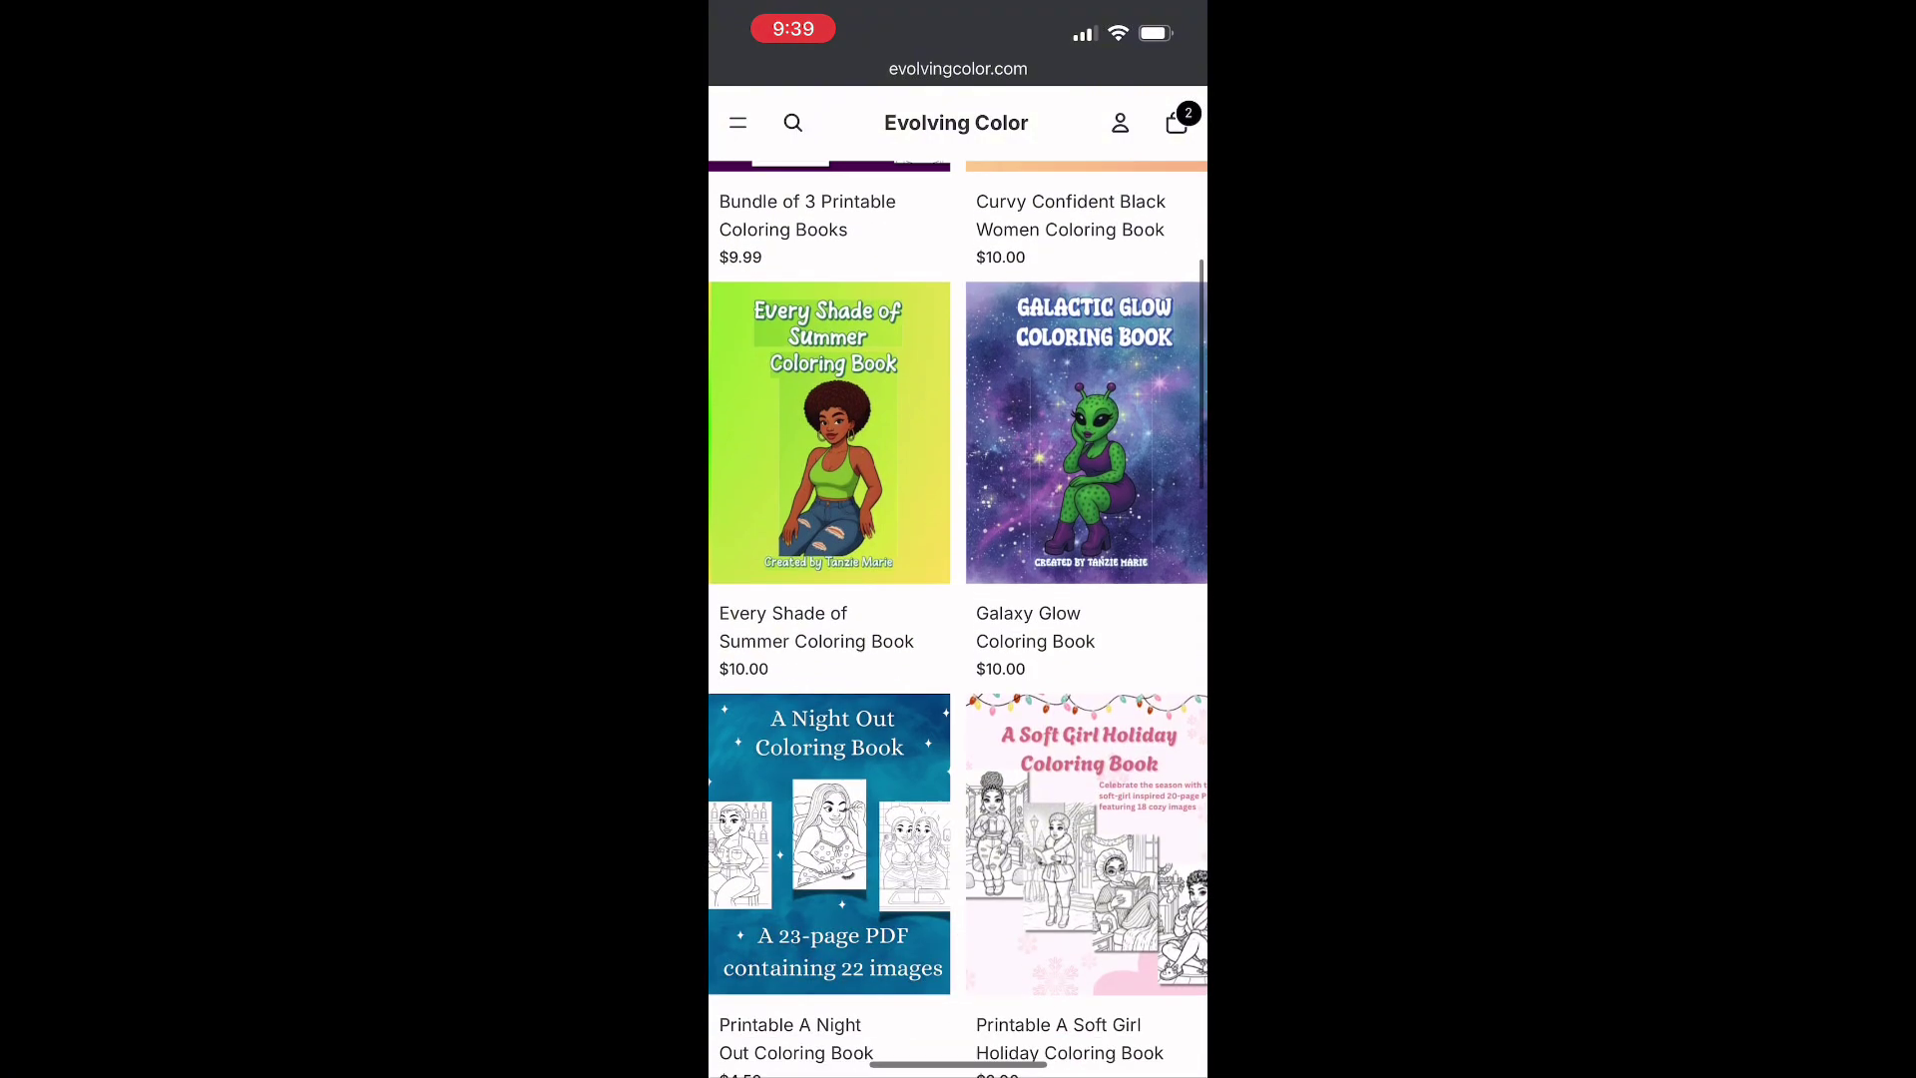
scroll(958, 619, down, 8)
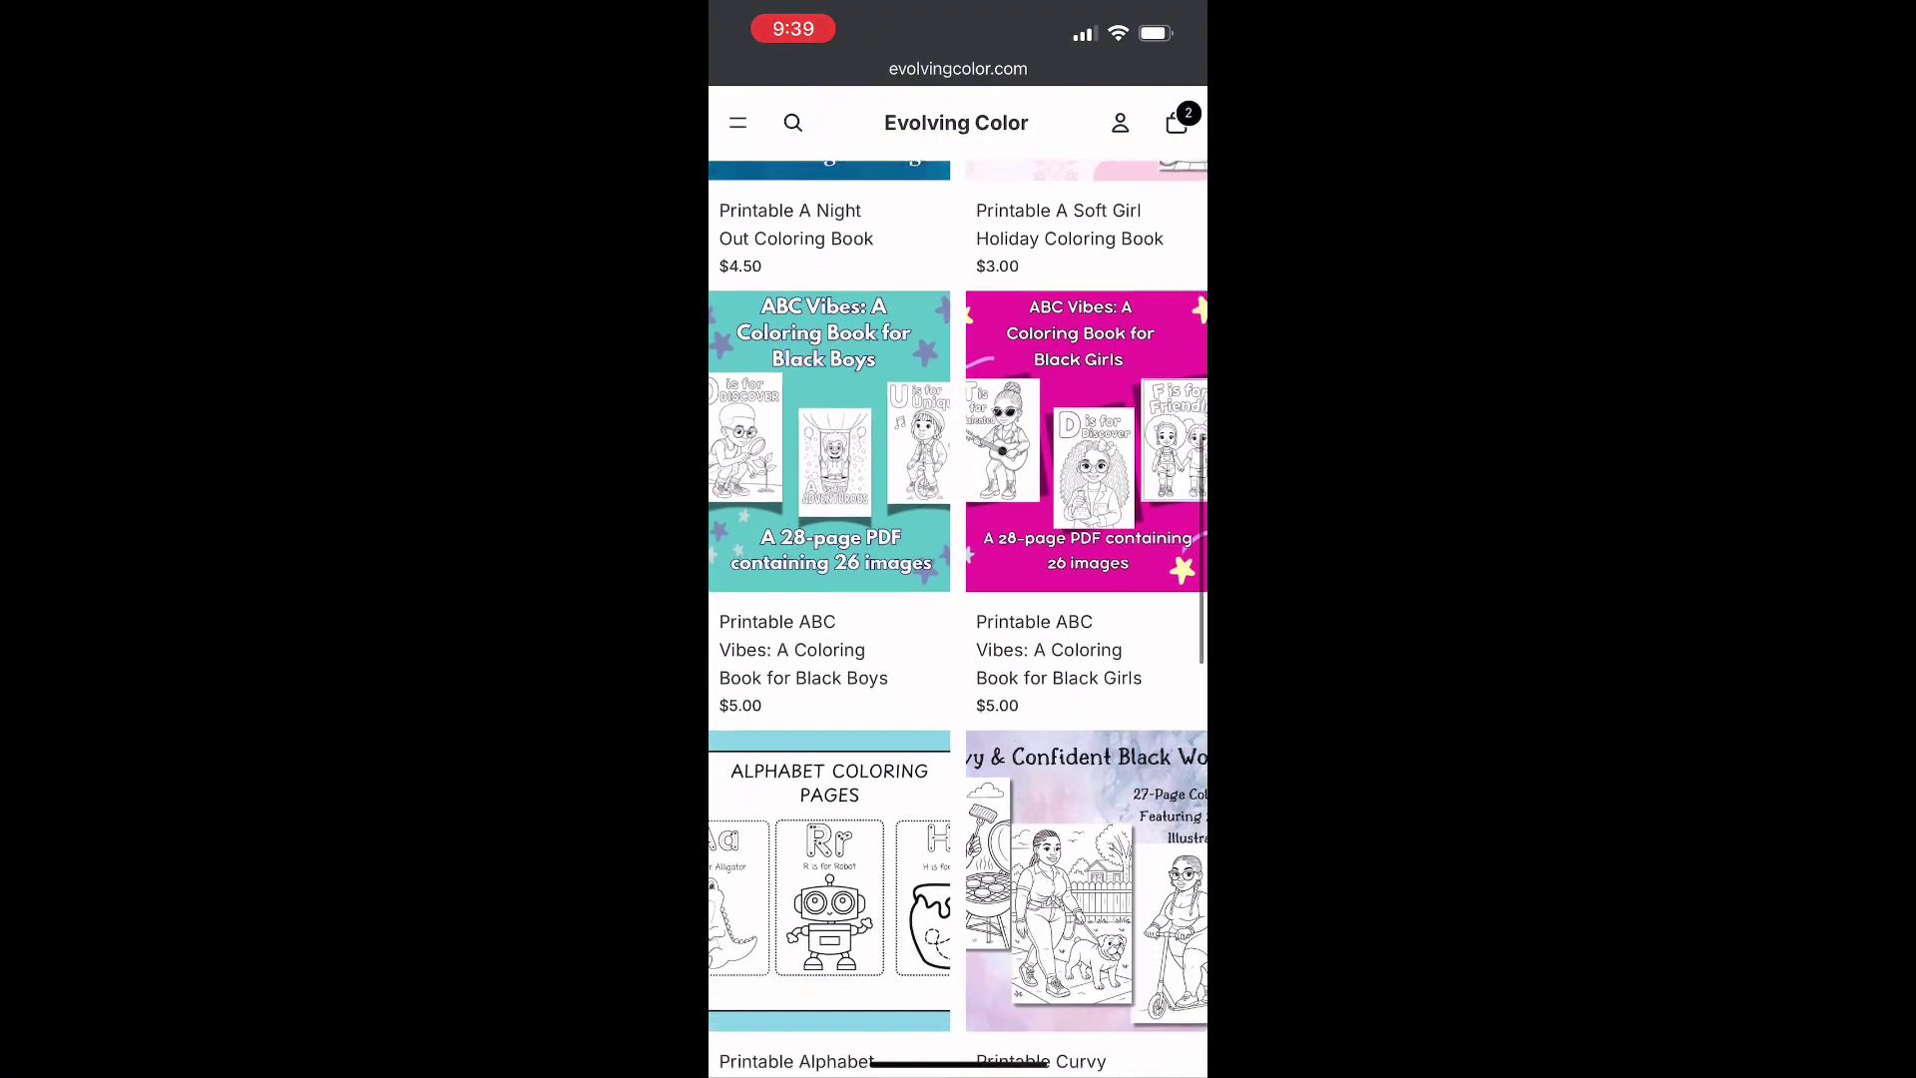
scroll(958, 619, down, 8)
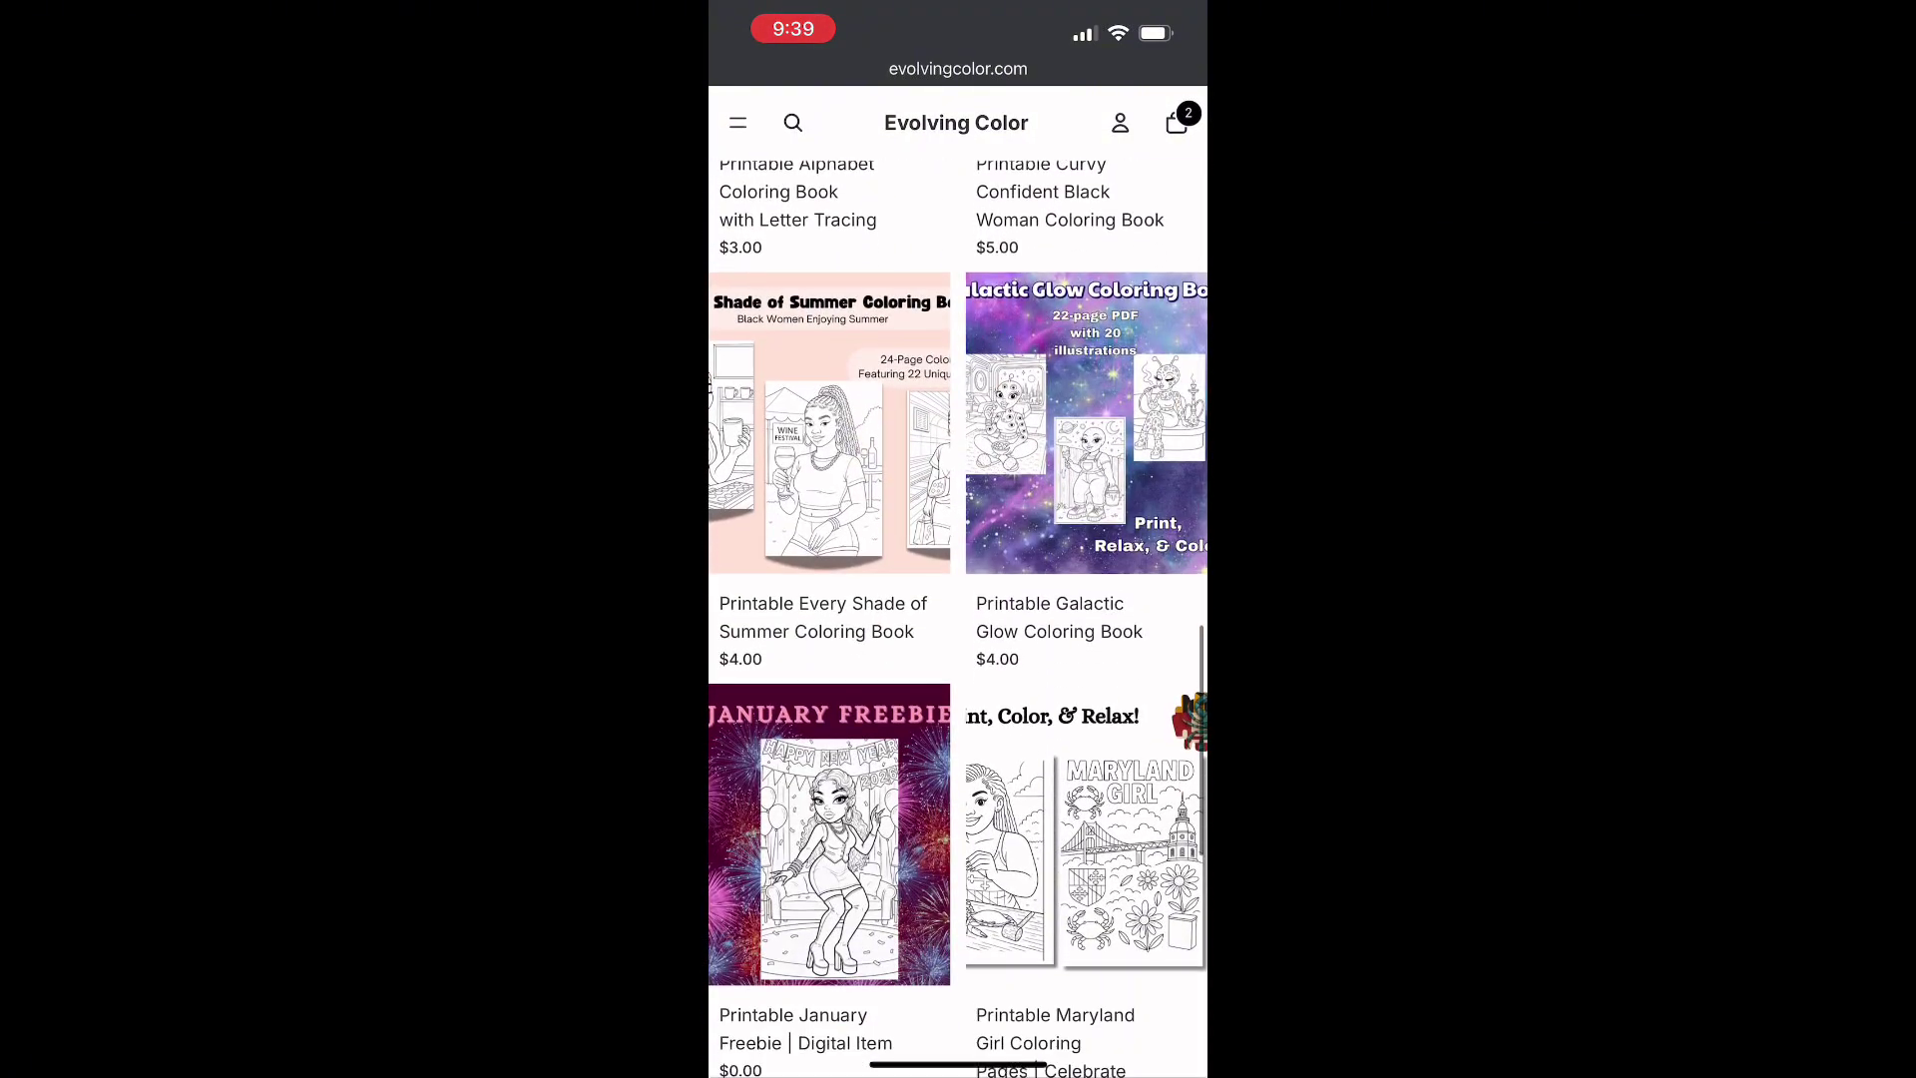